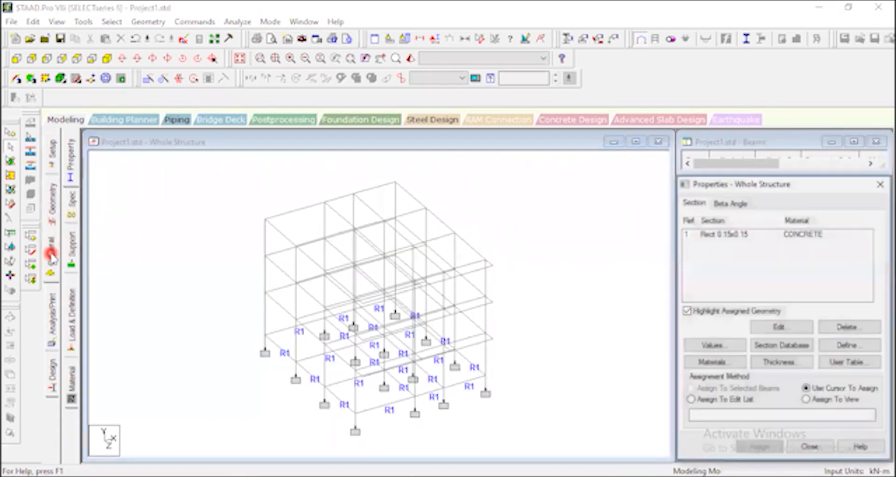
# Step: Define a rectangular concrete section with YD 0.53 m and ZD 0.23 m and add it to the property list
pyautogui.click(74, 163)
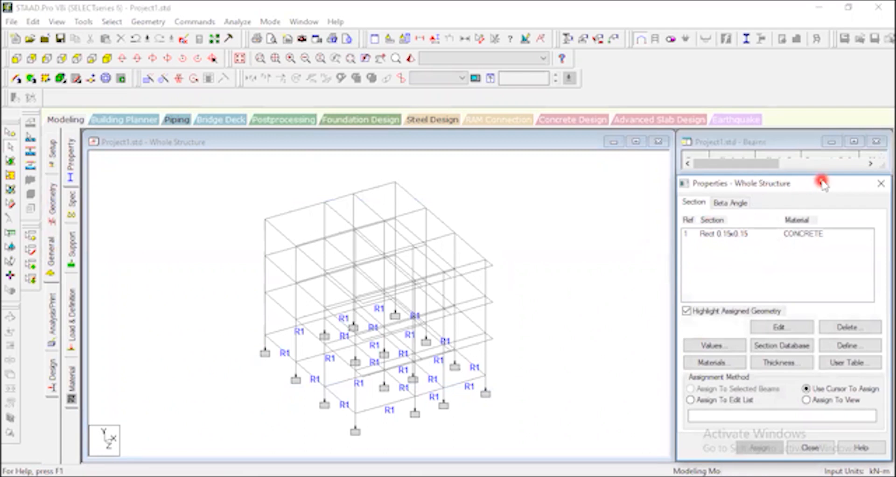
pyautogui.moveTo(822, 181); pyautogui.dragTo(817, 154)
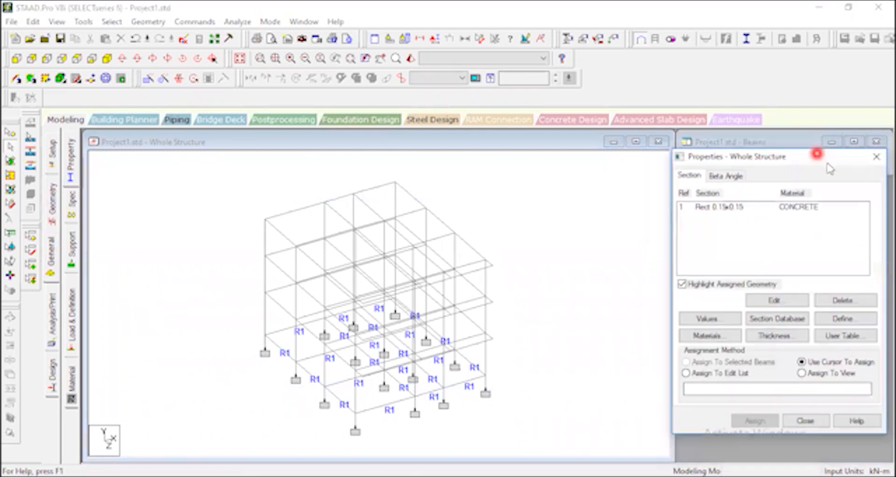
pyautogui.click(845, 320)
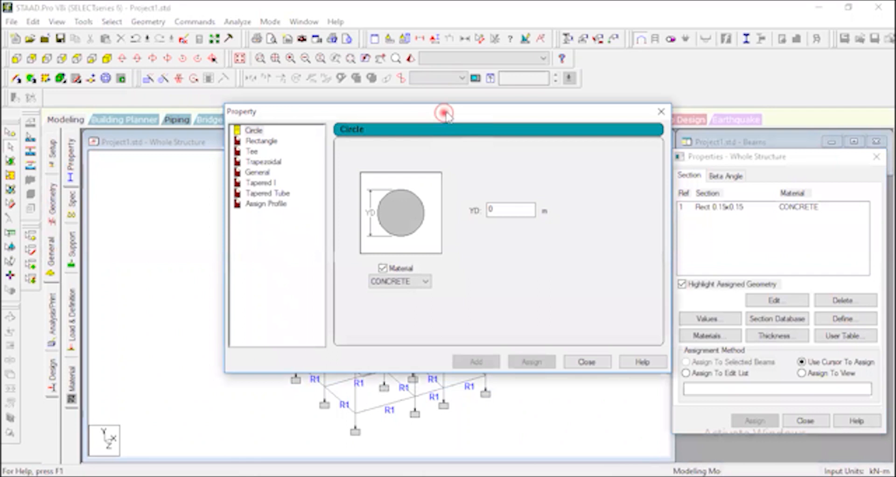
pyautogui.moveTo(443, 112); pyautogui.dragTo(592, 68)
pyautogui.click(411, 96)
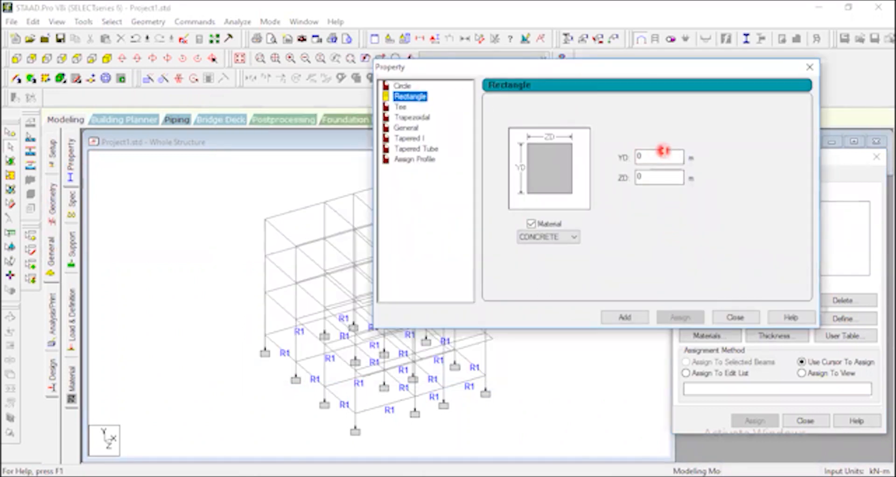
pyautogui.click(663, 154)
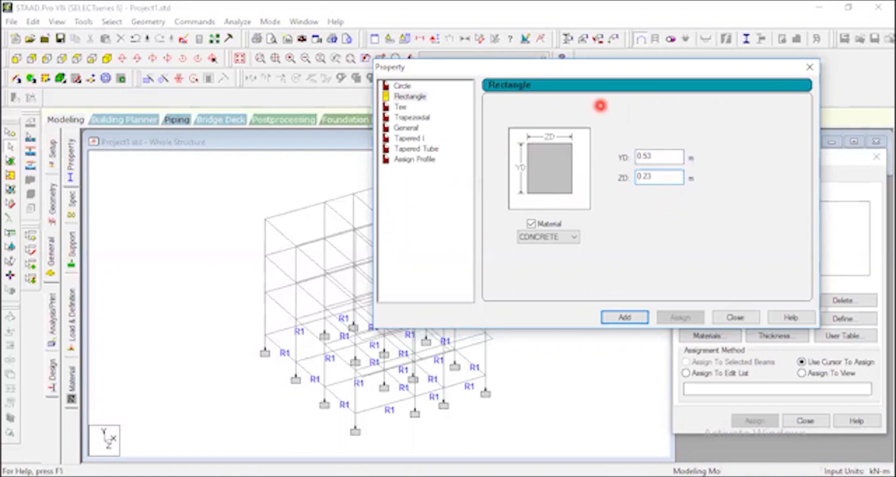
pyautogui.click(632, 321)
pyautogui.click(734, 317)
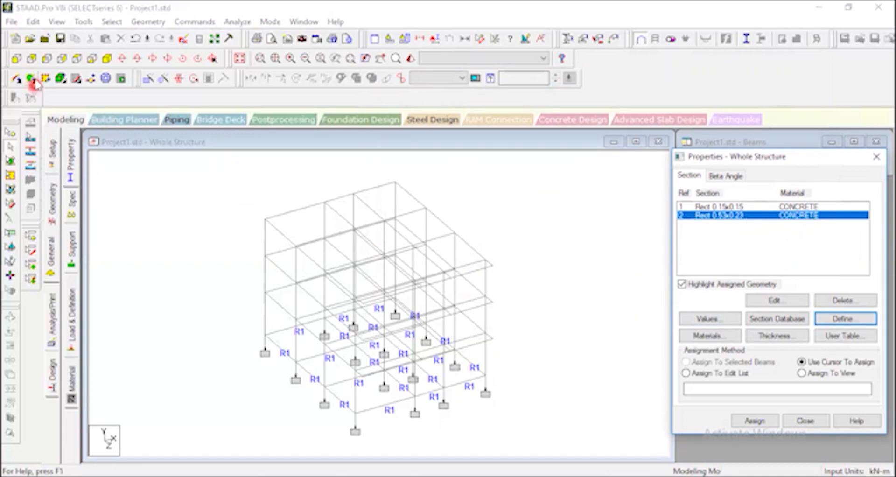
# Step: Select the first-floor beams above the plinth level in front view, isolate them, and show them in isometric view
pyautogui.click(19, 59)
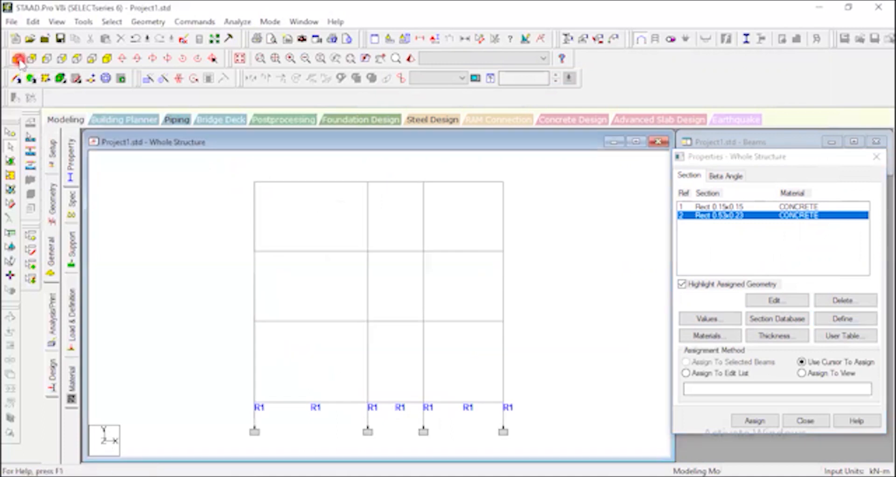
pyautogui.click(200, 306)
pyautogui.moveTo(211, 311); pyautogui.dragTo(556, 332)
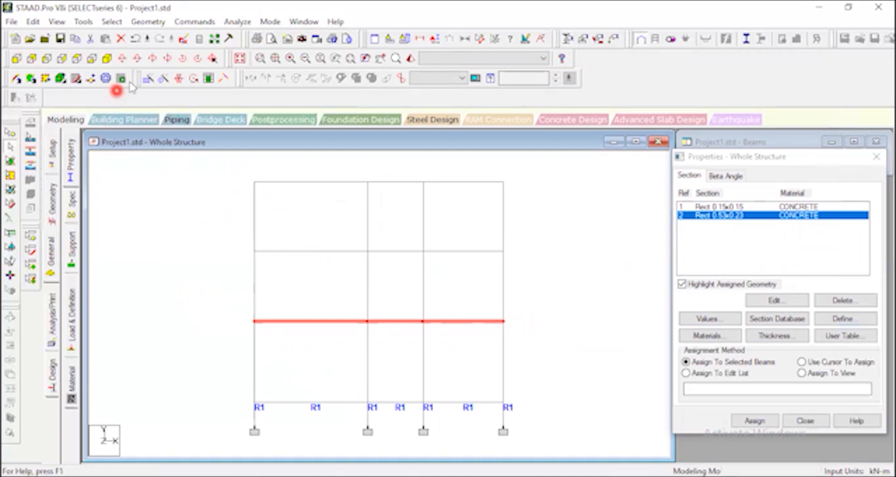
pyautogui.click(57, 22)
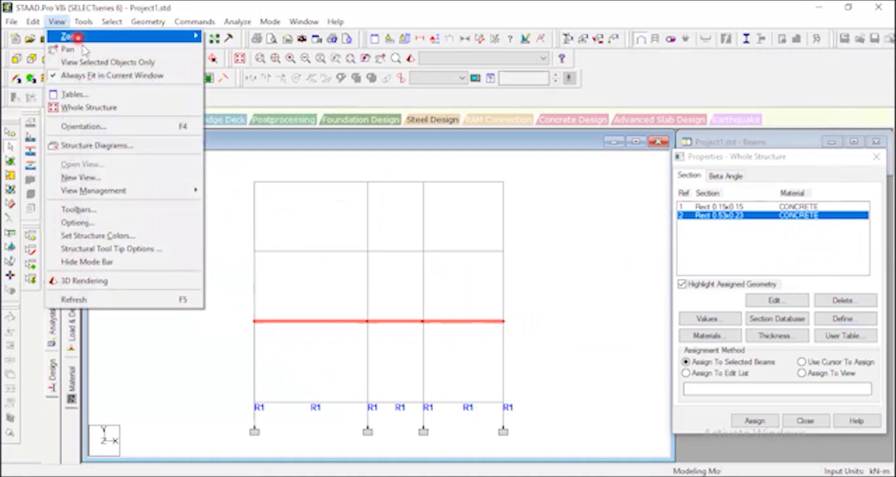
pyautogui.click(91, 62)
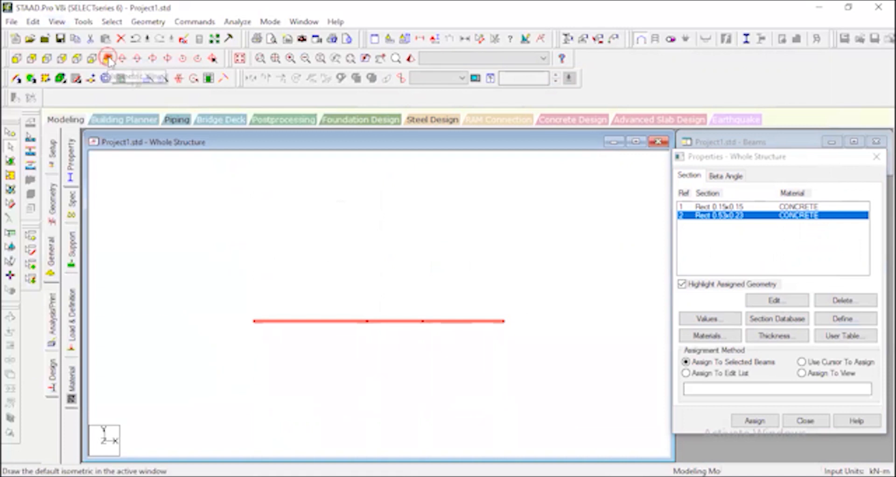
pyautogui.click(108, 59)
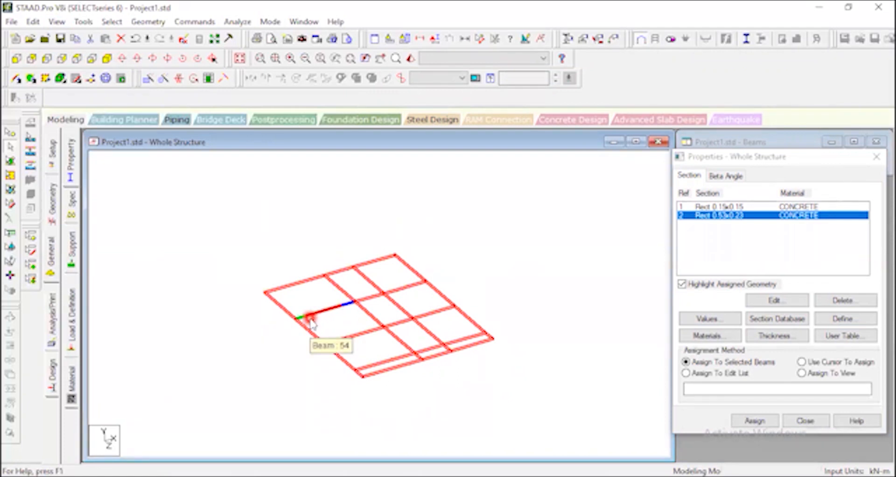
pyautogui.click(505, 264)
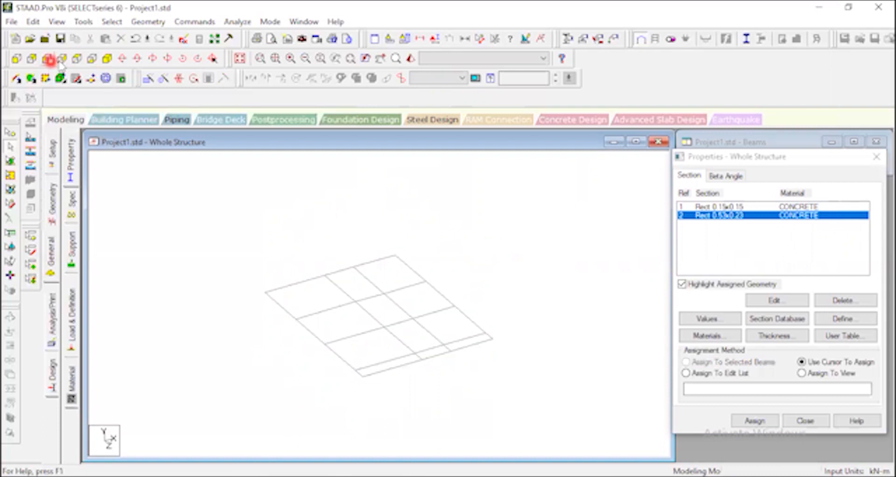
pyautogui.click(78, 58)
pyautogui.click(357, 183)
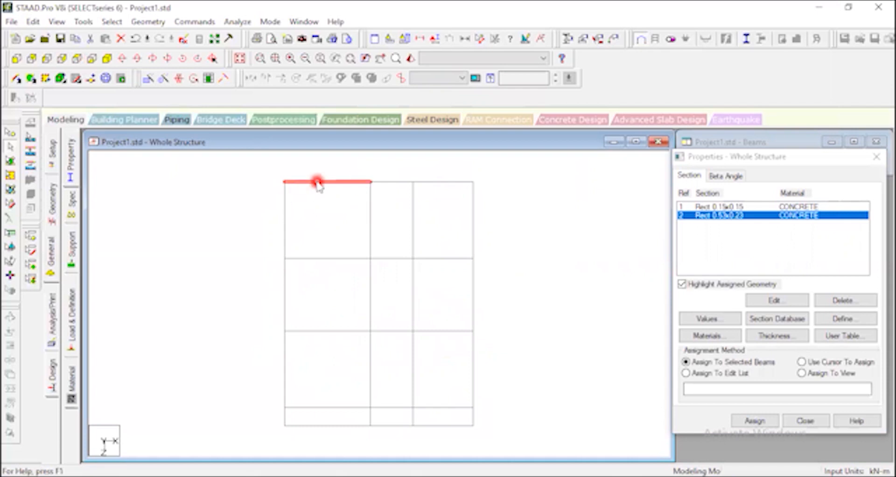
pyautogui.keyDown('ctrl'); pyautogui.click(387, 179); pyautogui.keyUp('ctrl')
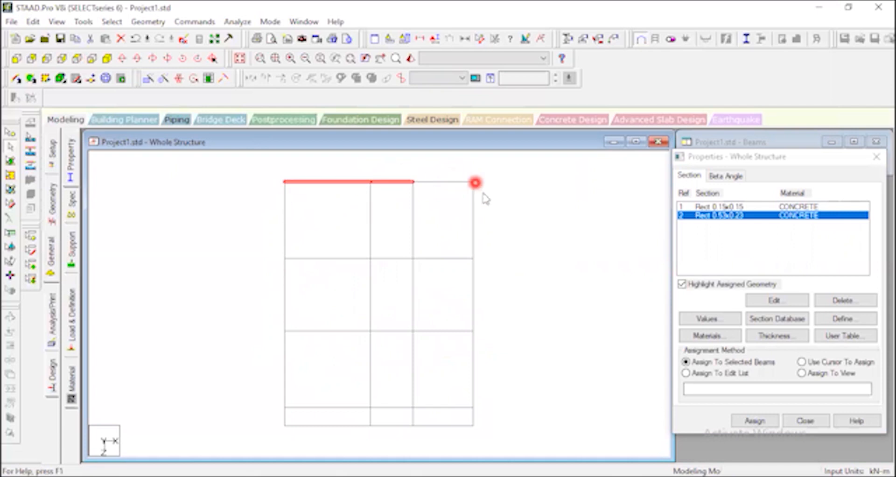
pyautogui.keyDown('ctrl'); pyautogui.click(463, 183); pyautogui.keyUp('ctrl')
pyautogui.keyDown('ctrl'); pyautogui.click(472, 219); pyautogui.keyUp('ctrl')
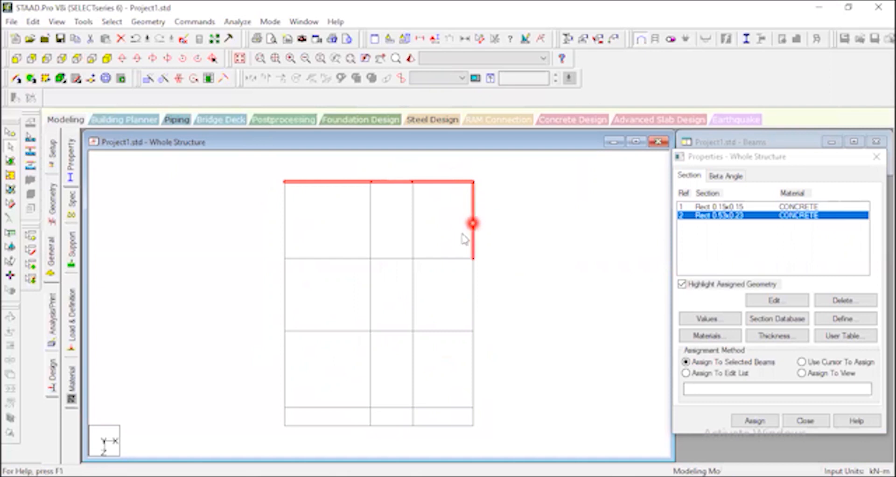
pyautogui.keyDown('ctrl'); pyautogui.click(430, 259); pyautogui.keyUp('ctrl')
pyautogui.keyDown('ctrl'); pyautogui.click(382, 259); pyautogui.keyUp('ctrl')
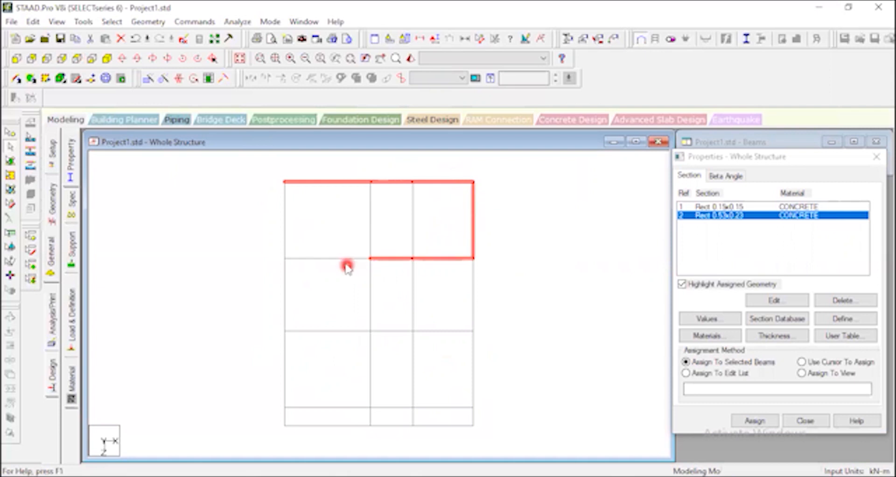
pyautogui.keyDown('ctrl'); pyautogui.click(283, 241); pyautogui.keyUp('ctrl')
pyautogui.keyDown('ctrl'); pyautogui.click(329, 257); pyautogui.keyUp('ctrl')
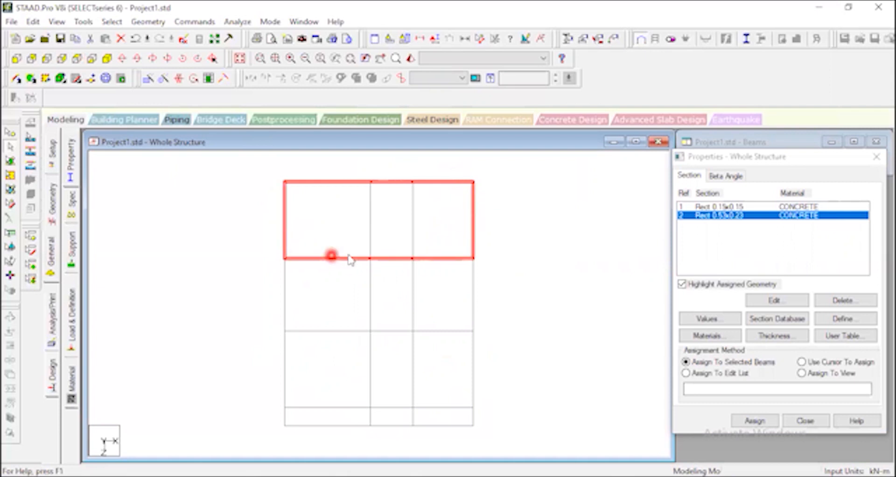
pyautogui.click(546, 205)
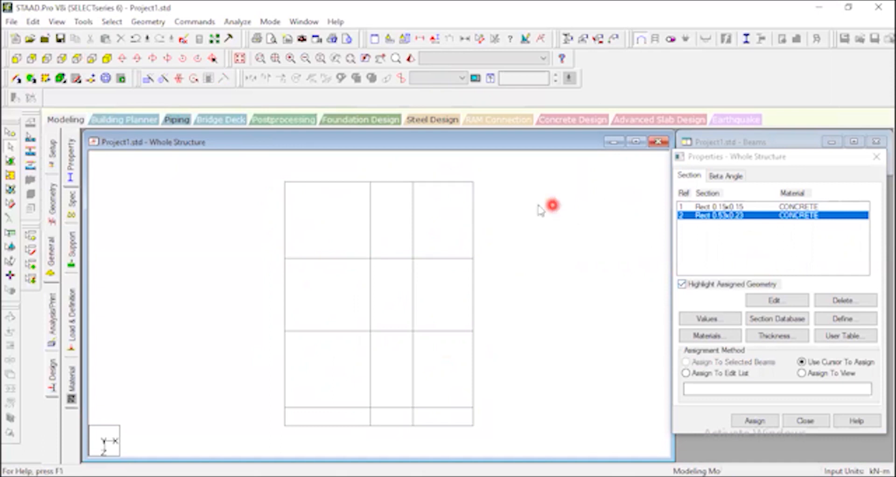
pyautogui.click(107, 59)
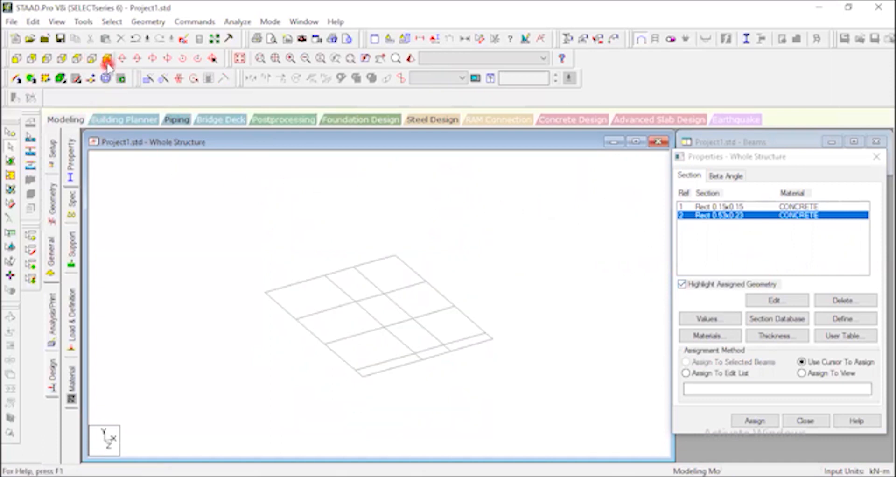
# Step: Select all the isolated floor beams in plan view and assign the Rect 0.53x0.23 section to them
pyautogui.click(77, 59)
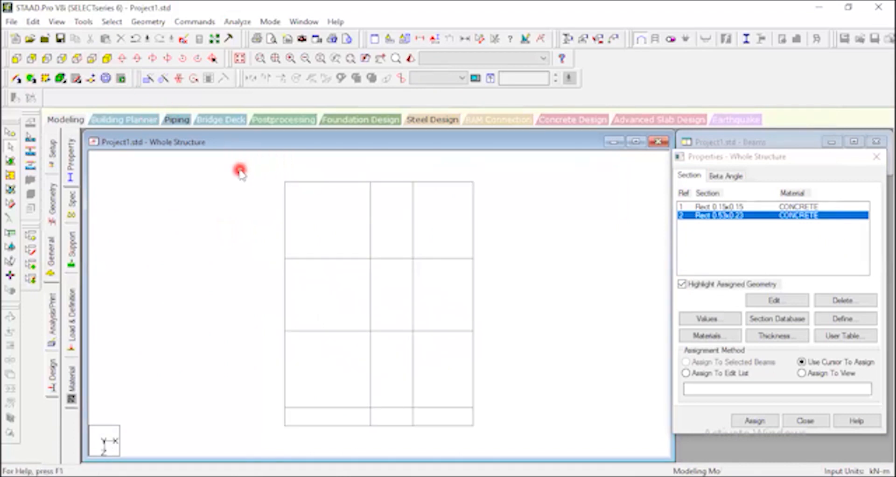
pyautogui.moveTo(266, 161); pyautogui.dragTo(580, 434)
pyautogui.click(727, 214)
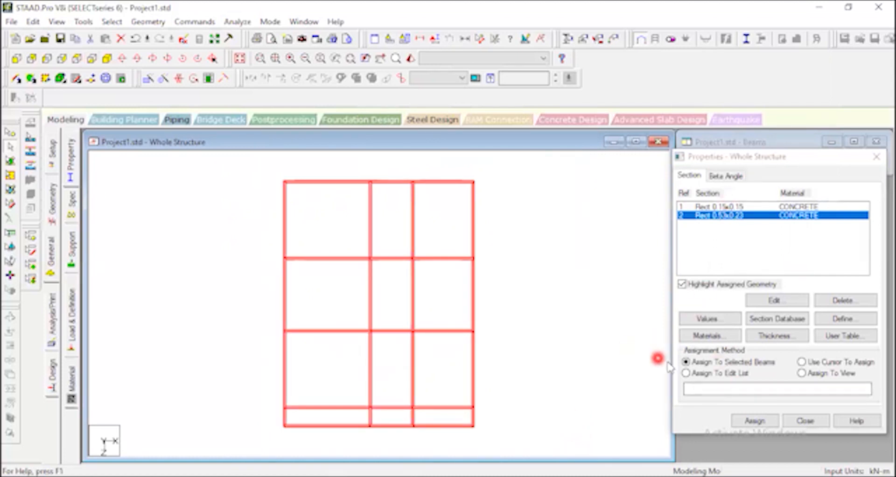
pyautogui.click(766, 421)
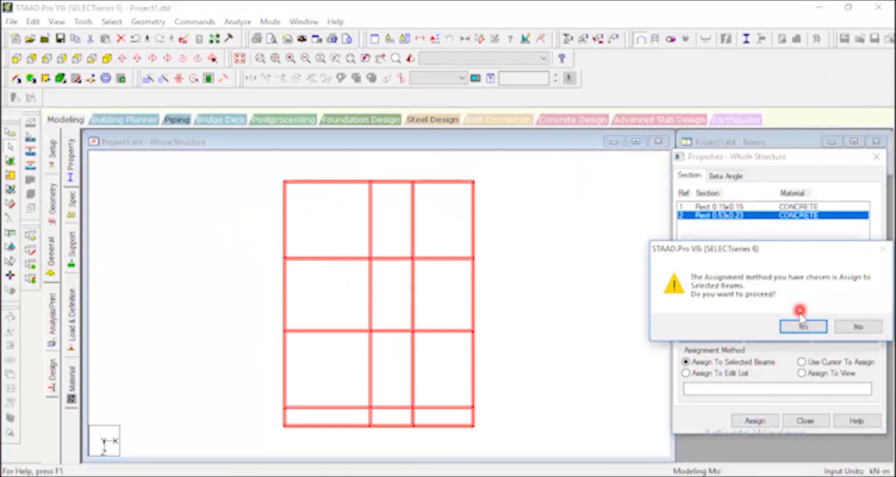
pyautogui.click(799, 324)
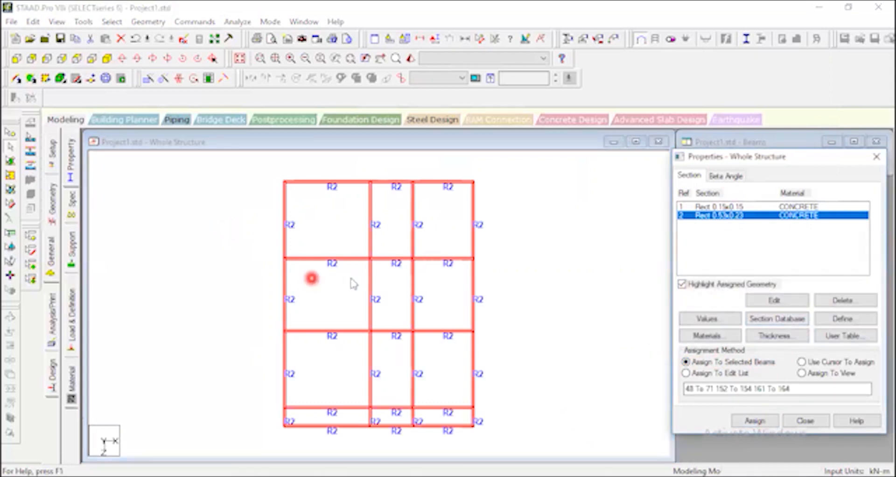
# Step: Examine the isolated floor beams in an enlarged 3D rendering from several angles
pyautogui.click(107, 59)
pyautogui.click(422, 59)
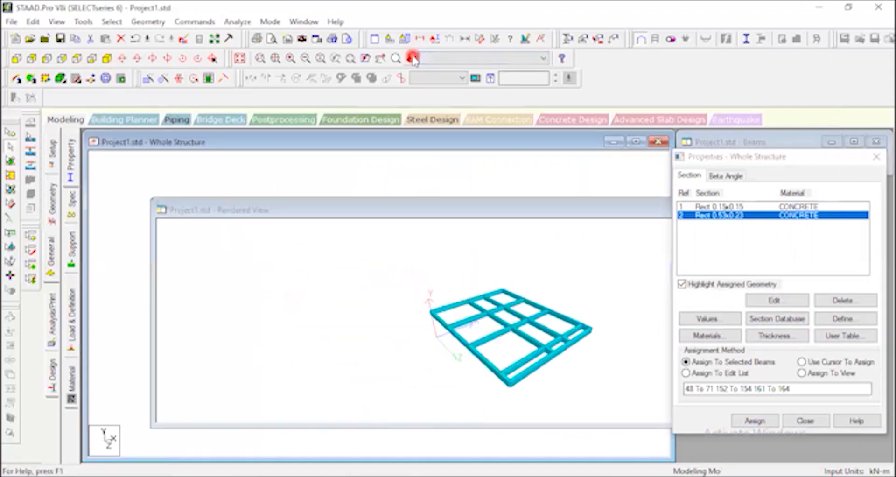
pyautogui.moveTo(555, 337); pyautogui.dragTo(464, 148)
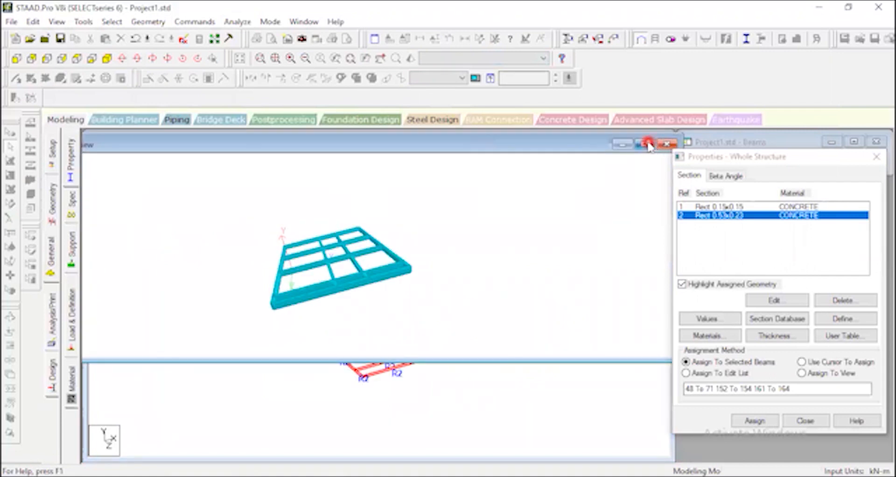
pyautogui.click(648, 143)
pyautogui.moveTo(618, 251)
pyautogui.mouseDown()
pyautogui.moveTo(636, 240)
pyautogui.moveTo(579, 316)
pyautogui.moveTo(646, 356)
pyautogui.moveTo(629, 370)
pyautogui.moveTo(330, 358)
pyautogui.moveTo(298, 311)
pyautogui.moveTo(439, 354)
pyautogui.moveTo(429, 326)
pyautogui.moveTo(437, 332)
pyautogui.moveTo(418, 330)
pyautogui.moveTo(608, 310)
pyautogui.moveTo(636, 334)
pyautogui.moveTo(538, 349)
pyautogui.mouseUp()
pyautogui.moveTo(596, 368); pyautogui.dragTo(552, 375)
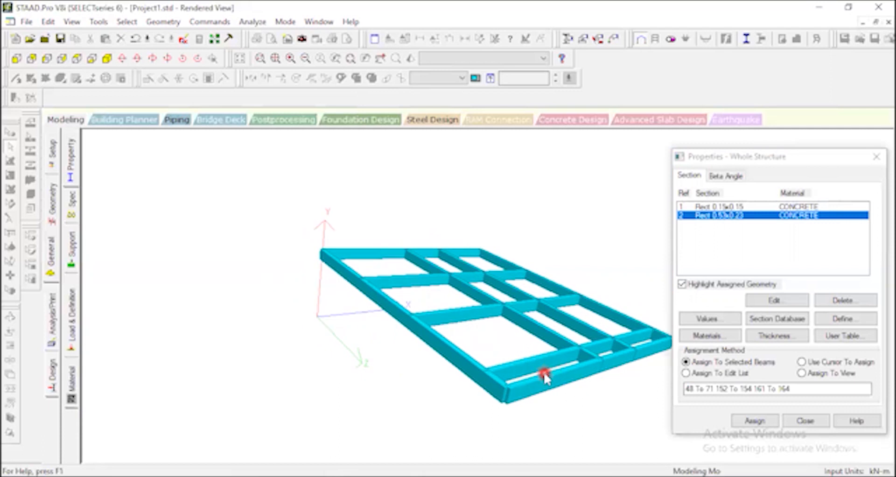
# Step: Redisplay the whole structure, then isolate the beams of the two uppermost floor levels in plan view
pyautogui.click(56, 120)
pyautogui.click(240, 59)
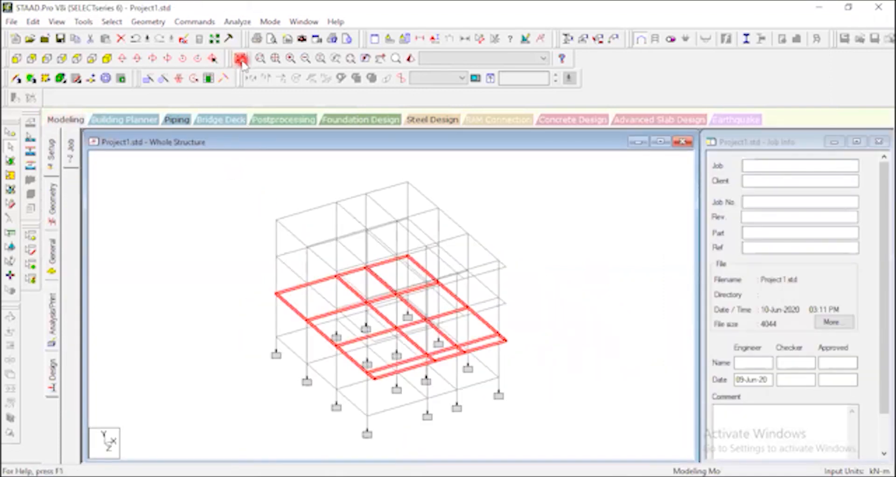
pyautogui.click(17, 58)
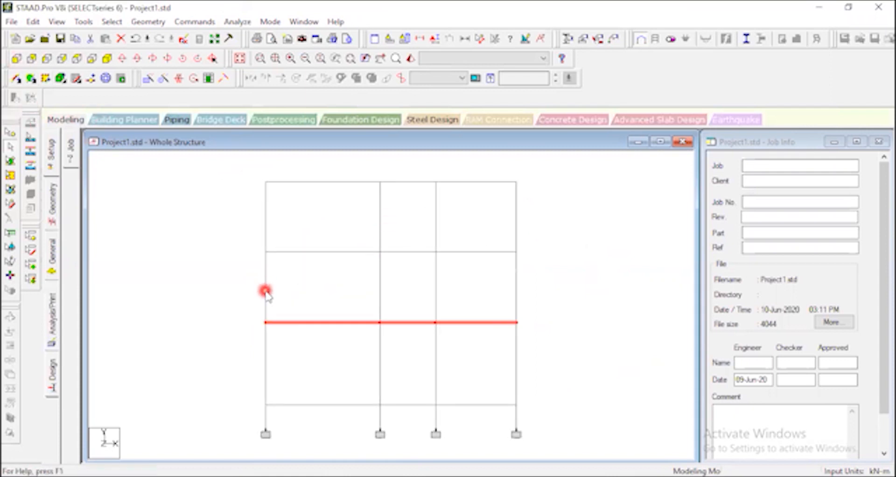
pyautogui.click(247, 183)
pyautogui.moveTo(234, 235); pyautogui.dragTo(576, 259)
pyautogui.keyDown('ctrl'); pyautogui.moveTo(214, 172); pyautogui.dragTo(541, 167); pyautogui.keyUp('ctrl')
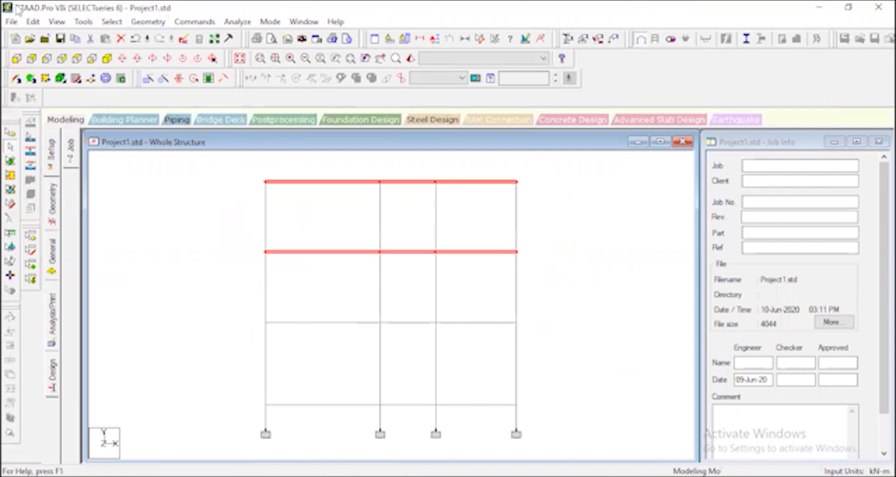
pyautogui.click(59, 22)
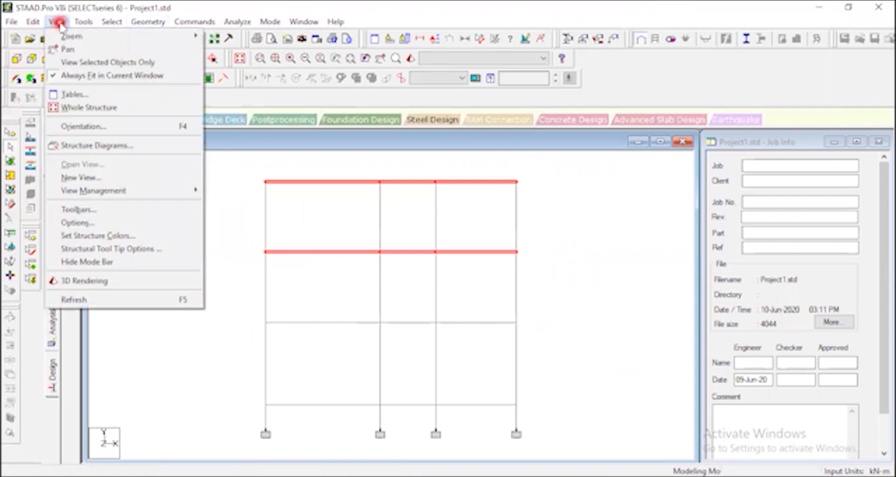
pyautogui.click(76, 62)
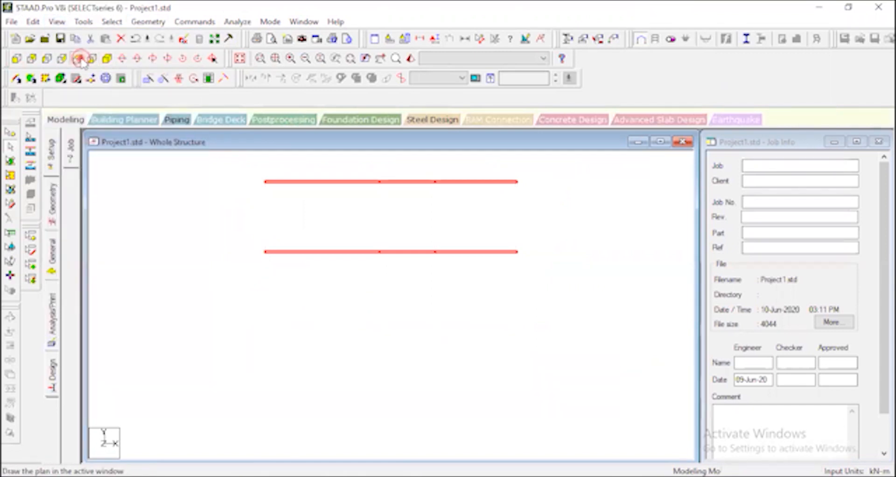
pyautogui.click(77, 60)
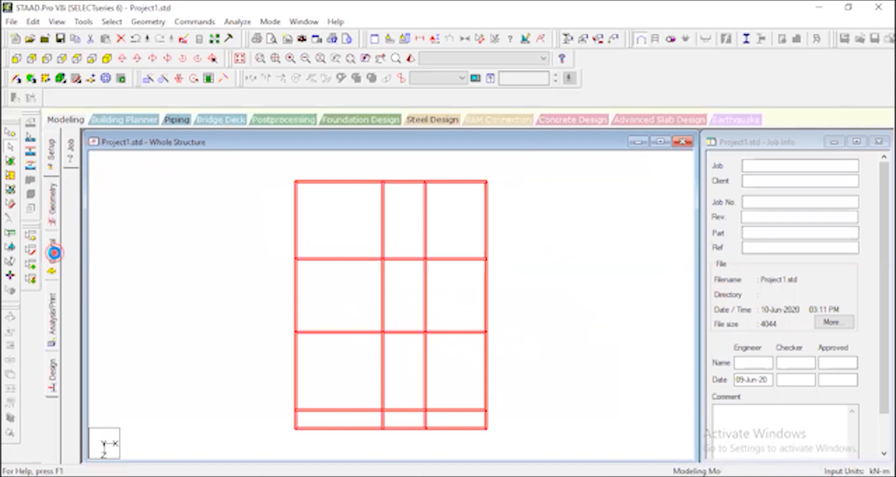
# Step: Choose the Rect 0.53x0.23 section in the structure's properties and save the modified project
pyautogui.click(54, 252)
pyautogui.click(739, 242)
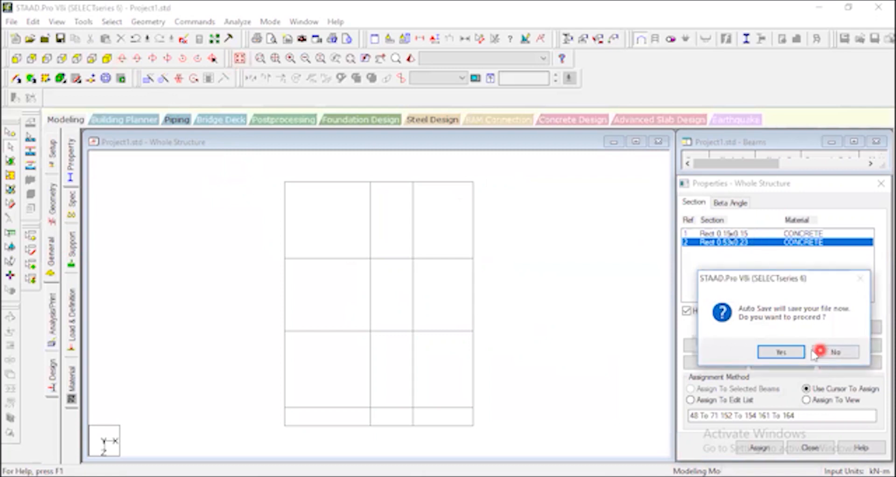
pyautogui.click(795, 356)
pyautogui.click(362, 260)
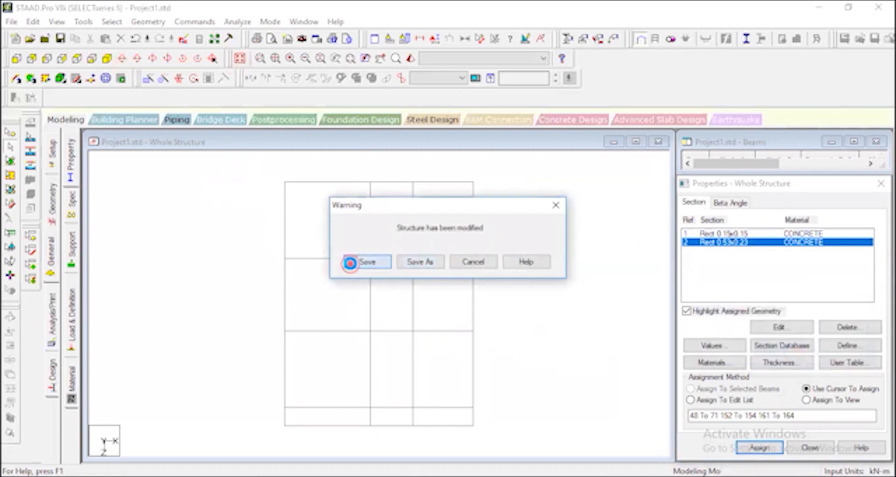
# Step: Restore the display of the whole structure and show it in front view
pyautogui.click(253, 190)
pyautogui.click(239, 58)
pyautogui.click(127, 57)
pyautogui.click(16, 58)
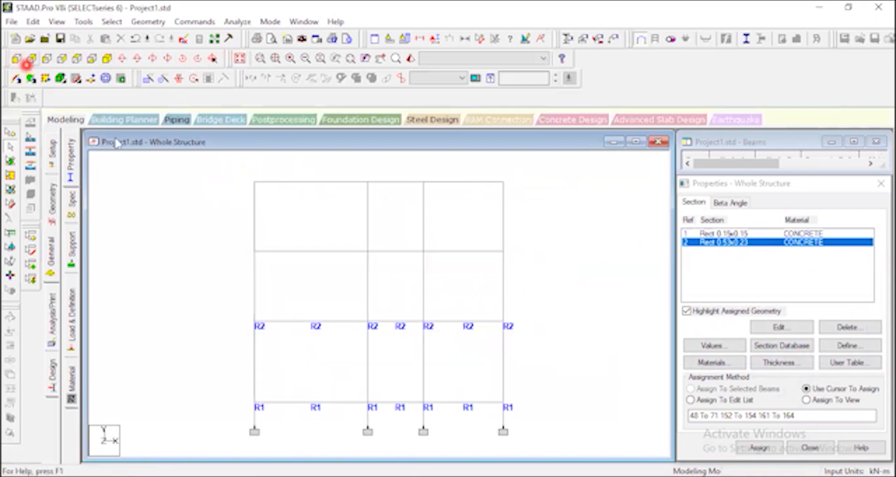
# Step: Select the beams of the two uppermost floor levels, isolate them and show them in plan view
pyautogui.moveTo(233, 167); pyautogui.dragTo(556, 200)
pyautogui.moveTo(447, 260); pyautogui.dragTo(554, 259)
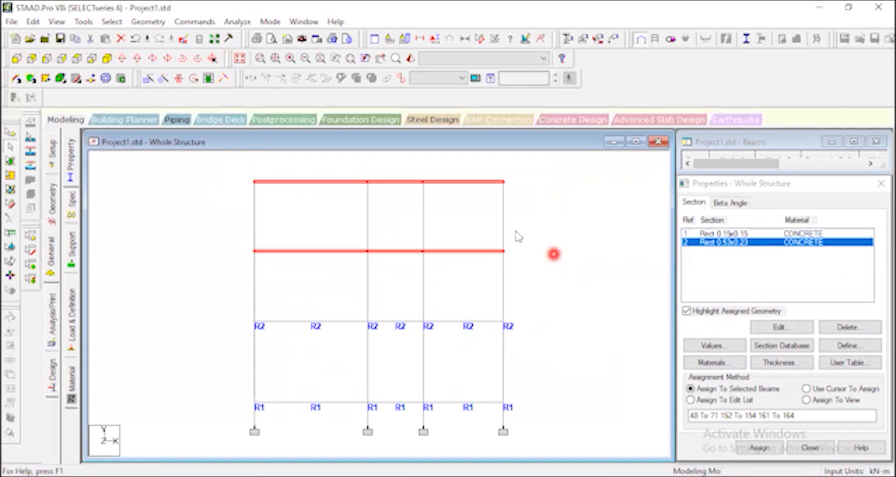
pyautogui.click(56, 21)
pyautogui.click(88, 61)
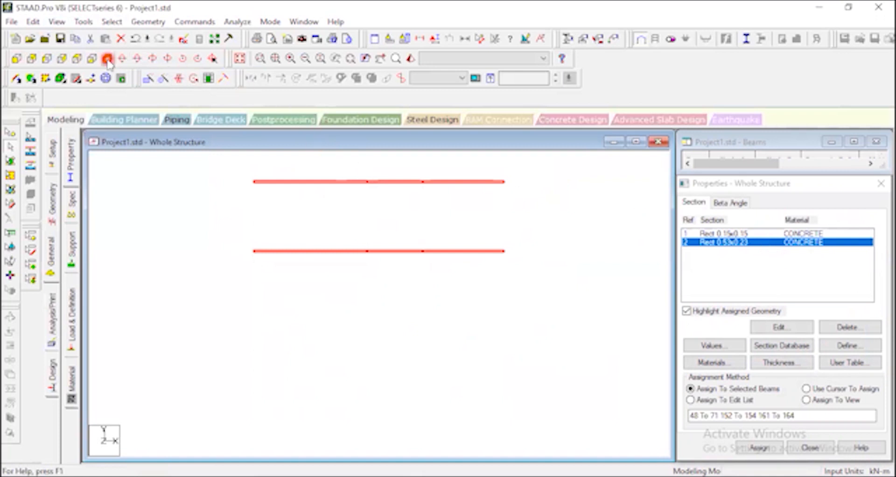
pyautogui.click(77, 59)
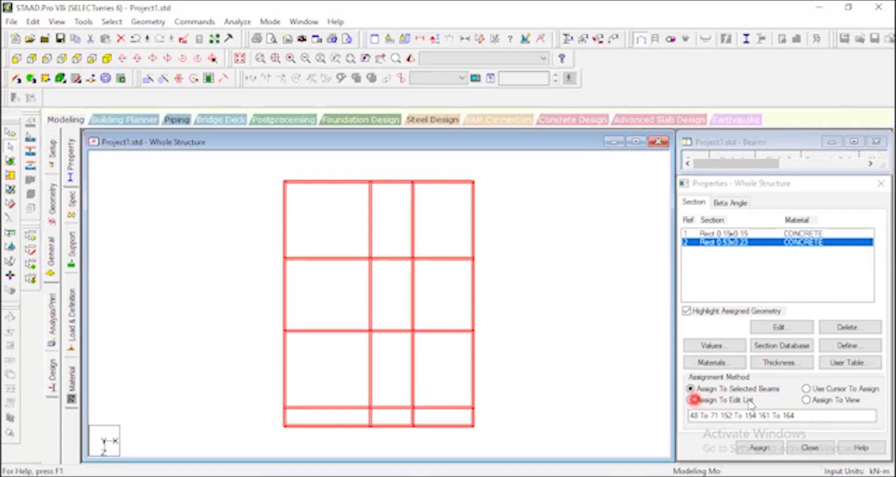
# Step: Assign the Rect 0.53x0.23 section to the selected beams, show them in isometric view and clear the selection
pyautogui.click(773, 447)
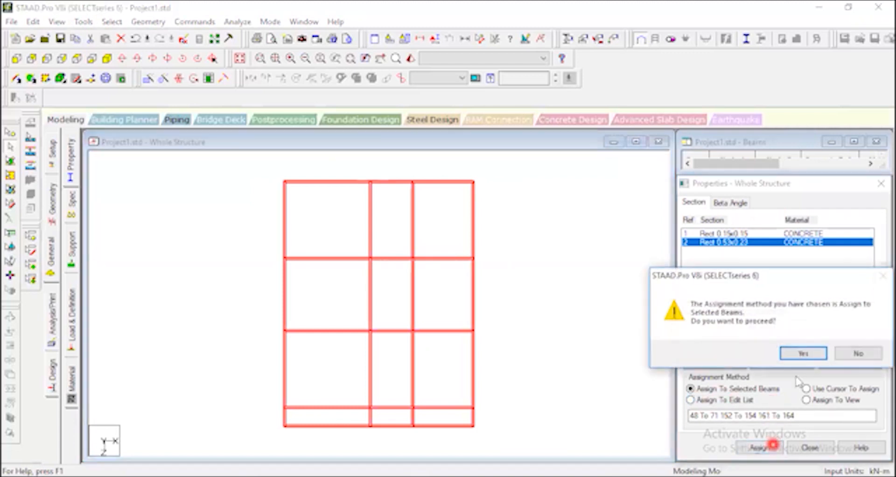
pyautogui.click(802, 356)
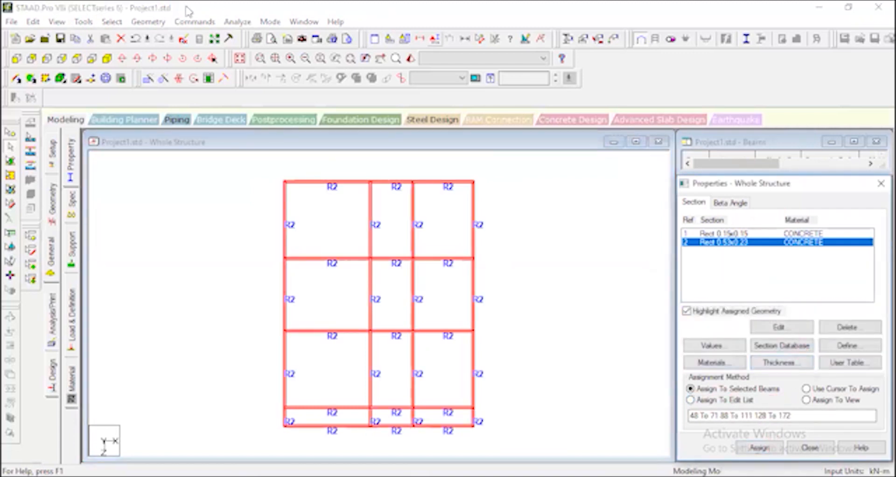
pyautogui.click(106, 59)
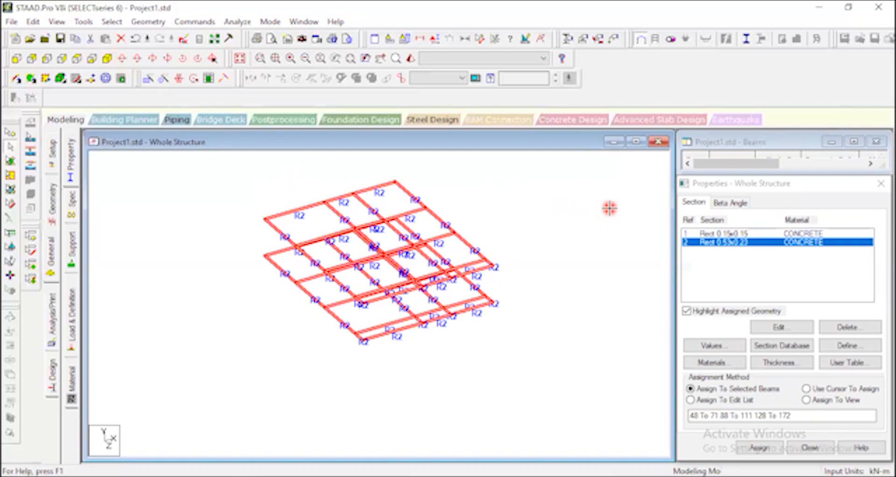
pyautogui.click(610, 208)
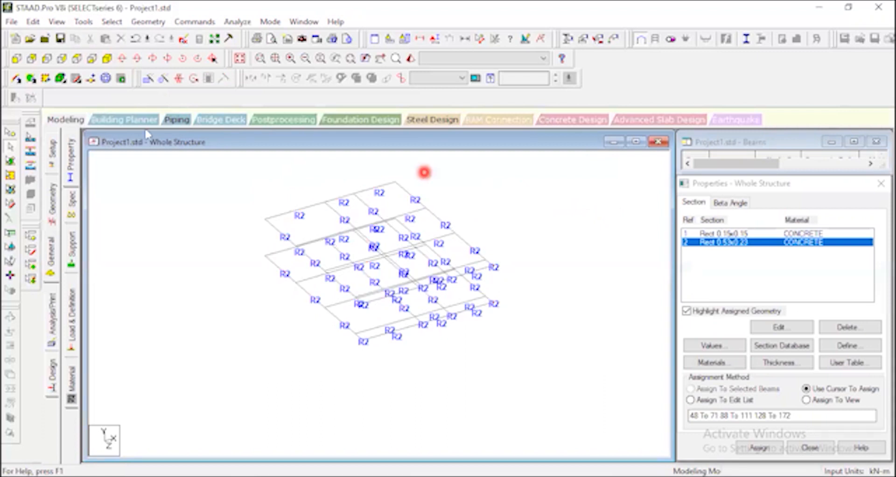
# Step: Inspect the beam sections in an enlarged 3D rendering, then return to modelling and redisplay the whole structure
pyautogui.click(408, 59)
pyautogui.moveTo(518, 254); pyautogui.dragTo(467, 271)
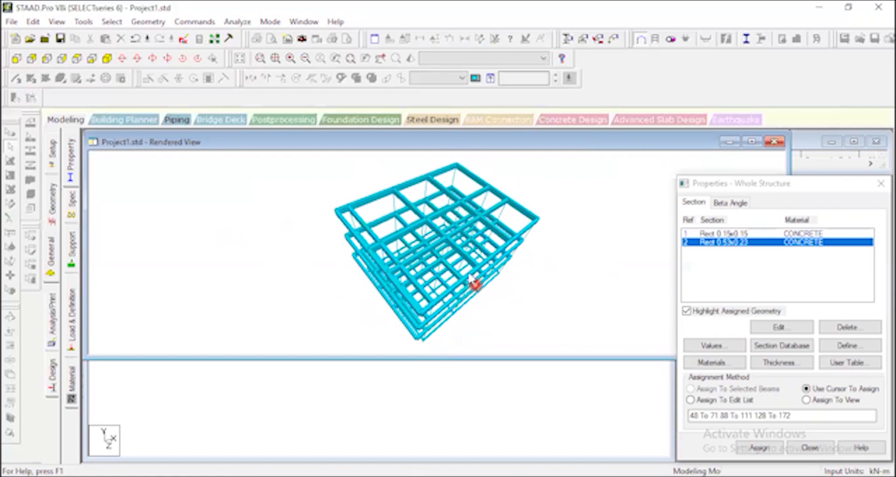
pyautogui.click(751, 141)
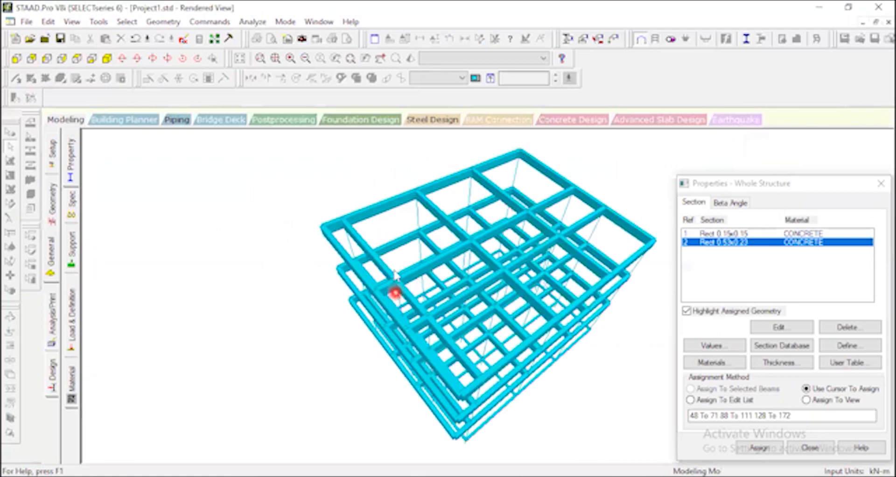
pyautogui.moveTo(381, 363); pyautogui.dragTo(565, 306)
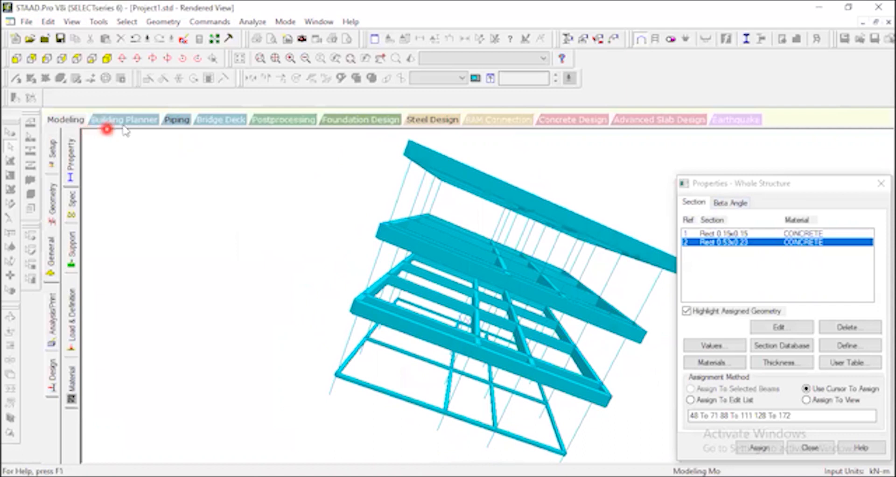
pyautogui.click(70, 123)
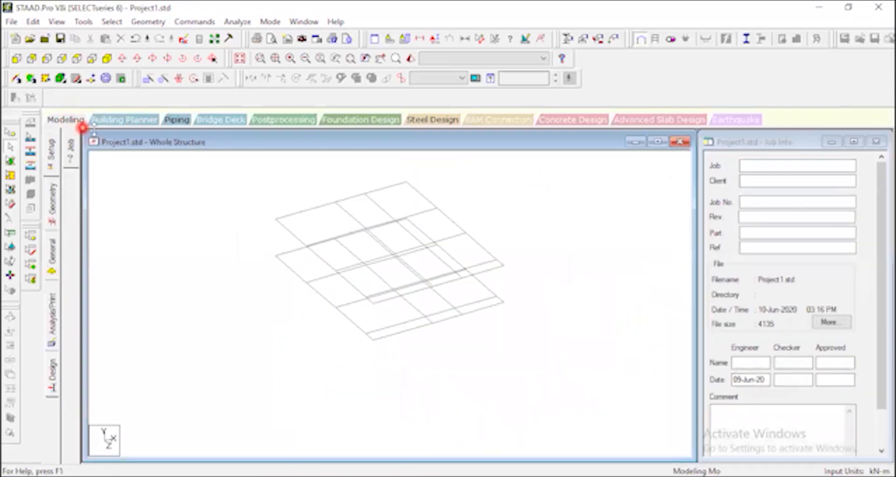
pyautogui.click(239, 58)
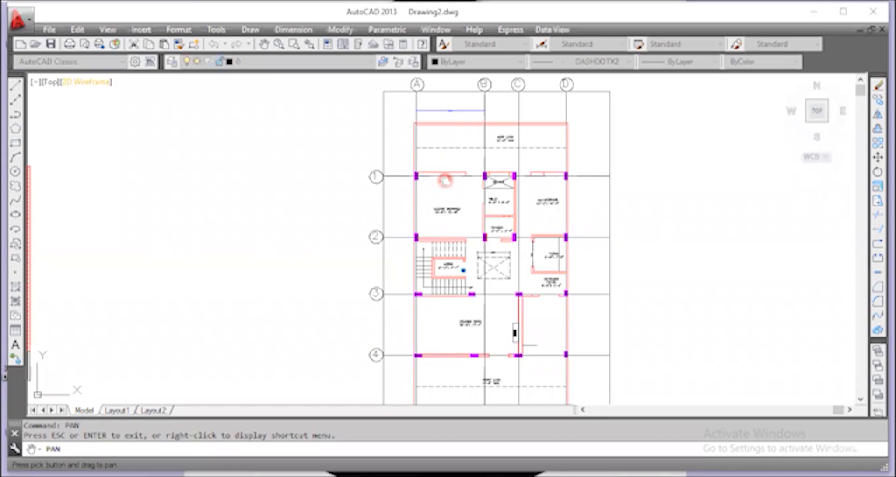
# Step: Switch to the AutoCAD floor plan and examine the orientation of the columns along grid lines 1 and 2
pyautogui.scroll(4, 445, 181)
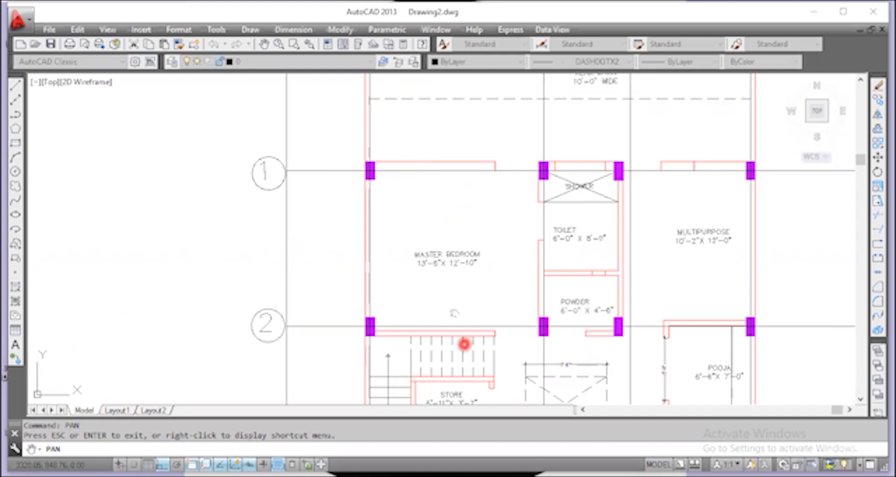
pyautogui.scroll(4, 376, 172)
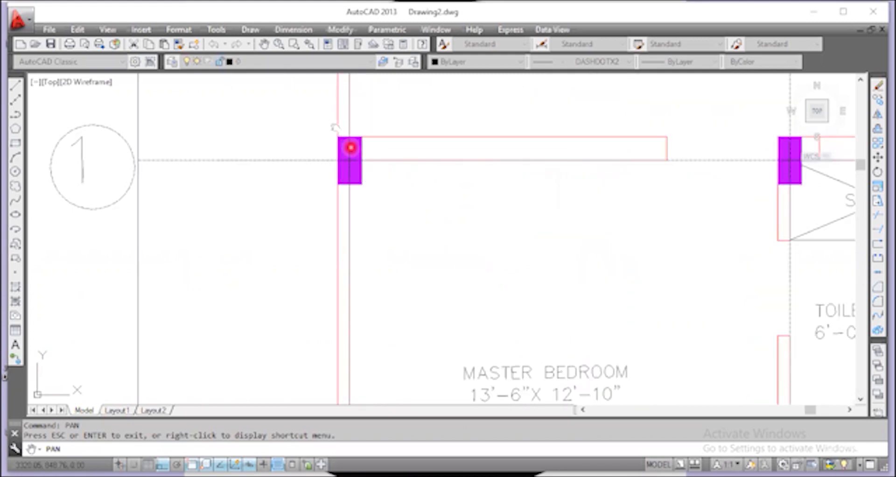
pyautogui.scroll(4, 350, 132)
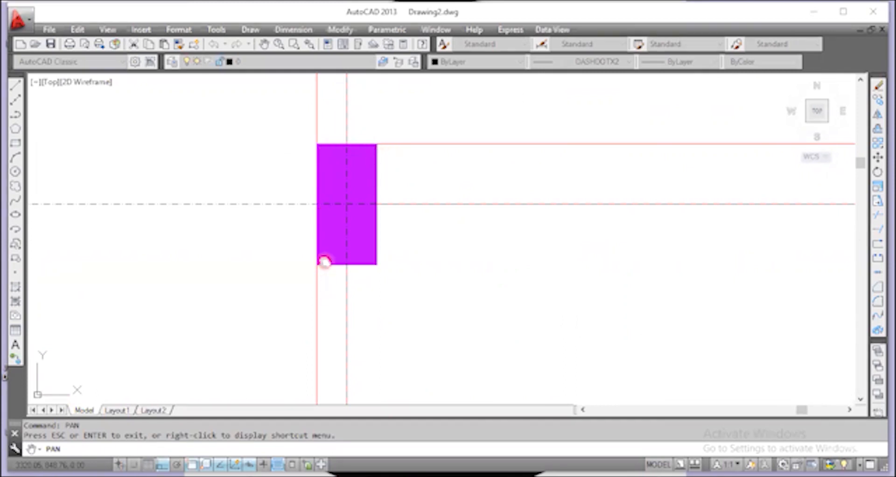
pyautogui.scroll(-9, 365, 208)
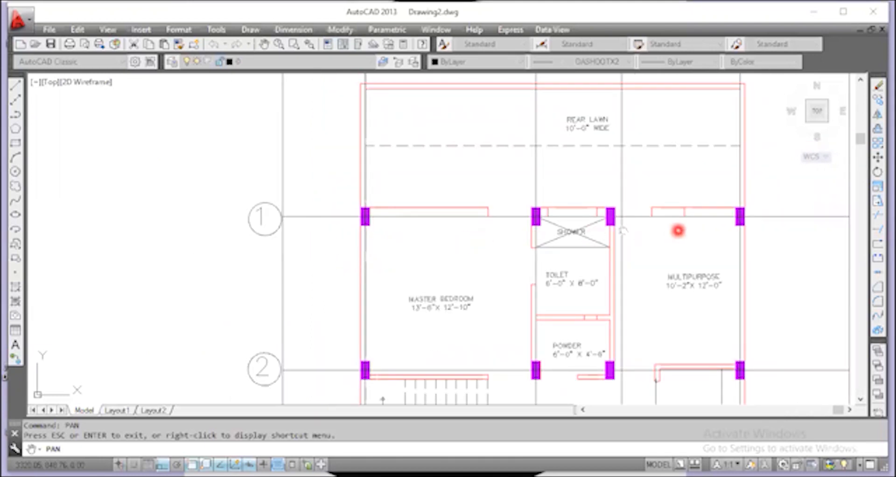
pyautogui.scroll(-5, 365, 155)
pyautogui.scroll(5, 385, 173)
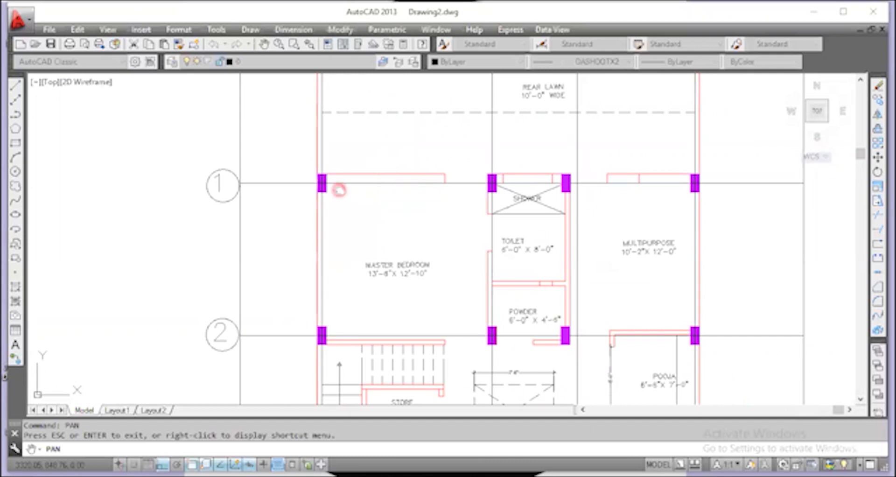
pyautogui.scroll(-5, 450, 286)
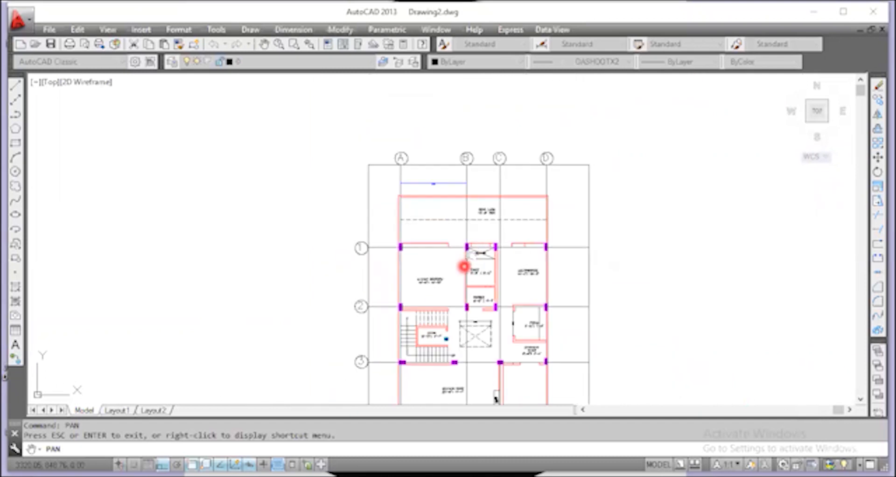
# Step: Examine the column orientations along grid lines 2 to 4, then switch to SketchBook to compare the YD and ZD directions
pyautogui.moveTo(471, 381); pyautogui.dragTo(466, 284)
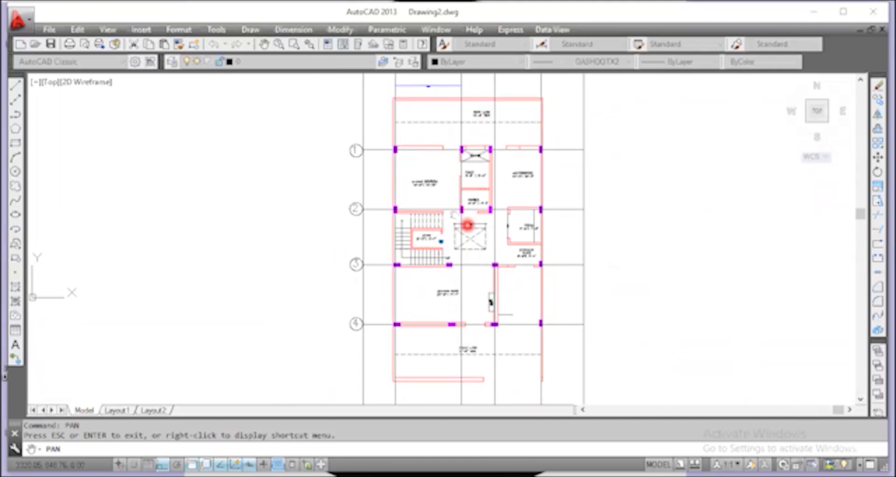
pyautogui.scroll(4, 453, 129)
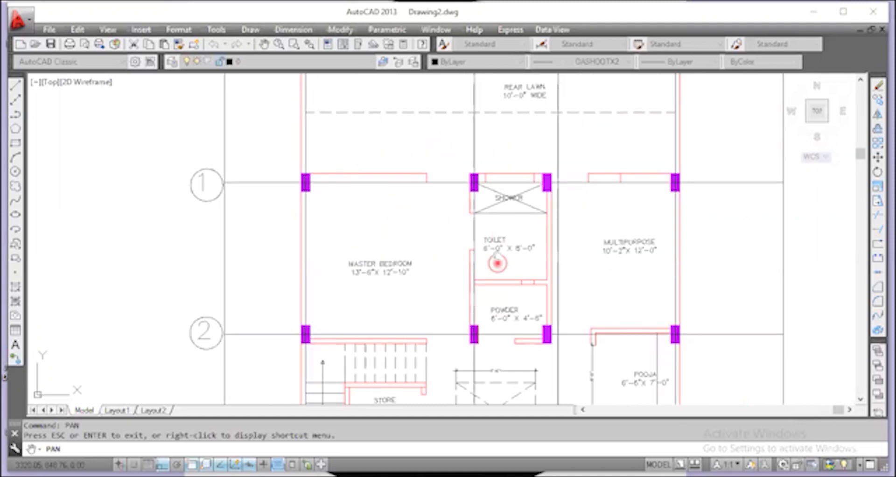
pyautogui.moveTo(498, 260); pyautogui.dragTo(495, 148)
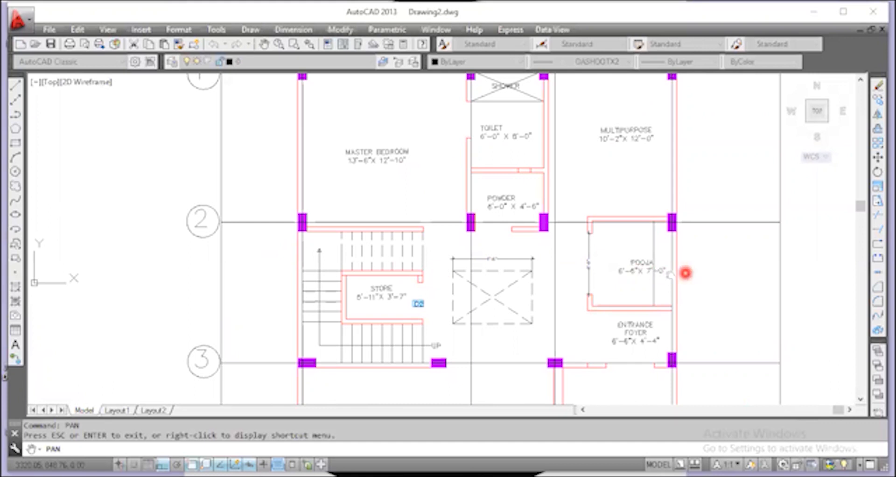
pyautogui.moveTo(544, 269); pyautogui.dragTo(536, 160)
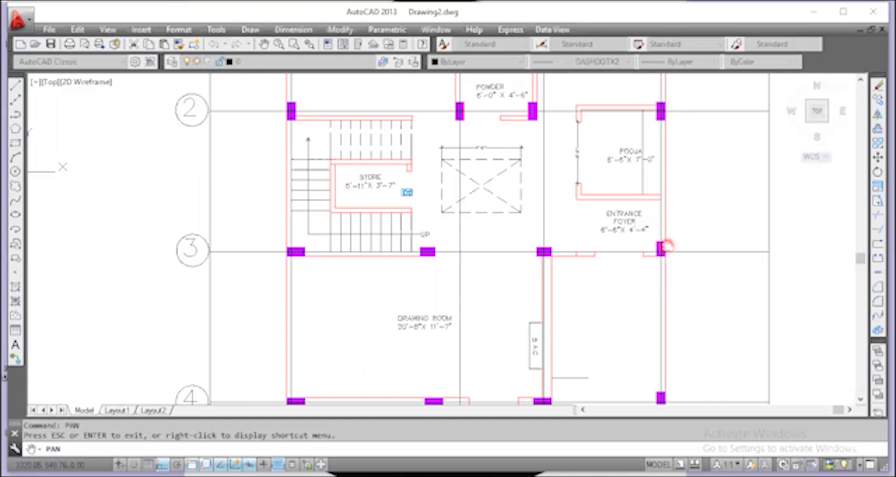
pyautogui.scroll(2, 668, 246)
pyautogui.scroll(4, 666, 246)
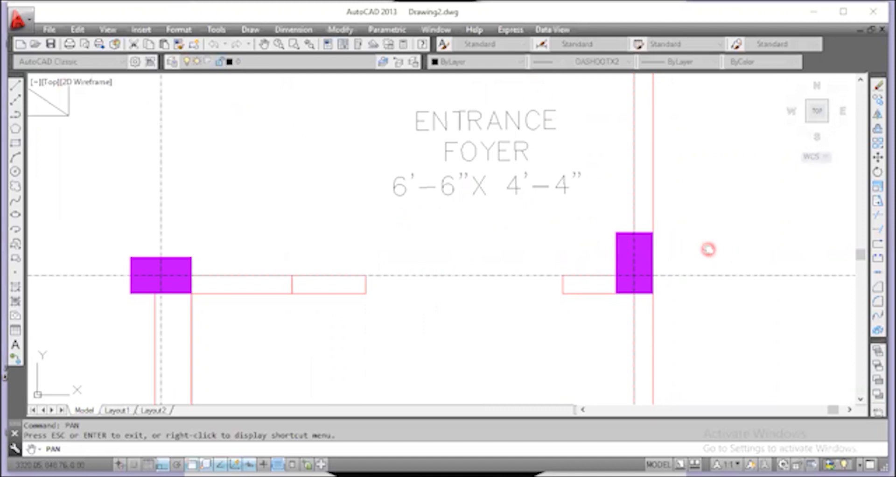
pyautogui.scroll(-5, 707, 248)
pyautogui.scroll(6, 683, 307)
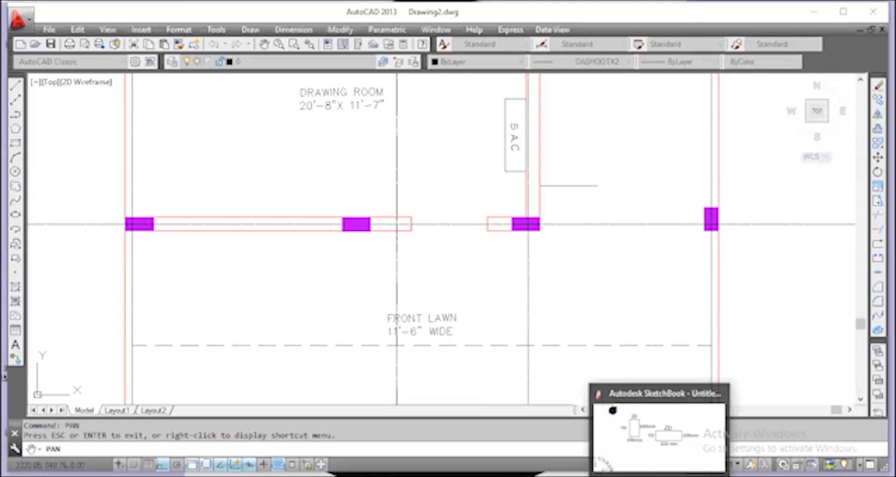
pyautogui.click(659, 475)
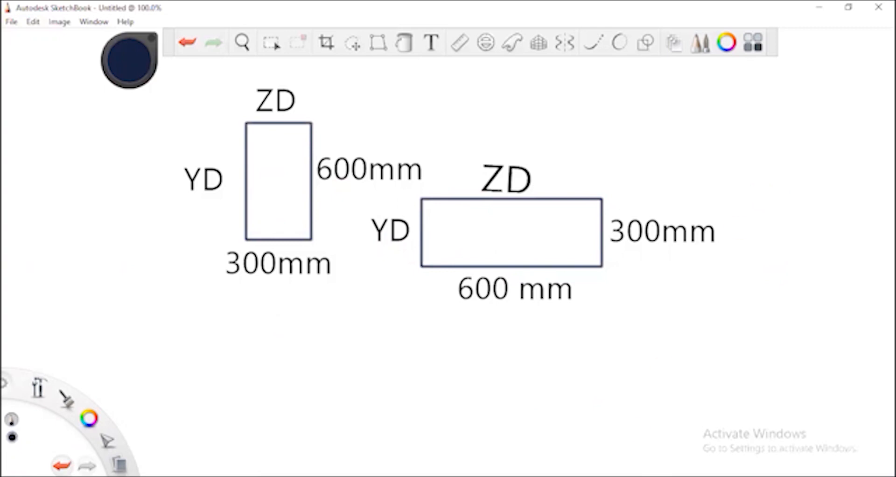
# Step: Switch back to STAAD.Pro and define a rectangular concrete section with YD 0.6 m and ZD 0.3 m
pyautogui.hotkey('alt', 'Tab')
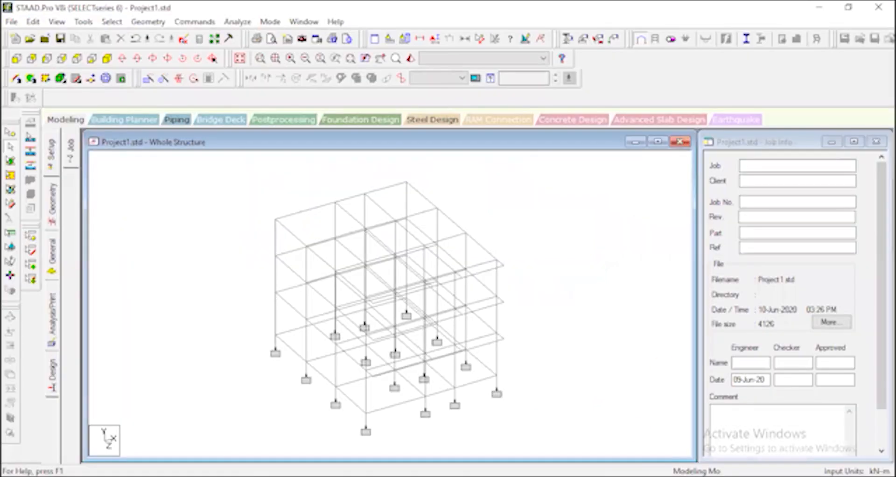
pyautogui.click(54, 256)
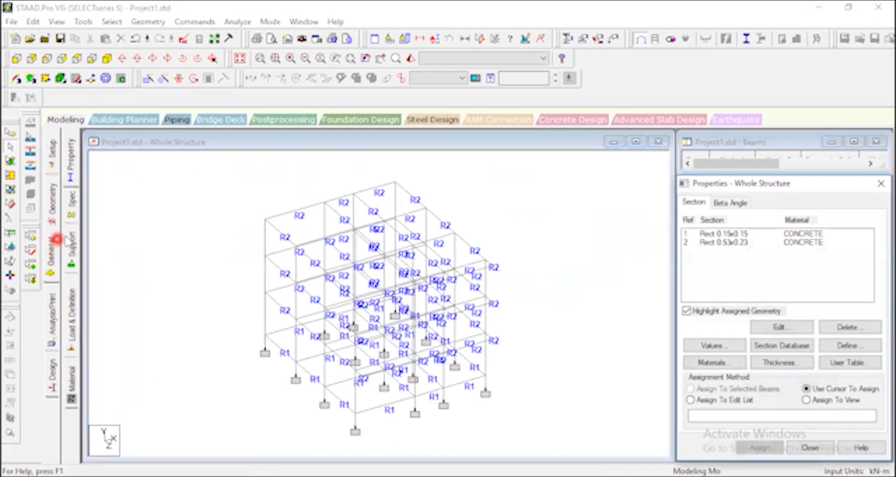
pyautogui.click(70, 156)
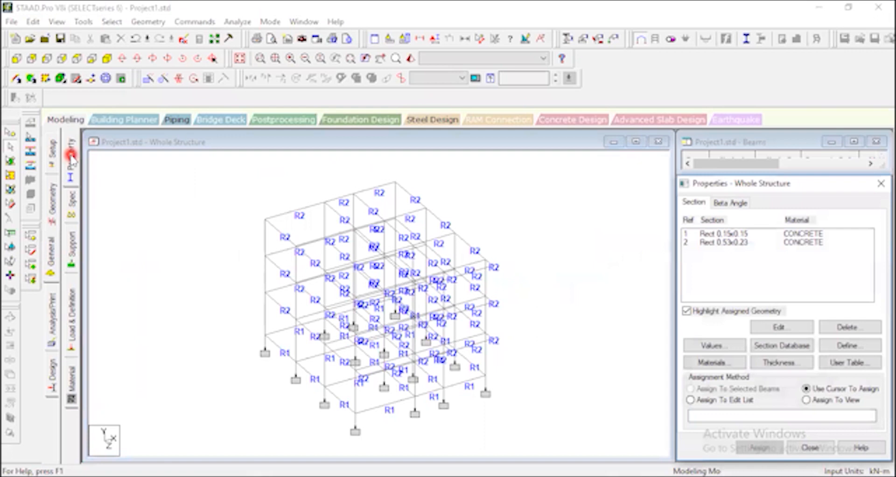
pyautogui.click(842, 344)
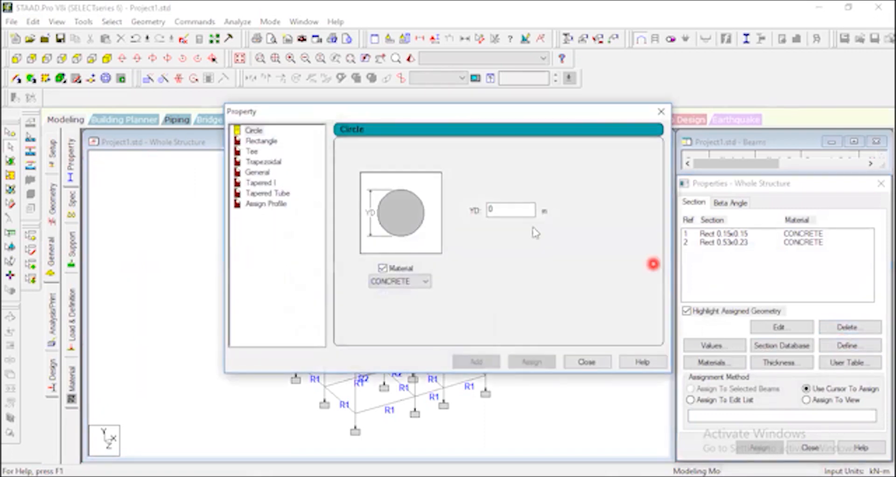
pyautogui.click(268, 140)
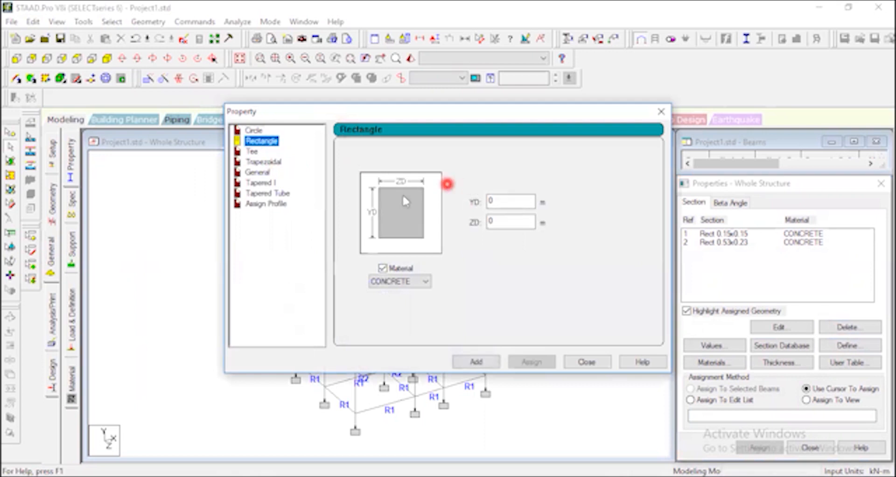
pyautogui.doubleClick(522, 198)
pyautogui.click(522, 196)
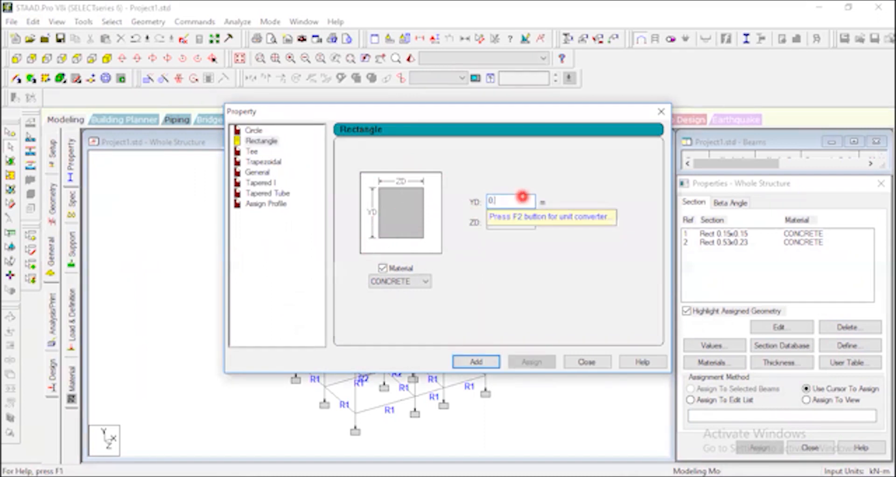
pyautogui.write('.6')
pyautogui.click(511, 223)
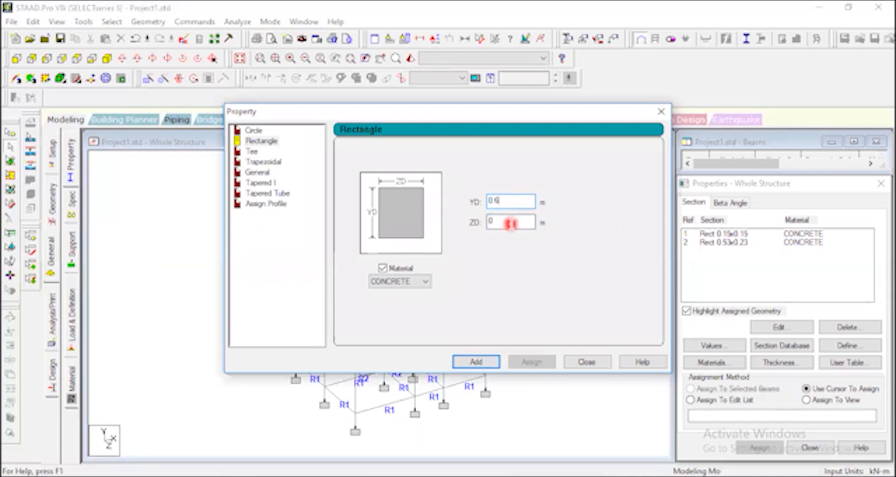
pyautogui.click(511, 222)
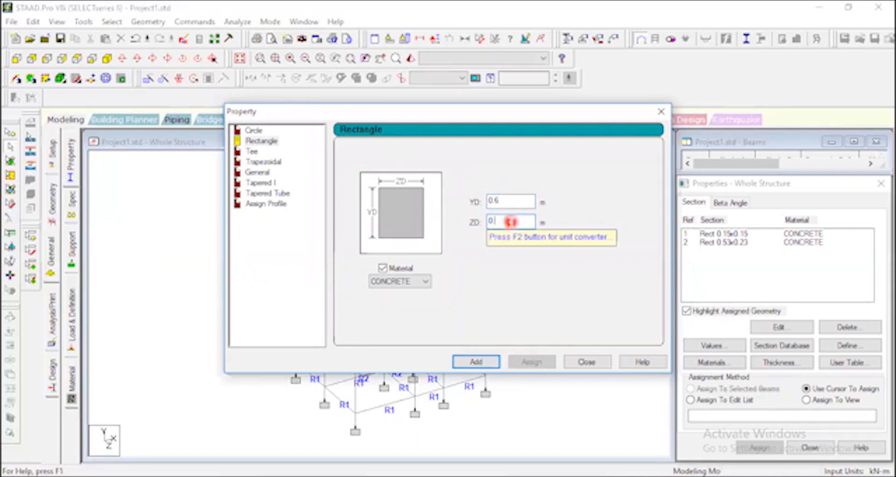
pyautogui.write('.3')
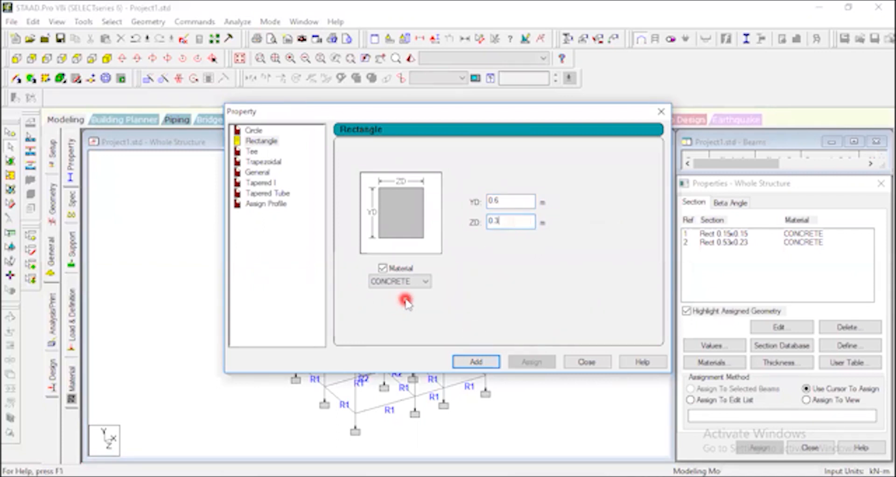
pyautogui.click(490, 367)
pyautogui.click(593, 363)
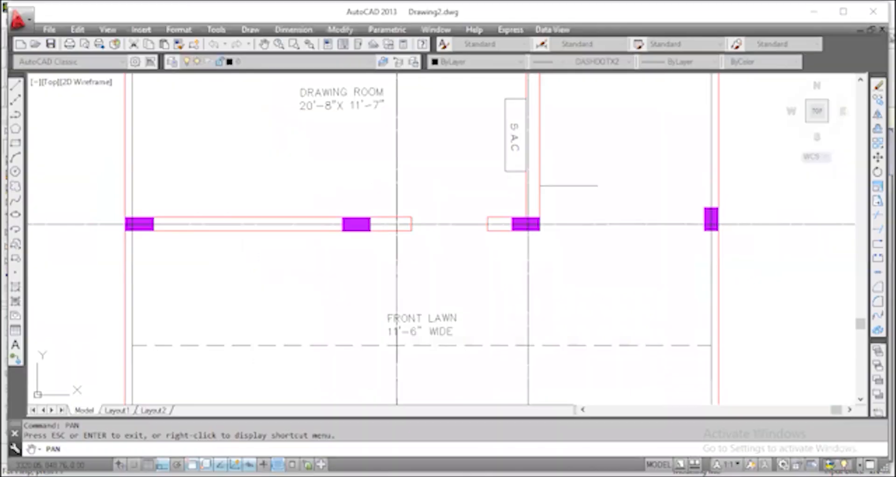
# Step: Switch to the AutoCAD floor plan and examine the corner column at grid line 1 beside the master bedroom up close
pyautogui.scroll(-10, 734, 185)
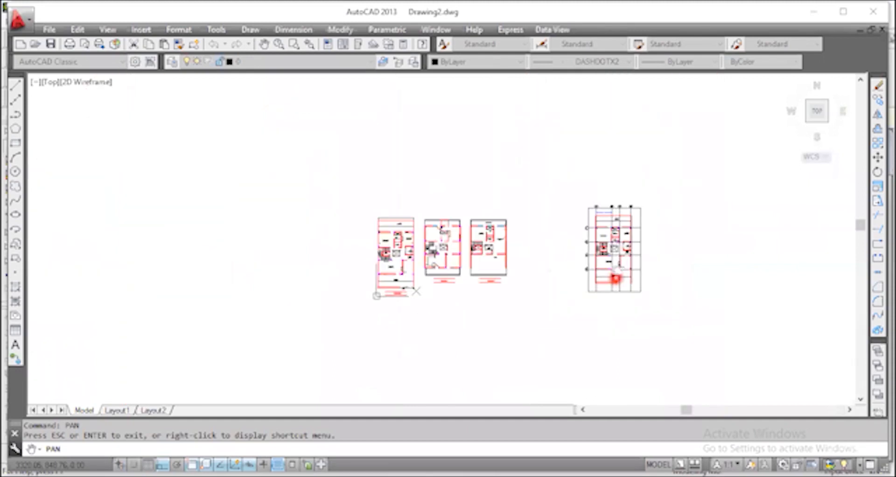
pyautogui.scroll(6, 615, 238)
pyautogui.scroll(4, 599, 150)
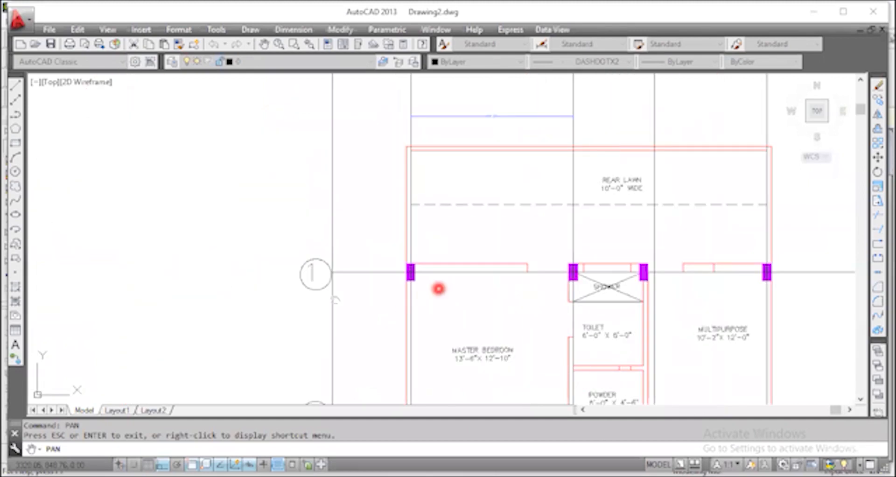
pyautogui.scroll(2, 449, 267)
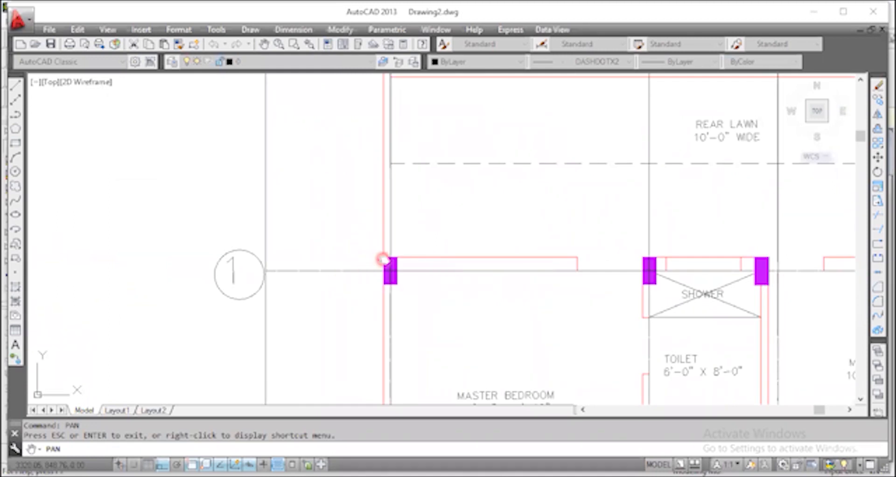
pyautogui.scroll(8, 382, 260)
pyautogui.moveTo(418, 266); pyautogui.dragTo(422, 197)
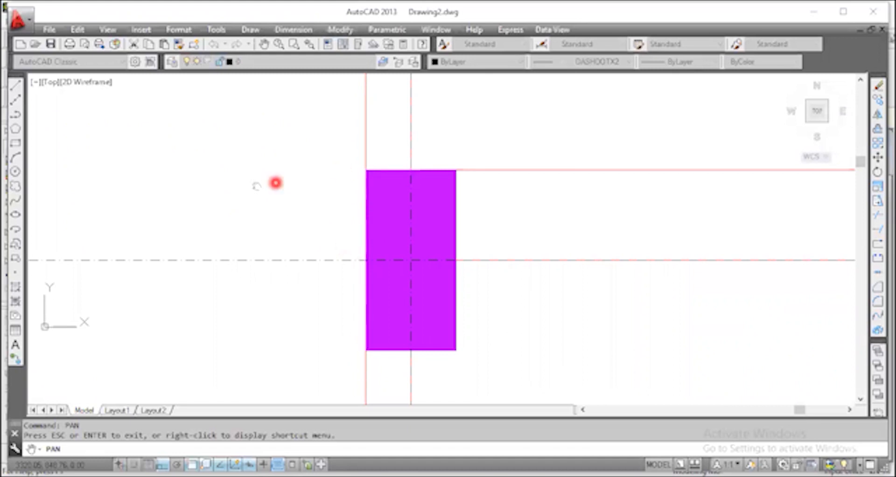
# Step: Examine the orientation of the columns along grid lines 1 to 3 within the overall floor plan
pyautogui.scroll(-6, 253, 186)
pyautogui.scroll(-4, 253, 186)
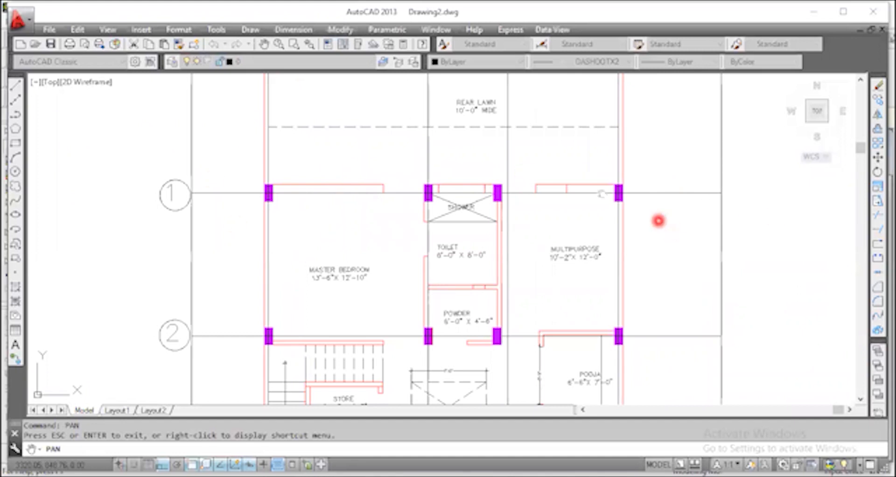
pyautogui.scroll(-2, 456, 273)
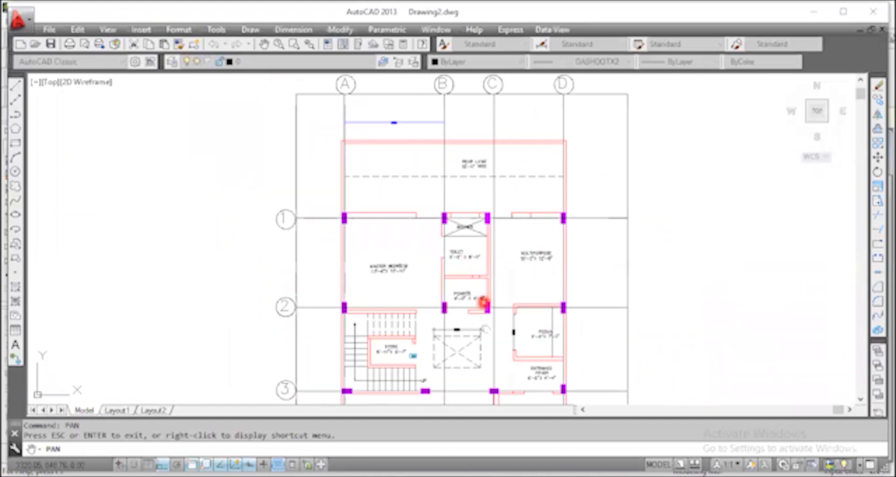
pyautogui.moveTo(485, 329)
pyautogui.mouseDown()
pyautogui.moveTo(474, 254)
pyautogui.moveTo(457, 224)
pyautogui.moveTo(456, 239)
pyautogui.mouseUp()
pyautogui.scroll(-4, 495, 256)
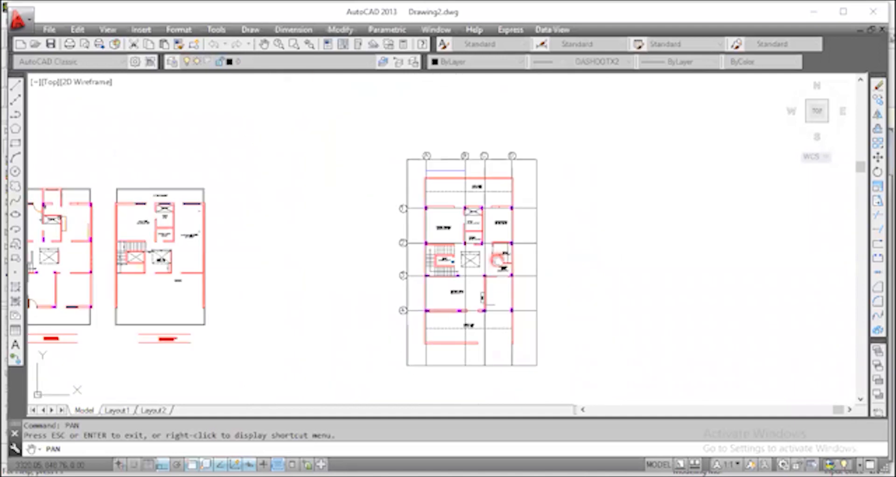
pyautogui.scroll(4, 494, 216)
pyautogui.scroll(3, 357, 191)
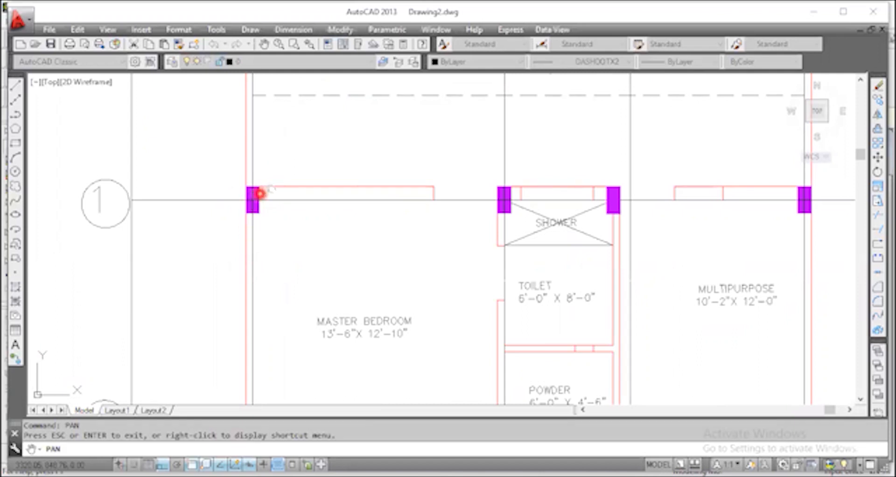
# Step: Compare the column orientations along grid lines 1 and 2 with those along grid lines 3 and 4
pyautogui.scroll(-4, 295, 185)
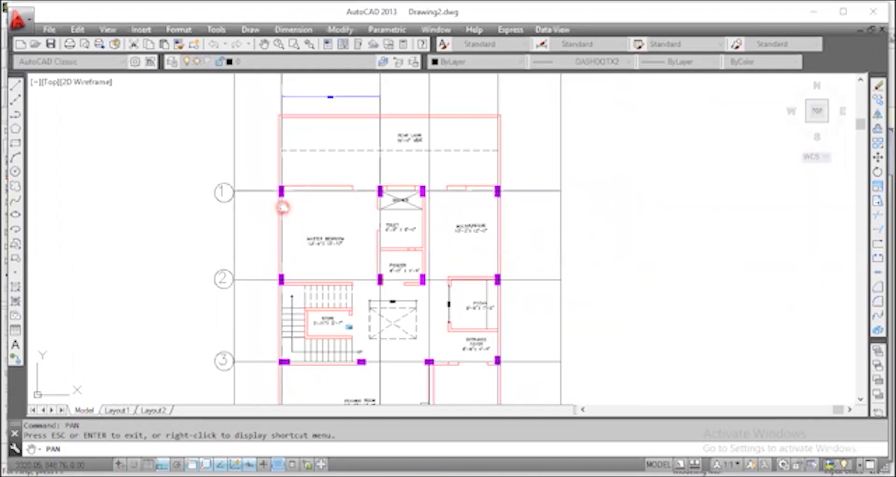
pyautogui.scroll(6, 281, 197)
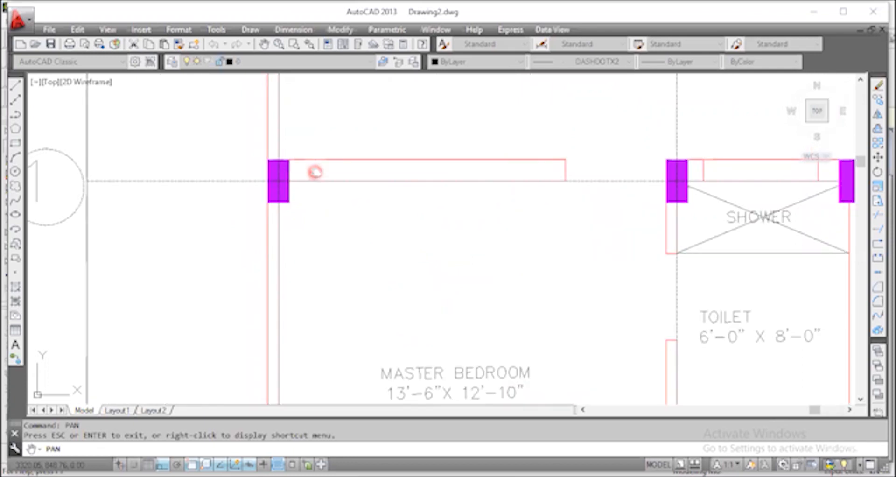
pyautogui.scroll(-2, 315, 172)
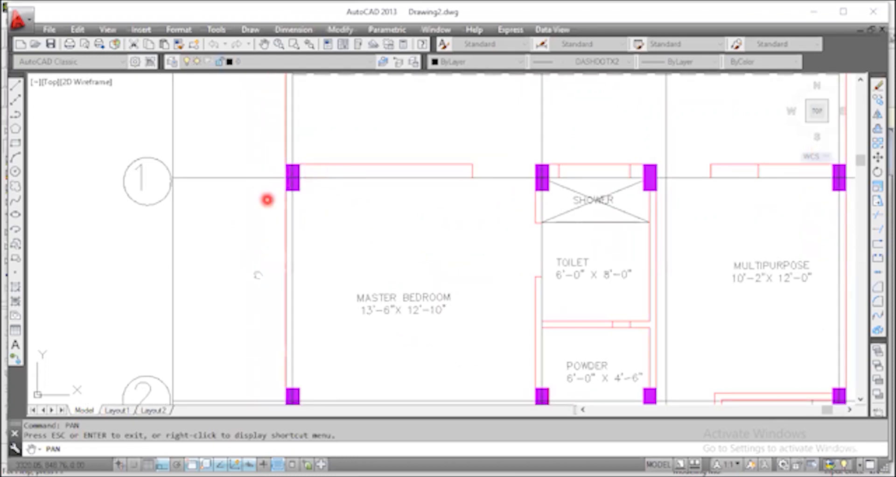
pyautogui.scroll(-4, 421, 230)
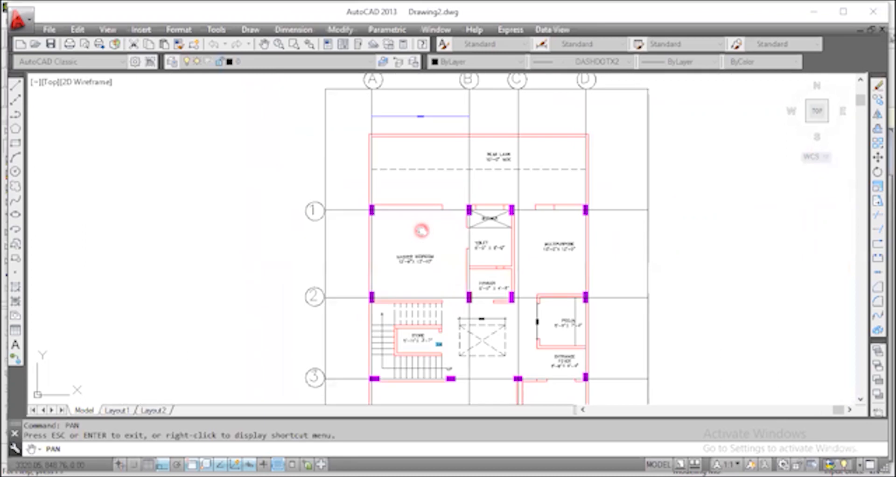
pyautogui.scroll(4, 530, 378)
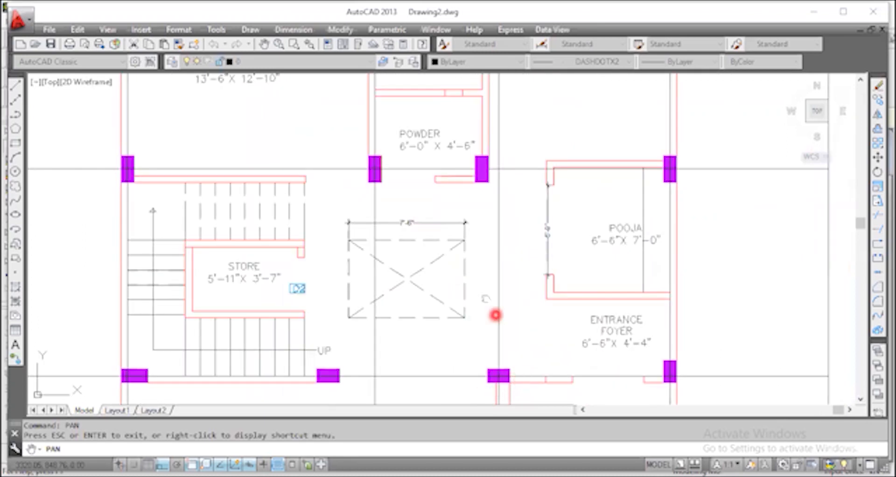
pyautogui.scroll(-2, 484, 292)
pyautogui.scroll(-2, 382, 234)
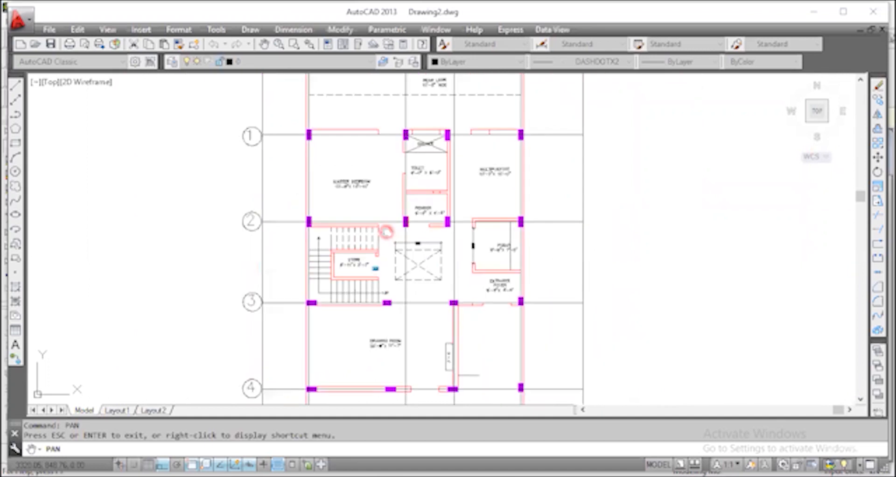
pyautogui.scroll(2, 400, 98)
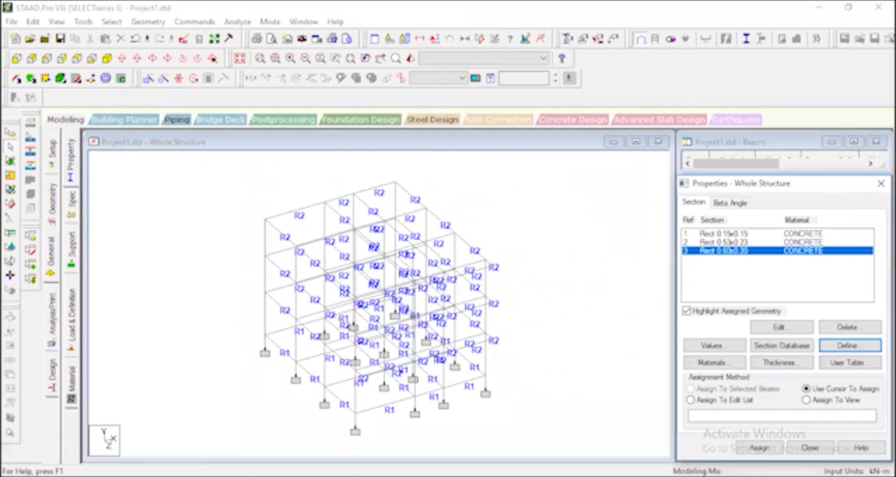
# Step: Switch back to STAAD.Pro, show the frame in plan, and check the YD and ZD dimensions of the 0.60 x 0.30 section
pyautogui.click(73, 59)
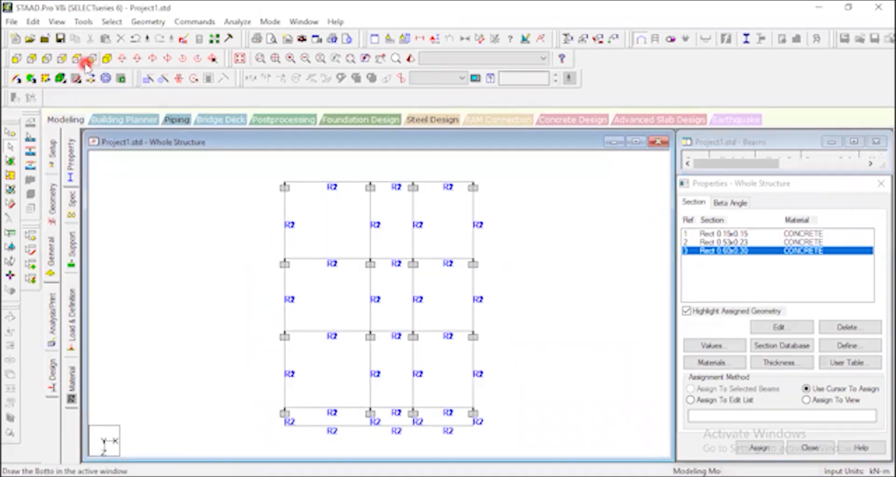
pyautogui.click(863, 269)
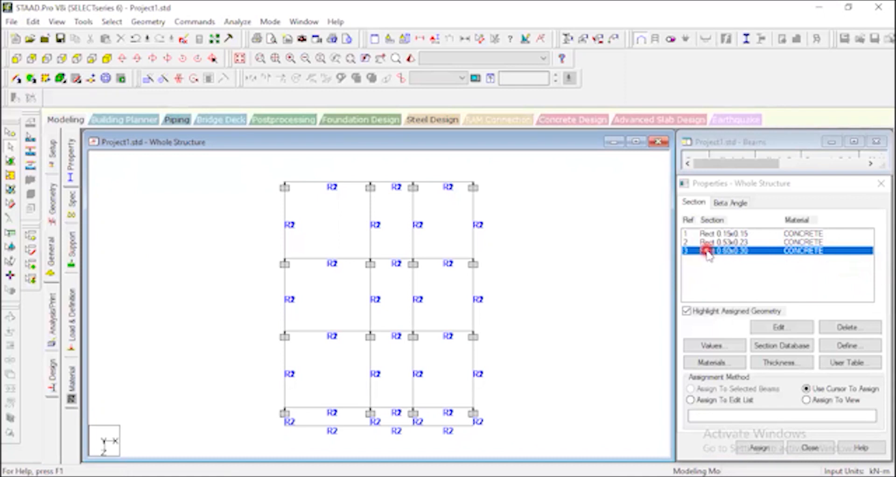
pyautogui.doubleClick(756, 252)
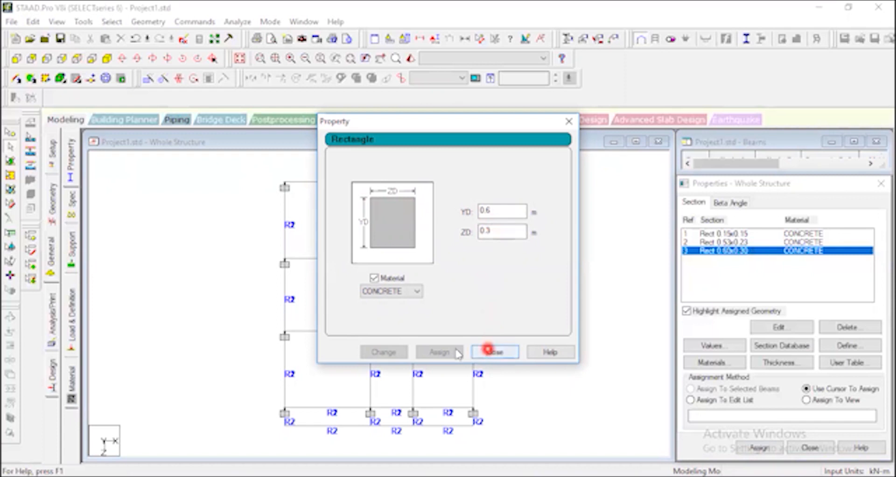
pyautogui.click(490, 351)
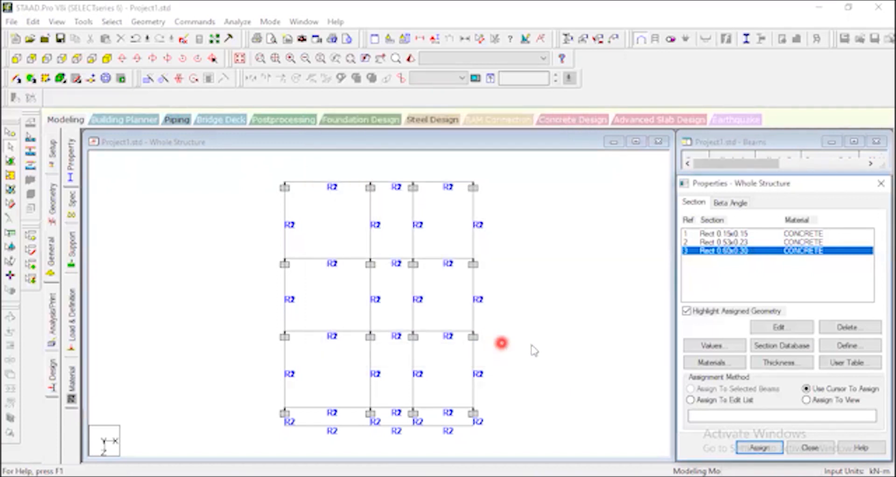
# Step: Try selecting the corner column from the plan view, check it in the isometric view, and clear the selection
pyautogui.click(9, 134)
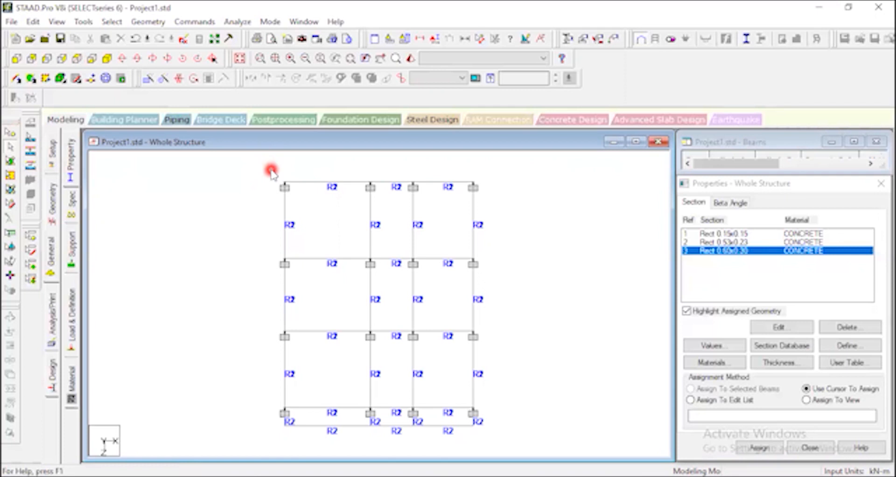
pyautogui.moveTo(273, 171); pyautogui.dragTo(306, 206)
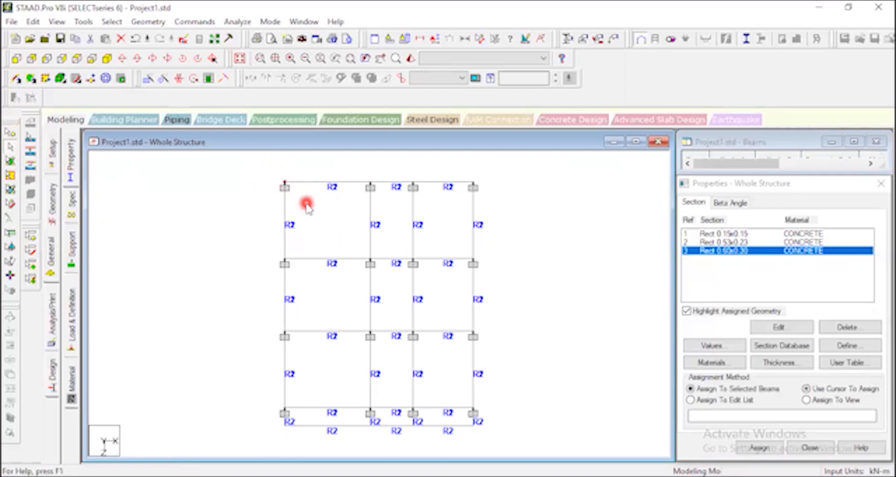
pyautogui.click(106, 59)
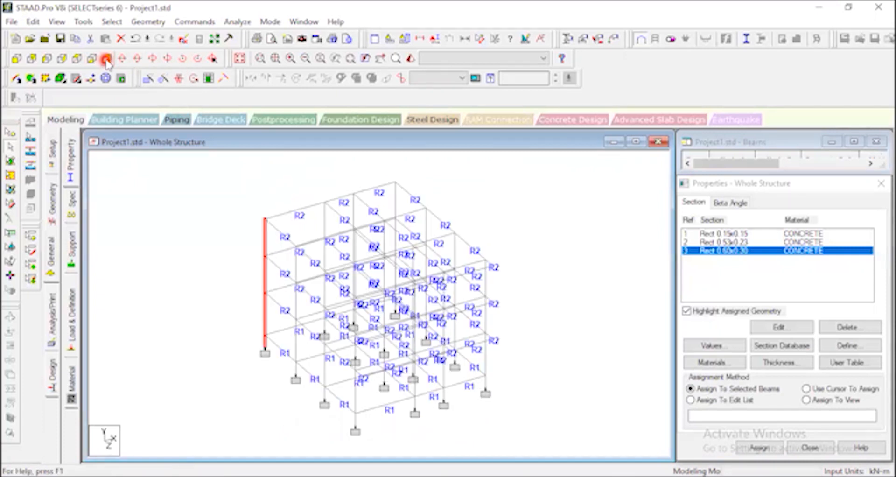
pyautogui.click(202, 194)
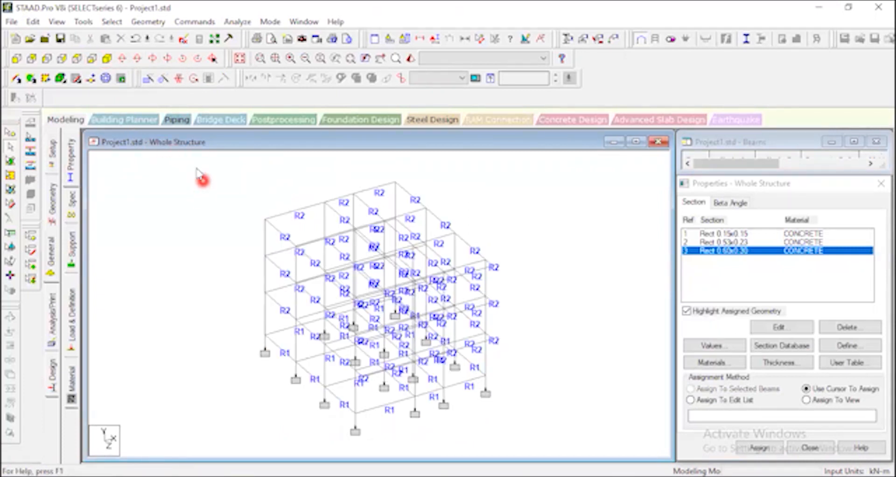
# Step: Try selecting every column at once as beams parallel to Y, and clear the selection
pyautogui.click(148, 21)
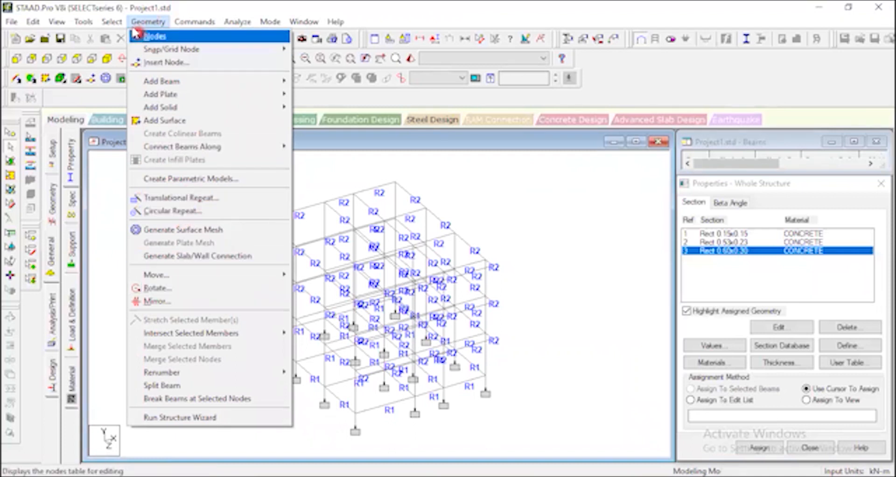
pyautogui.moveTo(113, 24)
pyautogui.moveTo(200, 256)
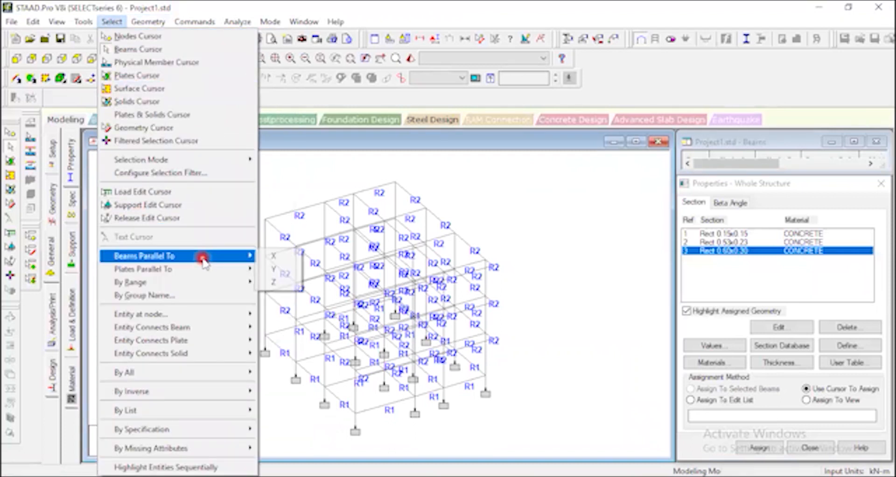
pyautogui.click(277, 269)
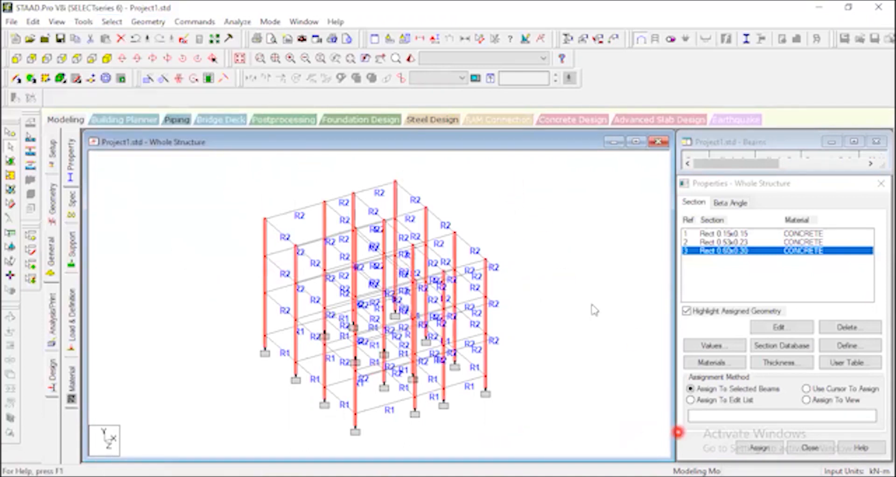
pyautogui.click(195, 215)
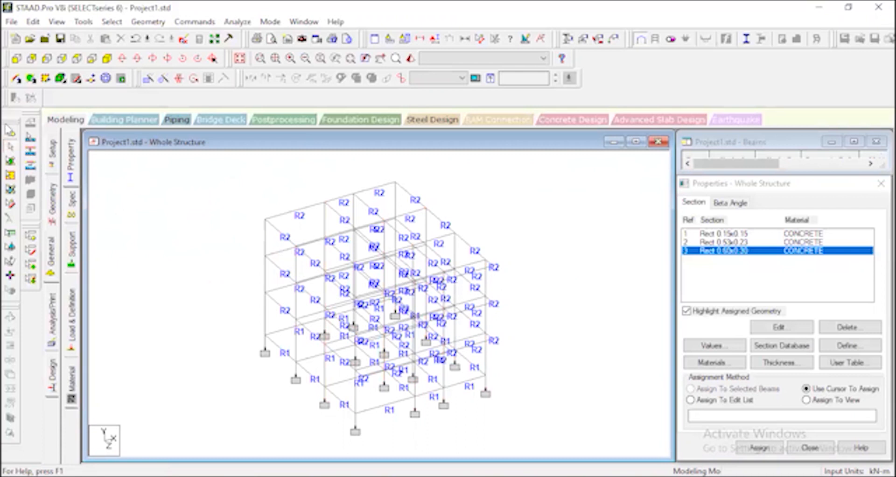
# Step: Select the eight column stacks along grid lines 1 and 2 from the plan view and check them in the isometric view
pyautogui.click(77, 60)
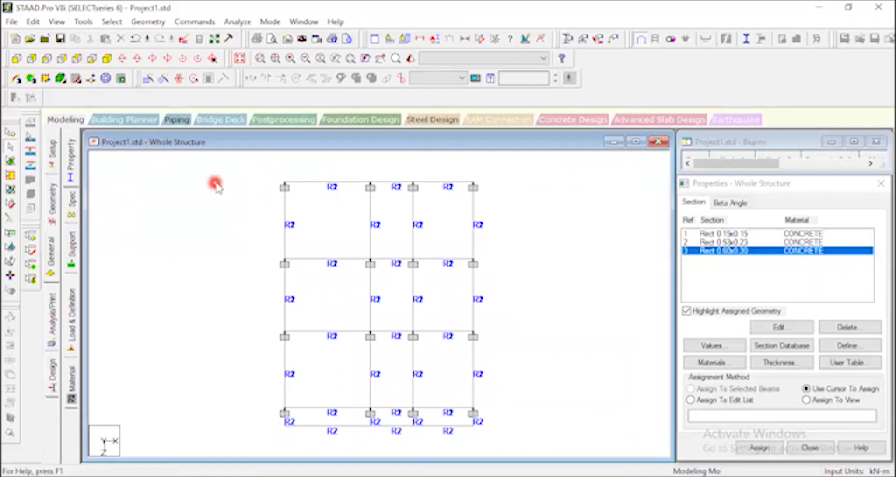
pyautogui.moveTo(258, 160); pyautogui.dragTo(311, 203)
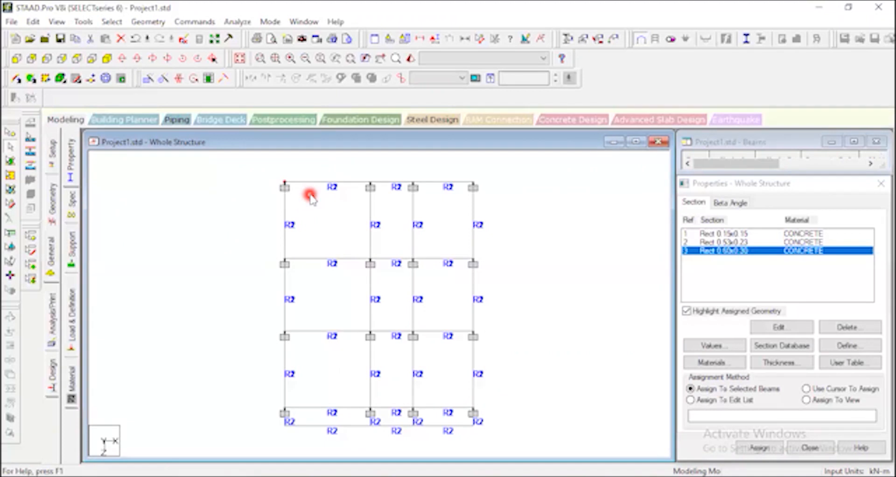
pyautogui.moveTo(356, 160); pyautogui.dragTo(379, 202)
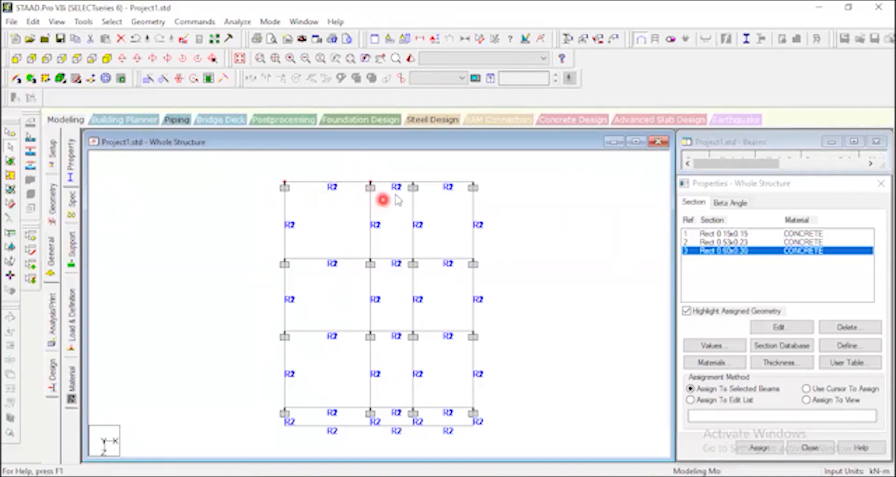
pyautogui.moveTo(404, 169); pyautogui.dragTo(424, 205)
pyautogui.moveTo(458, 166); pyautogui.dragTo(494, 196)
pyautogui.moveTo(263, 245); pyautogui.dragTo(311, 271)
pyautogui.moveTo(342, 245); pyautogui.dragTo(507, 276)
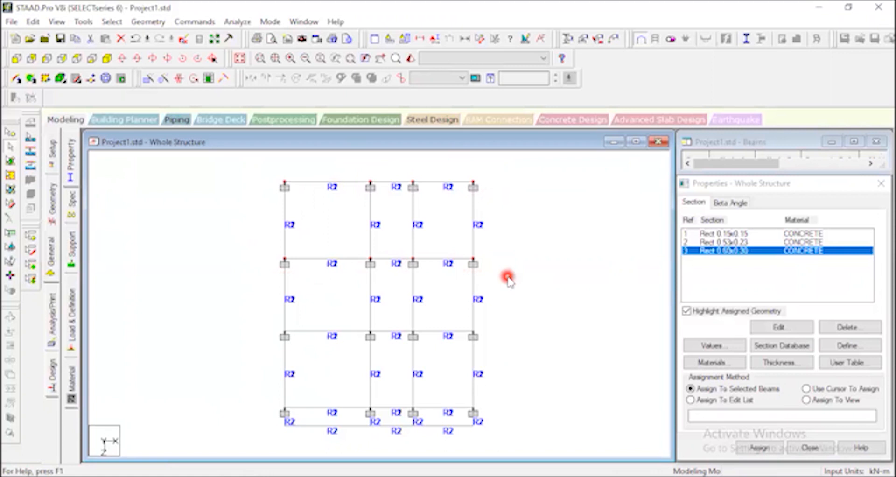
pyautogui.click(106, 59)
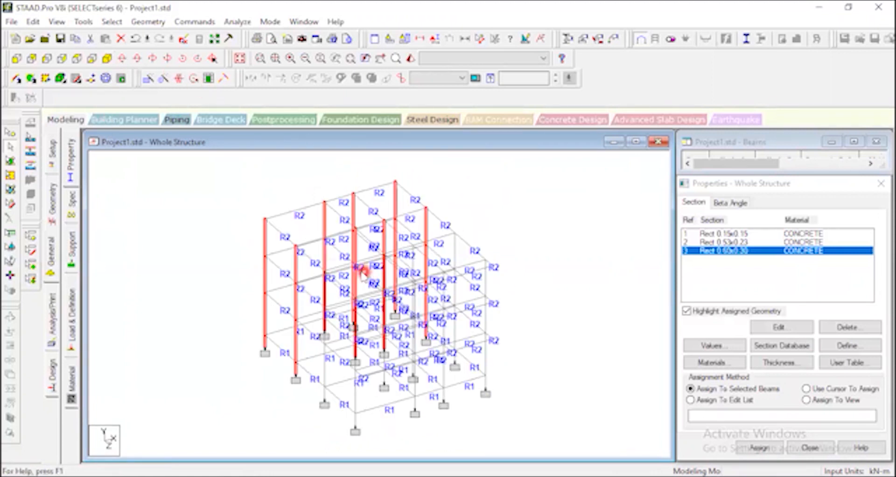
# Step: Display only the selected columns, clear the selection, and show the isolated columns in plan
pyautogui.click(56, 22)
pyautogui.click(89, 60)
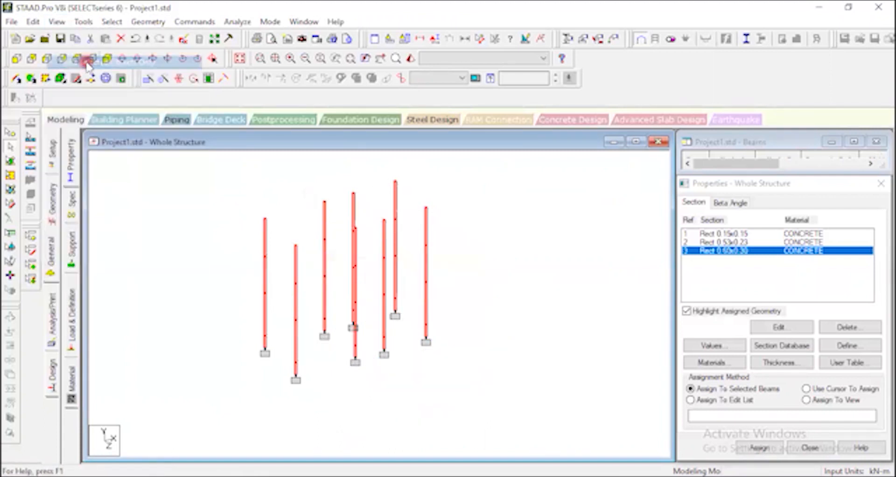
pyautogui.click(537, 321)
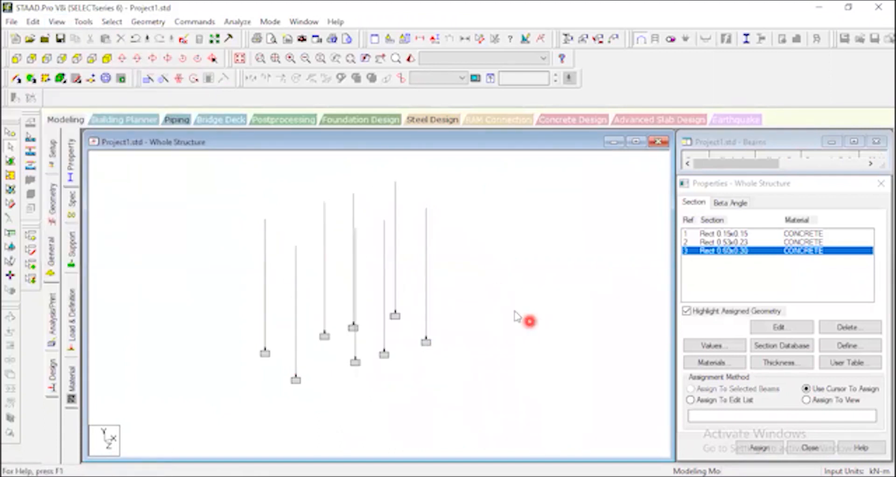
pyautogui.click(80, 62)
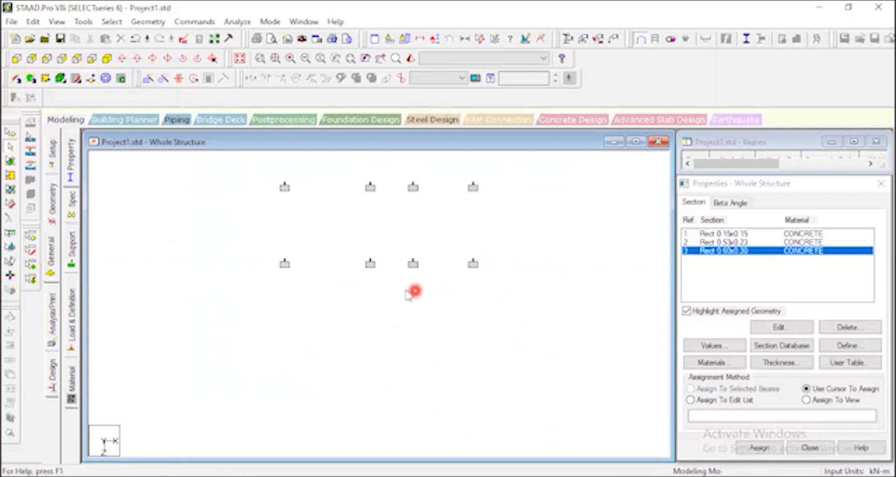
# Step: Assign the Rect 0.60x0.30 concrete section to all eight isolated column stacks as selected beams
pyautogui.click(107, 59)
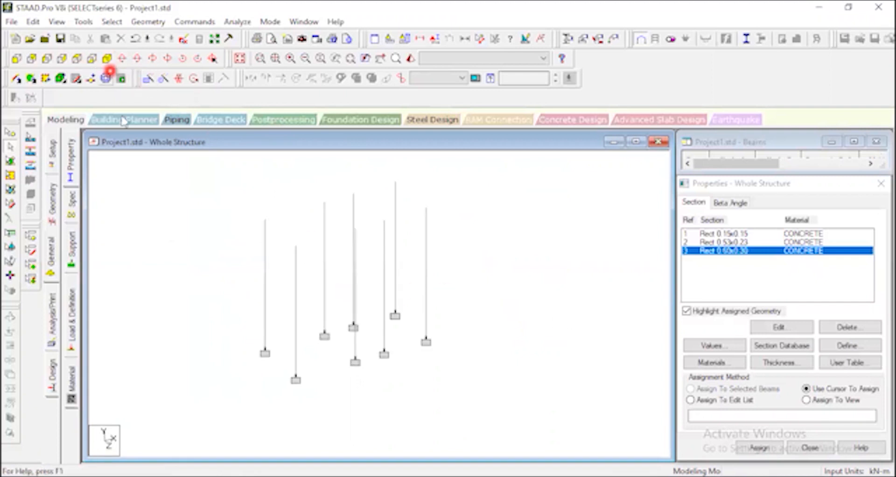
pyautogui.moveTo(203, 165); pyautogui.dragTo(498, 383)
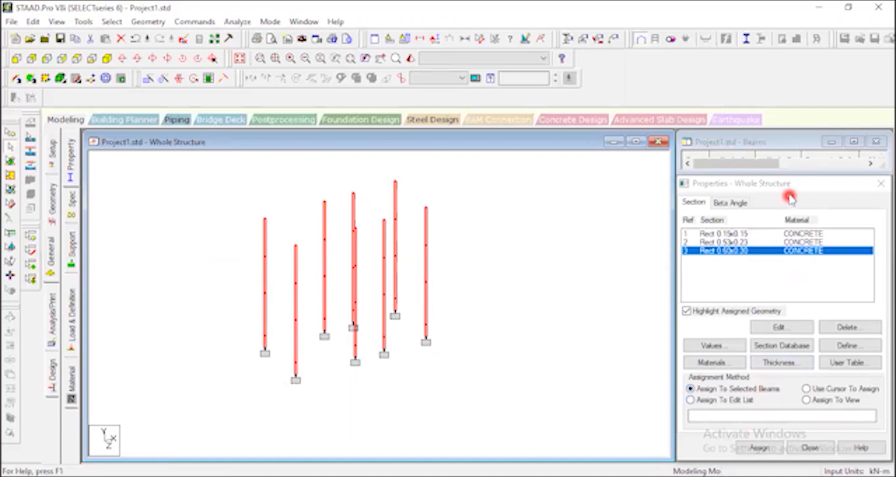
pyautogui.moveTo(780, 183); pyautogui.dragTo(773, 122)
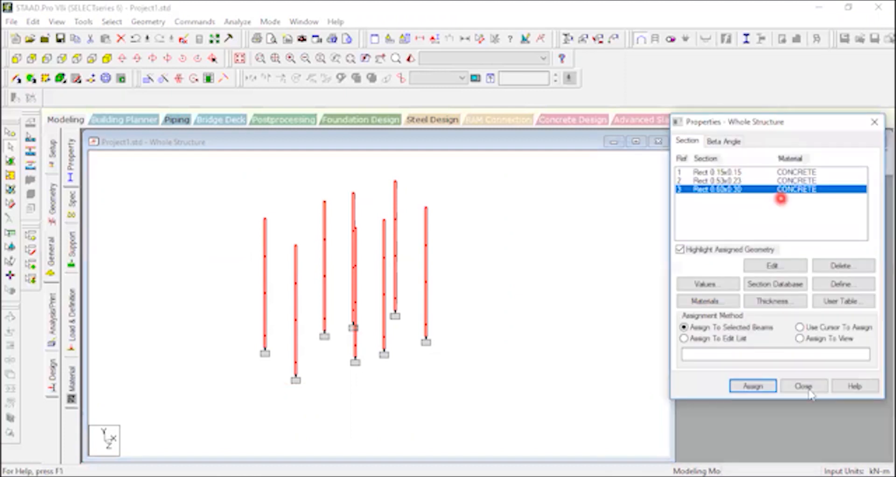
pyautogui.click(752, 386)
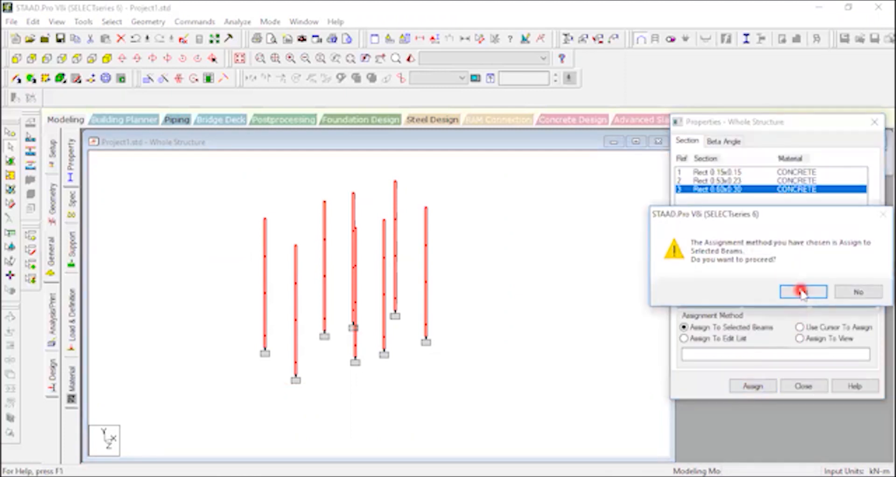
pyautogui.click(799, 291)
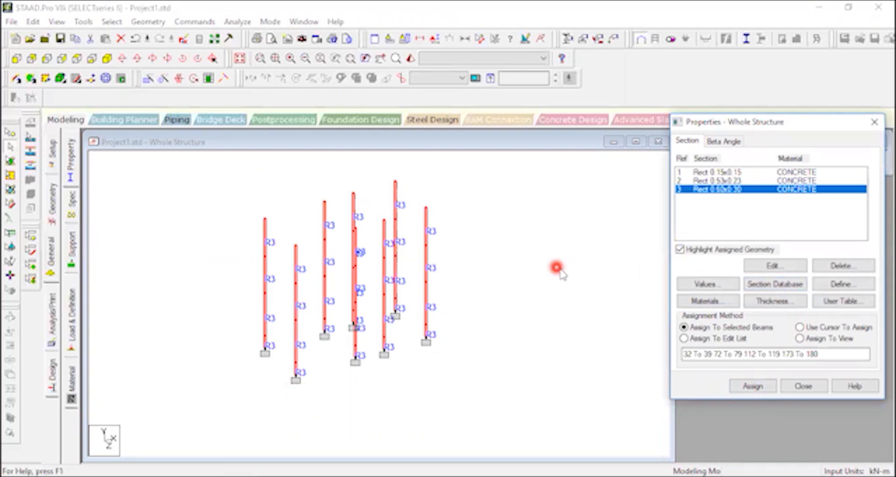
# Step: Inspect the orientation of the isolated columns in a maximized 3D rendered view and return to the model
pyautogui.click(412, 58)
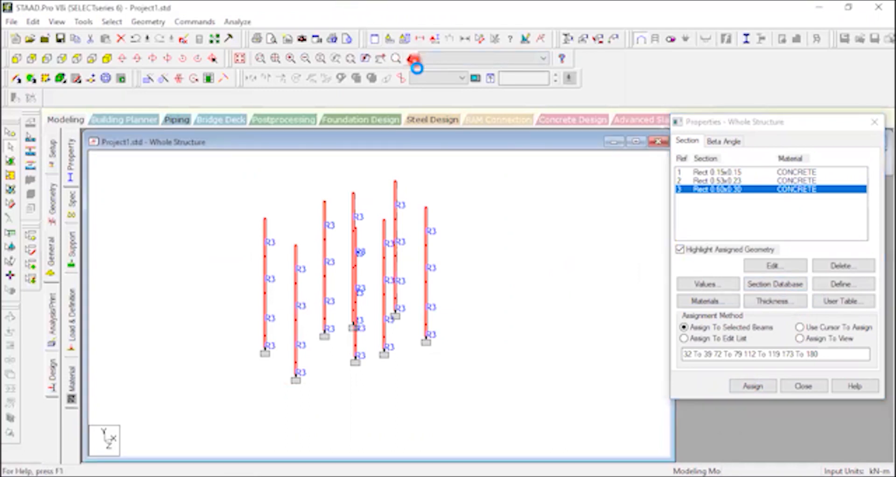
pyautogui.moveTo(536, 310); pyautogui.dragTo(566, 356)
pyautogui.click(633, 229)
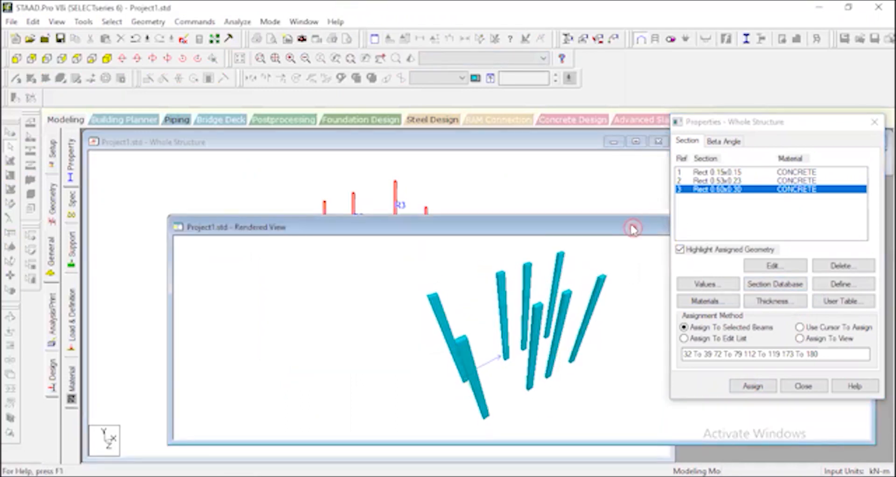
pyautogui.moveTo(632, 227); pyautogui.dragTo(410, 163)
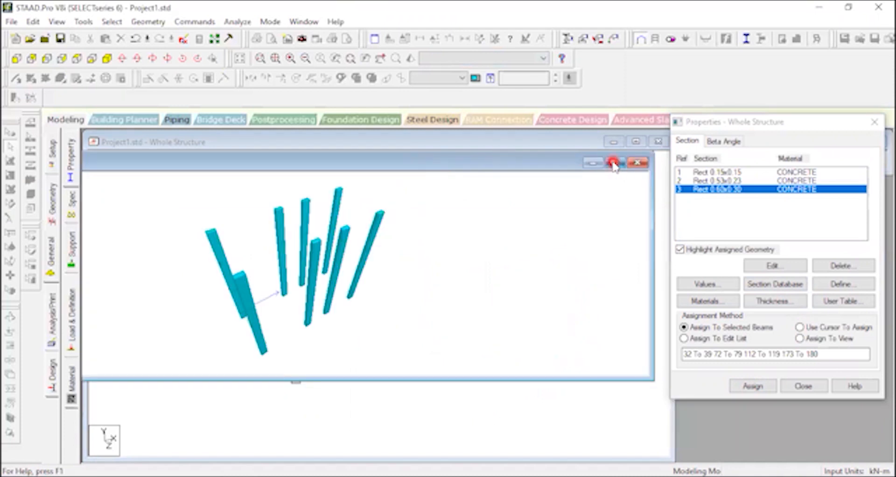
pyautogui.click(612, 162)
pyautogui.moveTo(504, 290); pyautogui.dragTo(409, 381)
pyautogui.scroll(2, 409, 378)
pyautogui.scroll(-2, 410, 379)
pyautogui.moveTo(419, 380)
pyautogui.mouseDown()
pyautogui.moveTo(410, 367)
pyautogui.moveTo(432, 375)
pyautogui.mouseUp()
pyautogui.moveTo(435, 343); pyautogui.dragTo(412, 312)
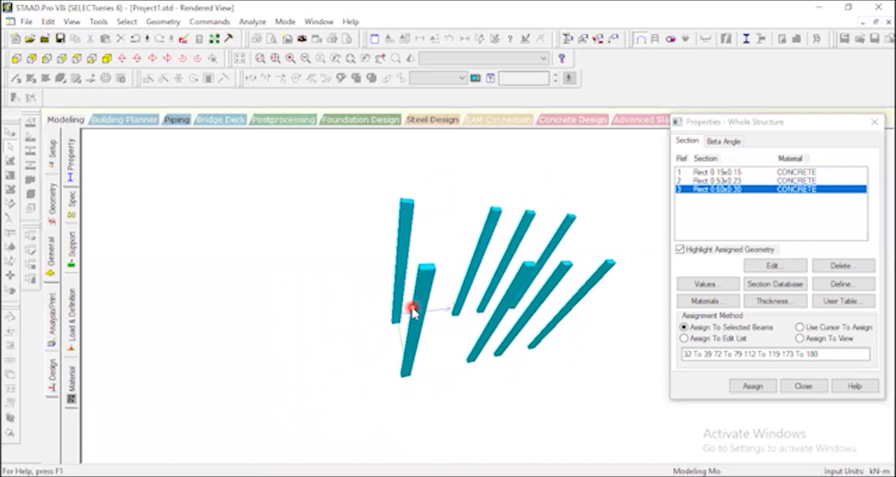
pyautogui.click(55, 123)
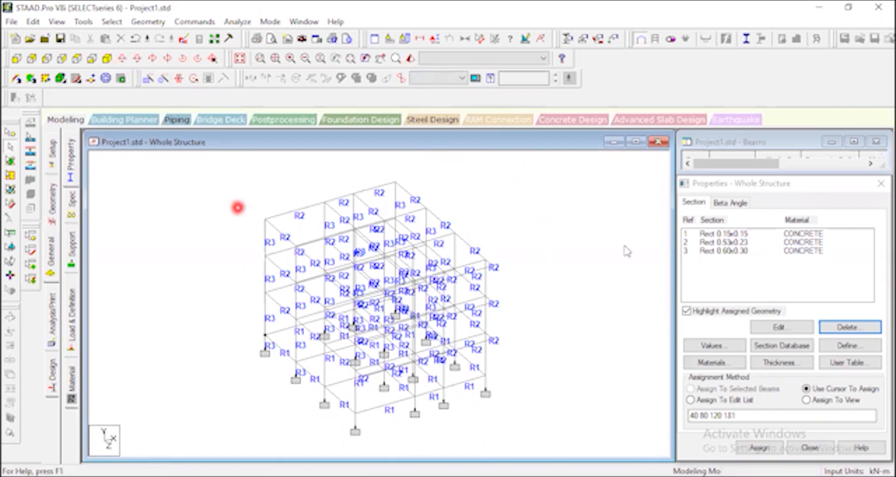
# Step: Define a rectangular concrete section with YD 0.3 m and ZD 0.6 m and add it to the section list
pyautogui.click(854, 346)
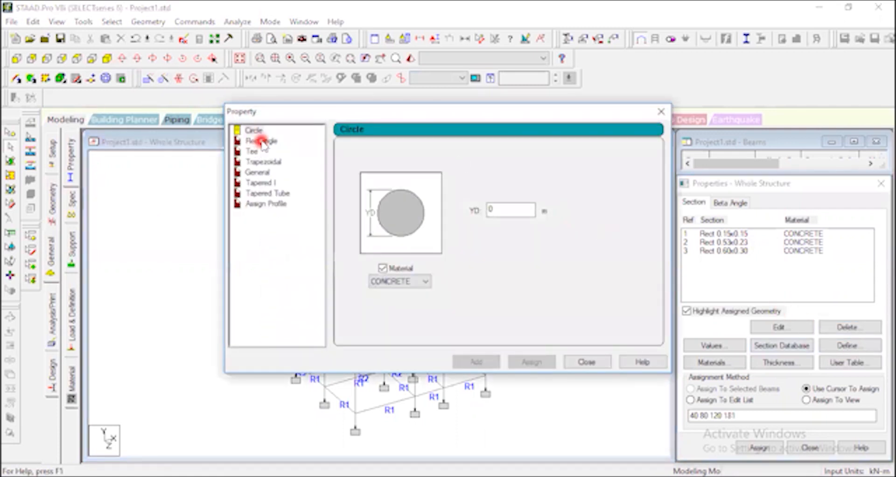
pyautogui.click(279, 142)
pyautogui.click(506, 201)
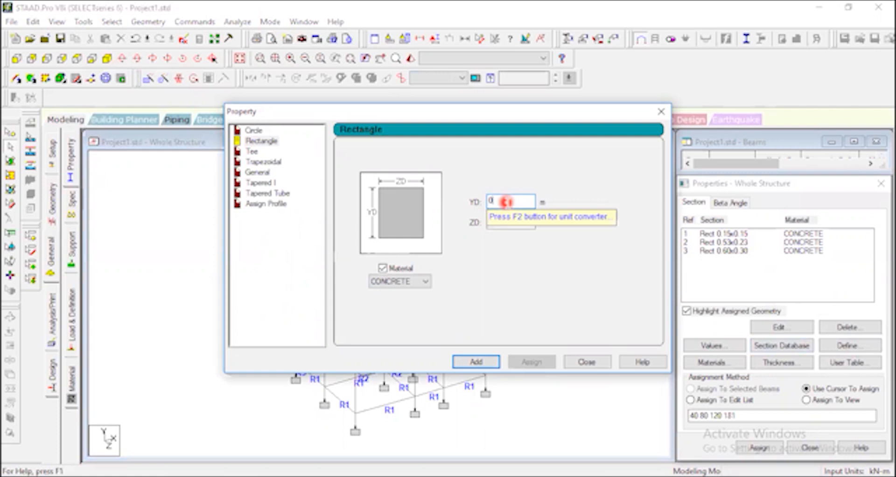
pyautogui.click(493, 226)
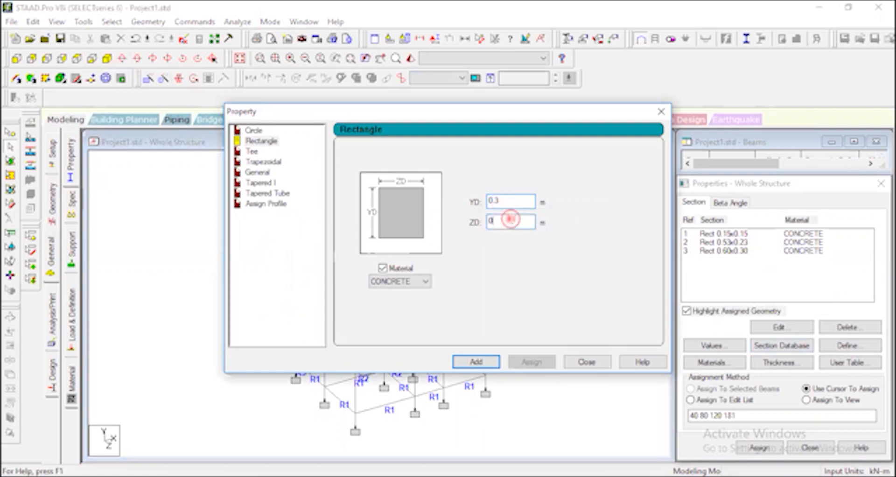
pyautogui.write('.6')
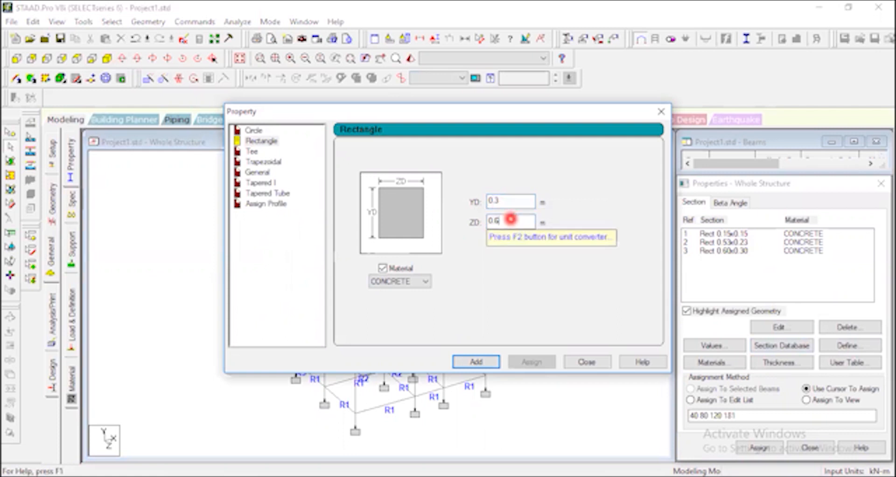
pyautogui.click(491, 362)
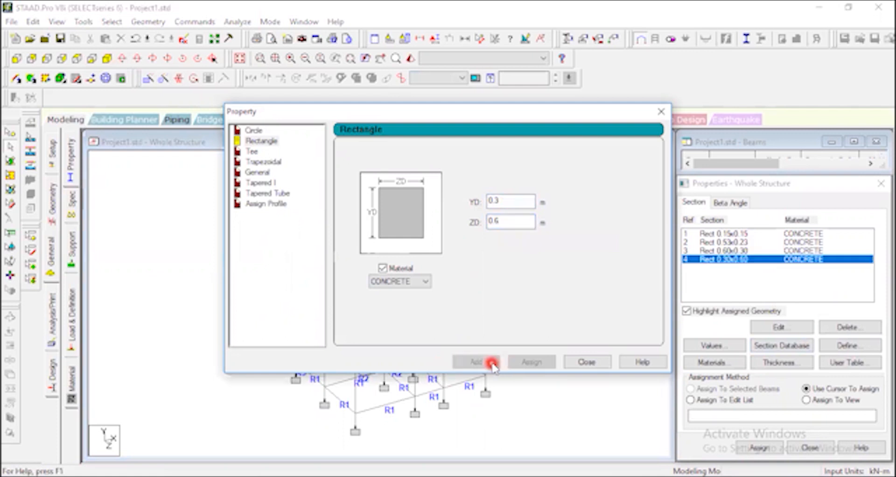
pyautogui.click(583, 362)
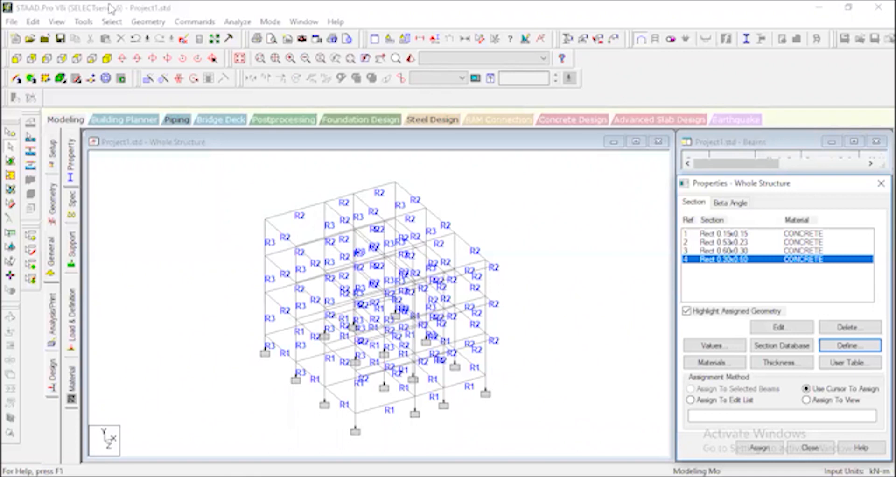
# Step: Show the model in plan, switch to the AutoCAD floor plan, and examine the column orientations along grid lines 3 and 4
pyautogui.click(77, 58)
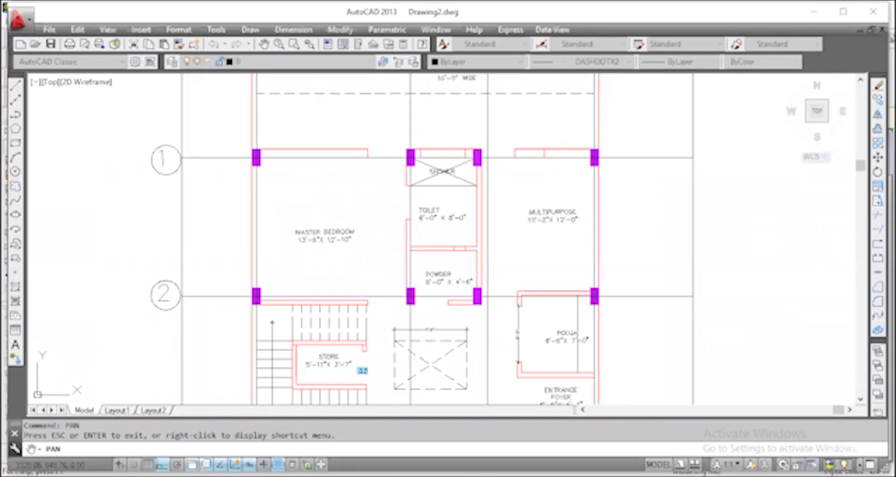
pyautogui.moveTo(524, 300); pyautogui.dragTo(525, 161)
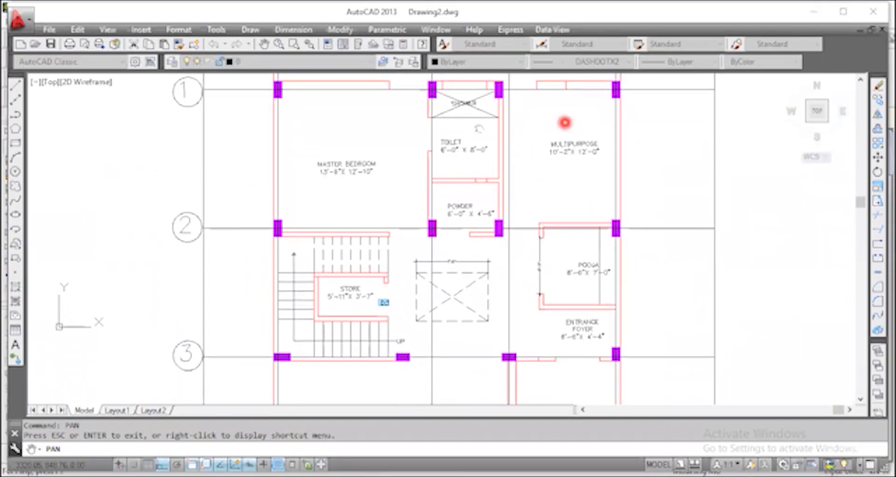
pyautogui.moveTo(478, 289); pyautogui.dragTo(438, 152)
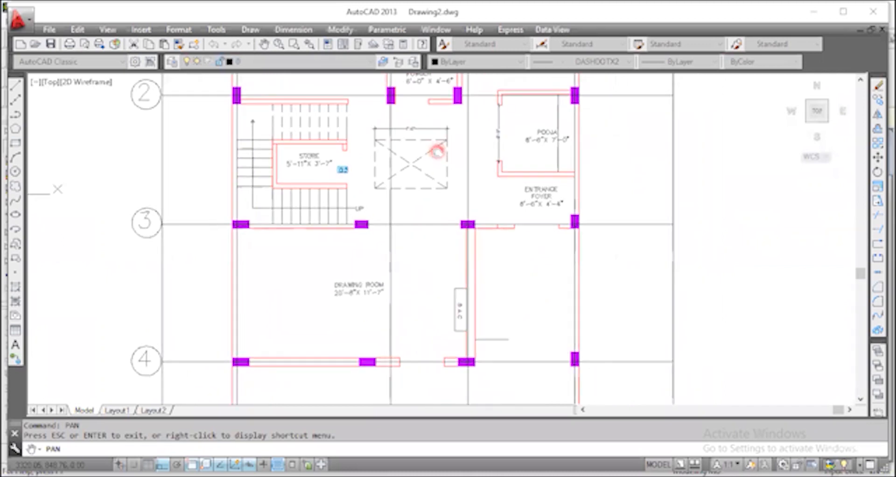
pyautogui.moveTo(422, 286); pyautogui.dragTo(453, 223)
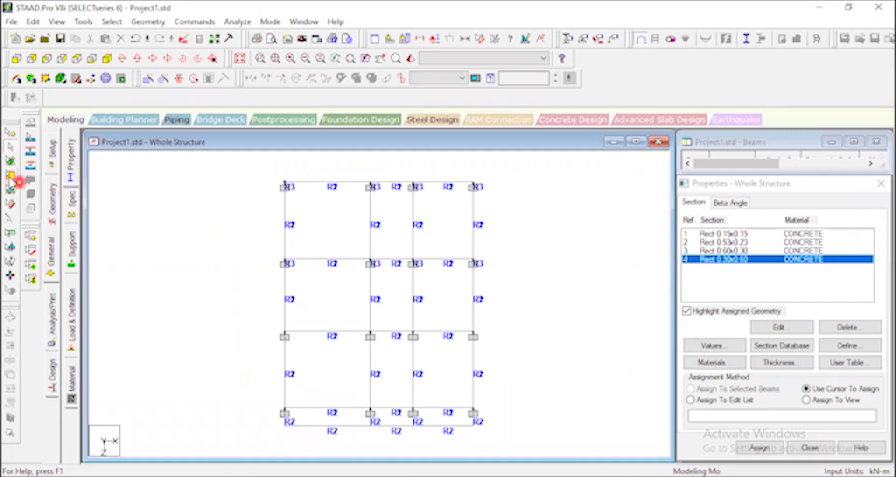
# Step: Try selecting column stacks along grid lines 3 and 4 from the plan view, check them in the isometric view, and clear the selection
pyautogui.click(249, 312)
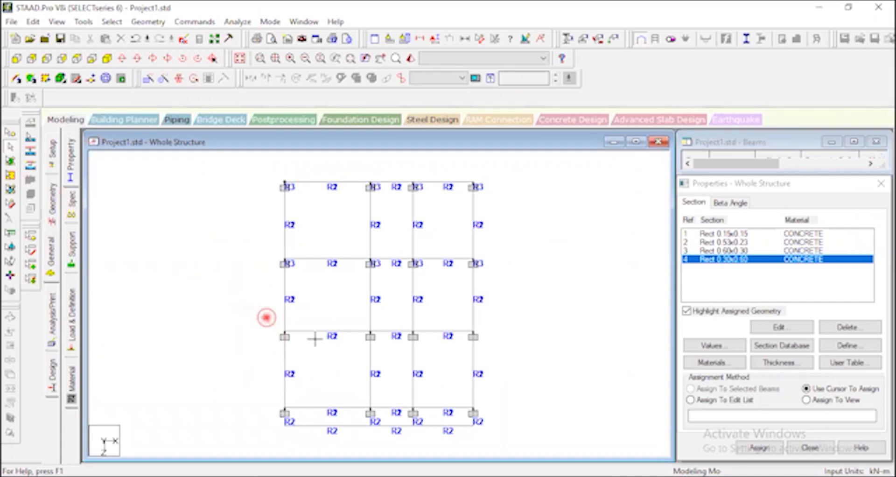
pyautogui.moveTo(348, 313); pyautogui.dragTo(426, 339)
pyautogui.moveTo(273, 392); pyautogui.dragTo(303, 412)
pyautogui.moveTo(360, 390); pyautogui.dragTo(382, 416)
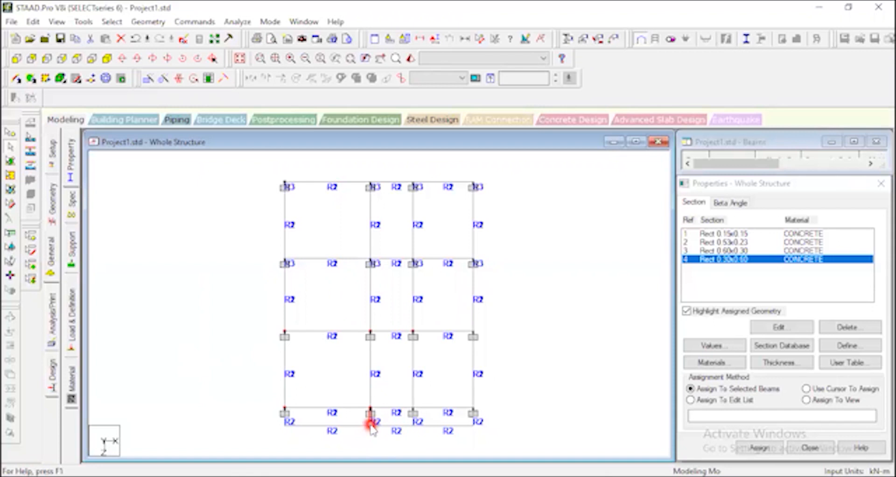
pyautogui.click(107, 59)
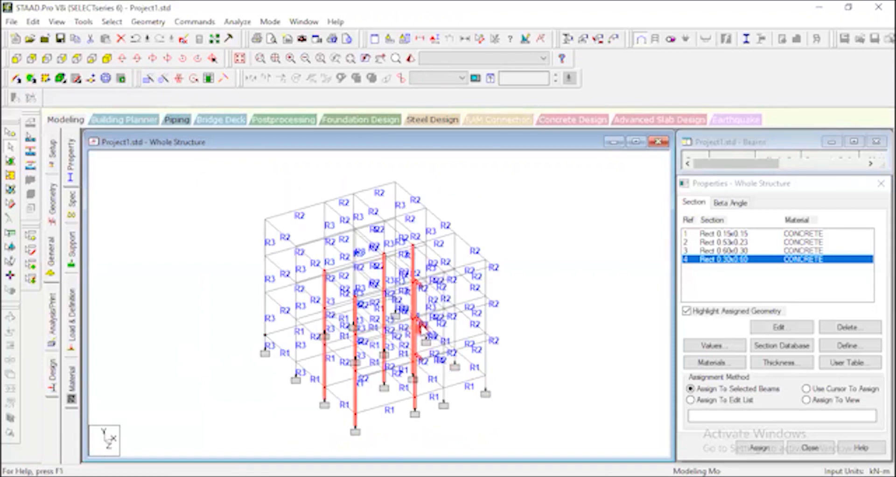
pyautogui.click(616, 306)
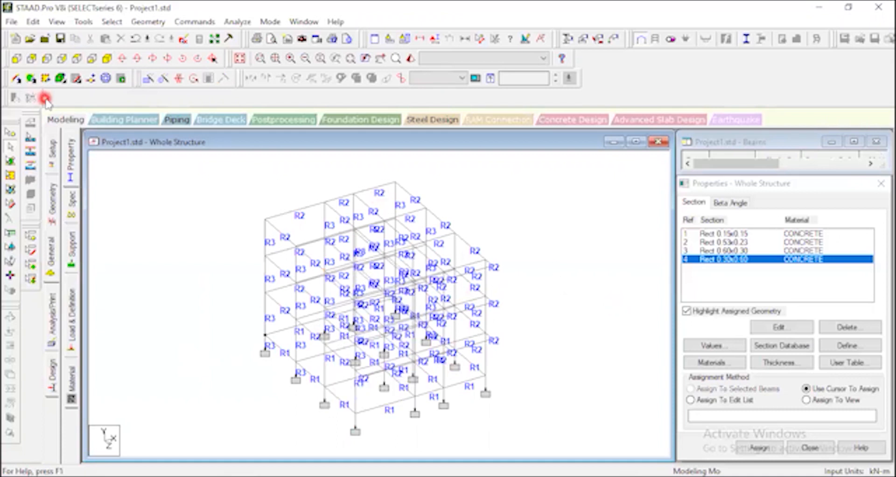
# Step: Select the first three column stacks on each of grid lines 3 and 4 from the plan view and check them in the isometric view
pyautogui.click(77, 59)
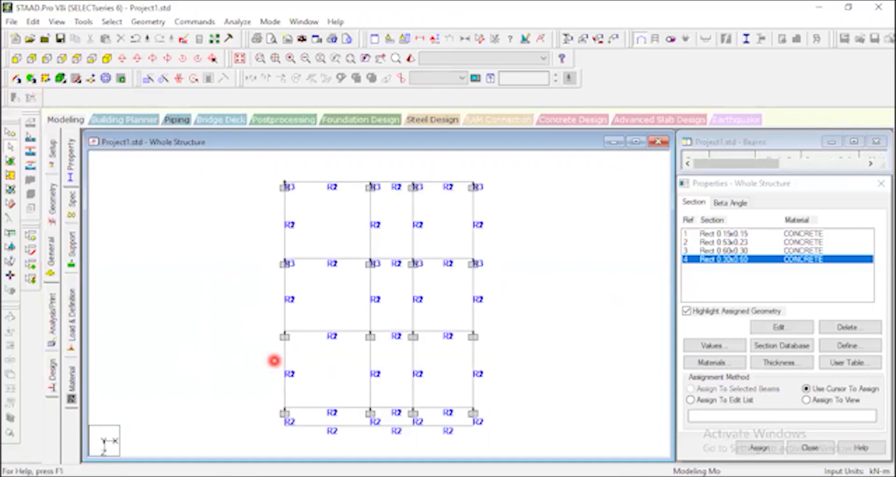
pyautogui.scroll(2, 378, 408)
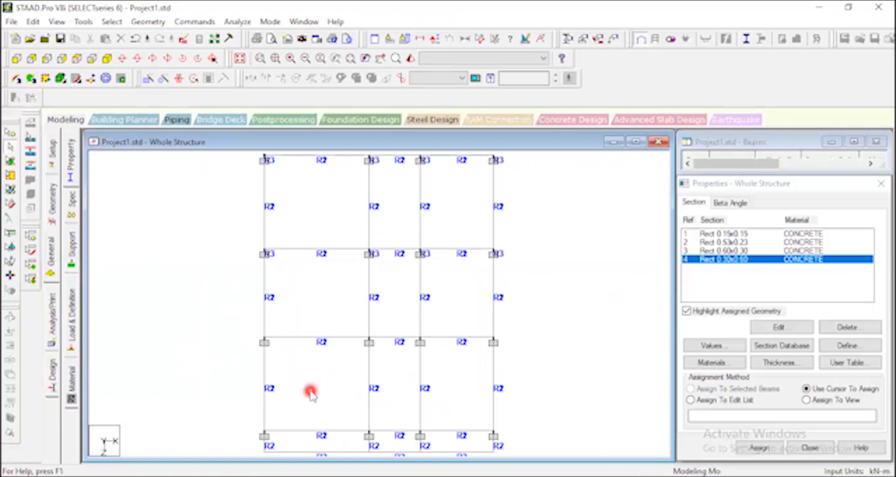
pyautogui.moveTo(349, 273); pyautogui.dragTo(348, 204)
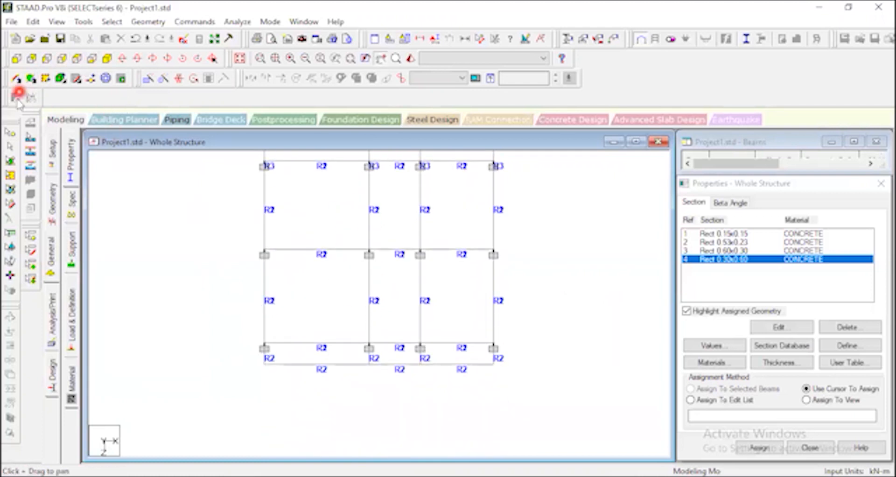
pyautogui.click(9, 146)
pyautogui.click(223, 330)
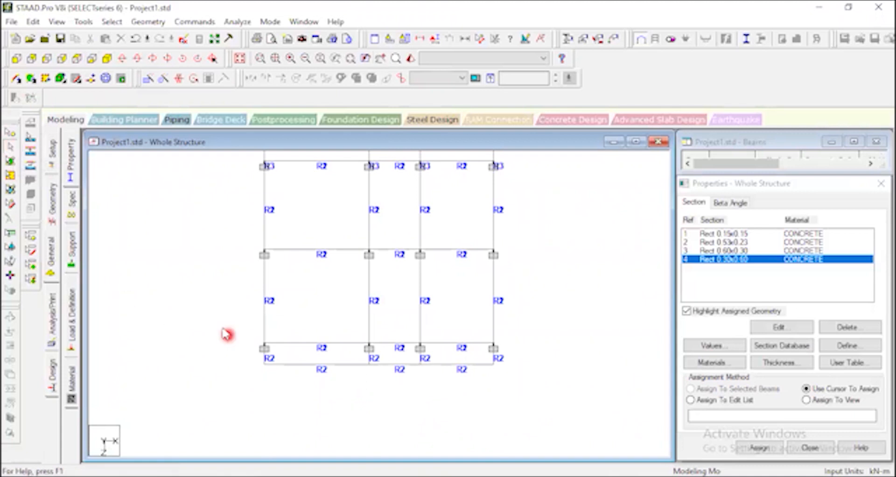
pyautogui.moveTo(250, 236); pyautogui.dragTo(287, 273)
pyautogui.keyDown('ctrl'); pyautogui.moveTo(352, 230); pyautogui.dragTo(439, 263); pyautogui.keyUp('ctrl')
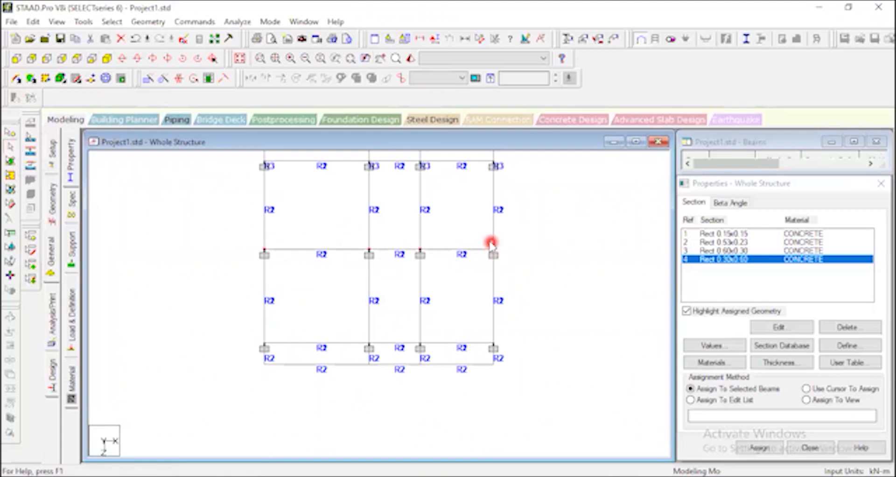
pyautogui.keyDown('ctrl'); pyautogui.moveTo(251, 331); pyautogui.dragTo(277, 344); pyautogui.keyUp('ctrl')
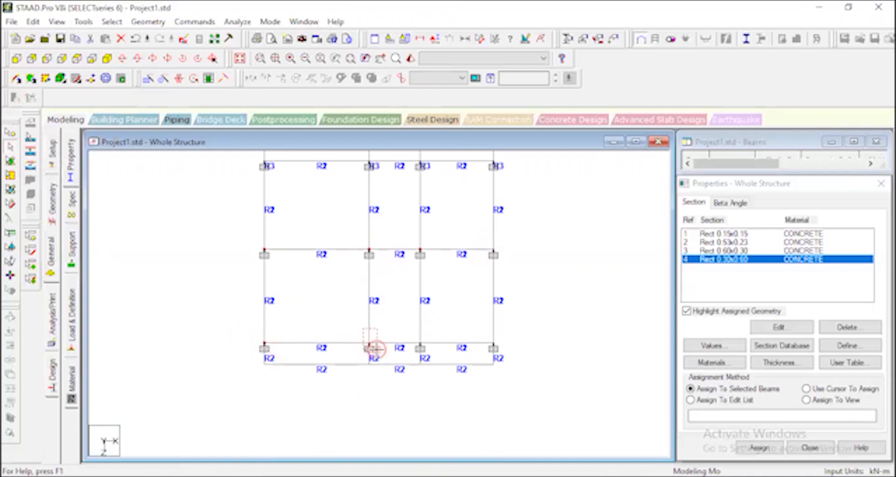
pyautogui.keyDown('ctrl'); pyautogui.moveTo(405, 326); pyautogui.dragTo(426, 341); pyautogui.keyUp('ctrl')
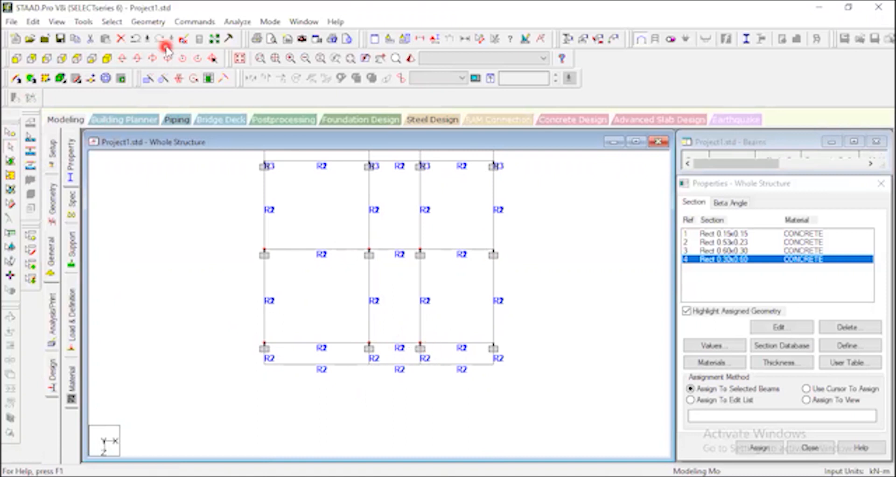
pyautogui.click(107, 60)
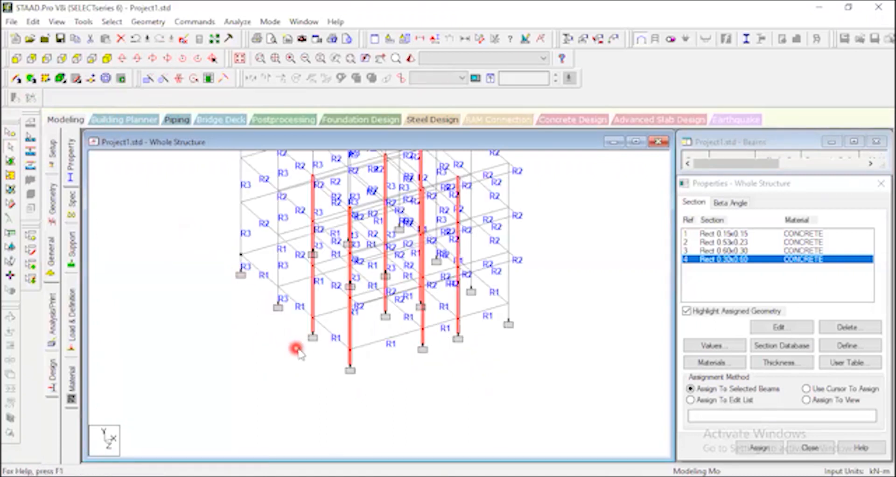
pyautogui.scroll(-5, 303, 352)
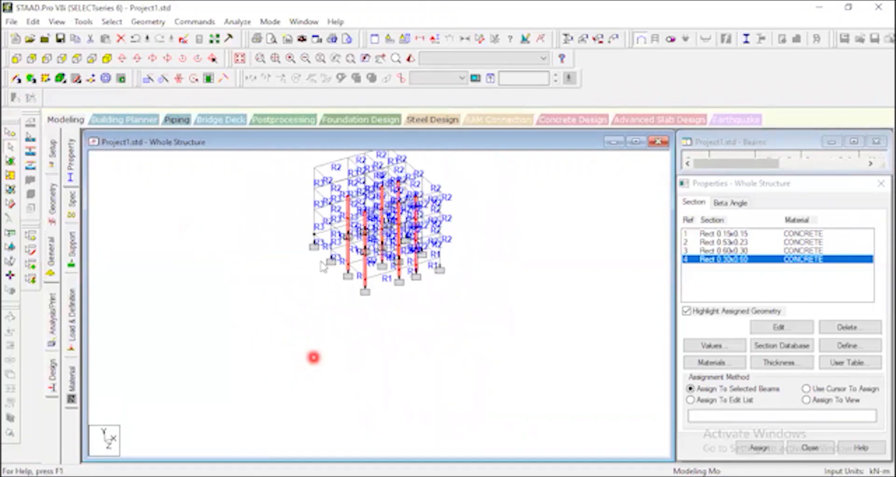
pyautogui.scroll(2, 372, 185)
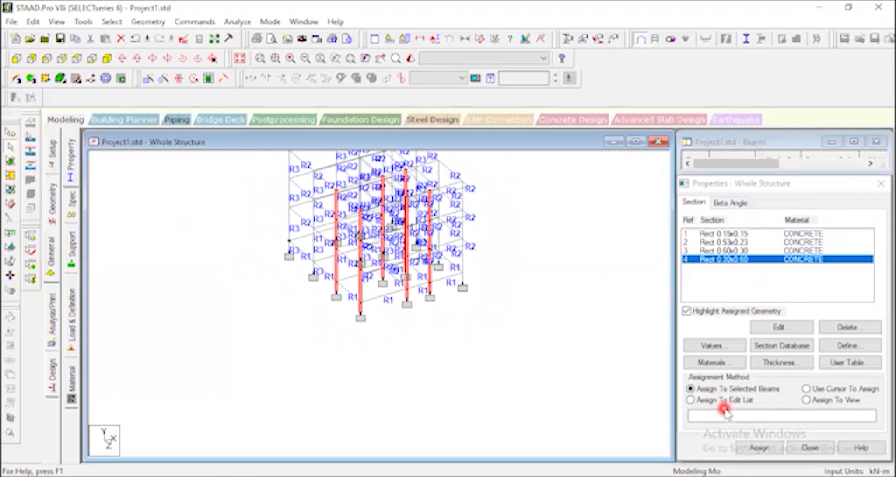
# Step: Assign the Rect 0.30x0.60 section to the selected column stacks on grid lines 3 and 4
pyautogui.moveTo(812, 185); pyautogui.dragTo(809, 104)
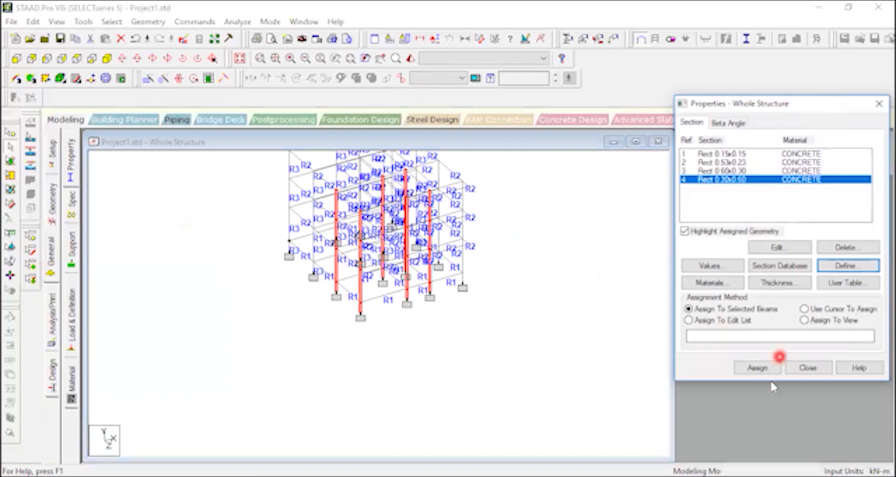
pyautogui.click(761, 368)
pyautogui.click(800, 273)
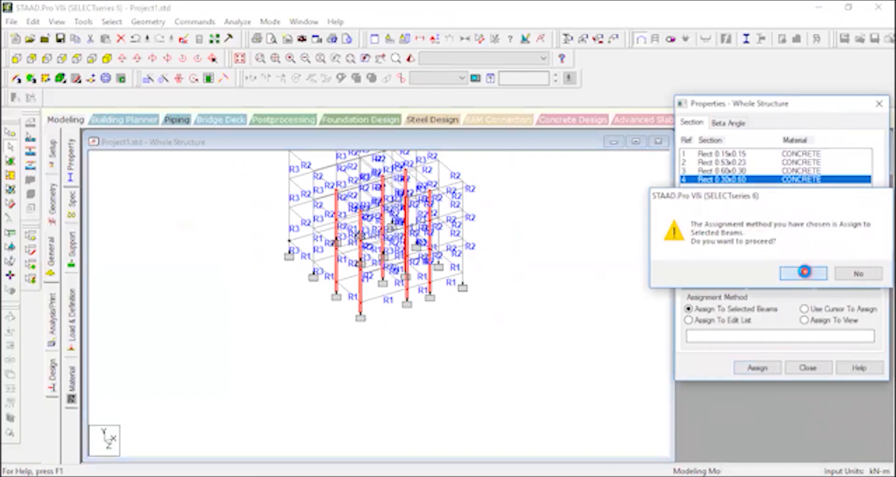
# Step: Open a 3D rendered view of the selected columns at full size and rotate it to check their orientation
pyautogui.click(410, 58)
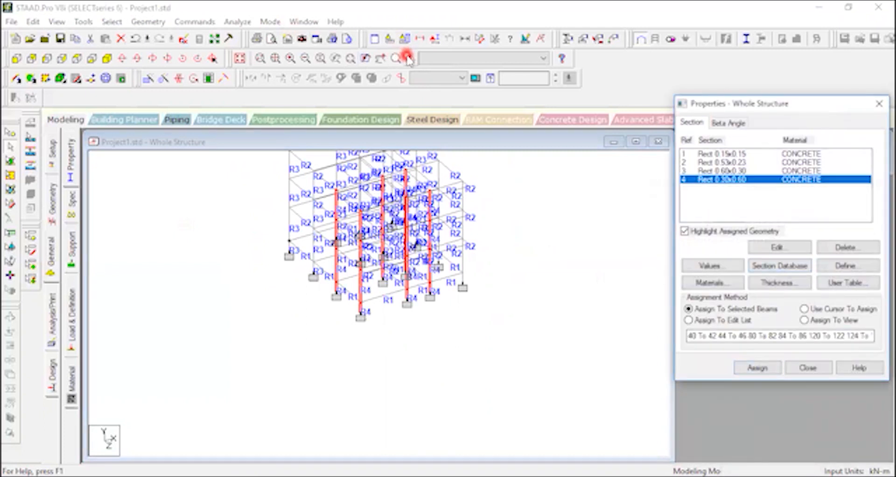
pyautogui.moveTo(499, 283); pyautogui.dragTo(548, 254)
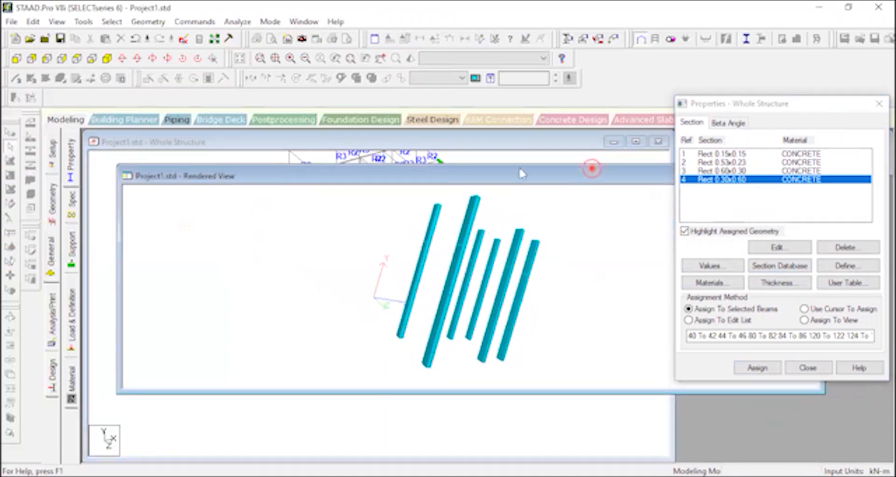
pyautogui.moveTo(592, 168); pyautogui.dragTo(438, 164)
pyautogui.click(636, 173)
pyautogui.moveTo(424, 279); pyautogui.dragTo(180, 310)
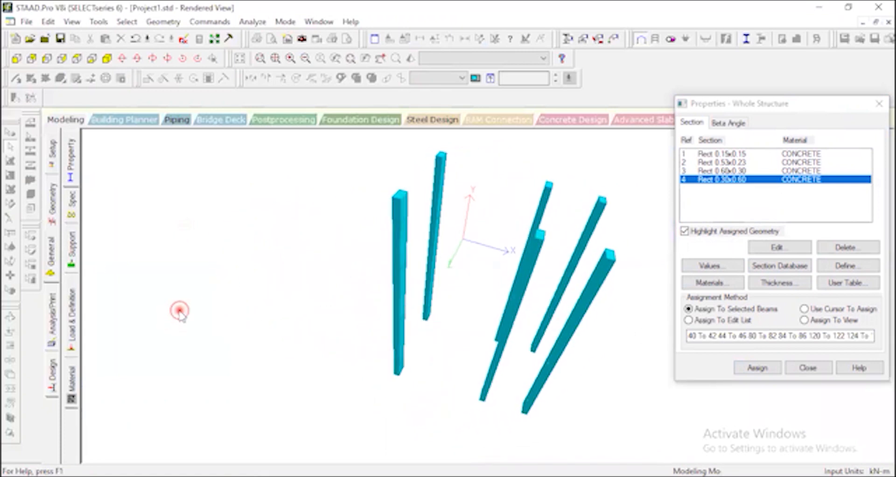
# Step: Return to the whole-structure model in plan view, reopen the section properties and make Rect 0.60x0.30 the current section with no members selected
pyautogui.click(69, 121)
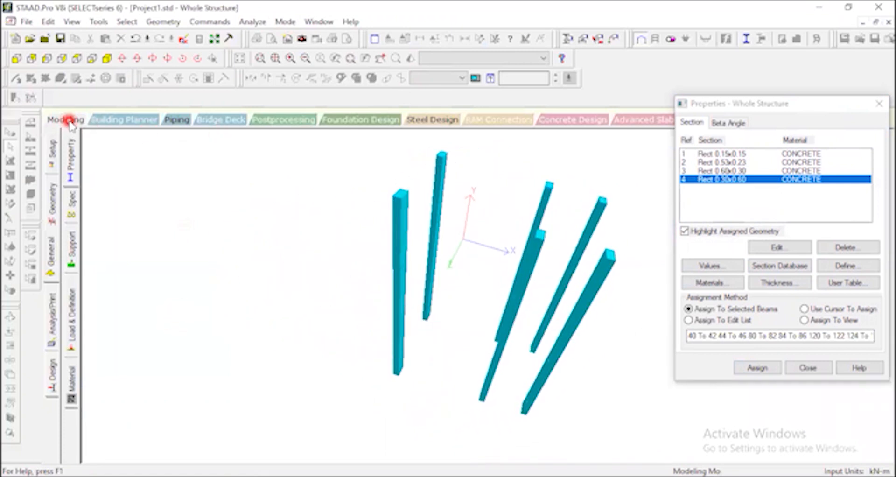
pyautogui.click(623, 248)
pyautogui.click(77, 58)
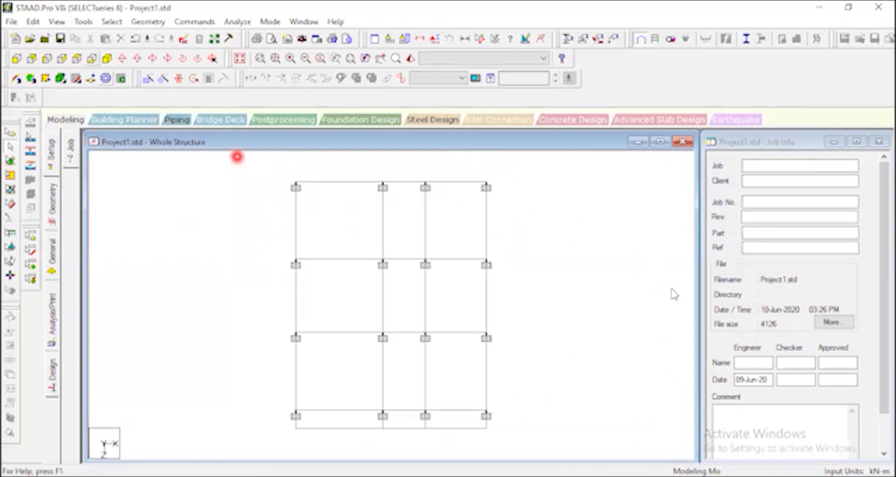
pyautogui.click(52, 254)
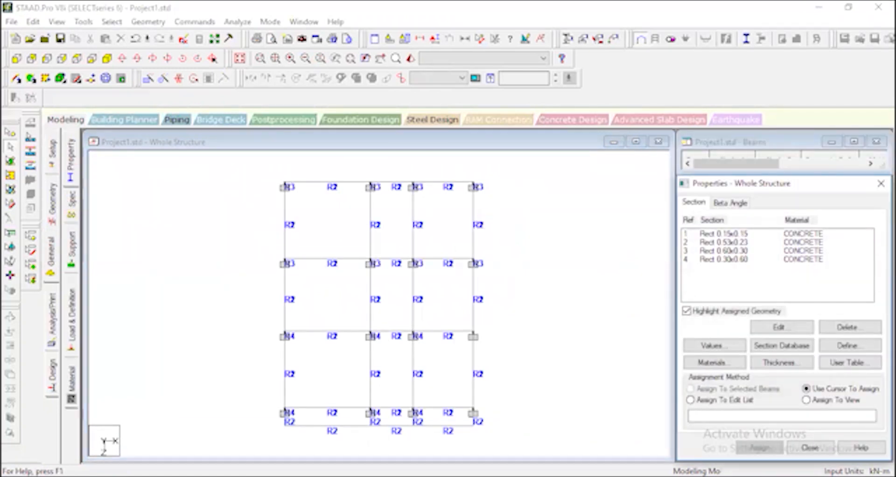
pyautogui.click(744, 251)
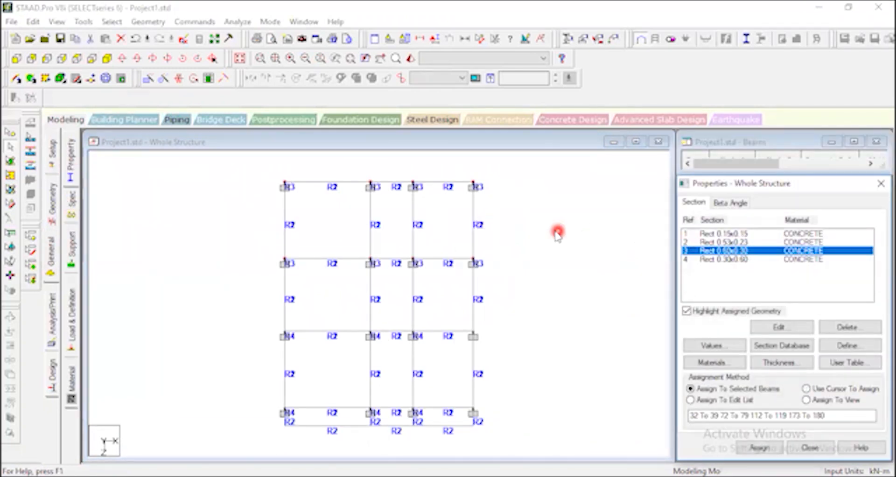
pyautogui.click(545, 252)
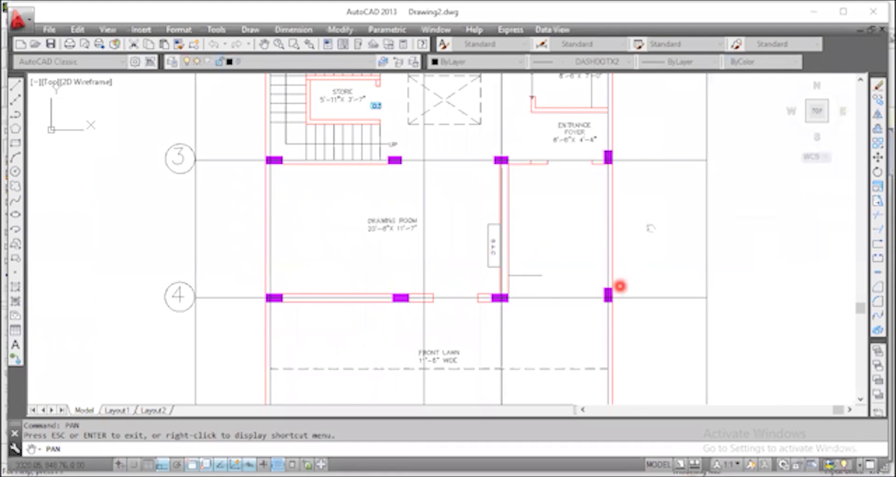
# Step: Examine the orientation of the last columns on grid lines 3 and 4 in the AutoCAD floor plan and return to STAAD.Pro
pyautogui.scroll(-2, 624, 228)
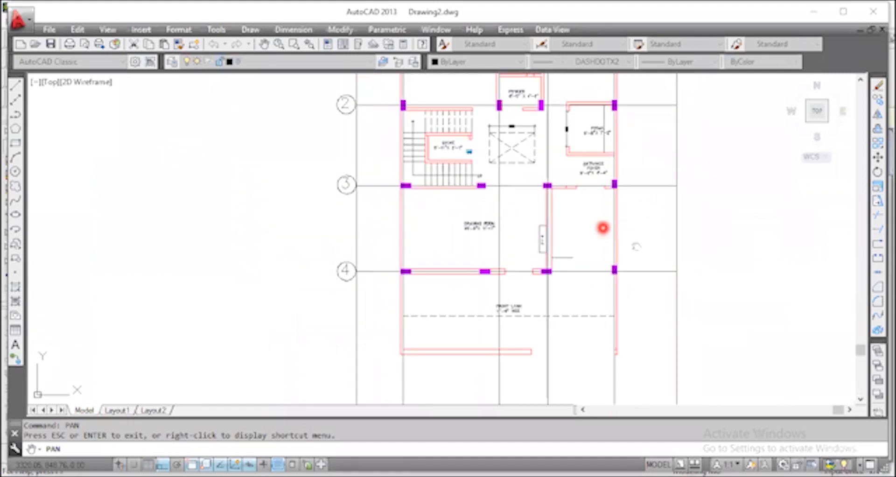
pyautogui.moveTo(549, 150)
pyautogui.mouseDown()
pyautogui.moveTo(521, 247)
pyautogui.moveTo(464, 157)
pyautogui.mouseUp()
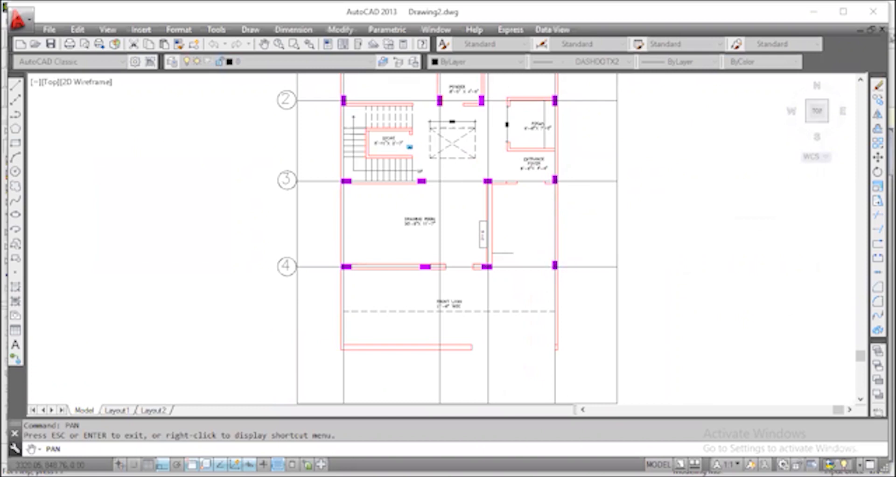
pyautogui.moveTo(627, 476)
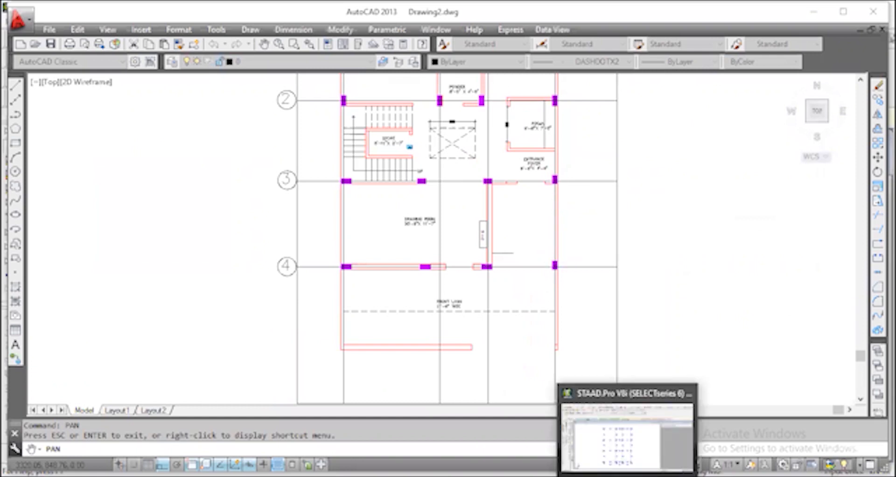
pyautogui.click(624, 456)
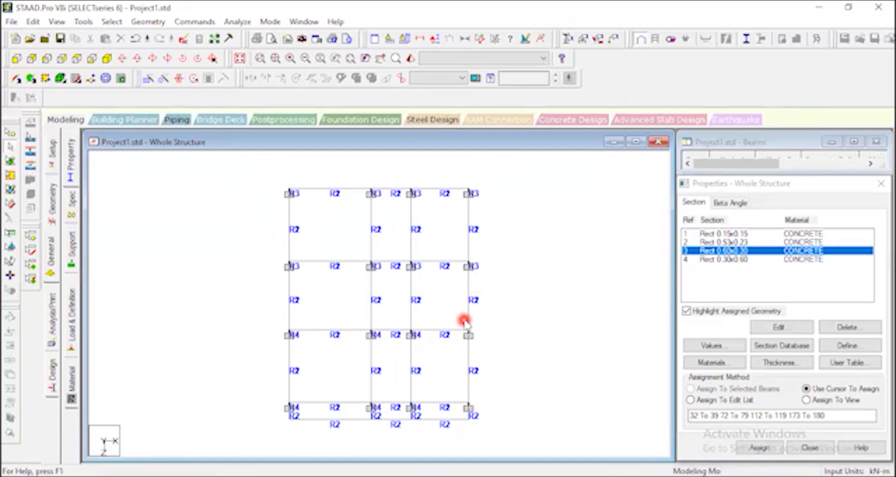
# Step: Select the last column stack on each of grid lines 3 and 4, check them in isometric view, and assign Rect 0.60x0.30 to them
pyautogui.click(481, 353)
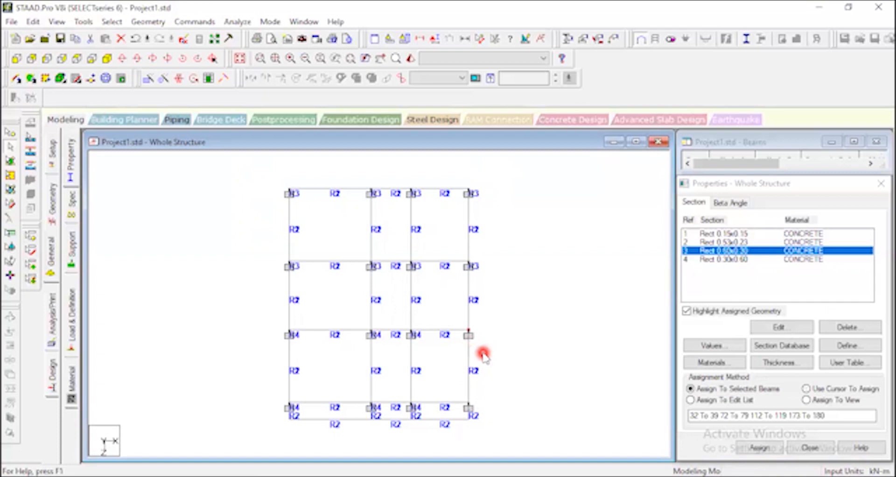
pyautogui.moveTo(457, 390); pyautogui.dragTo(512, 403)
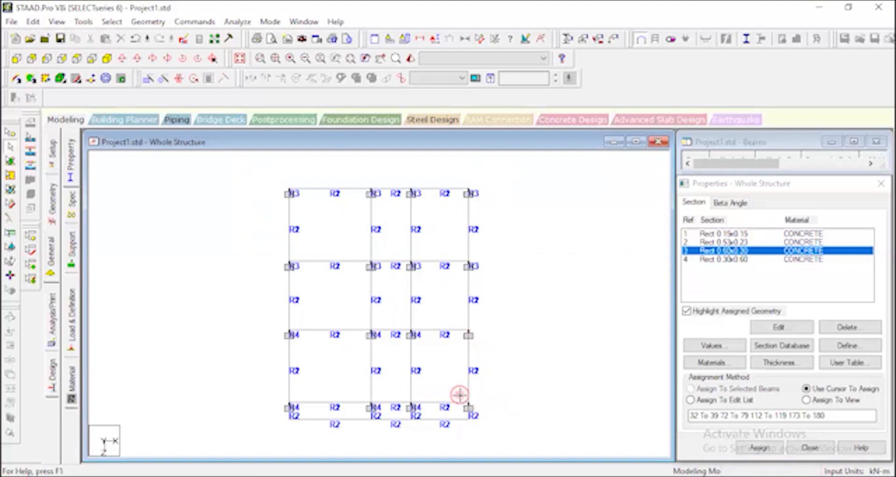
pyautogui.click(484, 408)
pyautogui.moveTo(457, 313); pyautogui.dragTo(482, 347)
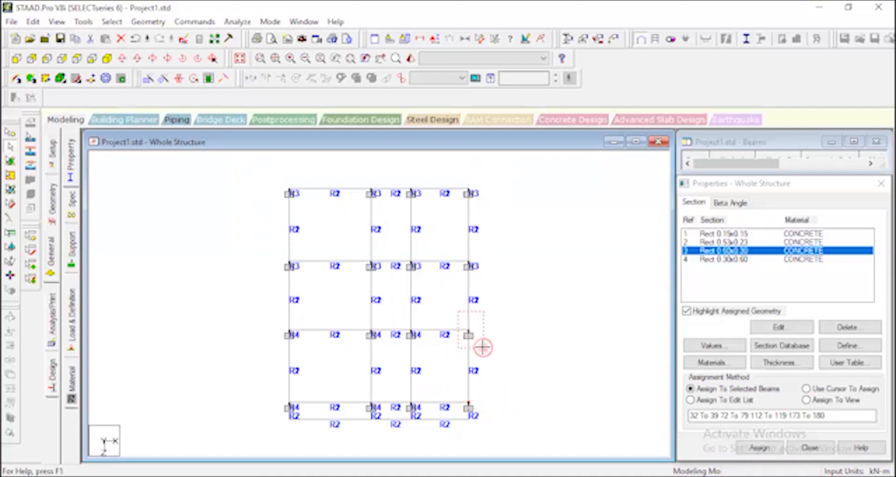
pyautogui.click(107, 58)
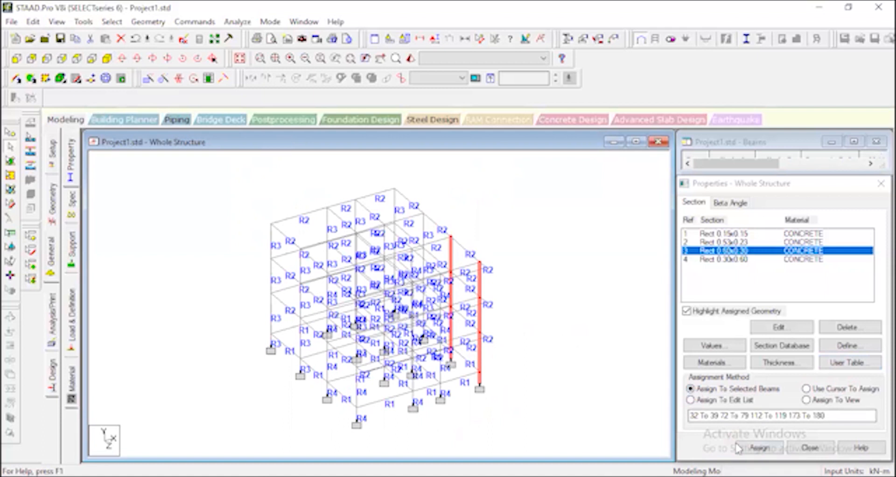
pyautogui.moveTo(792, 187); pyautogui.dragTo(785, 93)
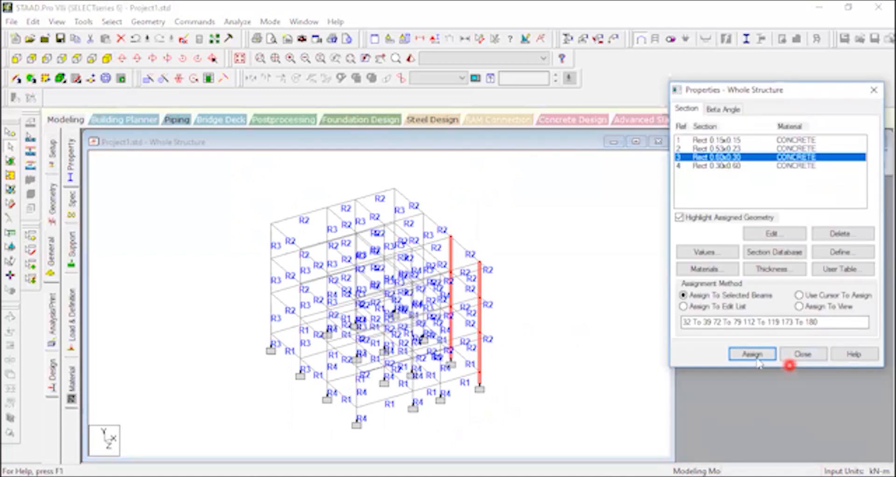
pyautogui.click(752, 354)
pyautogui.click(808, 258)
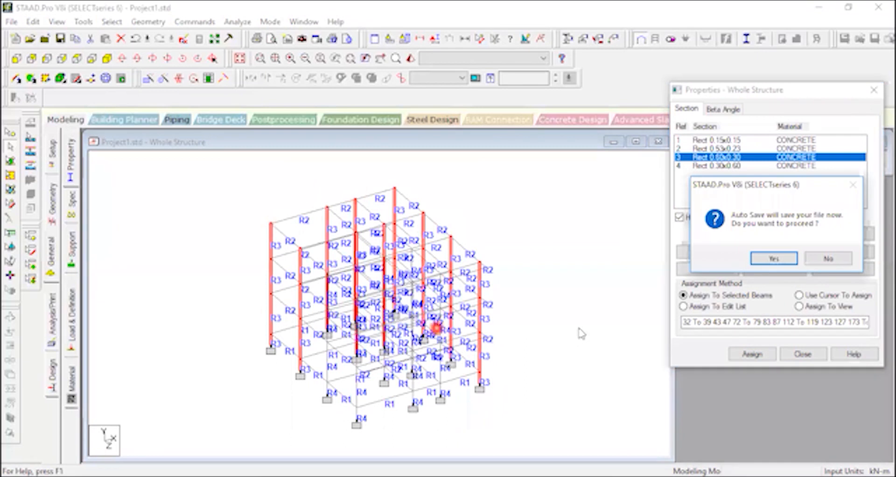
# Step: Accept the auto save and save the modified structure
pyautogui.click(777, 259)
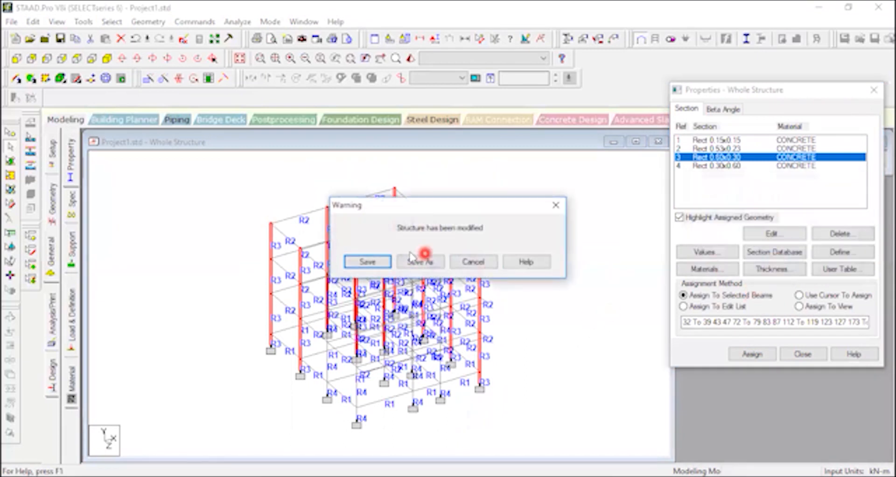
pyautogui.click(376, 261)
pyautogui.click(799, 295)
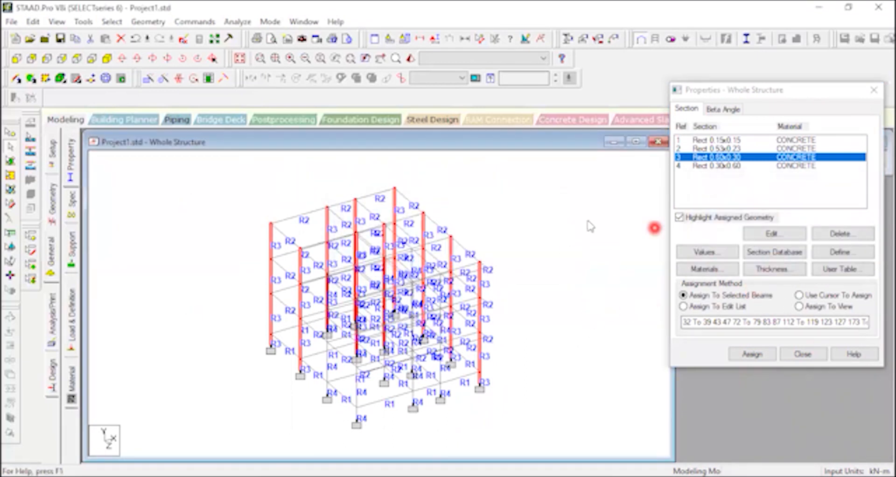
# Step: Open the whole structure in a full-size rendered view and orbit around it to examine the beam sections and column orientations
pyautogui.click(415, 59)
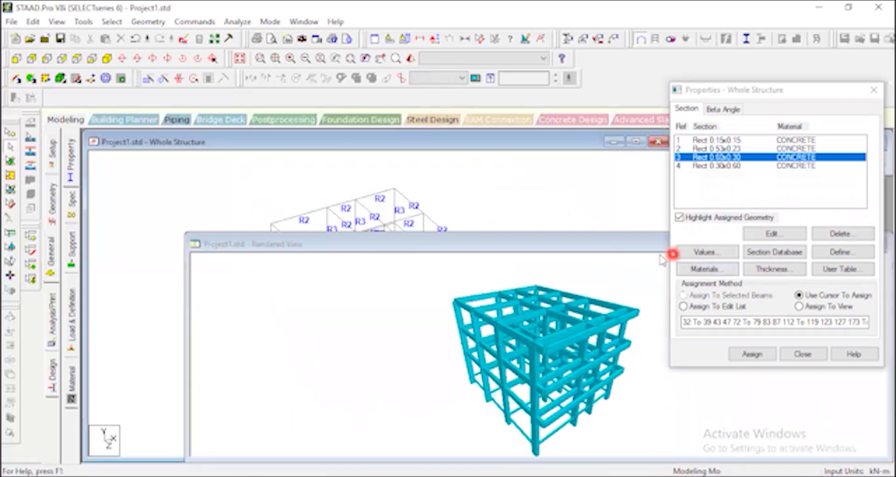
pyautogui.moveTo(615, 250); pyautogui.dragTo(618, 174)
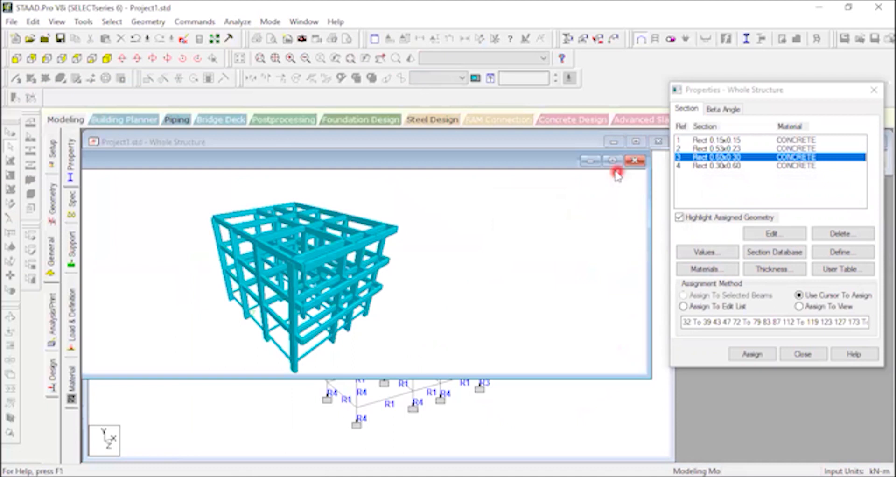
pyautogui.click(613, 162)
pyautogui.moveTo(580, 257); pyautogui.dragTo(316, 239)
pyautogui.moveTo(532, 319); pyautogui.dragTo(673, 266)
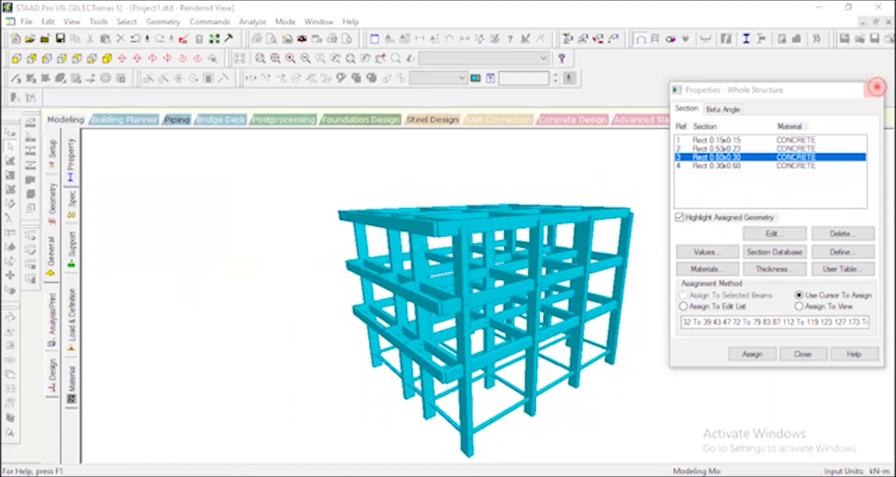
pyautogui.click(873, 90)
pyautogui.moveTo(615, 281); pyautogui.dragTo(852, 297)
pyautogui.moveTo(475, 281); pyautogui.dragTo(124, 254)
pyautogui.moveTo(515, 255); pyautogui.dragTo(474, 262)
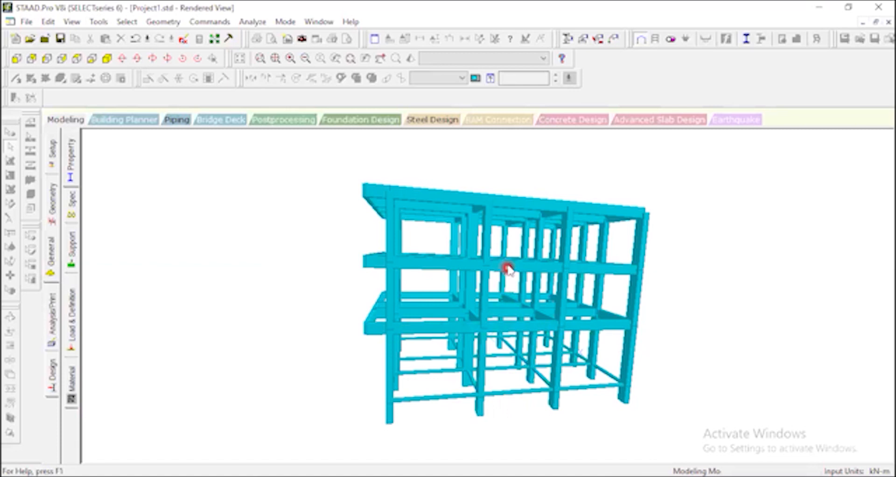
pyautogui.moveTo(398, 305); pyautogui.dragTo(510, 214)
pyautogui.moveTo(569, 253); pyautogui.dragTo(513, 247)
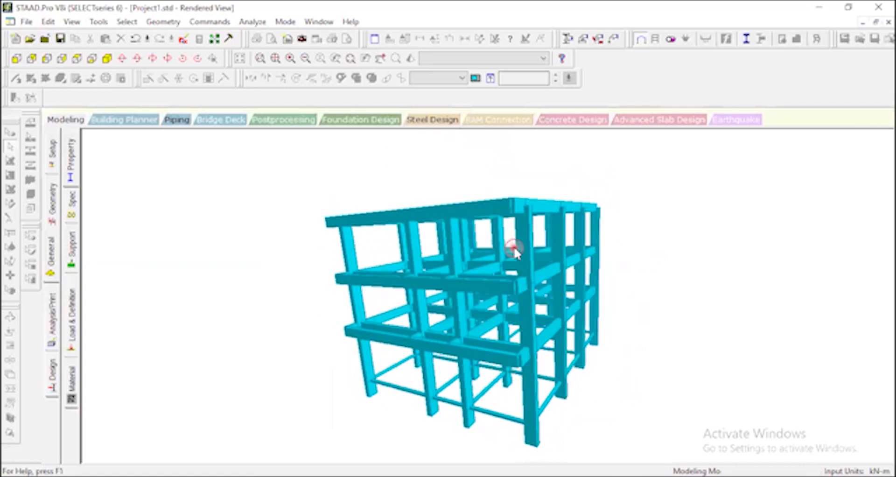
# Step: Return to the whole-structure model, show it in plan view and reopen the section properties
pyautogui.click(69, 121)
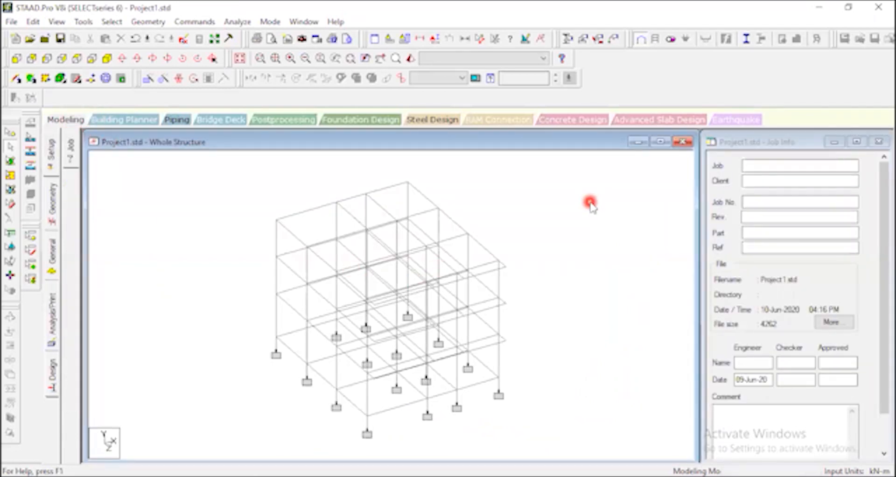
pyautogui.click(54, 260)
pyautogui.click(75, 168)
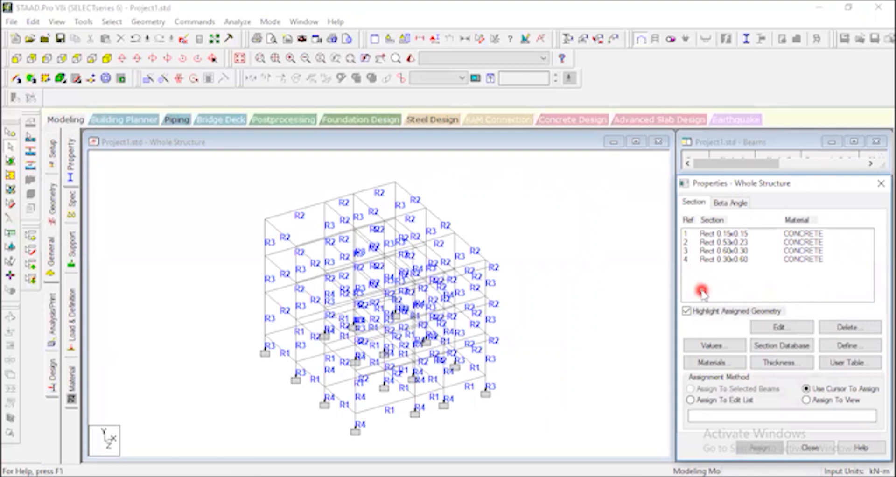
pyautogui.click(488, 43)
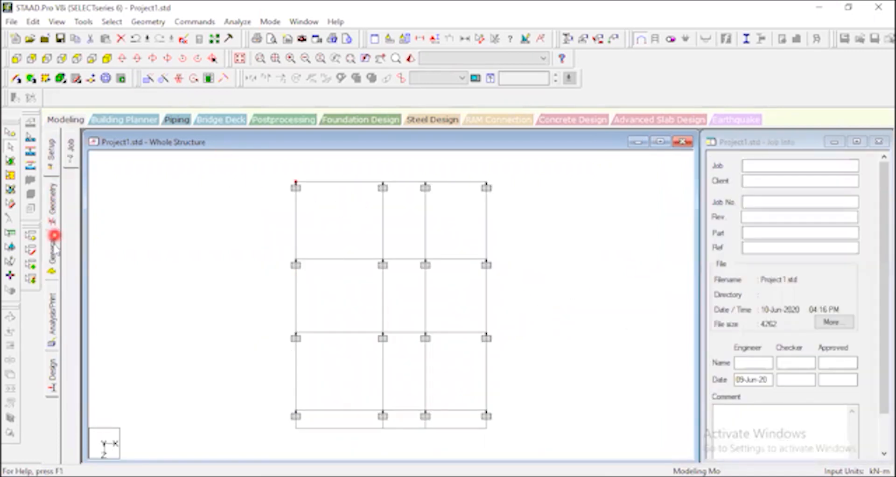
pyautogui.click(55, 246)
pyautogui.click(72, 176)
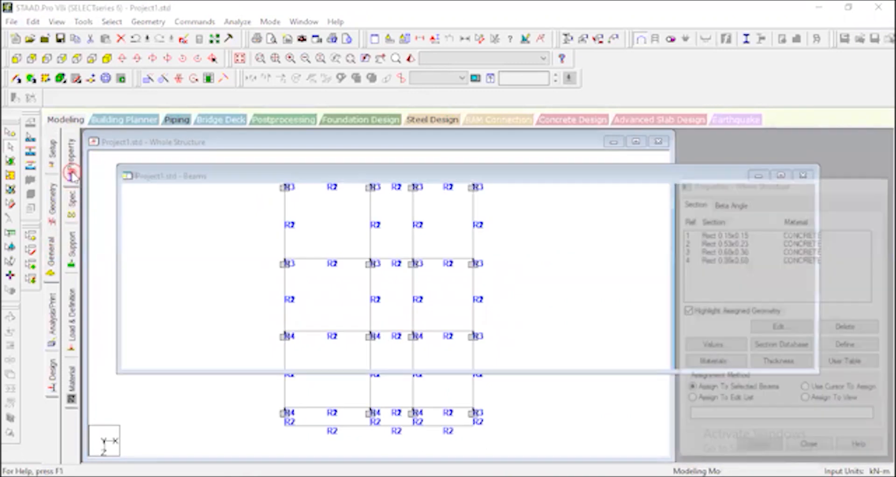
# Step: Delete the Rect 0.60x0.30 and Rect 0.30x0.60 column sections from the section list
pyautogui.click(739, 260)
pyautogui.click(721, 251)
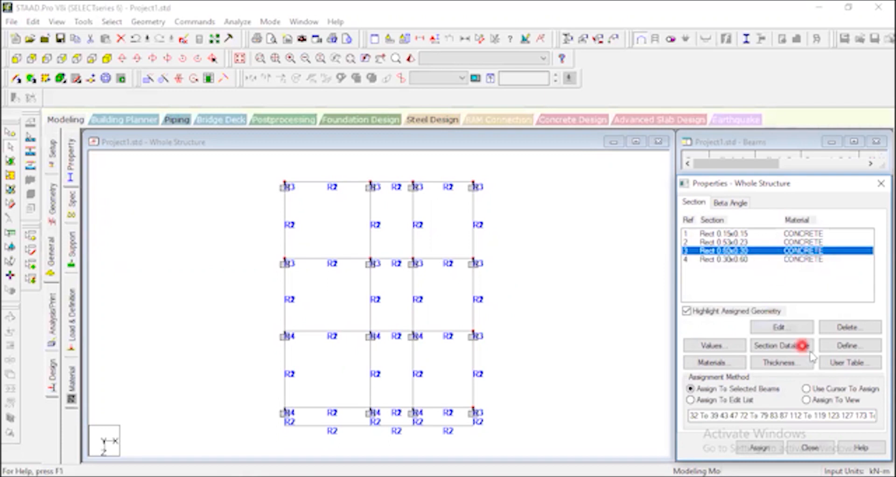
pyautogui.click(854, 326)
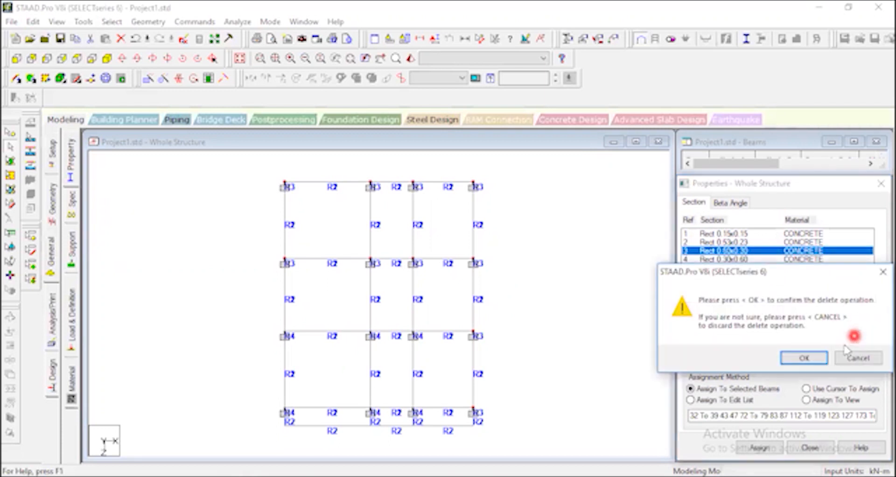
pyautogui.click(806, 356)
pyautogui.click(788, 251)
pyautogui.click(847, 327)
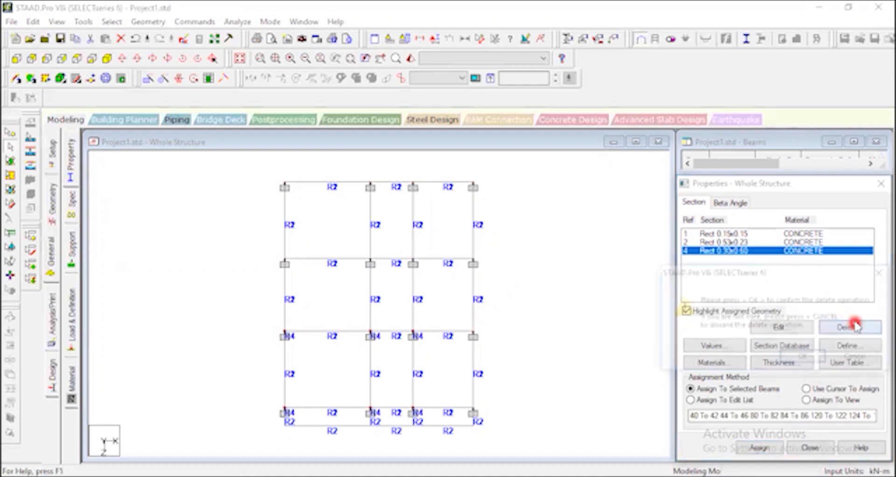
pyautogui.click(799, 358)
pyautogui.click(545, 242)
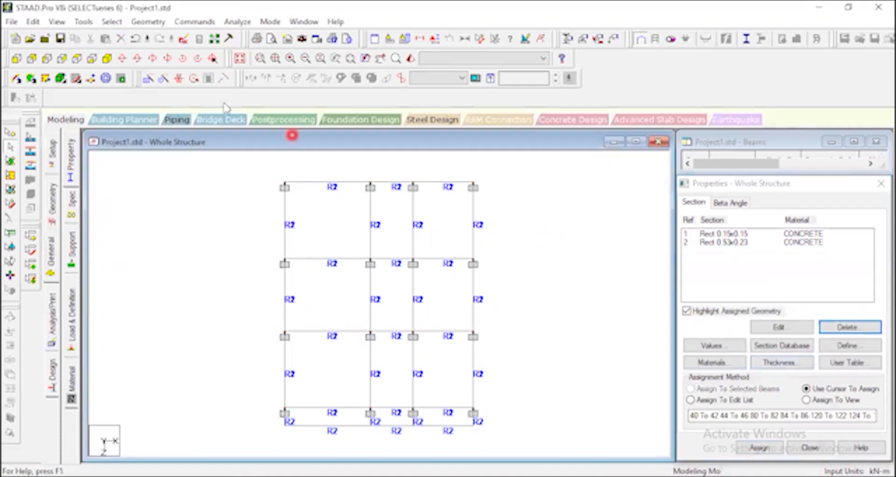
# Step: Open the isometric whole structure in a full-size rendered view and orbit it to examine the frame without its column sections
pyautogui.click(109, 59)
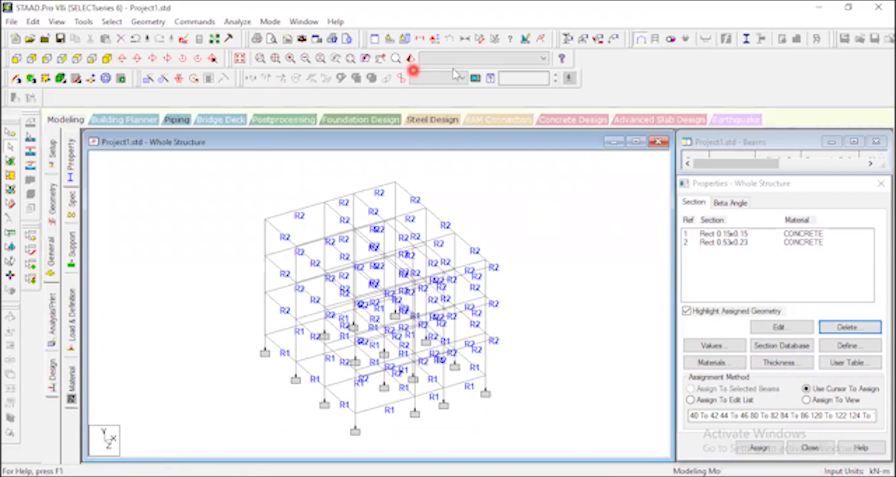
pyautogui.click(411, 59)
pyautogui.moveTo(540, 354)
pyautogui.mouseDown()
pyautogui.moveTo(424, 313)
pyautogui.moveTo(524, 303)
pyautogui.moveTo(576, 280)
pyautogui.mouseUp()
pyautogui.click(622, 194)
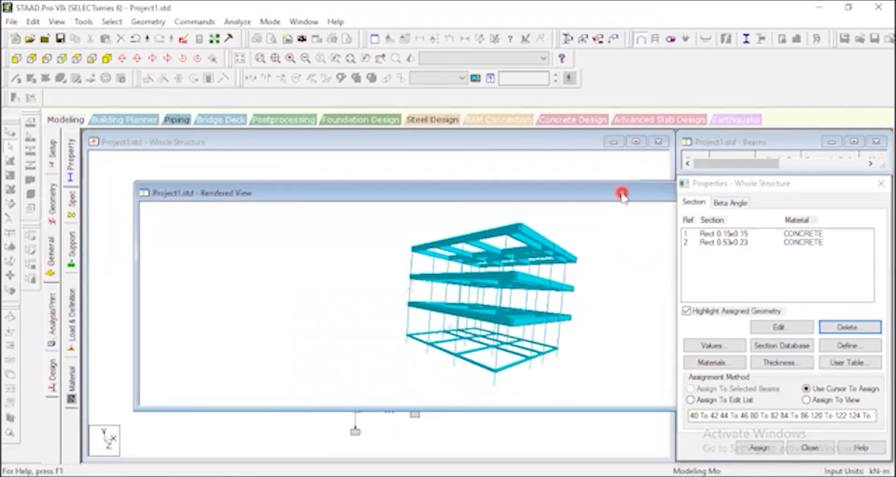
pyautogui.moveTo(606, 193); pyautogui.dragTo(418, 172)
pyautogui.click(615, 175)
pyautogui.moveTo(578, 262); pyautogui.dragTo(226, 272)
pyautogui.moveTo(487, 297); pyautogui.dragTo(447, 240)
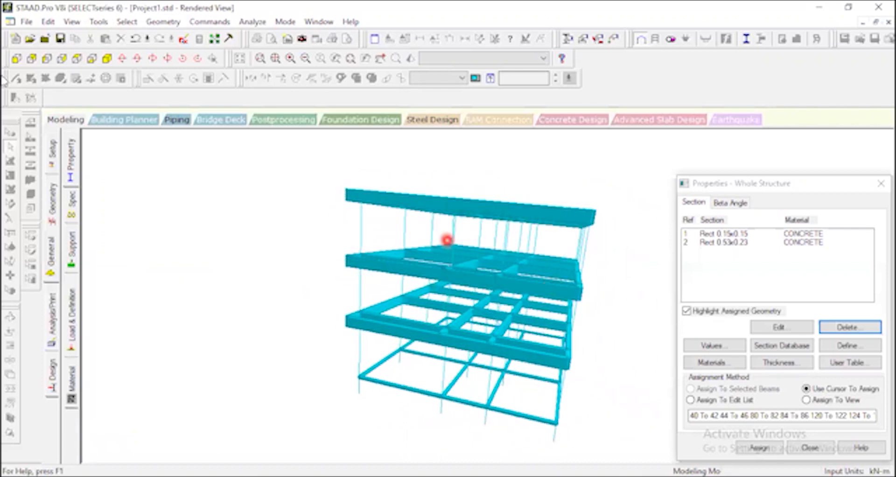
# Step: Return to the structural model's section properties and define a rectangular concrete section with YD 0.6 m and ZD 0.3 m
pyautogui.click(70, 121)
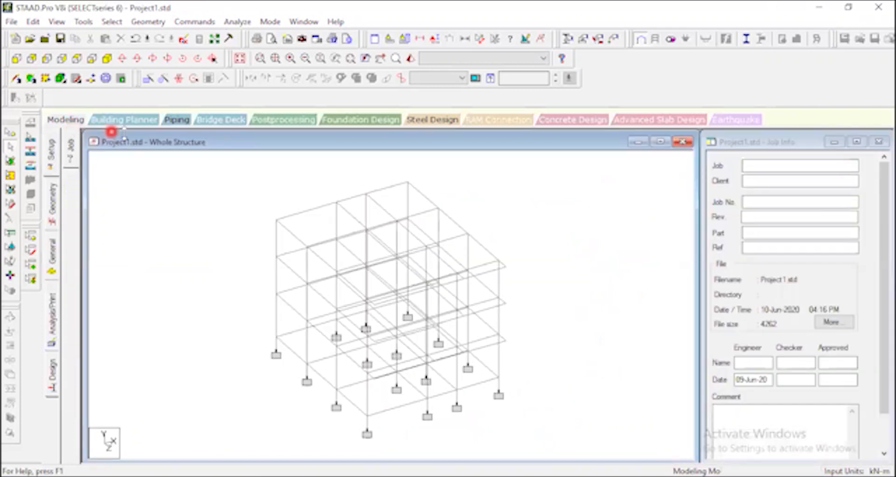
pyautogui.click(55, 254)
pyautogui.click(72, 172)
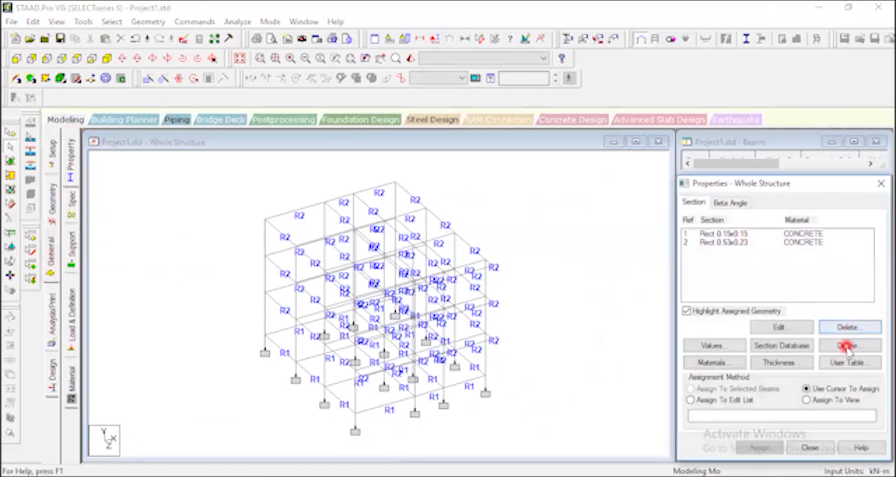
pyautogui.click(846, 346)
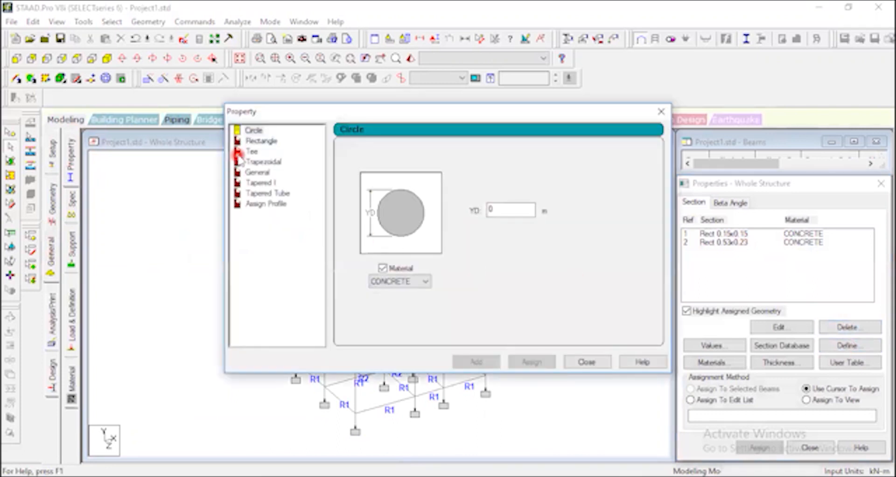
pyautogui.click(264, 143)
pyautogui.click(525, 200)
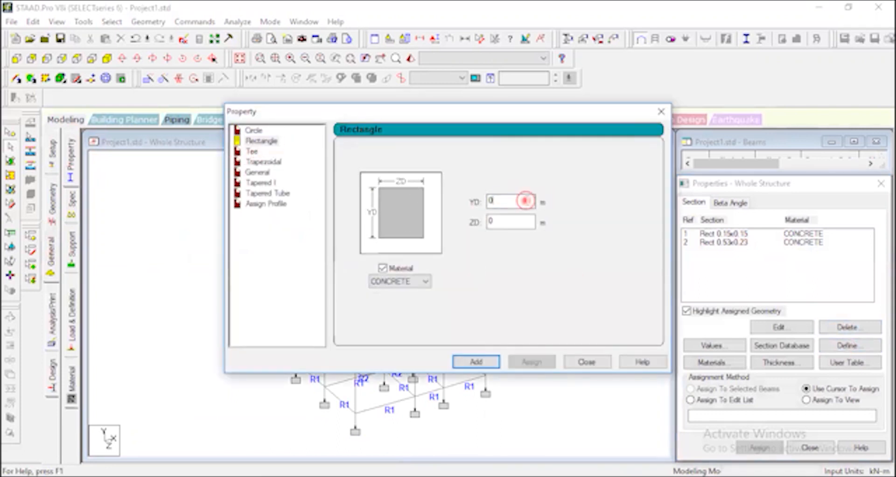
pyautogui.press('BackSpace')
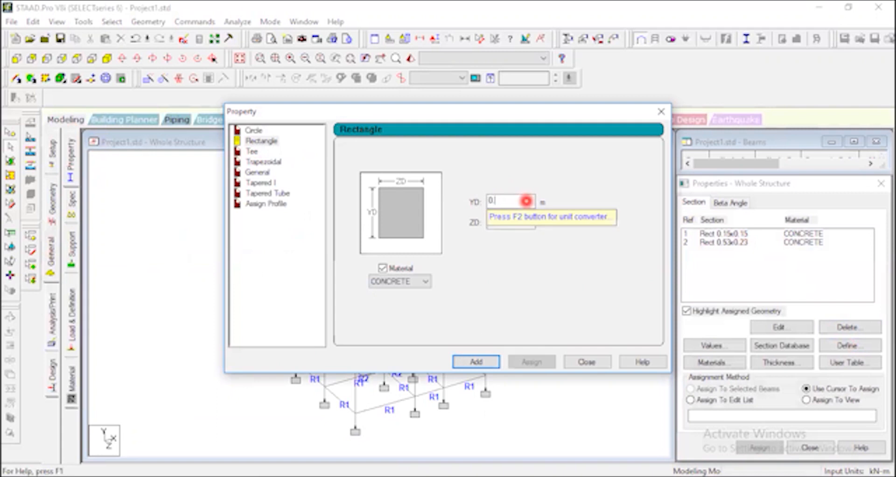
pyautogui.click(515, 221)
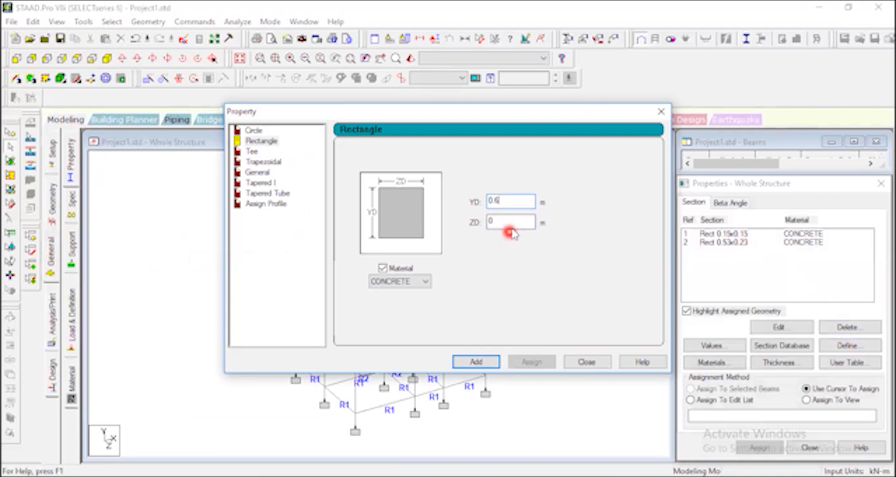
pyautogui.write('.3')
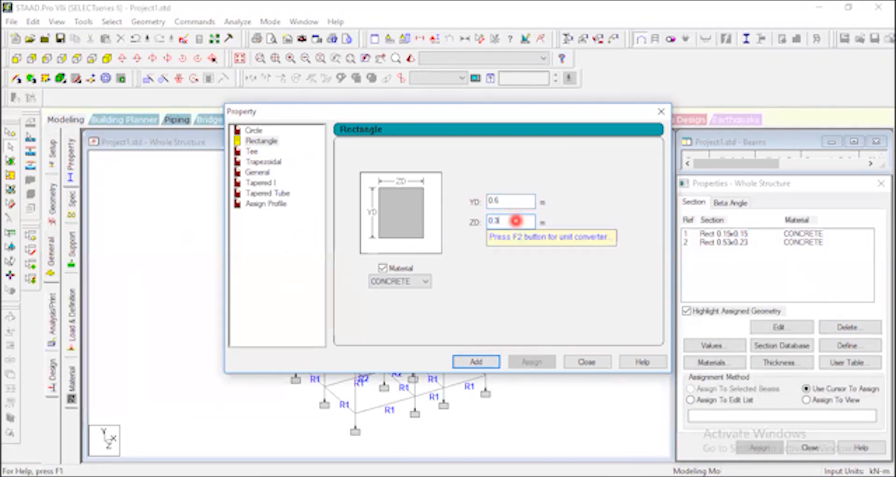
pyautogui.click(476, 362)
pyautogui.click(581, 362)
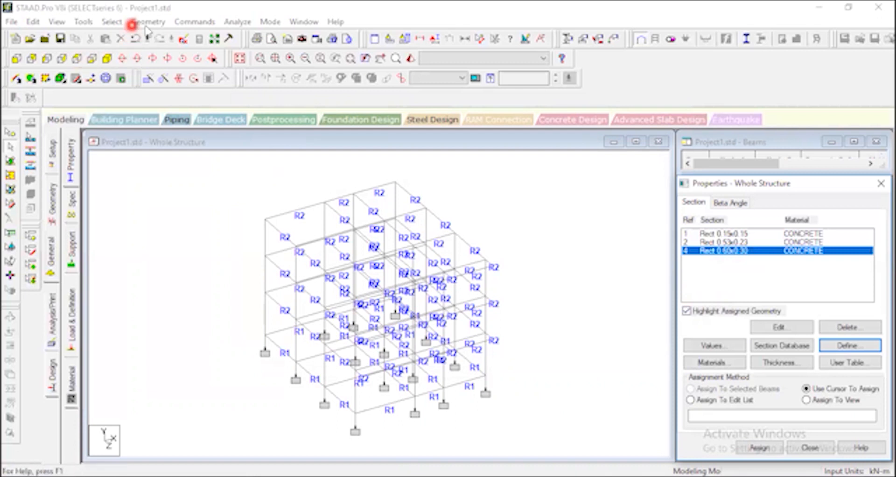
# Step: Select all members parallel to Y and assign the Rect 0.60x0.30 section to them
pyautogui.click(112, 22)
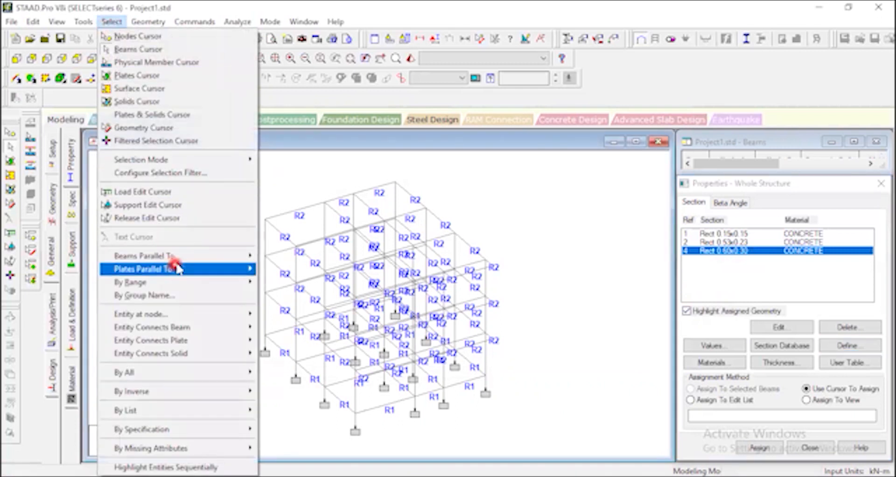
pyautogui.moveTo(178, 254)
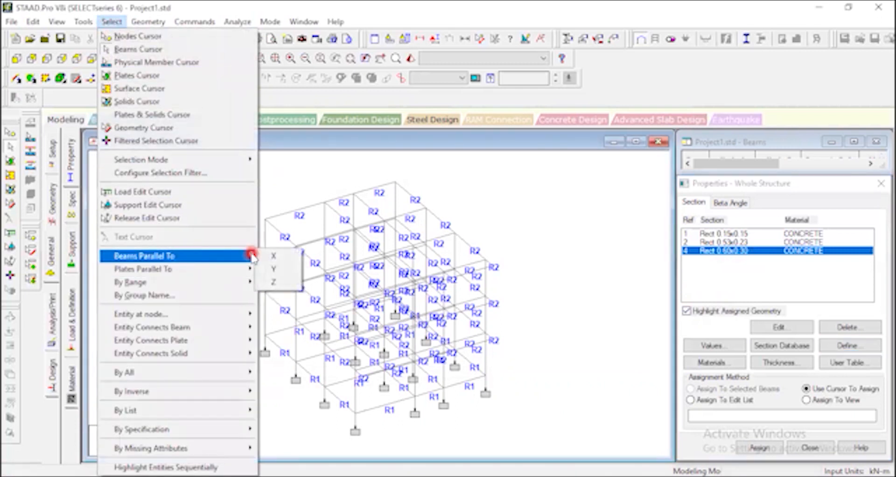
pyautogui.click(273, 269)
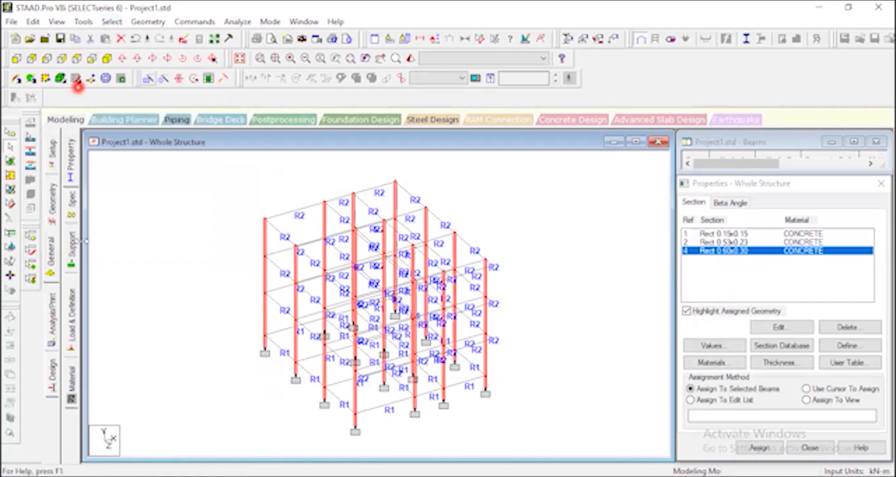
pyautogui.click(757, 446)
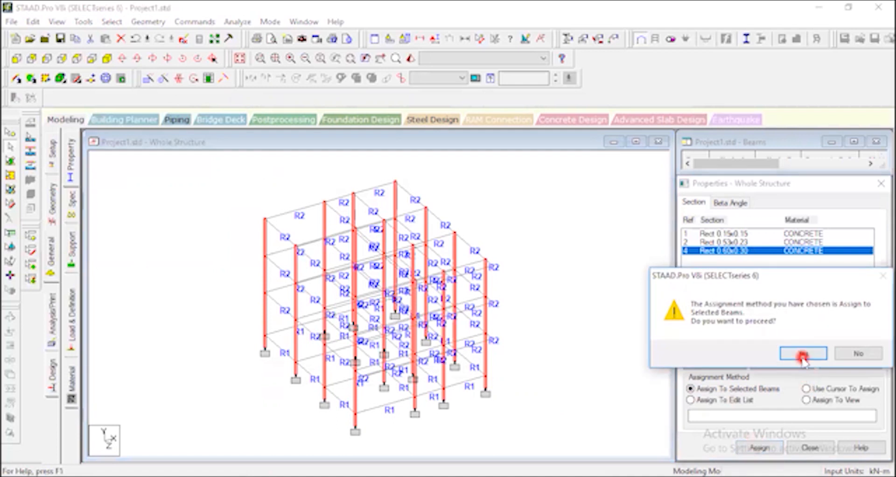
pyautogui.click(803, 355)
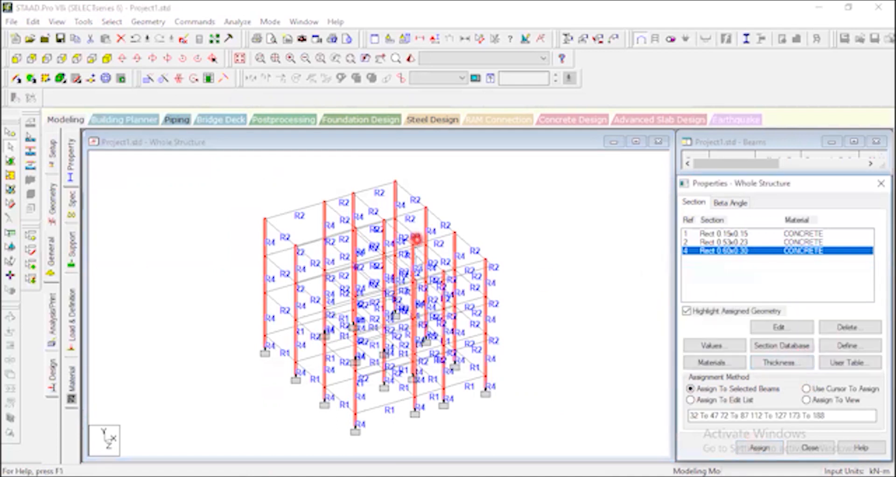
# Step: Open the columns in a full-size rendered view and orbit around them to examine their orientation
pyautogui.click(411, 59)
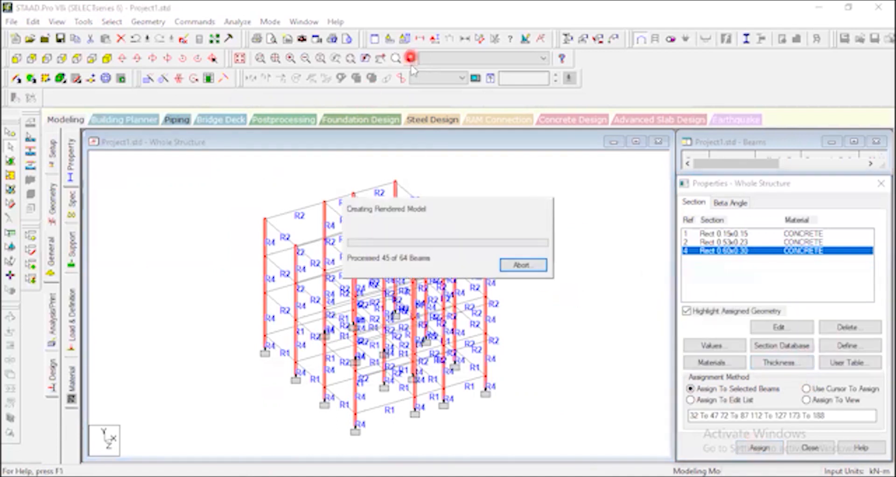
pyautogui.moveTo(467, 245); pyautogui.dragTo(344, 282)
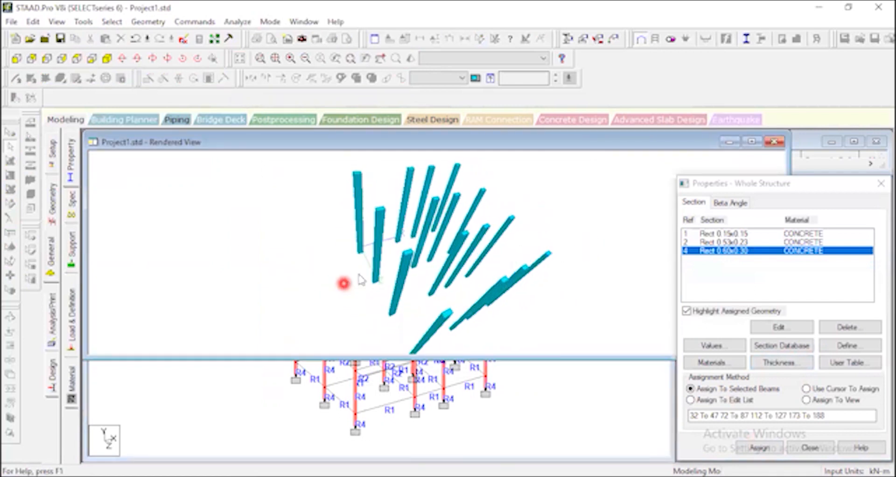
pyautogui.click(751, 141)
pyautogui.moveTo(550, 266); pyautogui.dragTo(405, 254)
# Step: Return to the whole-structure model and show it in plan view
pyautogui.click(67, 120)
pyautogui.click(566, 200)
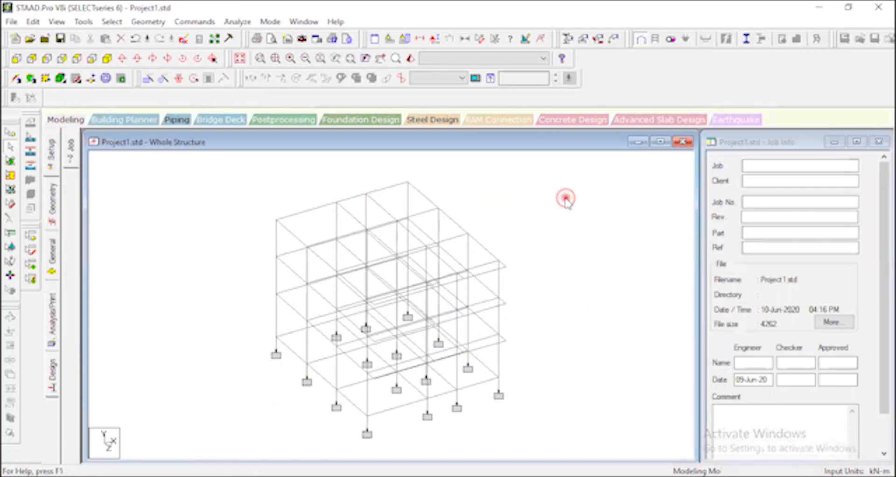
pyautogui.click(76, 58)
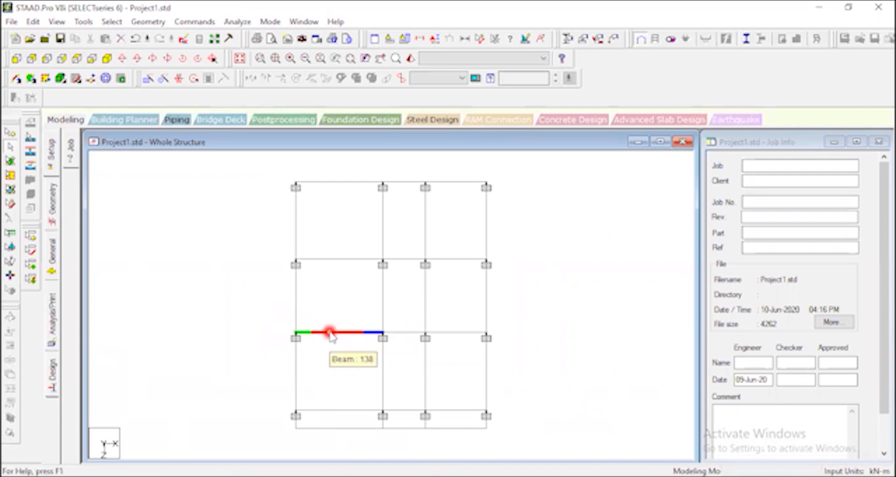
pyautogui.click(339, 333)
pyautogui.keyDown('ctrl'); pyautogui.click(417, 333); pyautogui.keyUp('ctrl')
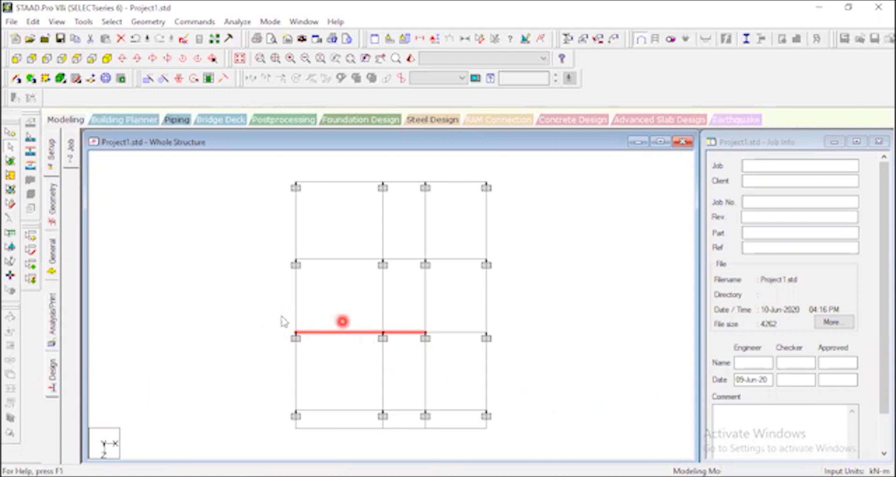
pyautogui.keyDown('ctrl'); pyautogui.click(342, 412); pyautogui.keyUp('ctrl')
pyautogui.keyDown('ctrl'); pyautogui.click(401, 410); pyautogui.keyUp('ctrl')
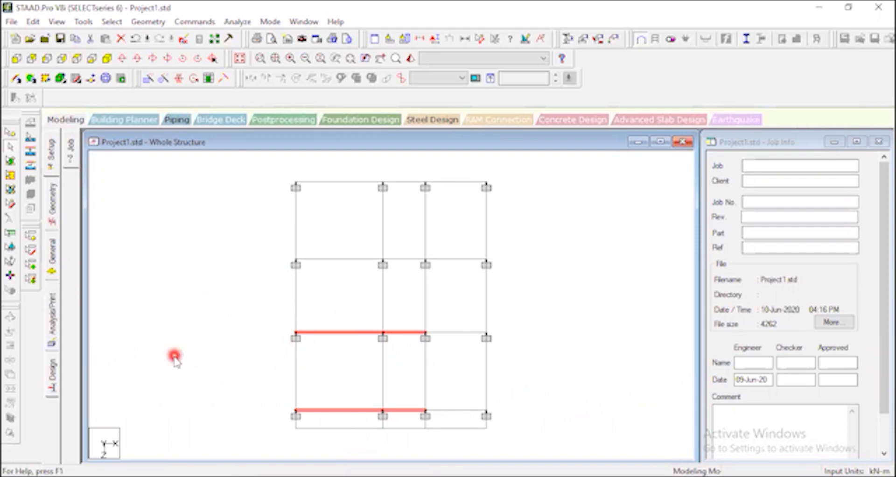
pyautogui.click(199, 318)
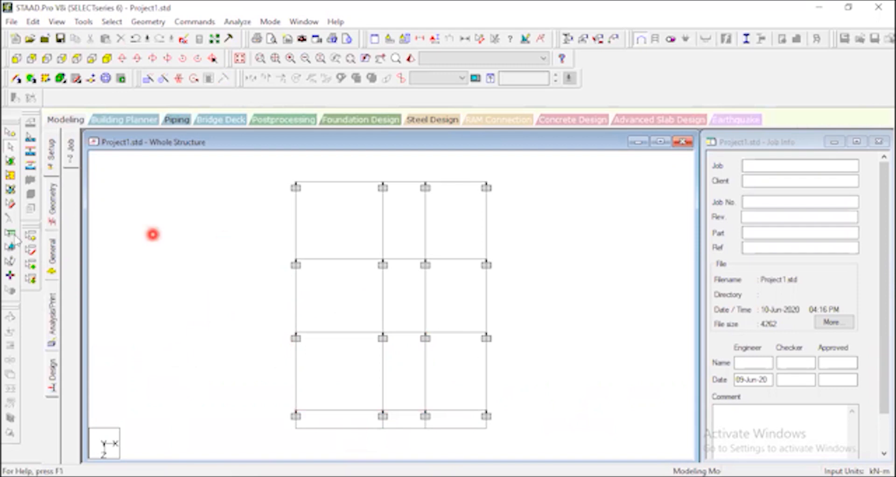
# Step: Reopen the member properties and create a beta angle of 90 degrees
pyautogui.click(55, 265)
pyautogui.click(70, 168)
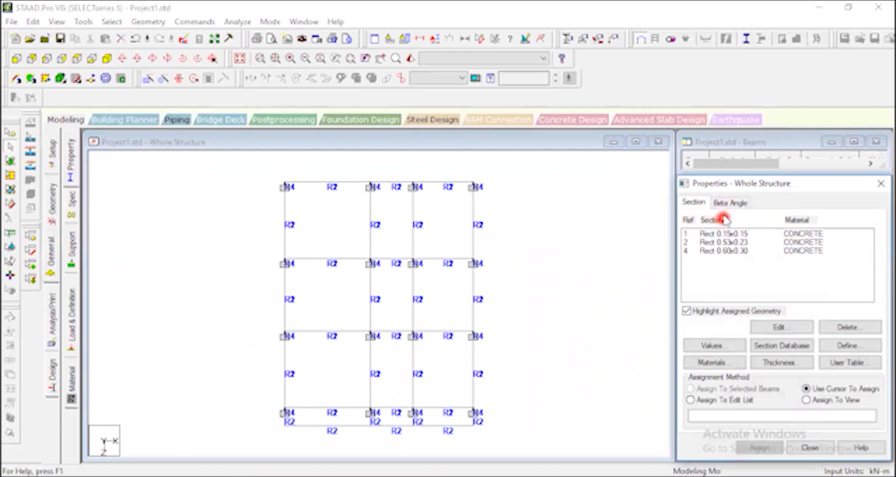
pyautogui.click(731, 210)
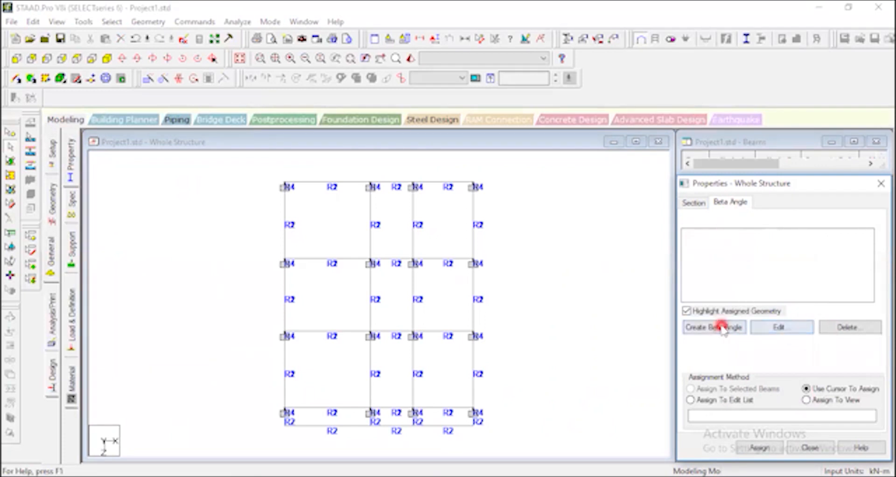
pyautogui.click(723, 327)
pyautogui.click(807, 276)
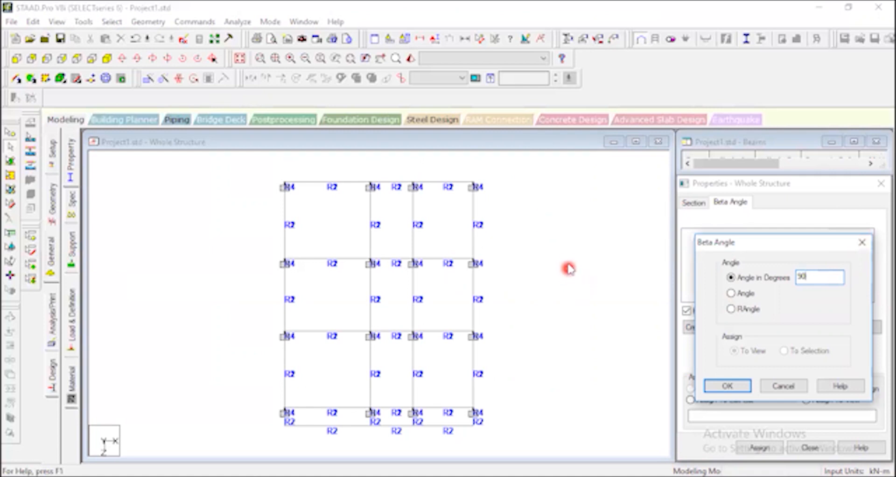
pyautogui.click(732, 386)
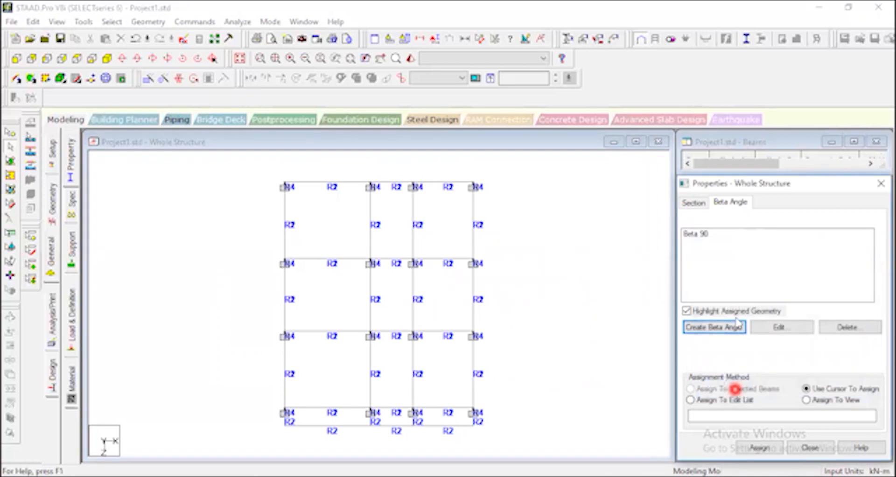
# Step: Choose Beta 90 for assignment and select the six columns on the first three X grid lines of the two supported rows nearest +Z
pyautogui.click(700, 234)
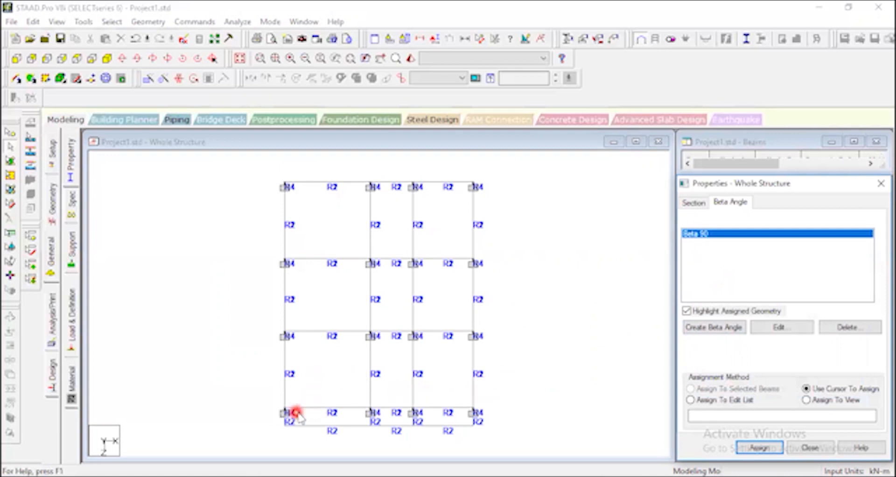
pyautogui.click(279, 327)
pyautogui.moveTo(348, 323); pyautogui.dragTo(396, 343)
pyautogui.click(396, 315)
pyautogui.moveTo(272, 323); pyautogui.dragTo(295, 342)
pyautogui.keyDown('ctrl'); pyautogui.moveTo(354, 318); pyautogui.dragTo(434, 350); pyautogui.keyUp('ctrl')
pyautogui.keyDown('ctrl'); pyautogui.moveTo(272, 398); pyautogui.dragTo(298, 411); pyautogui.keyUp('ctrl')
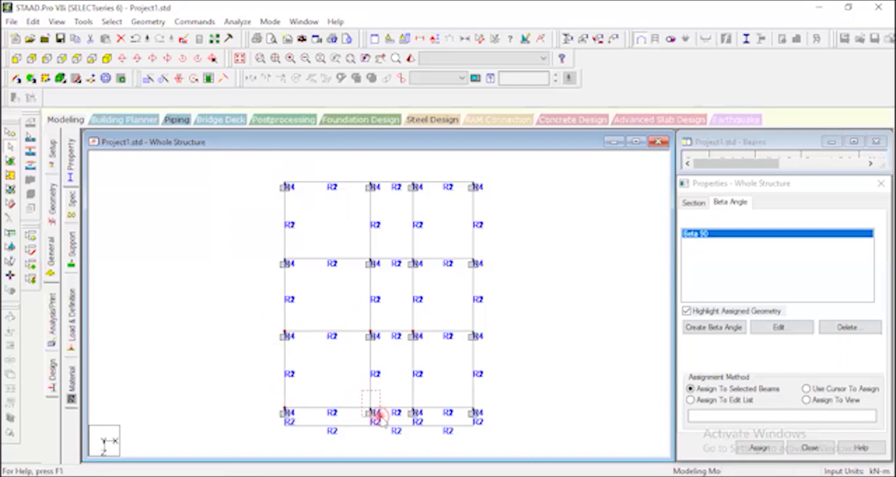
pyautogui.keyDown('ctrl'); pyautogui.moveTo(401, 391); pyautogui.dragTo(418, 411); pyautogui.keyUp('ctrl')
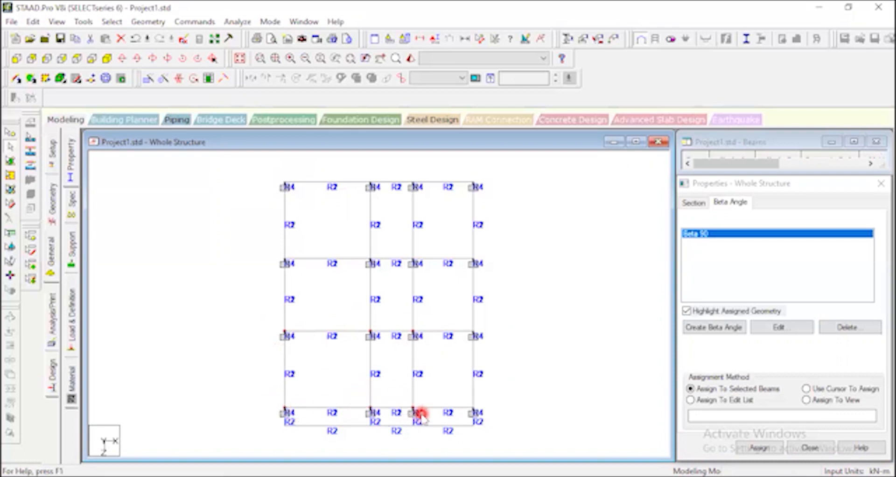
# Step: Isolate the selected columns so only they are displayed, and show them in isometric view
pyautogui.click(107, 59)
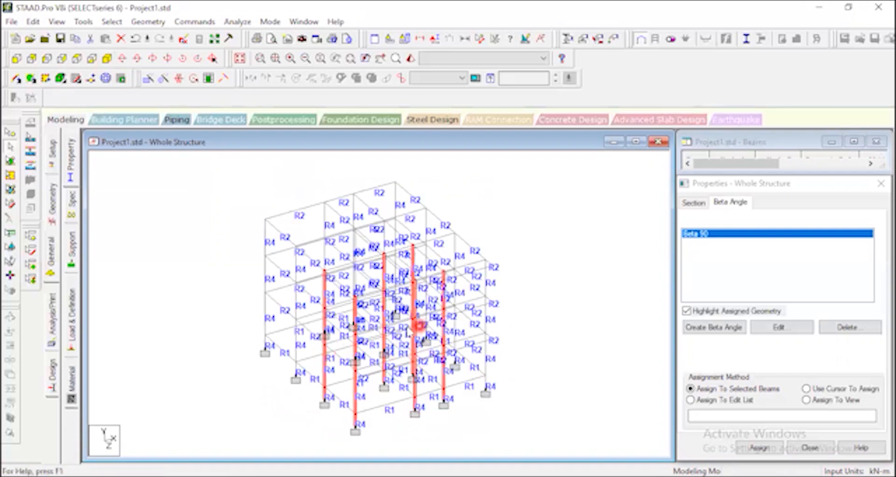
pyautogui.click(56, 22)
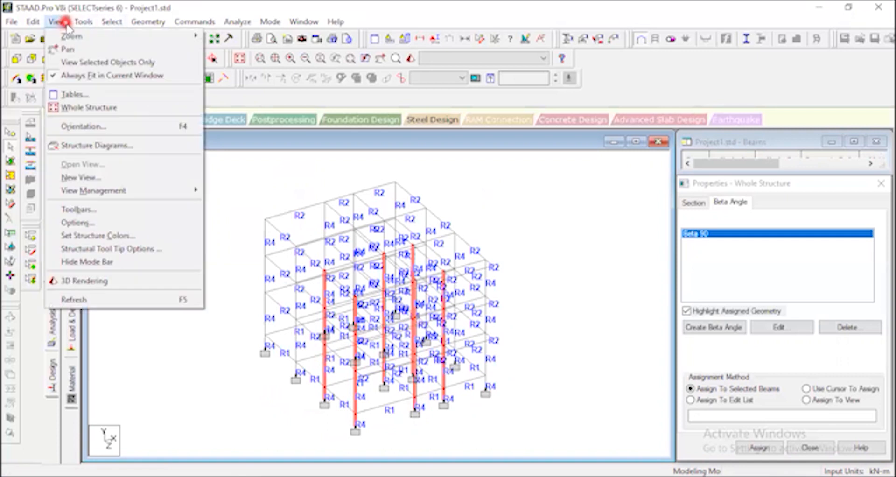
pyautogui.click(96, 62)
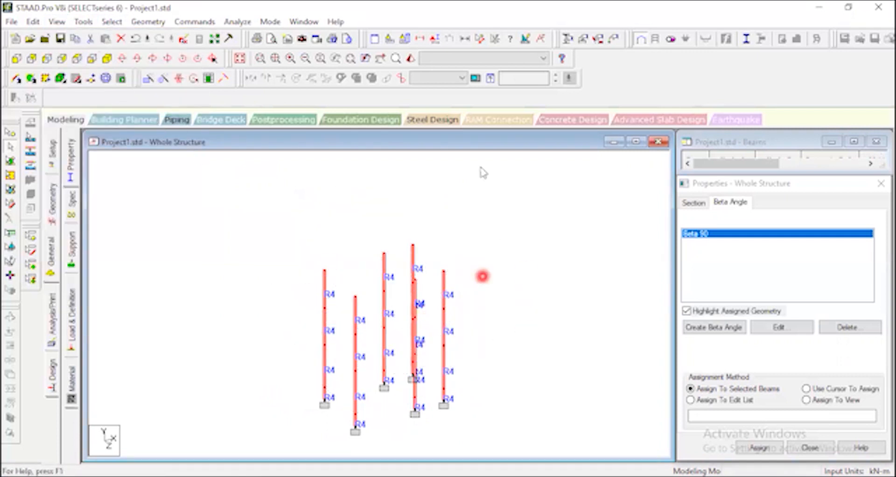
pyautogui.click(77, 59)
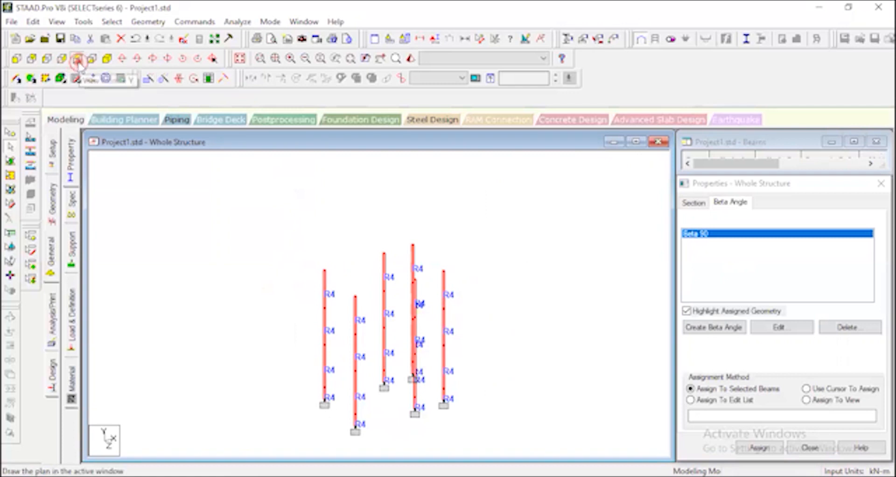
pyautogui.click(109, 59)
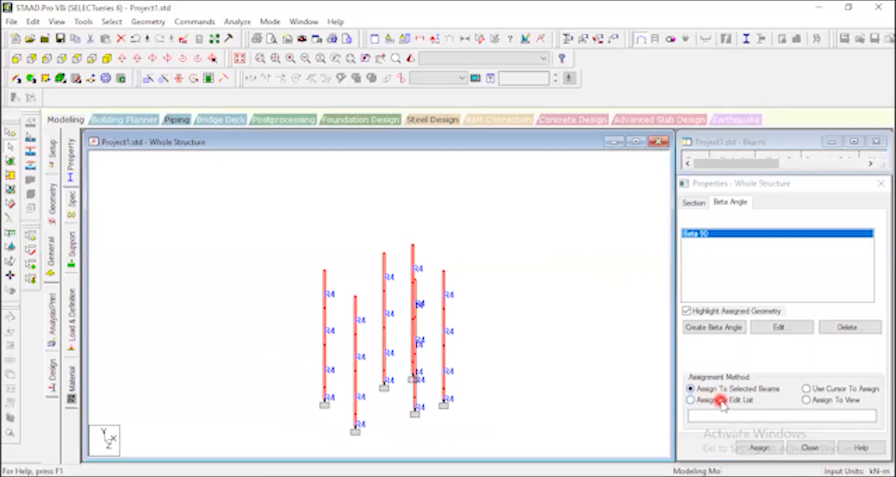
# Step: Assign the 90-degree beta angle to the six selected columns and inspect their orientation in an enlarged rendered view
pyautogui.click(765, 448)
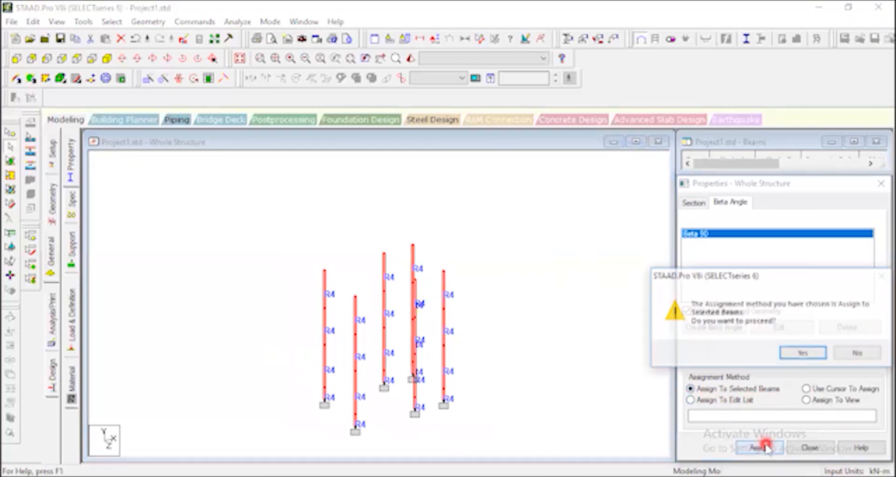
pyautogui.click(804, 353)
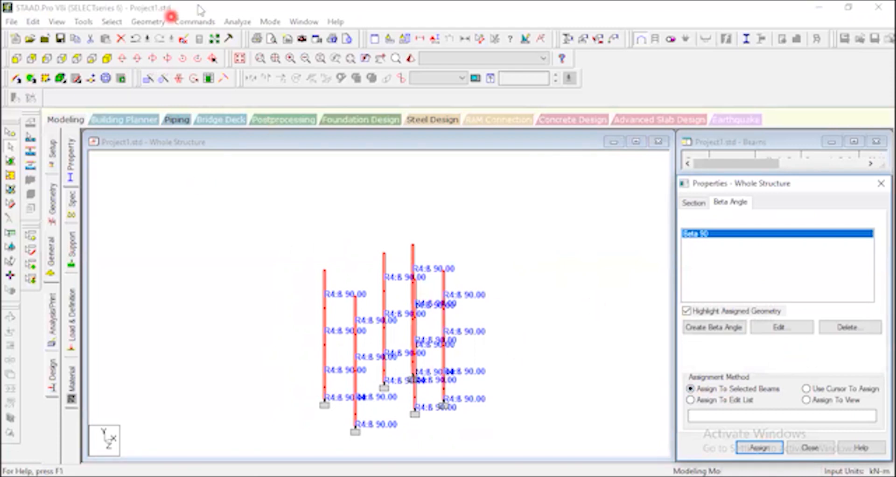
pyautogui.click(412, 61)
pyautogui.moveTo(520, 357); pyautogui.dragTo(388, 356)
pyautogui.moveTo(640, 209); pyautogui.dragTo(618, 173)
pyautogui.click(617, 171)
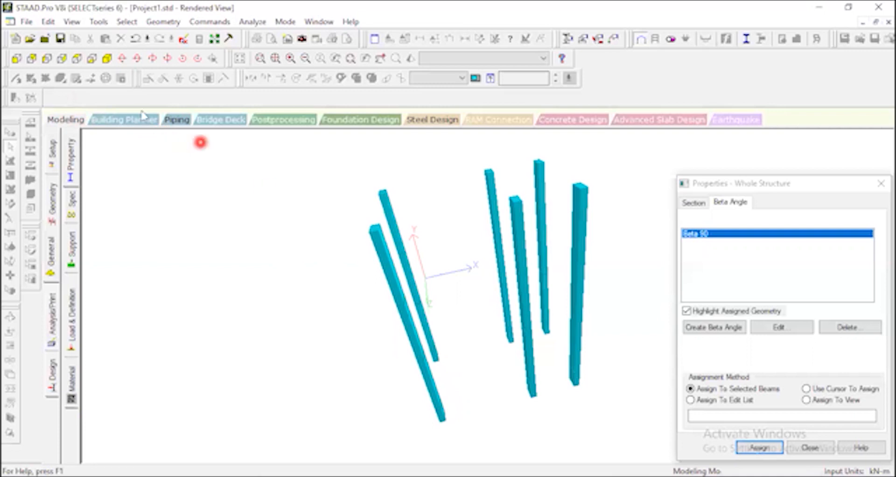
# Step: Return to the wireframe model, display the whole structure again and clear the column selection
pyautogui.click(65, 120)
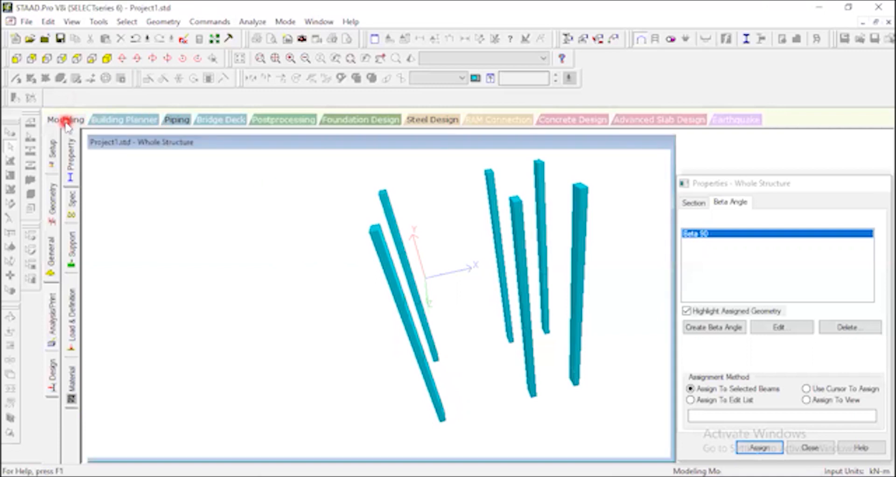
pyautogui.click(241, 59)
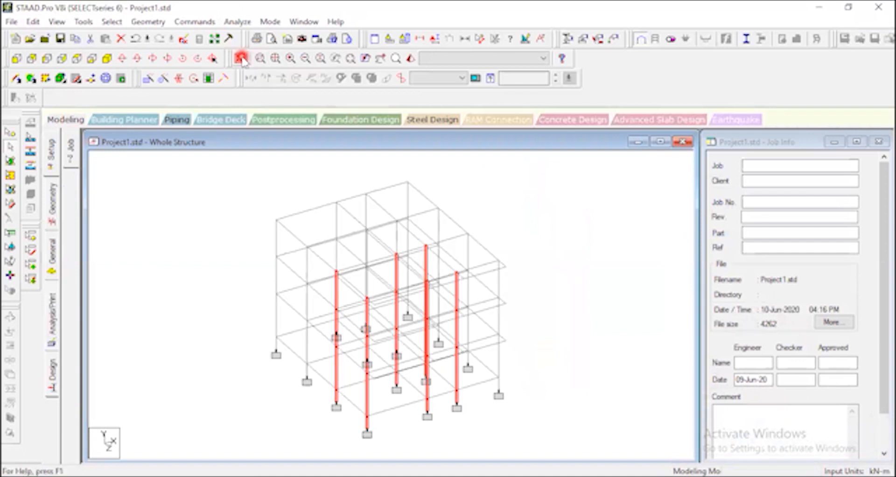
pyautogui.click(609, 252)
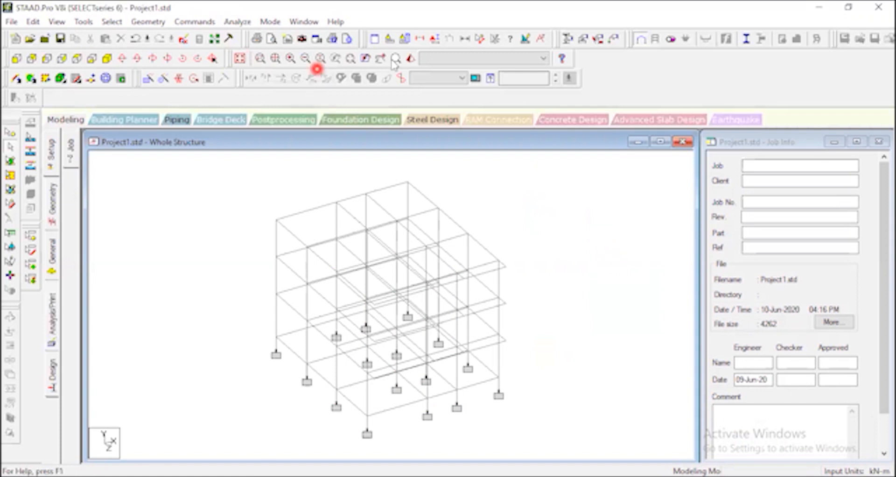
# Step: Inspect the beams and columns of the complete frame from several angles in the rendered view, and return to the wireframe model
pyautogui.click(411, 58)
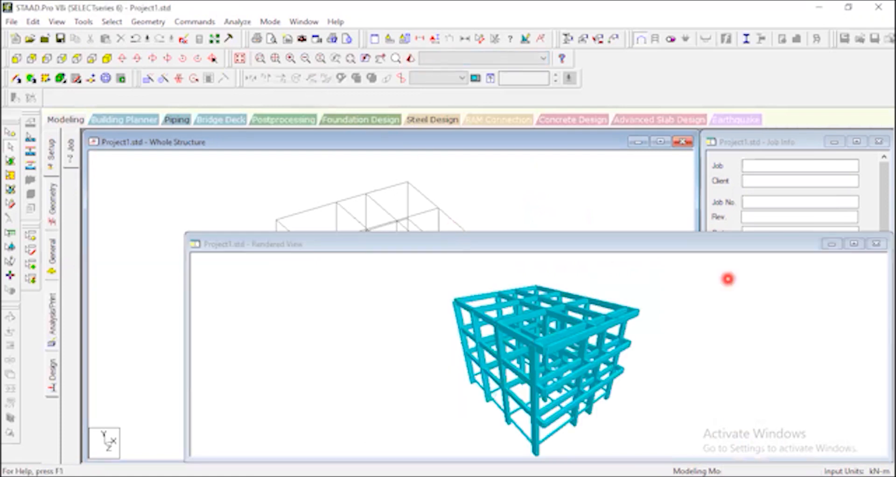
pyautogui.click(853, 244)
pyautogui.moveTo(561, 194); pyautogui.dragTo(610, 190)
pyautogui.moveTo(601, 348); pyautogui.dragTo(376, 279)
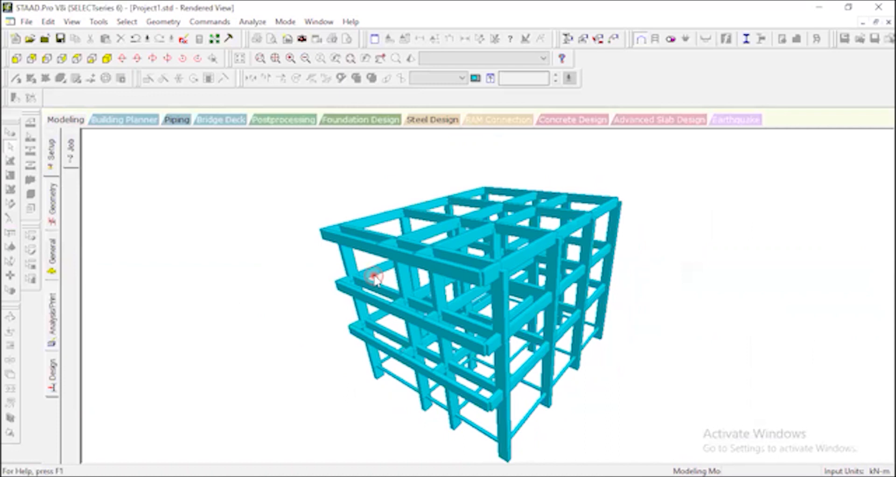
pyautogui.moveTo(375, 279); pyautogui.dragTo(343, 230)
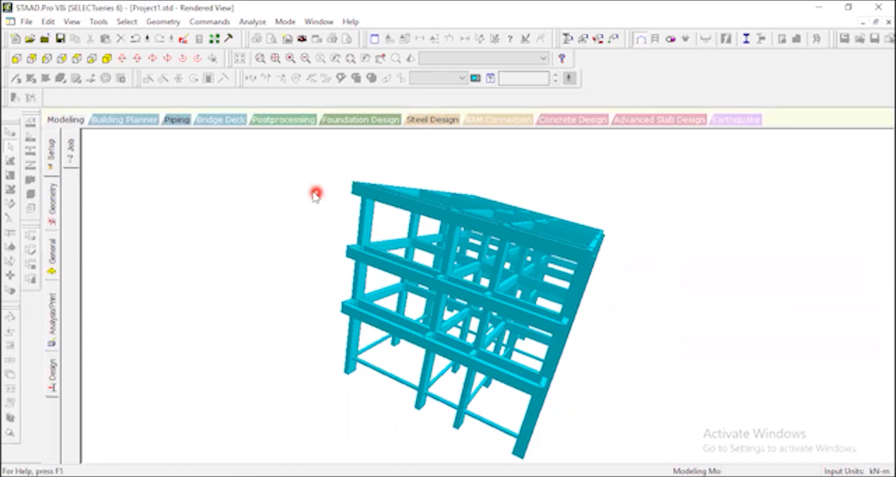
pyautogui.click(63, 120)
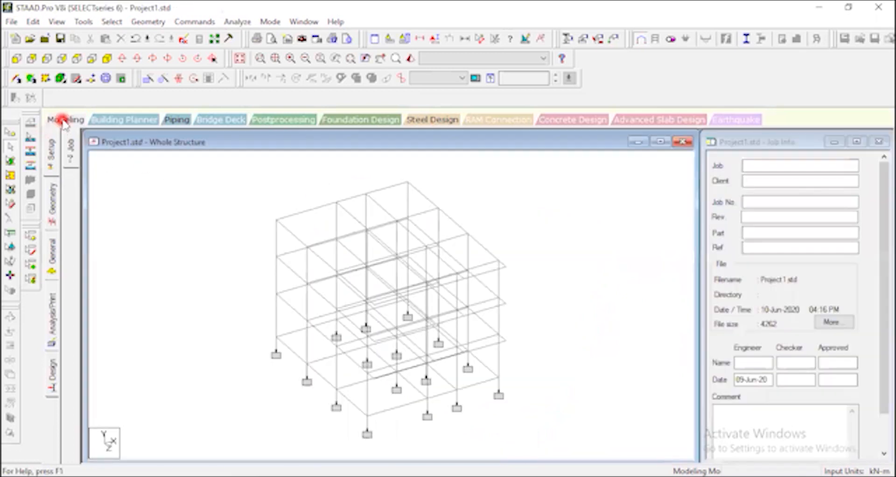
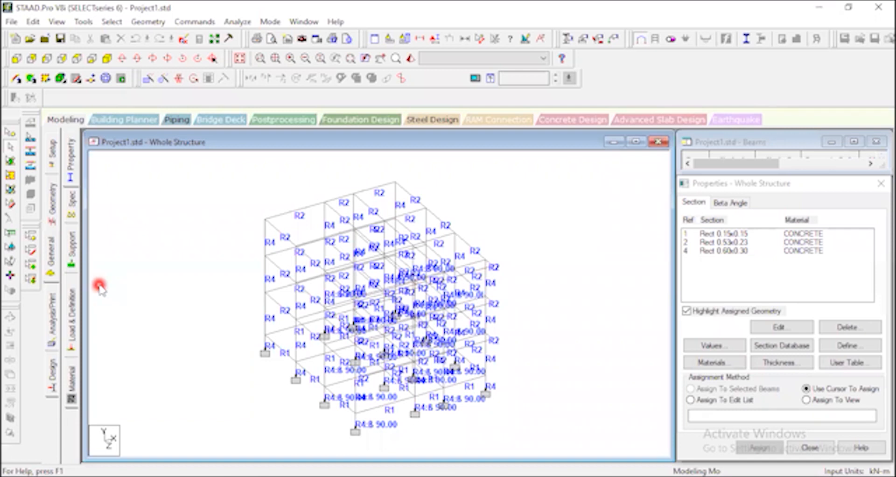
# Step: Add primary load case 1 with loading type Dead and the title Dead
pyautogui.click(72, 316)
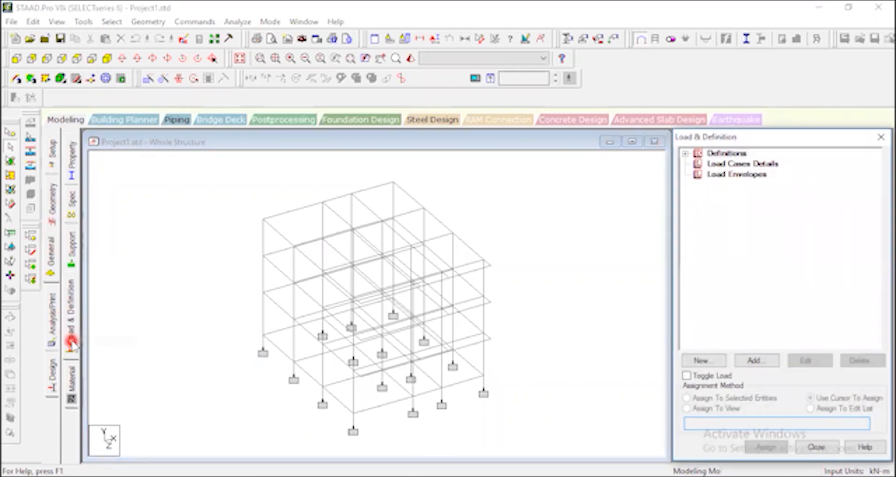
pyautogui.click(71, 308)
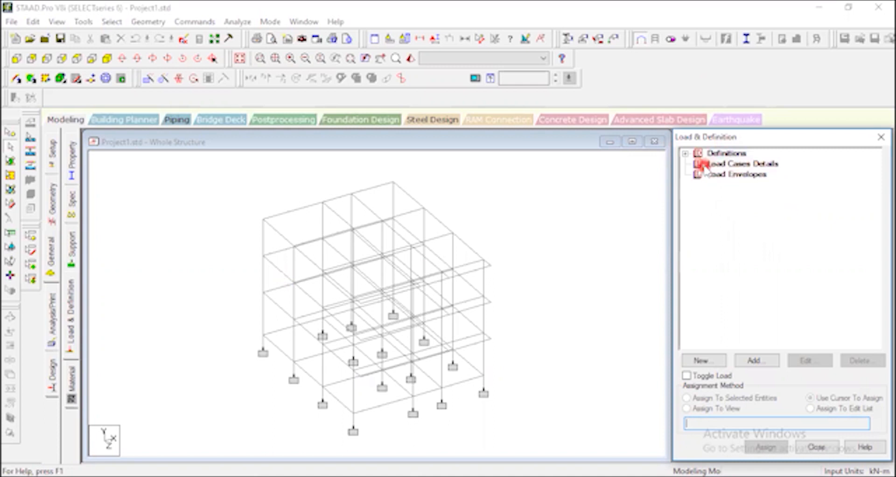
pyautogui.click(767, 163)
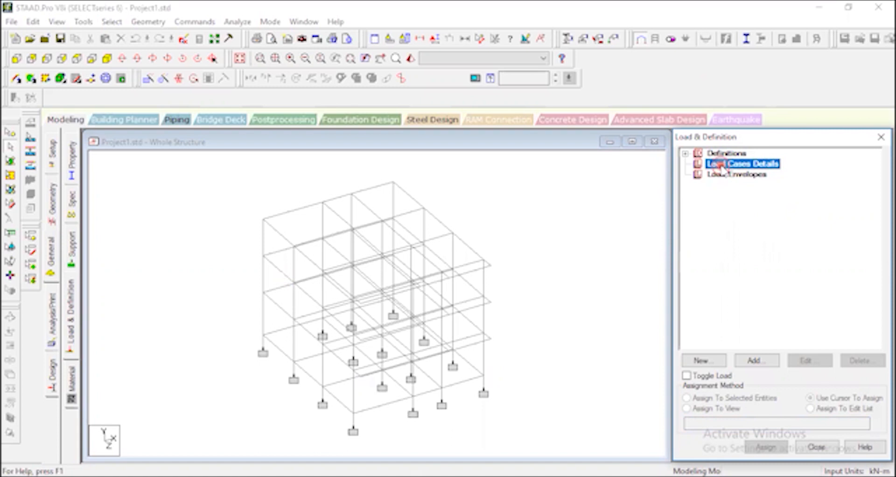
pyautogui.click(756, 361)
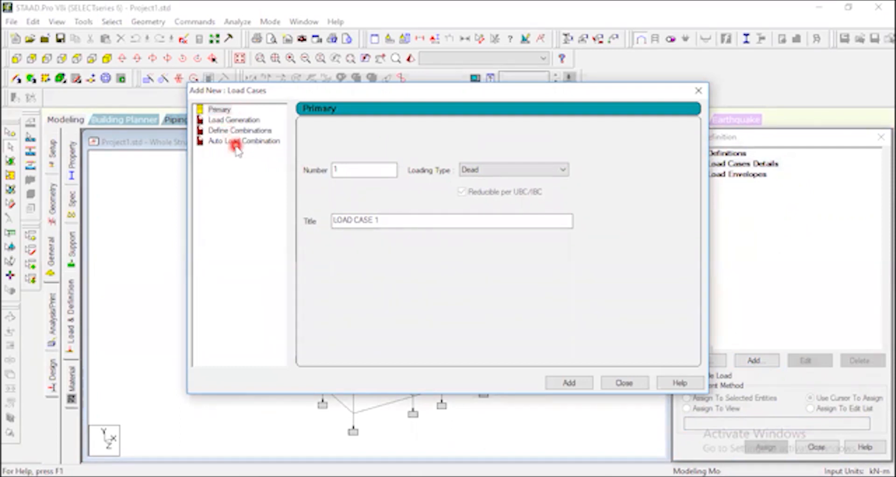
pyautogui.click(219, 109)
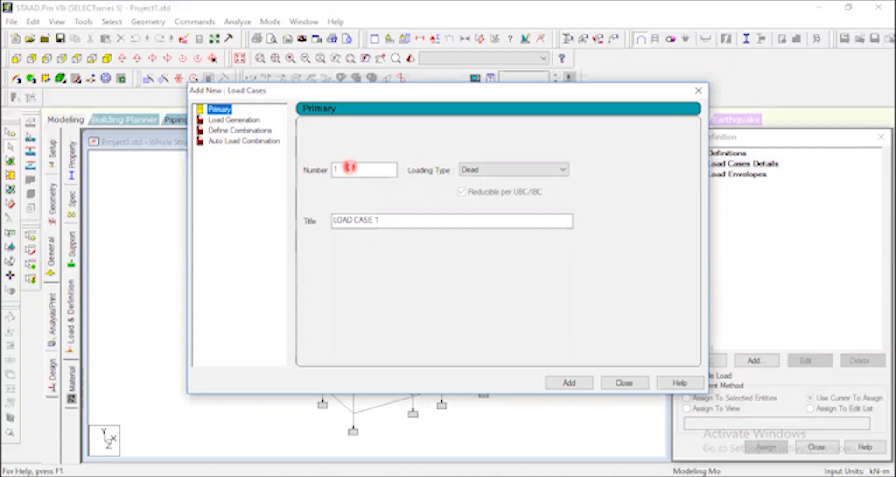
pyautogui.click(491, 171)
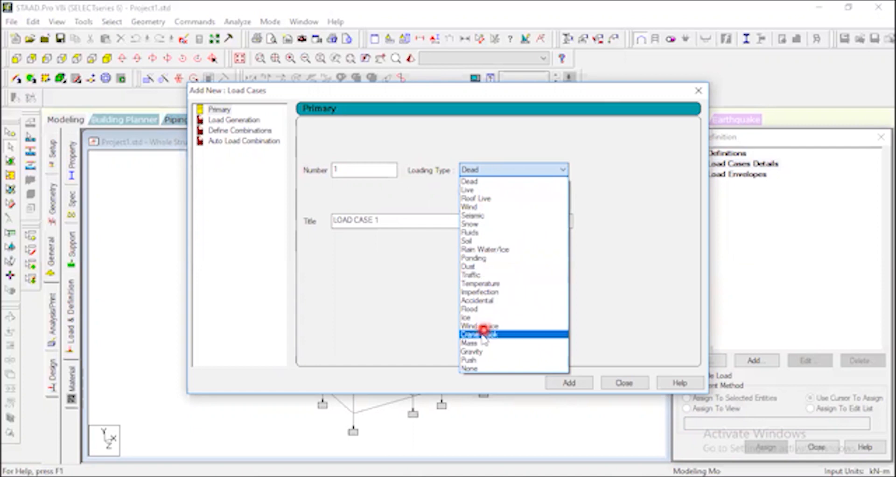
pyautogui.click(489, 181)
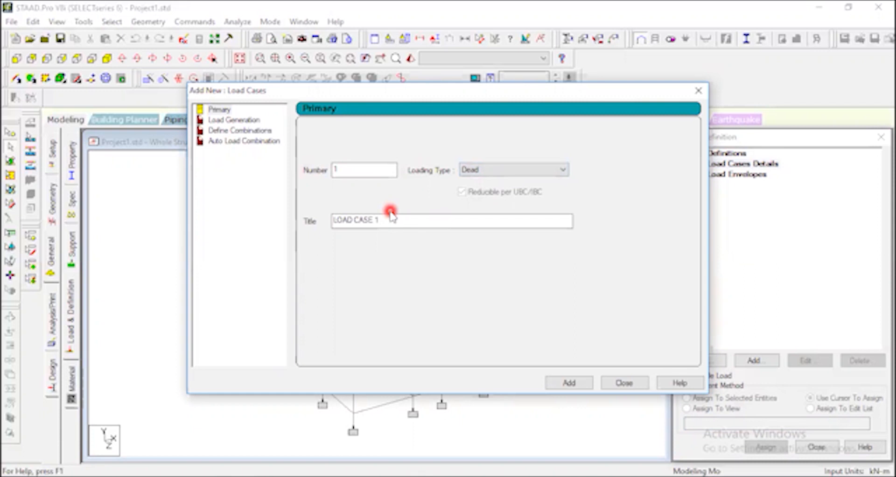
pyautogui.click(417, 222)
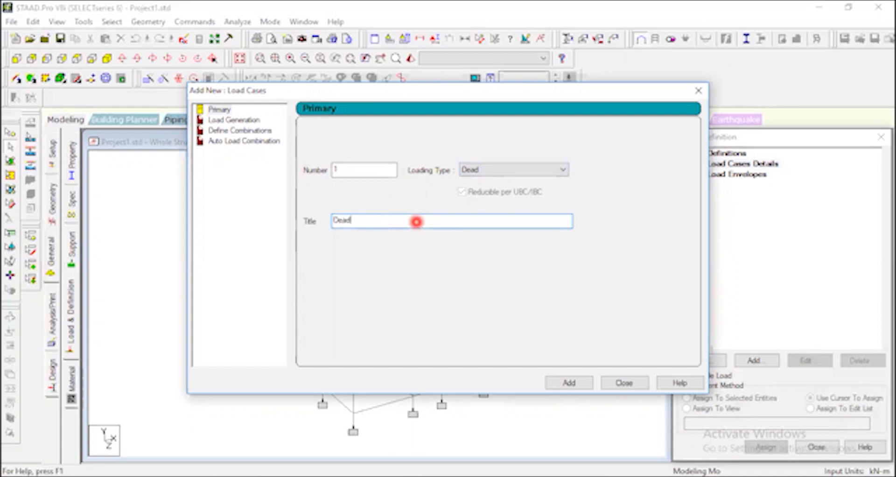
pyautogui.click(584, 385)
pyautogui.click(623, 383)
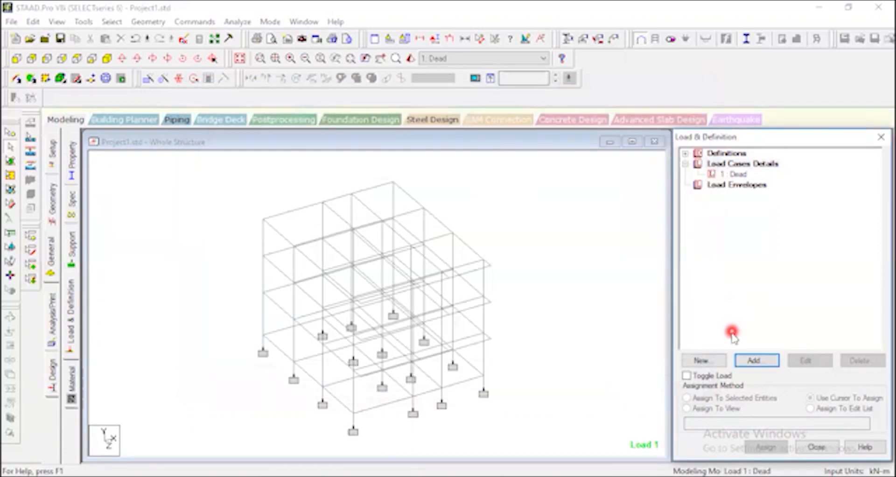
# Step: Start adding load items to the Dead case, choose Selfweight Load and move the dialog clear of the model
pyautogui.click(735, 175)
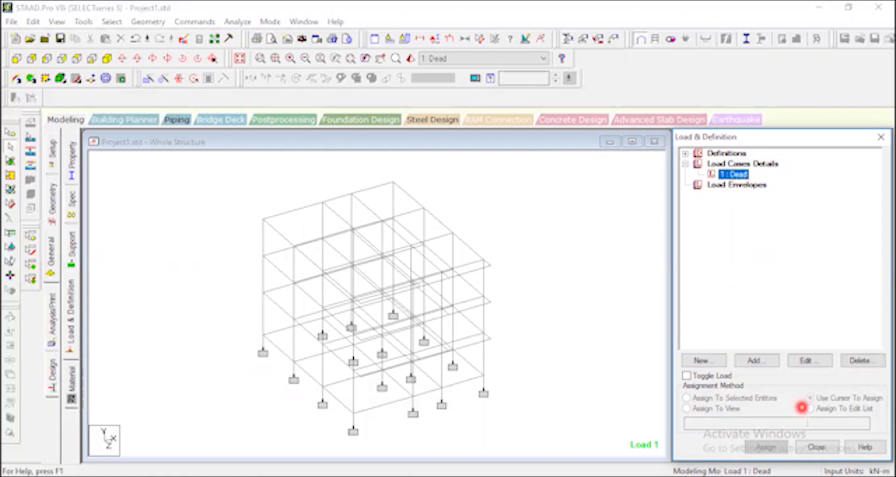
pyautogui.click(760, 361)
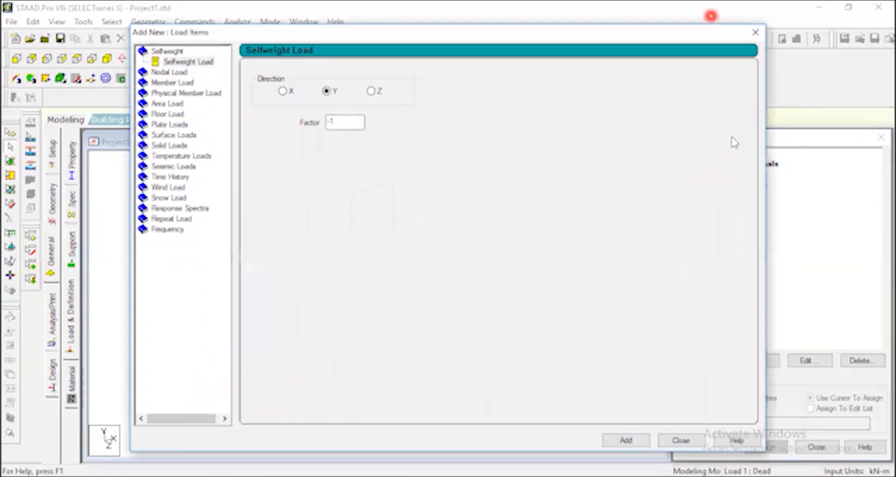
pyautogui.moveTo(657, 32); pyautogui.dragTo(531, 54)
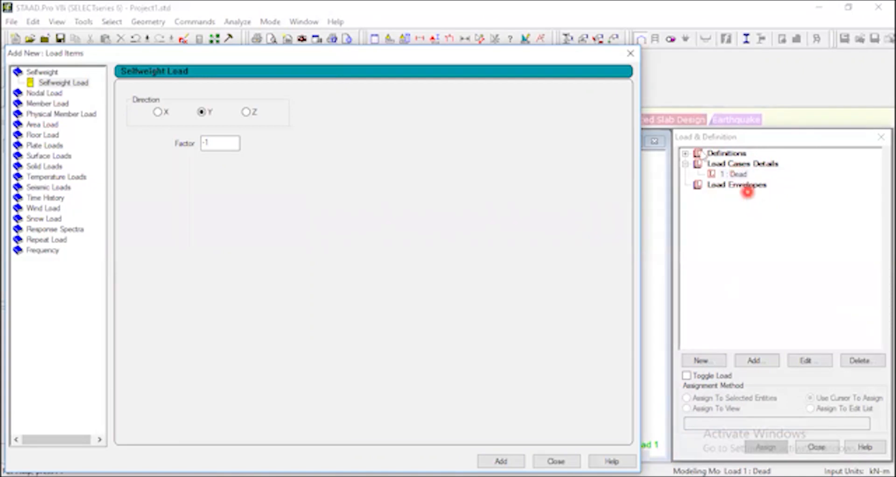
pyautogui.moveTo(509, 58); pyautogui.dragTo(708, 49)
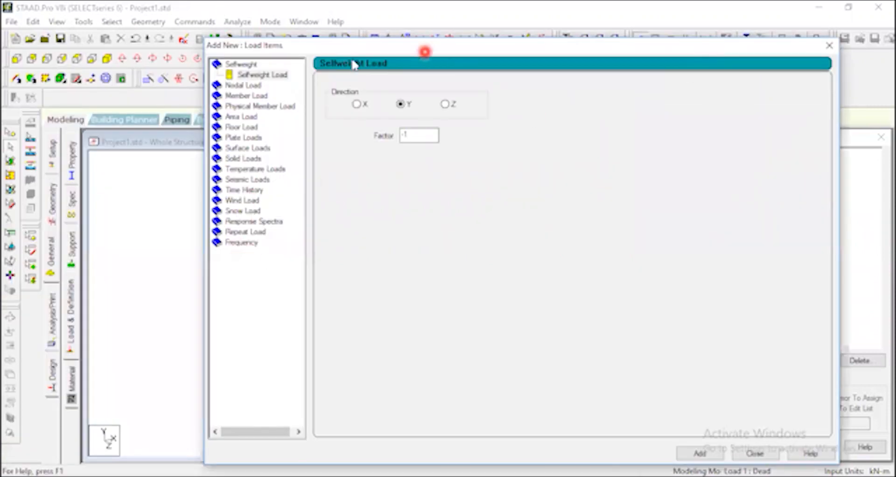
pyautogui.click(256, 75)
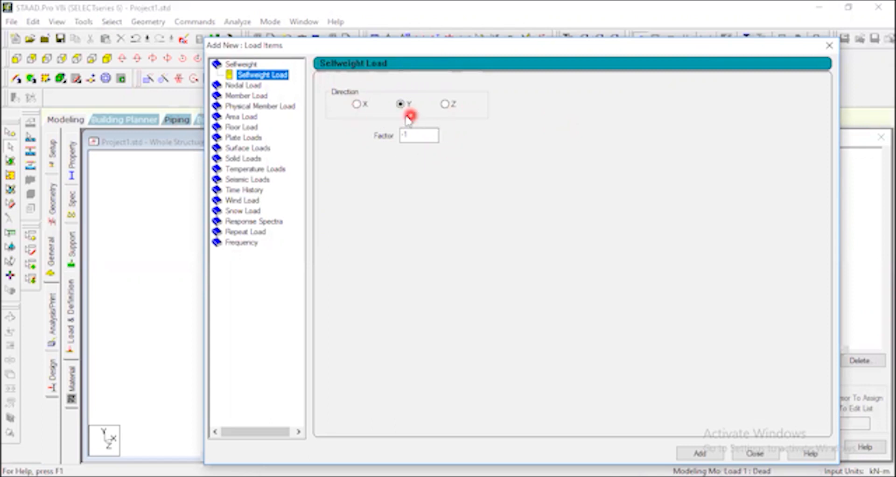
pyautogui.moveTo(533, 46); pyautogui.dragTo(801, 6)
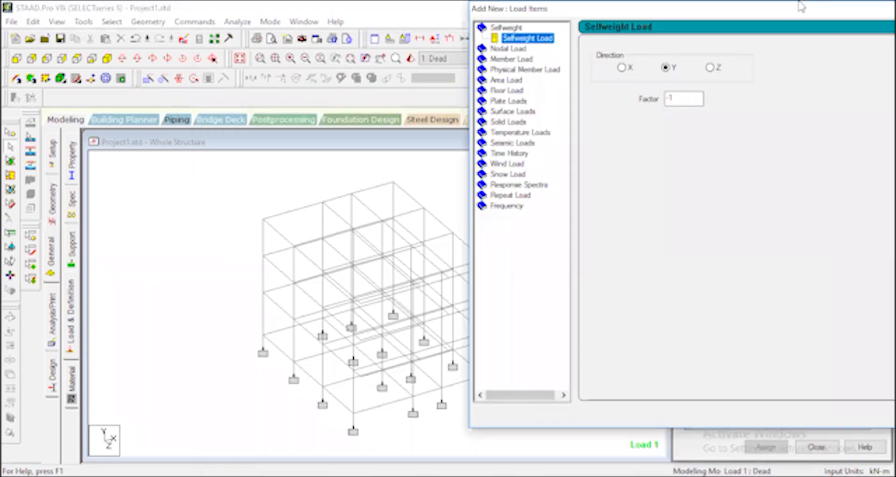
# Step: In front view, measure the outer column nearest -X from its support to the first beam level and from there to the roof
pyautogui.click(17, 59)
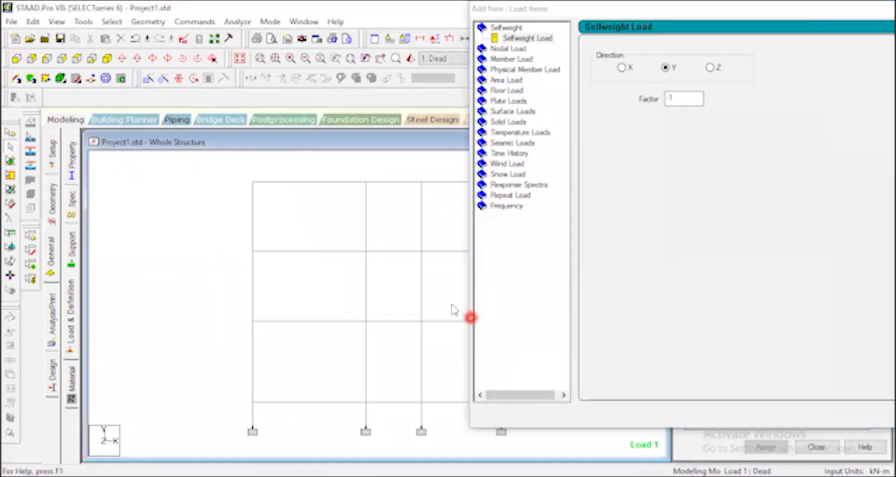
pyautogui.click(727, 59)
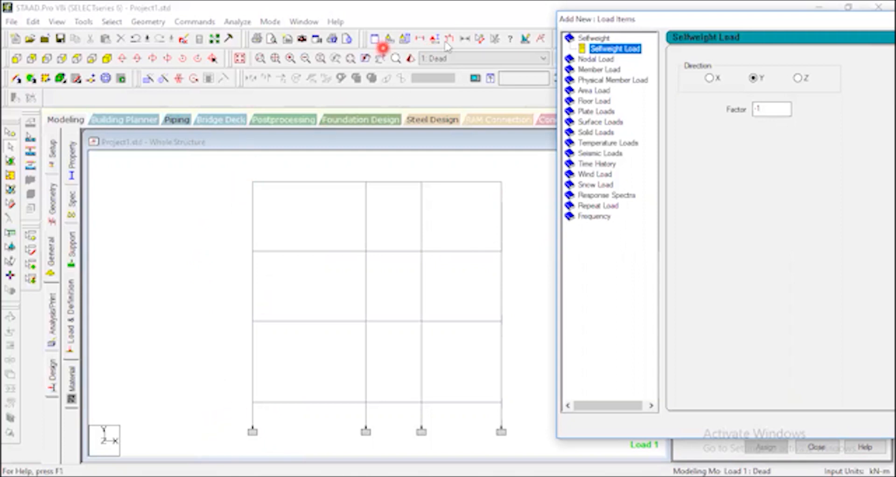
pyautogui.click(479, 38)
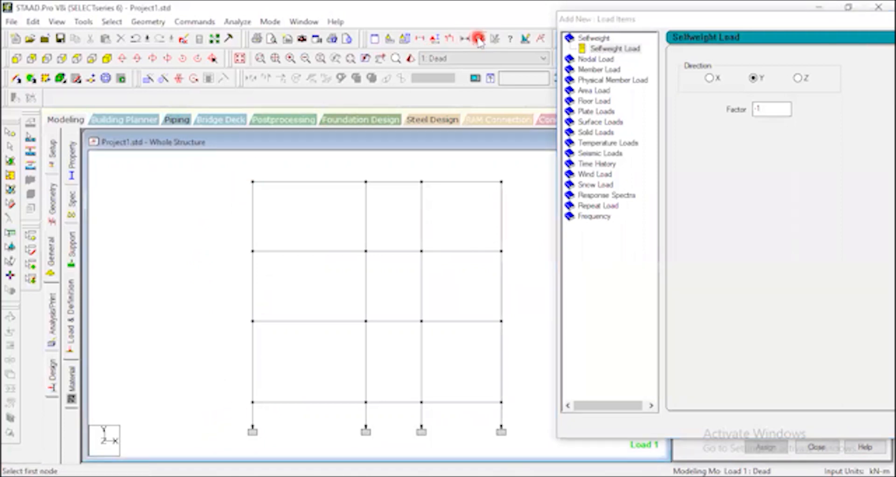
pyautogui.click(252, 402)
pyautogui.click(254, 425)
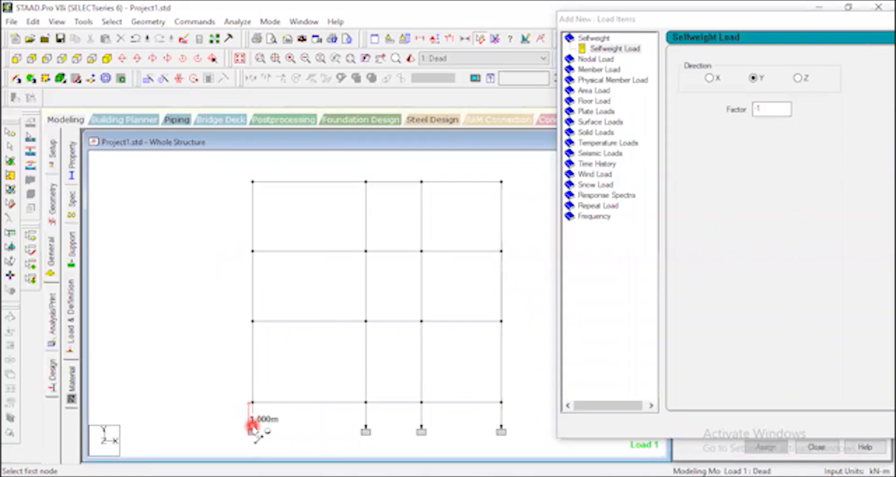
pyautogui.click(252, 402)
pyautogui.click(253, 181)
pyautogui.click(254, 181)
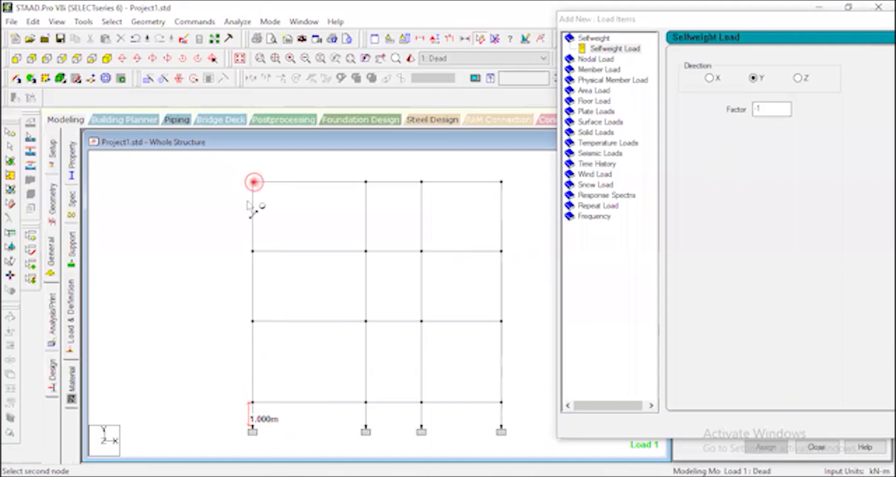
# Step: Measure the outer column line from the plinth level up to the roof and end the distance measurement
pyautogui.click(254, 402)
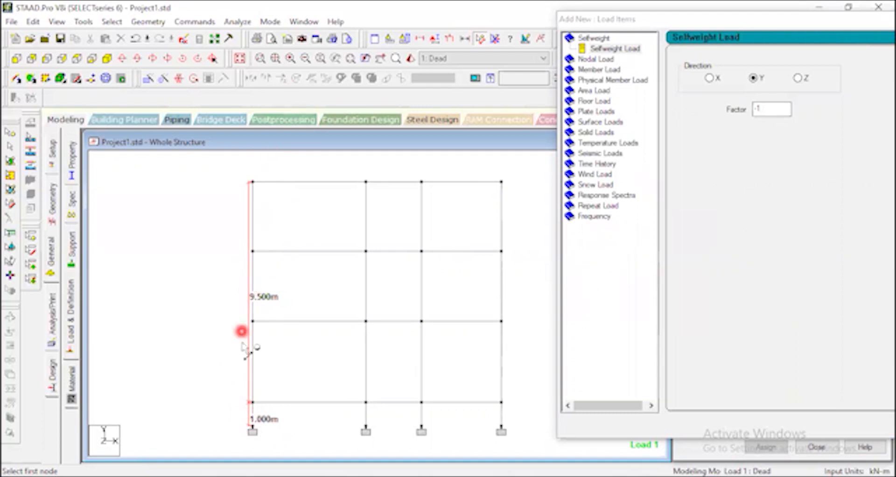
pyautogui.click(494, 38)
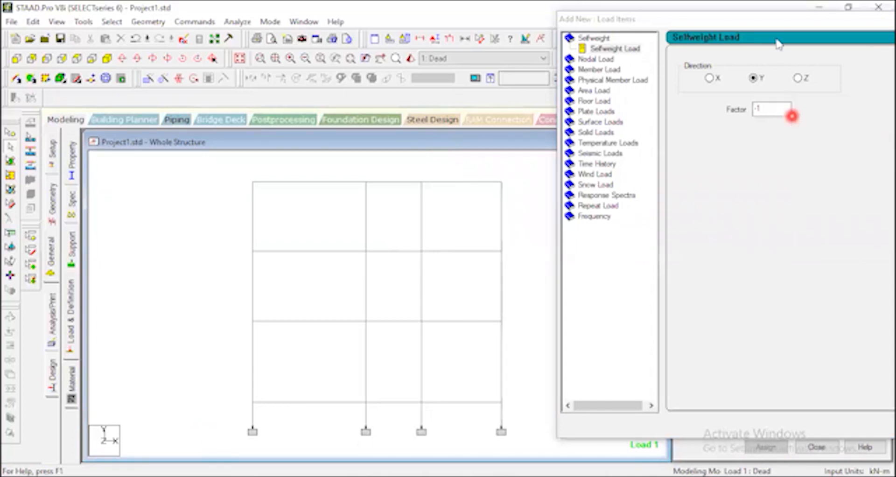
# Step: Add a selfweight load item in the Y direction with factor -1 to the Dead load case
pyautogui.click(792, 22)
pyautogui.moveTo(792, 22); pyautogui.dragTo(567, 41)
pyautogui.click(548, 129)
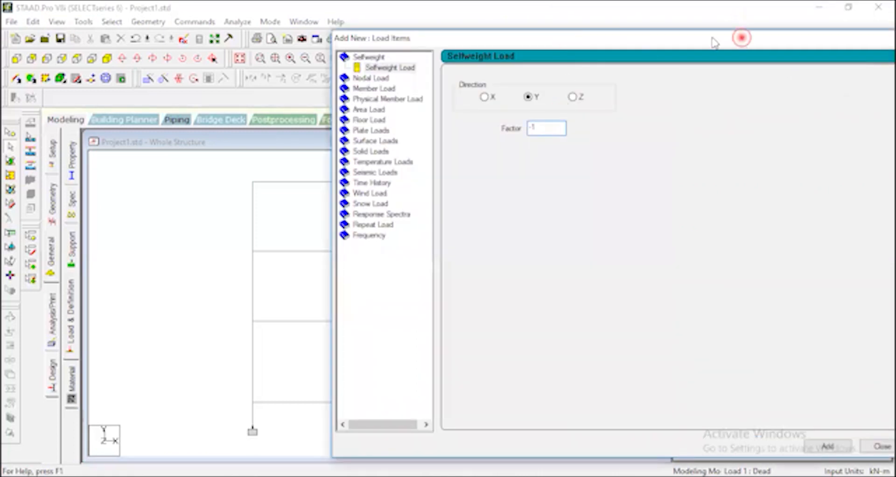
pyautogui.moveTo(742, 39); pyautogui.dragTo(630, 28)
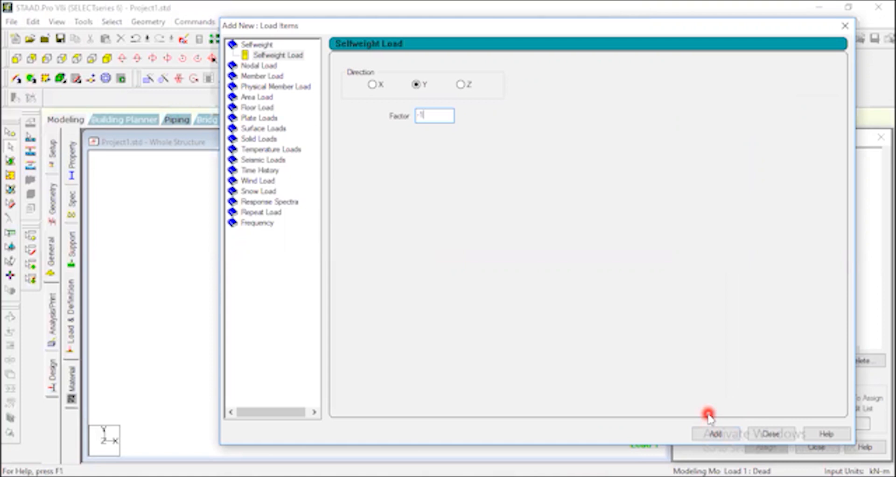
pyautogui.click(725, 432)
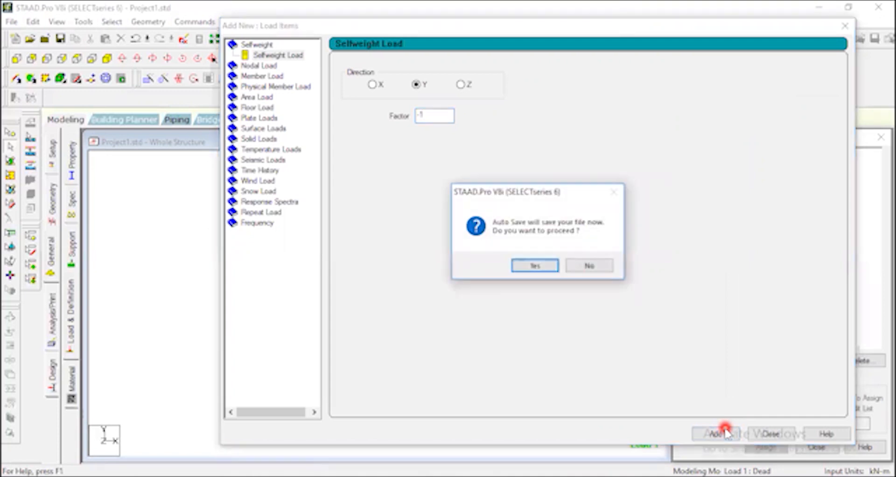
pyautogui.click(542, 269)
pyautogui.click(365, 260)
pyautogui.click(730, 433)
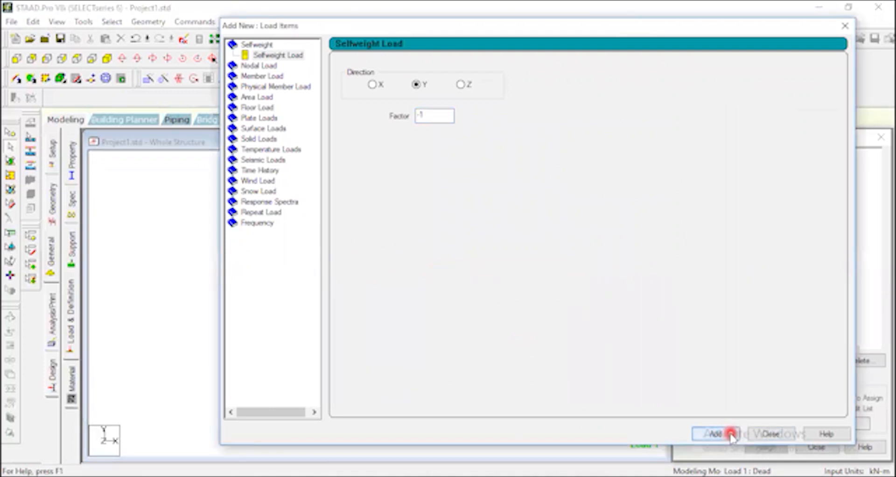
pyautogui.click(770, 433)
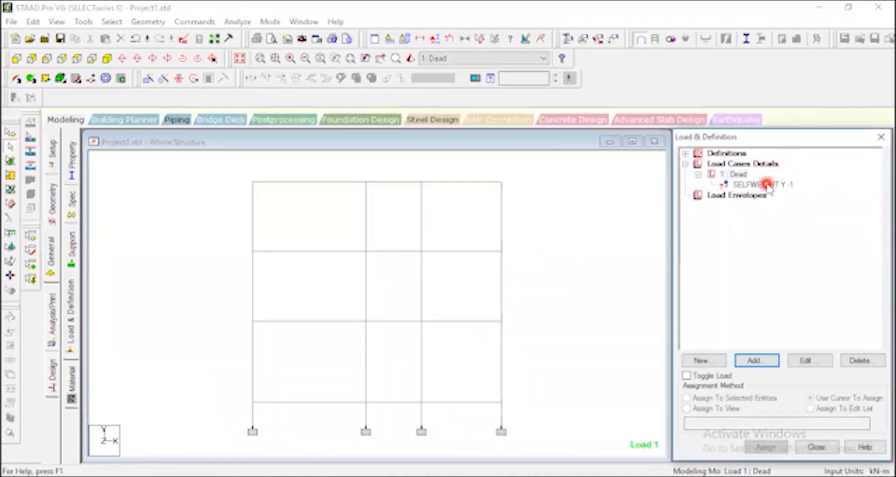
# Step: Assign the selfweight load to the whole structure with Assign To View, and show the model in isometric view
pyautogui.click(817, 179)
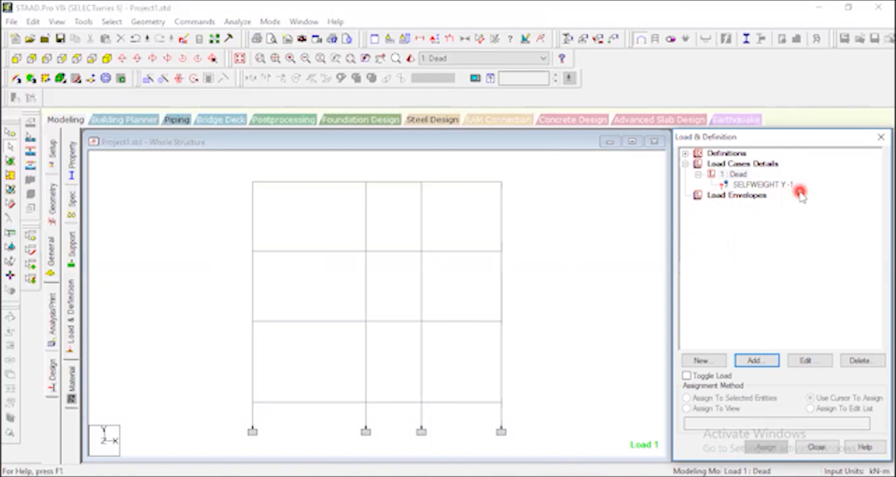
pyautogui.click(773, 185)
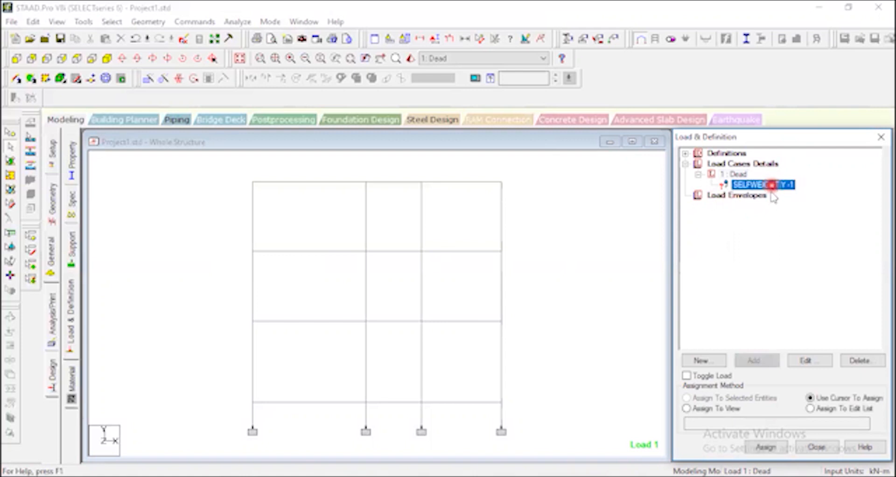
pyautogui.click(684, 409)
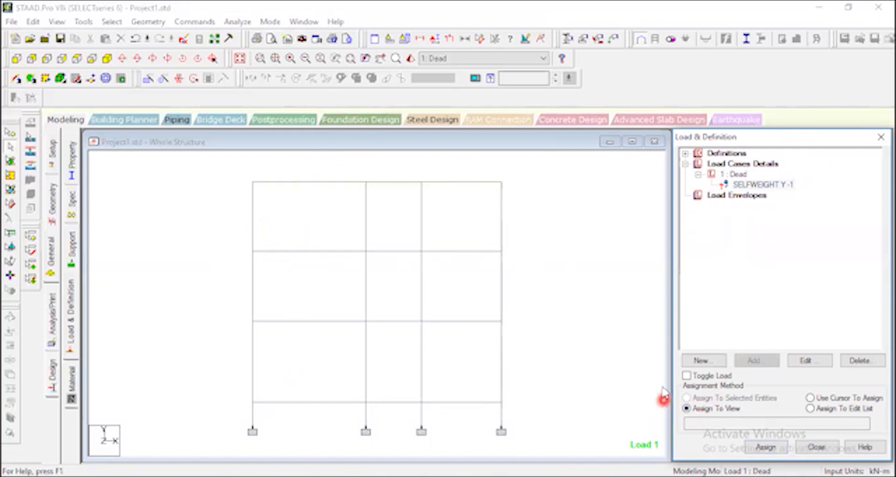
pyautogui.click(766, 447)
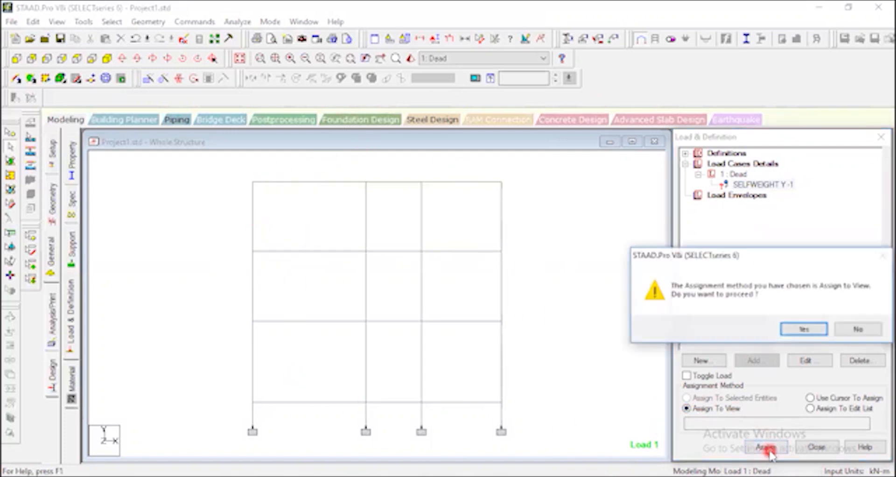
pyautogui.click(803, 326)
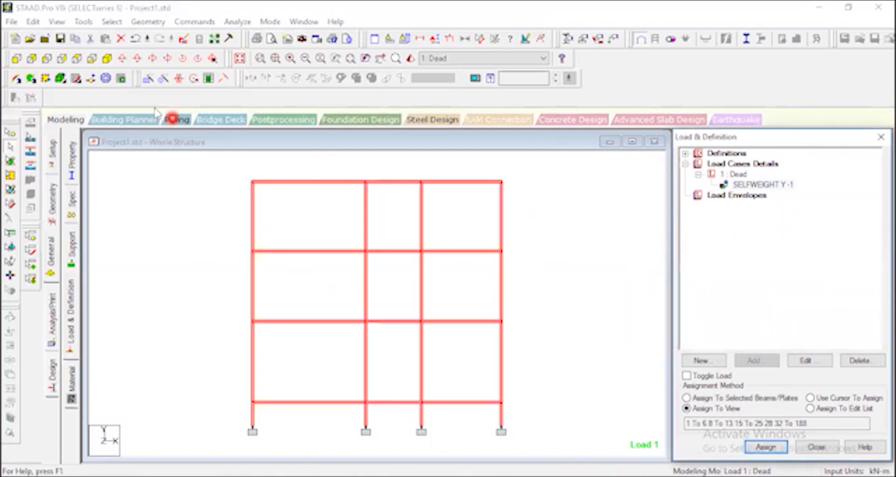
pyautogui.click(106, 59)
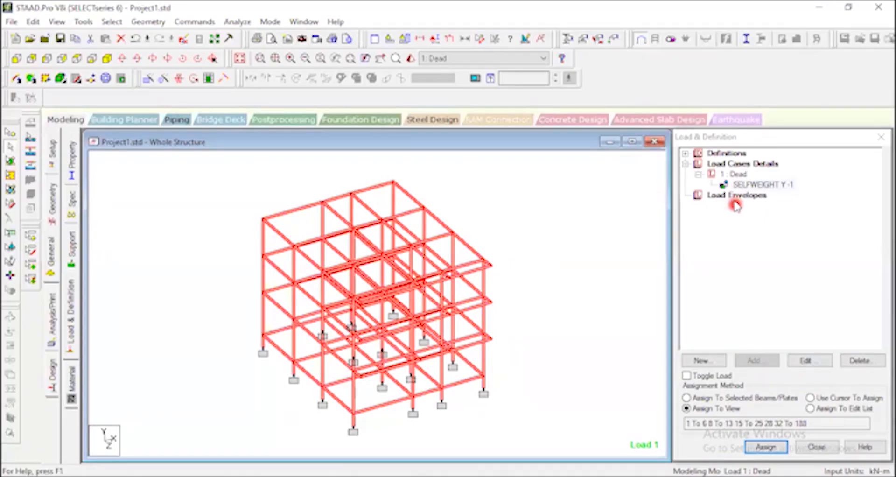
pyautogui.click(737, 174)
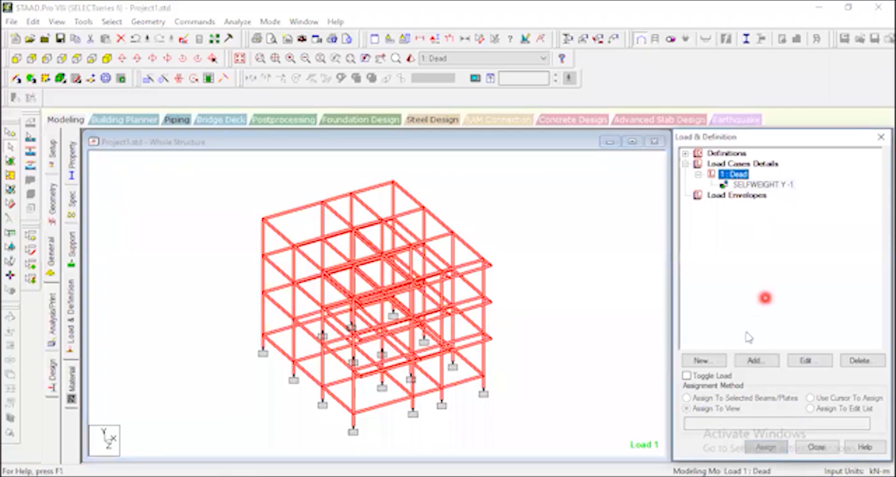
pyautogui.click(754, 360)
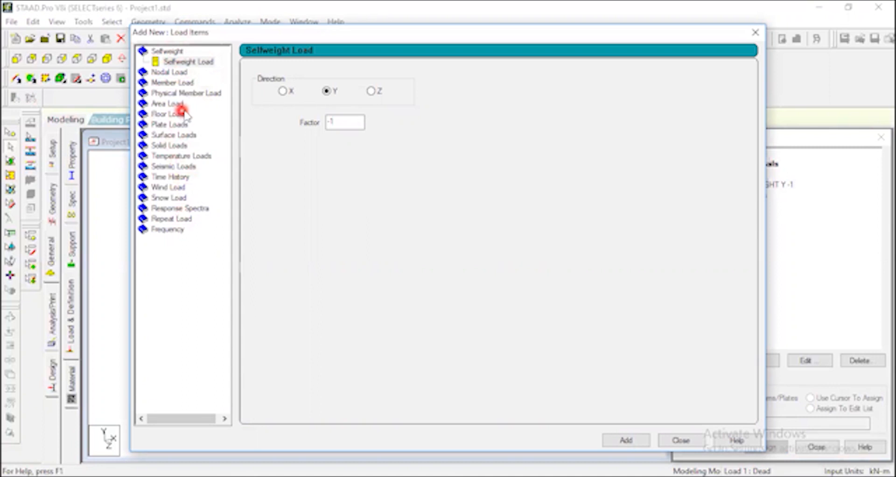
pyautogui.click(168, 114)
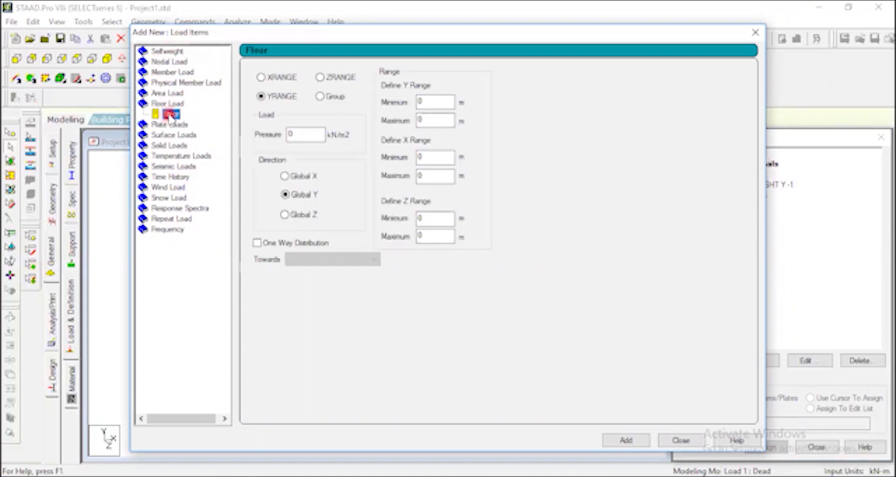
pyautogui.click(480, 33)
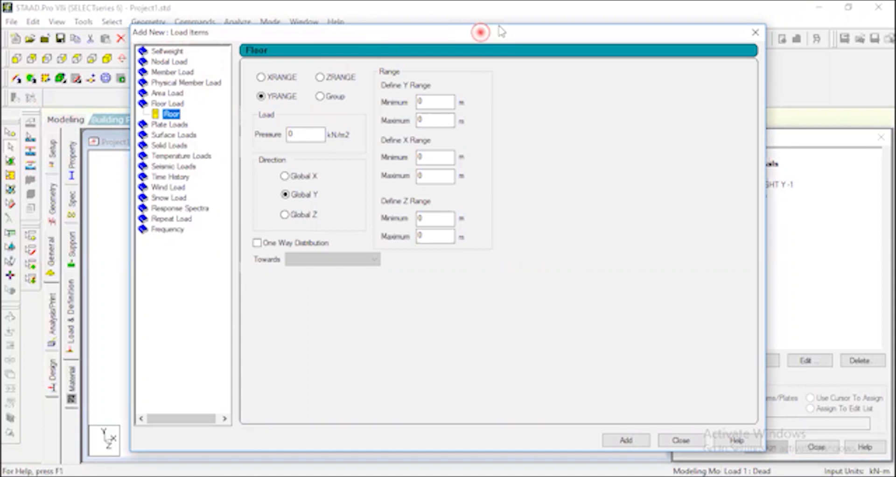
pyautogui.moveTo(501, 31); pyautogui.dragTo(627, 24)
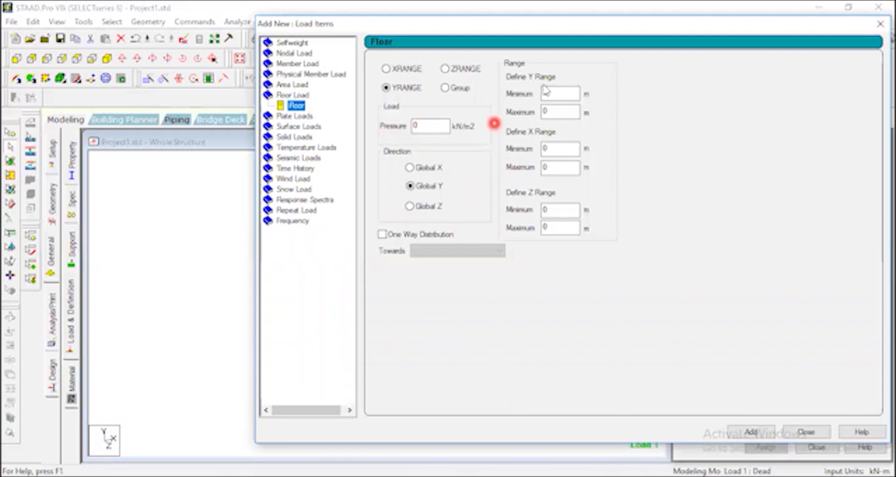
pyautogui.click(699, 26)
pyautogui.moveTo(698, 27); pyautogui.dragTo(526, 30)
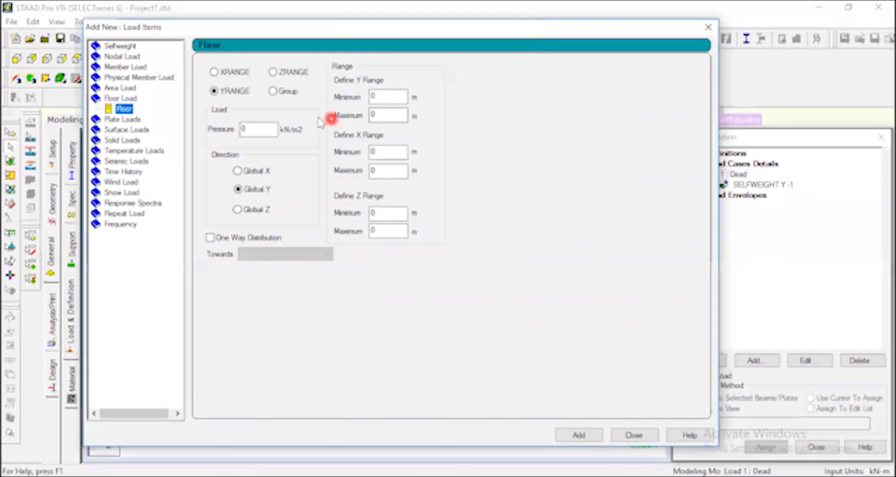
pyautogui.click(248, 130)
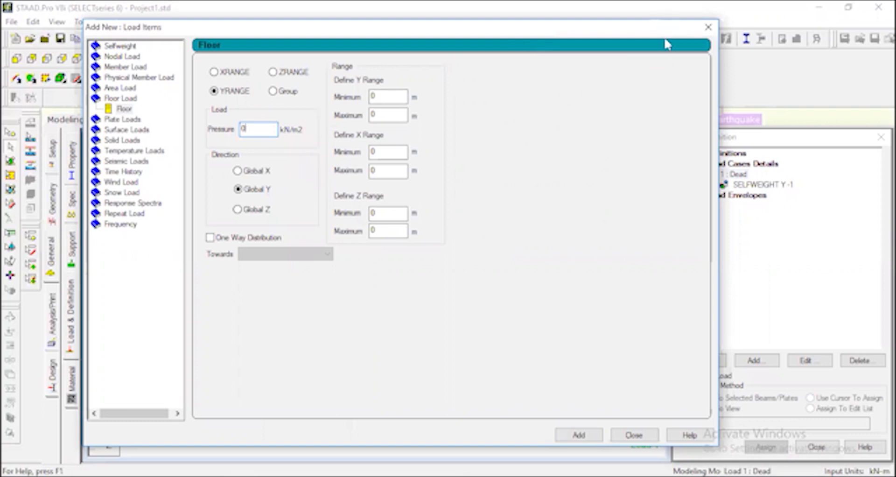
pyautogui.click(791, 70)
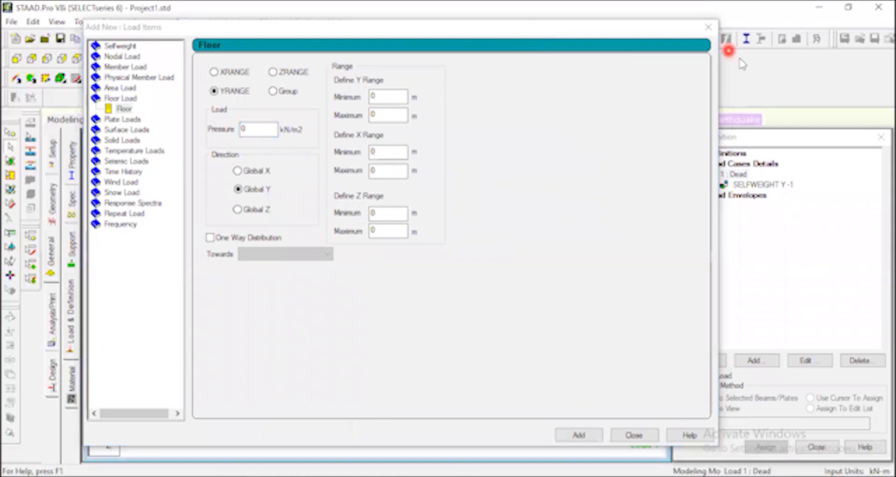
pyautogui.click(708, 27)
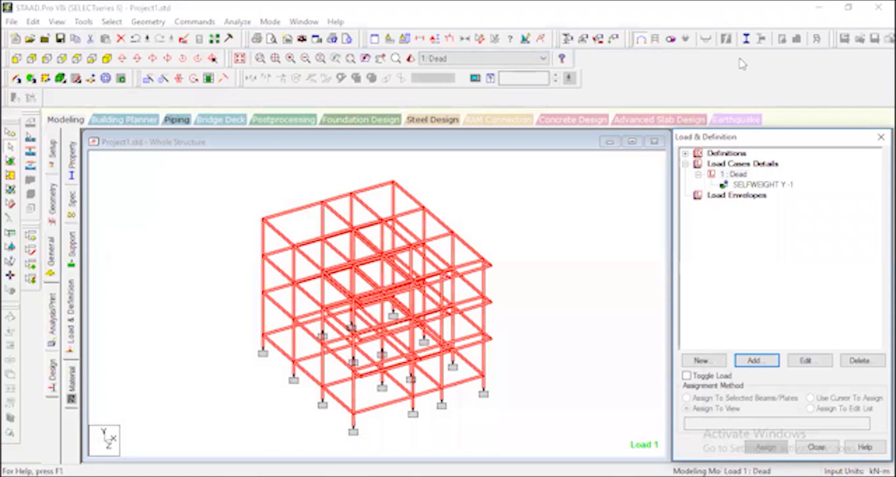
# Step: Switch to the presentation to review the floor load calculation, and return to STAAD.Pro
pyautogui.hotkey('alt', 'Tab')
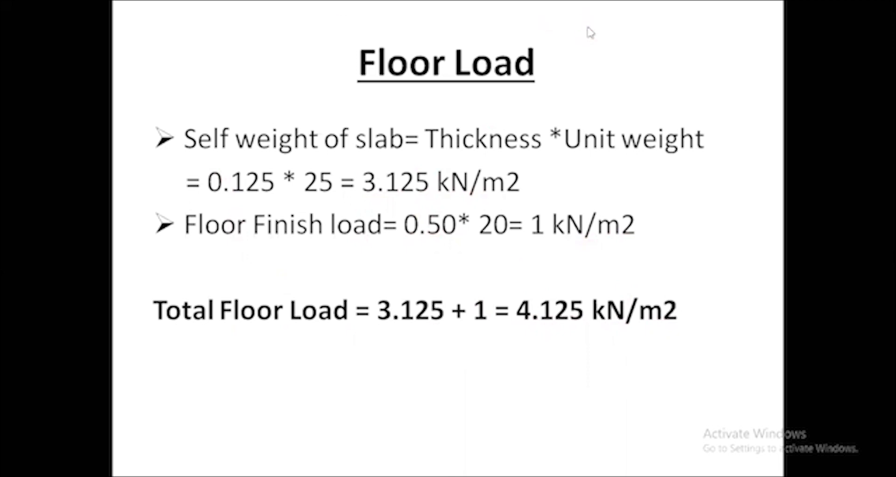
pyautogui.hotkey('alt', 'Tab')
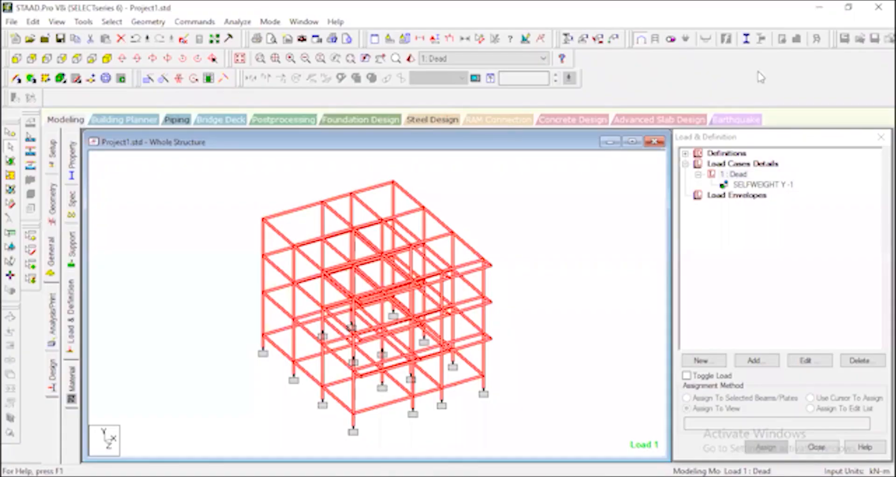
# Step: Start a floor load item for the Dead load case and set its pressure to -4.125 kN/m2
pyautogui.click(731, 175)
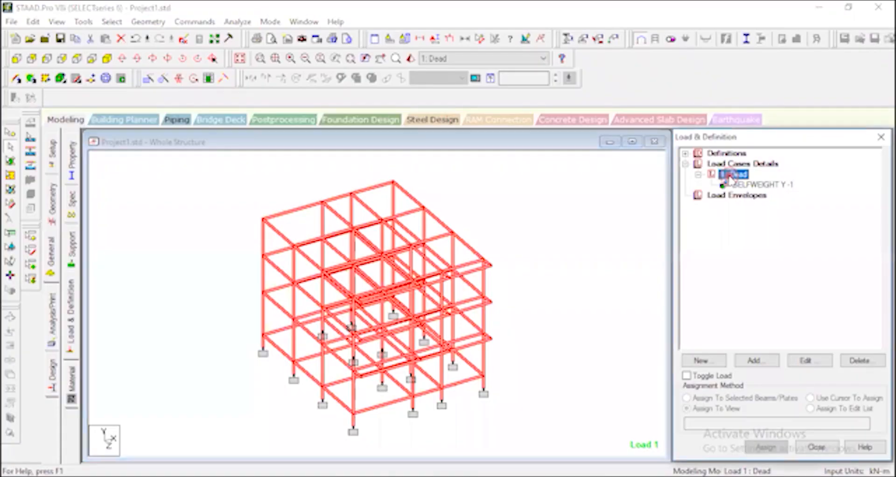
pyautogui.click(758, 362)
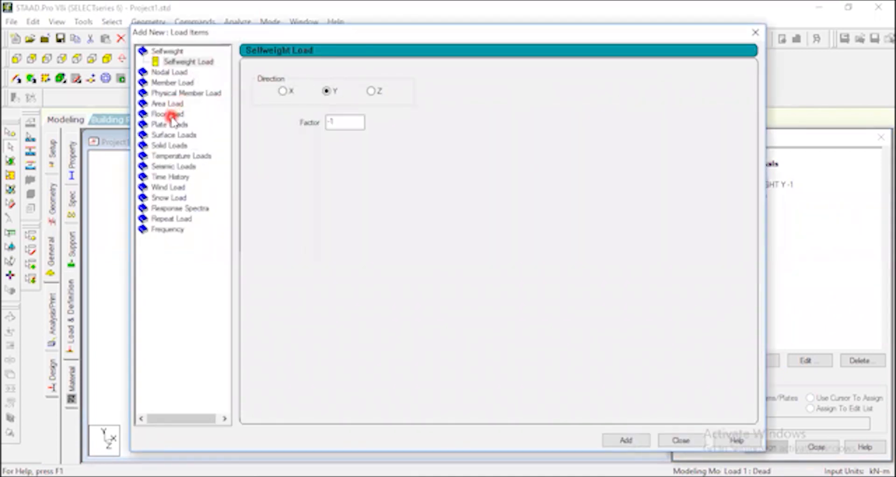
pyautogui.click(169, 114)
pyautogui.doubleClick(294, 135)
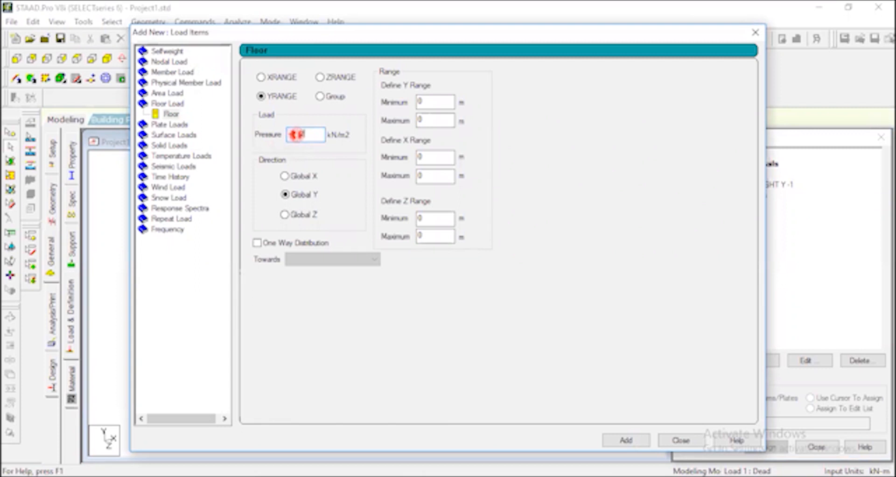
pyautogui.write('-4.125')
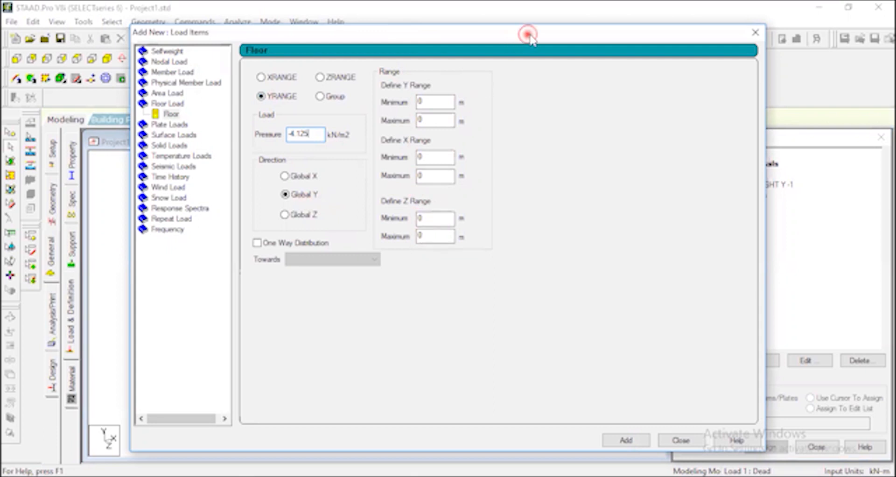
# Step: Move the load dialog clear of the model and measure the height of the first storey above the plinth level
pyautogui.moveTo(528, 36); pyautogui.dragTo(685, 23)
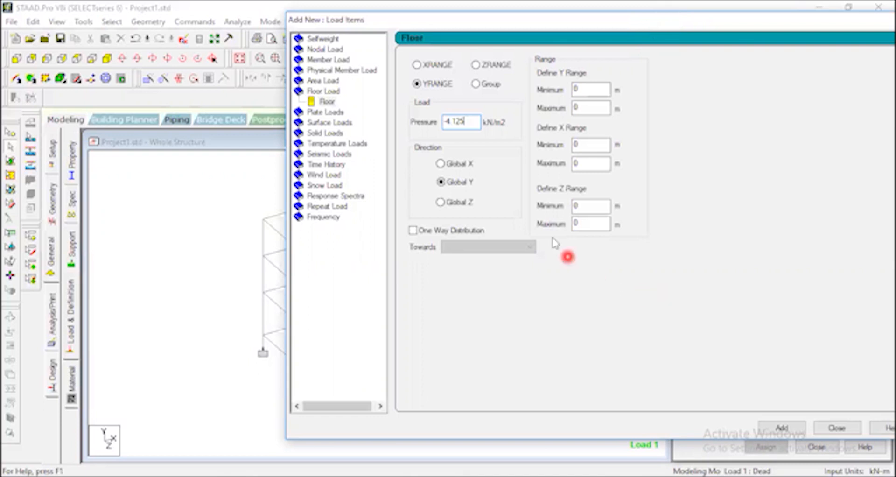
pyautogui.moveTo(692, 19); pyautogui.dragTo(865, 8)
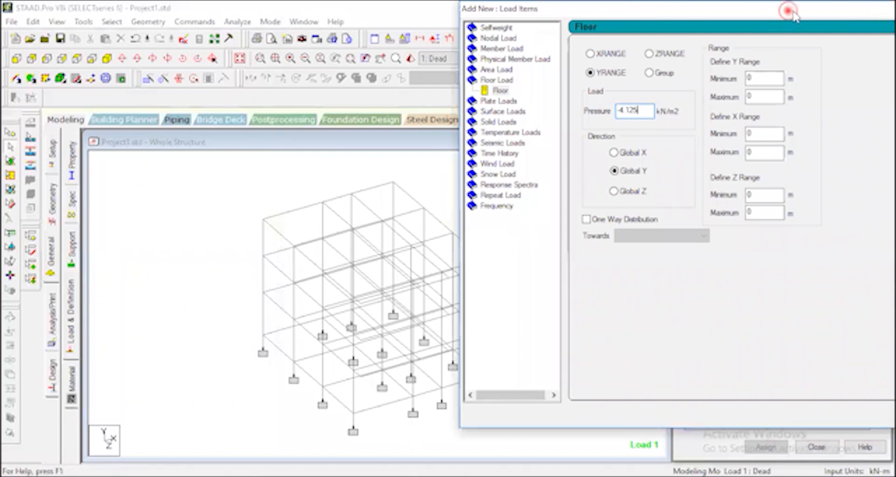
pyautogui.moveTo(787, 10); pyautogui.dragTo(895, 33)
pyautogui.click(480, 39)
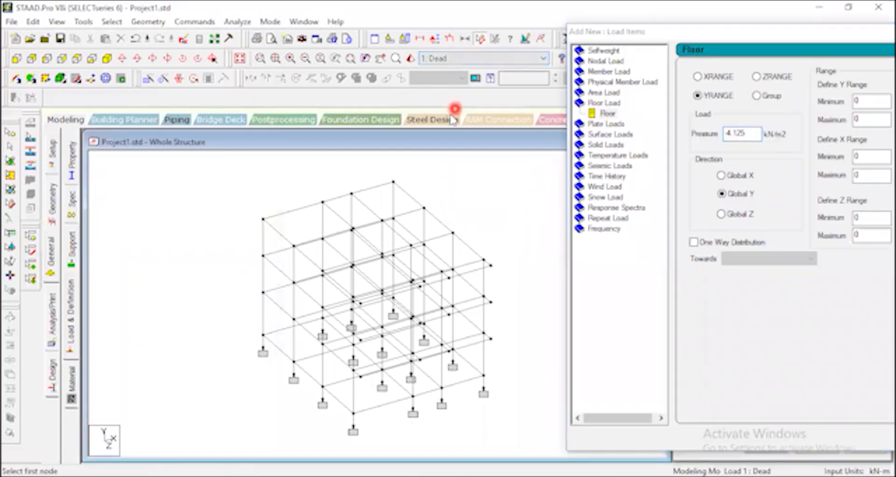
pyautogui.click(263, 335)
pyautogui.click(261, 291)
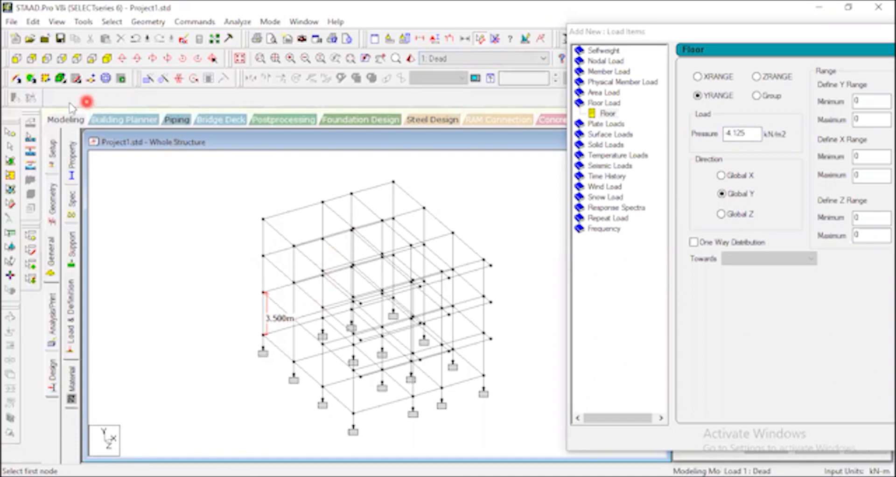
# Step: Show the model in front view and measure the heights of the two upper storeys along the outer column line
pyautogui.click(17, 59)
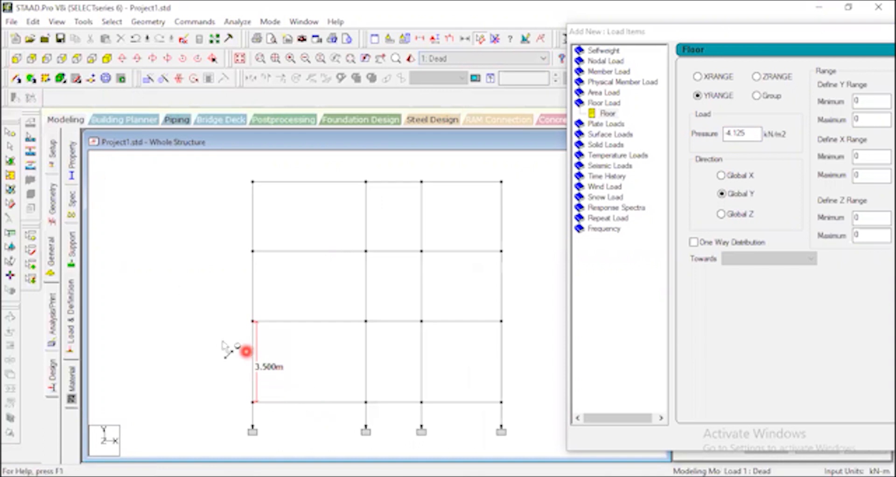
pyautogui.click(252, 321)
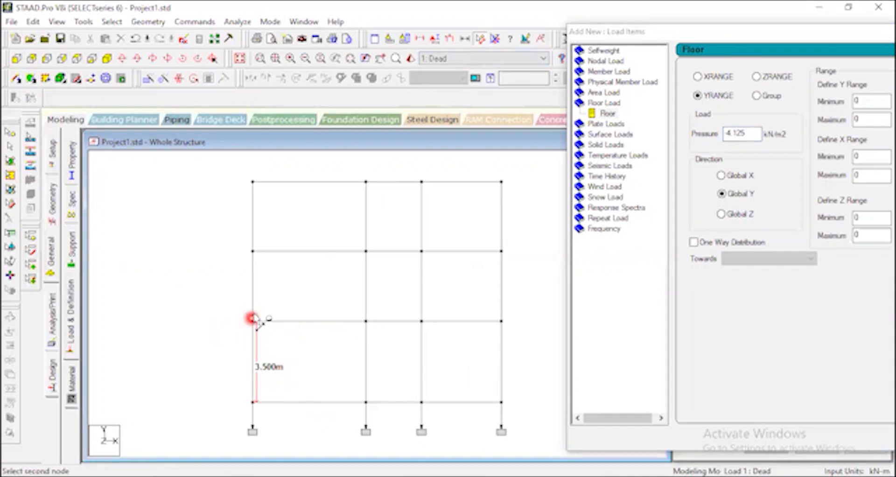
pyautogui.click(252, 250)
pyautogui.click(252, 250)
pyautogui.click(252, 181)
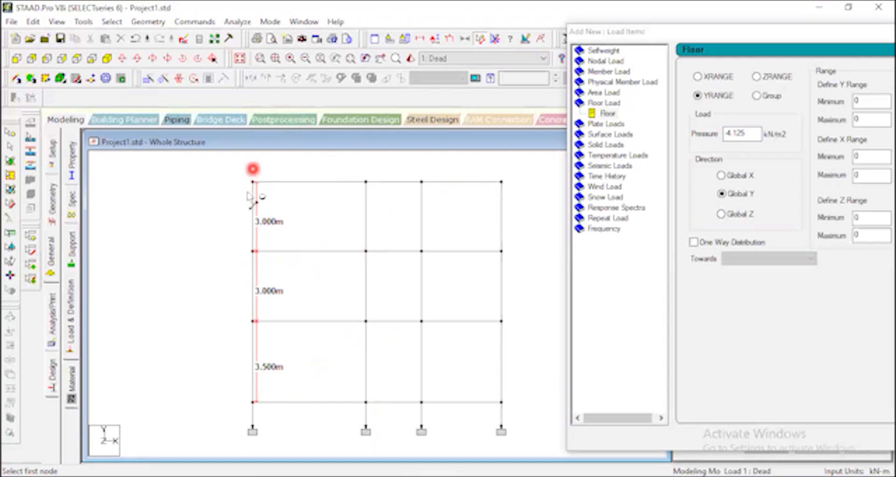
# Step: Set the floor load's minimum Y to 1 m and measure the outer column's height from the support to the plinth level
pyautogui.click(796, 32)
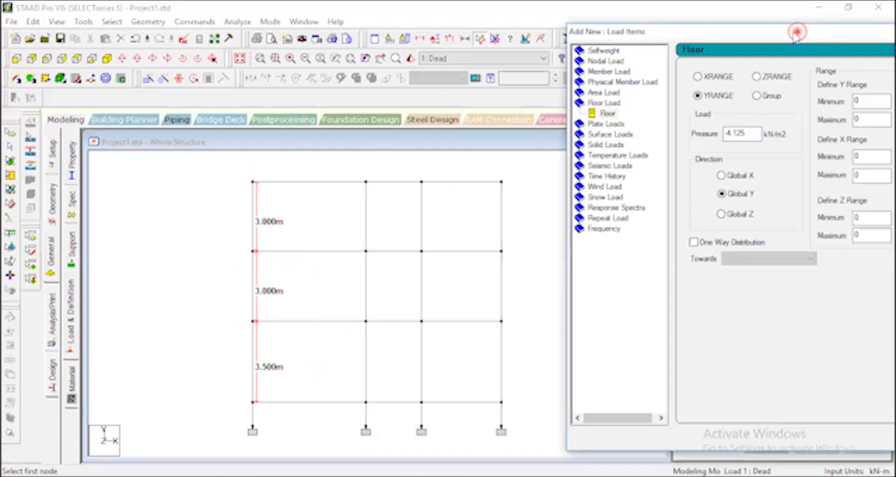
pyautogui.moveTo(796, 32); pyautogui.dragTo(614, 25)
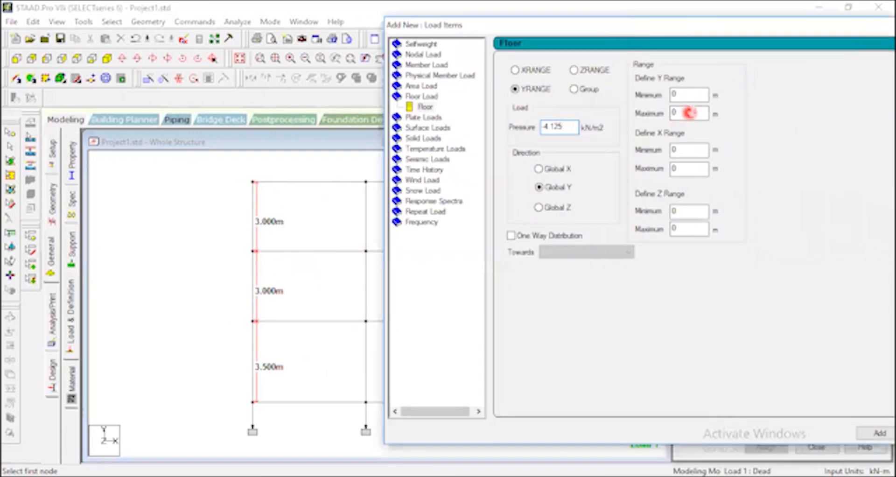
pyautogui.click(696, 100)
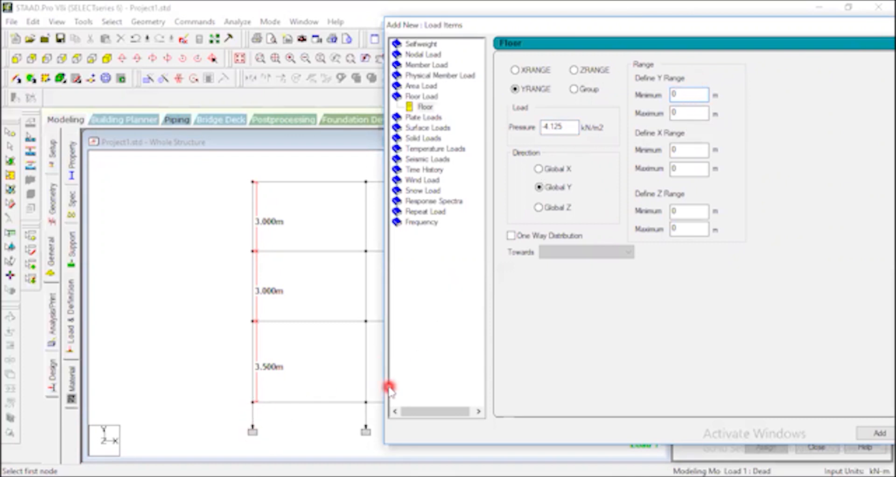
pyautogui.write('1')
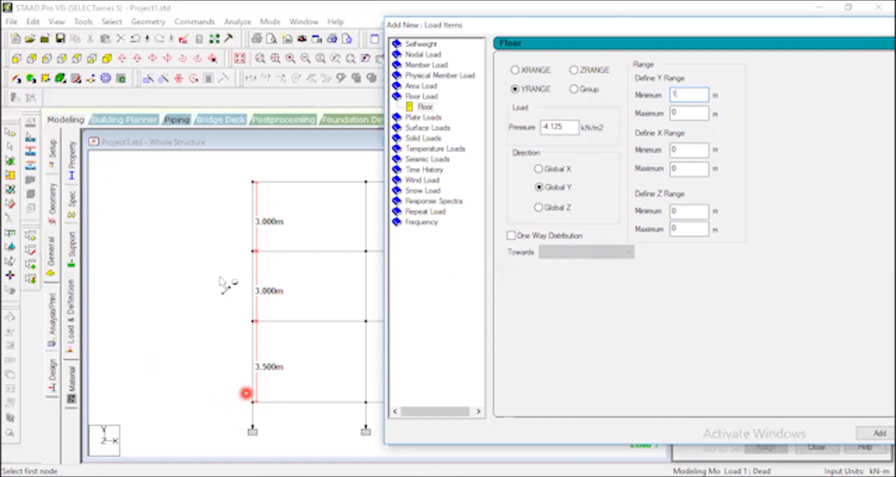
pyautogui.click(252, 426)
pyautogui.click(252, 402)
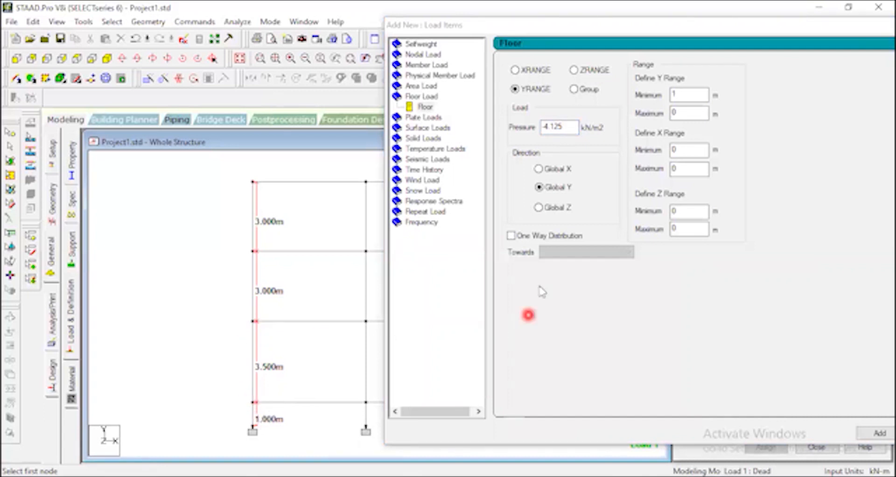
# Step: Set the floor load's maximum Y to 3.5 m, add it to the Dead load case and close the load dialog
pyautogui.click(686, 112)
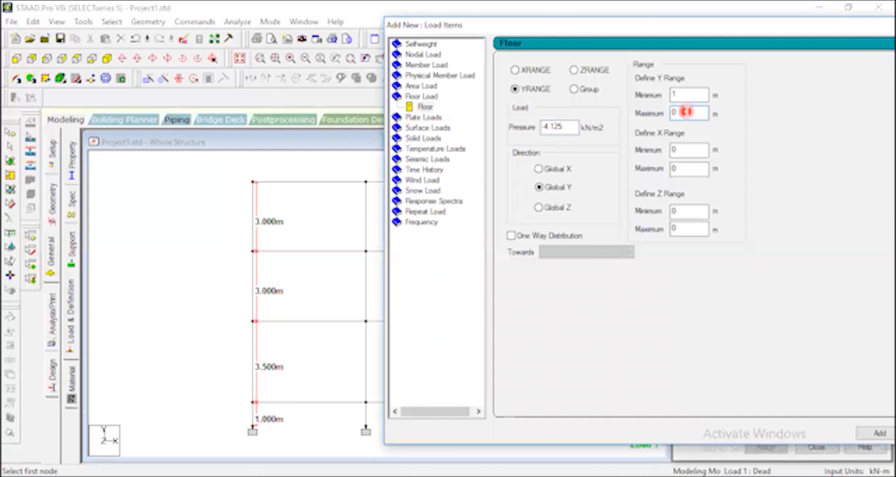
pyautogui.write('4')
pyautogui.press('BackSpace')
pyautogui.write('3.5')
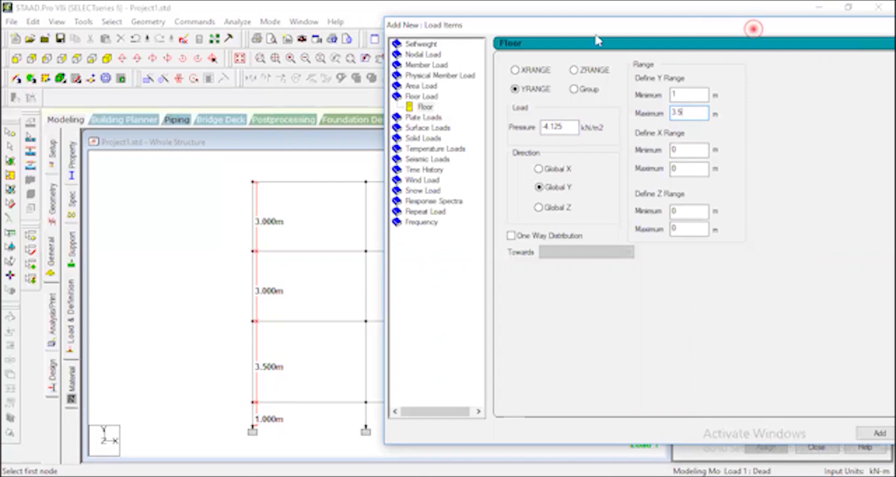
pyautogui.moveTo(753, 29); pyautogui.dragTo(593, 37)
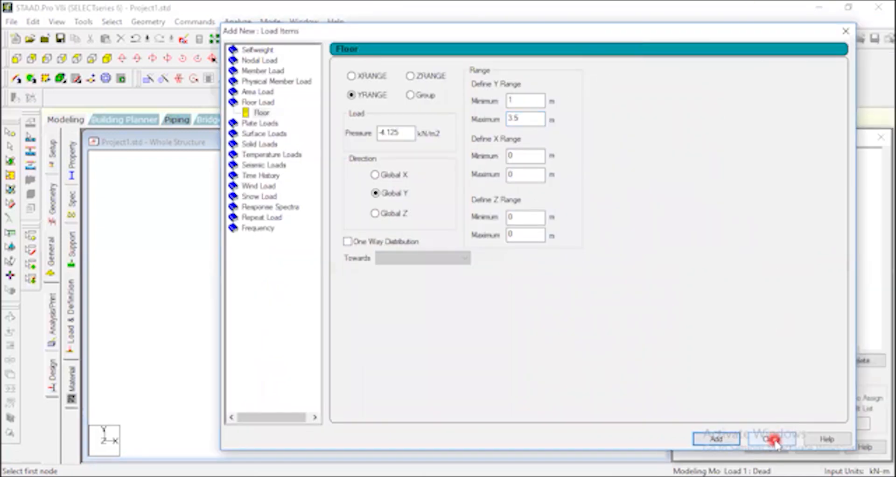
pyautogui.click(772, 439)
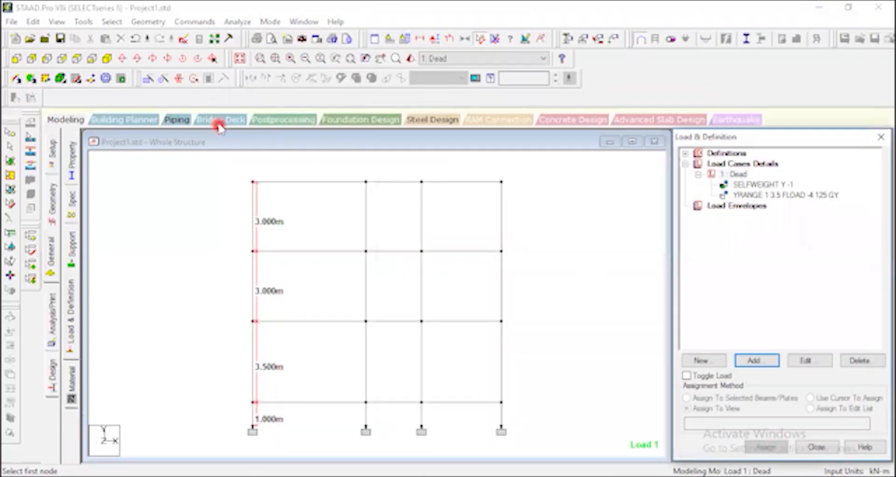
# Step: Display the new floor load on the model in isometric and front views, and save the modified structure
pyautogui.click(106, 59)
pyautogui.click(763, 195)
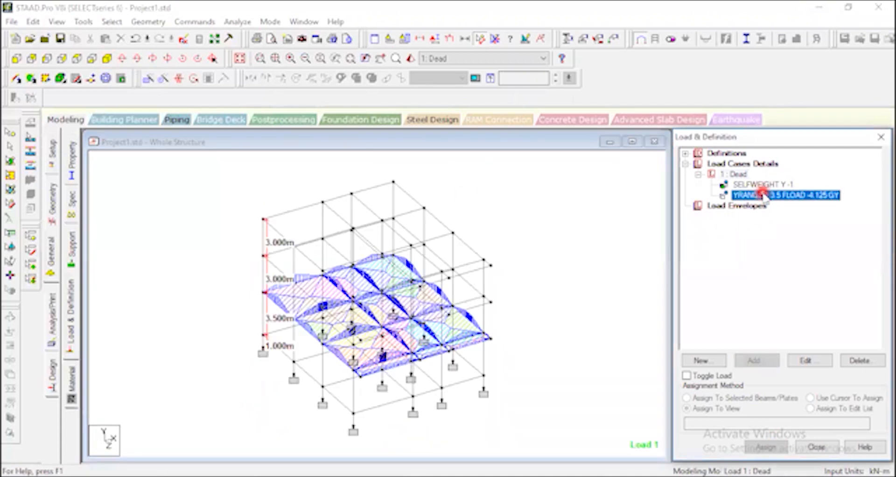
pyautogui.click(15, 60)
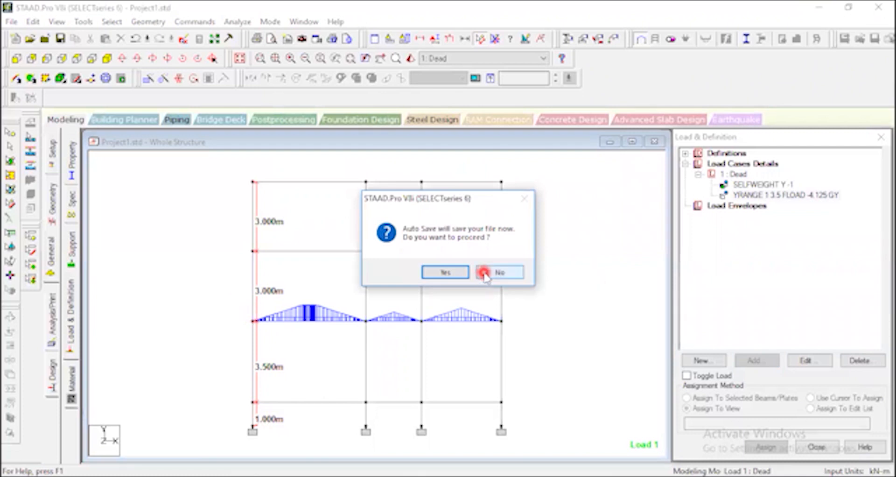
pyautogui.click(455, 272)
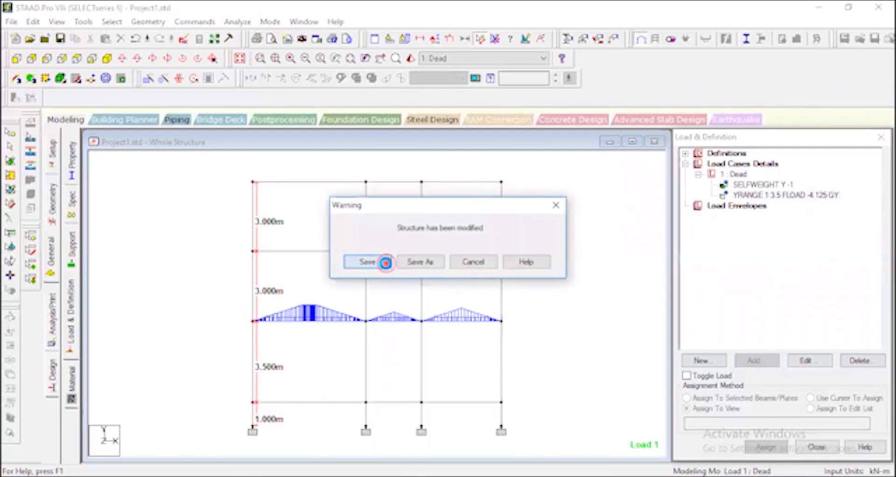
pyautogui.click(385, 263)
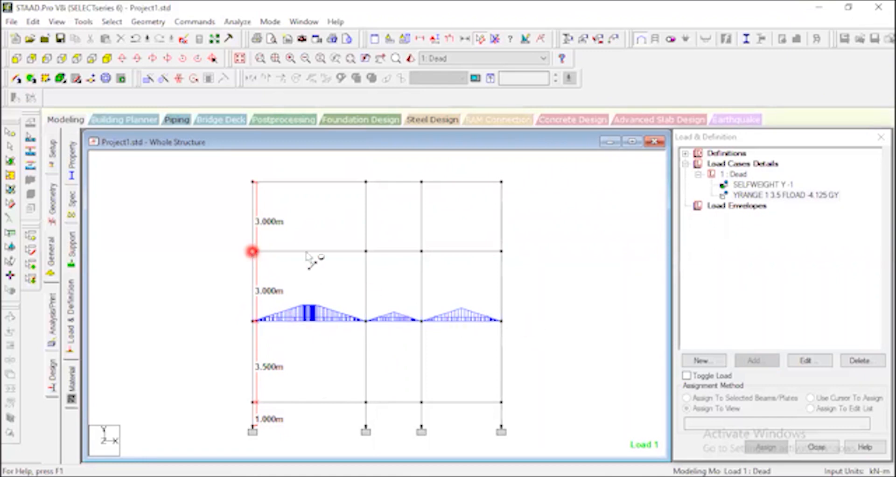
# Step: Start another Dead floor load with a pressure of -4.125 kN/m2 and minimum Y of 4 m, without one-way distribution
pyautogui.click(739, 175)
pyautogui.click(758, 360)
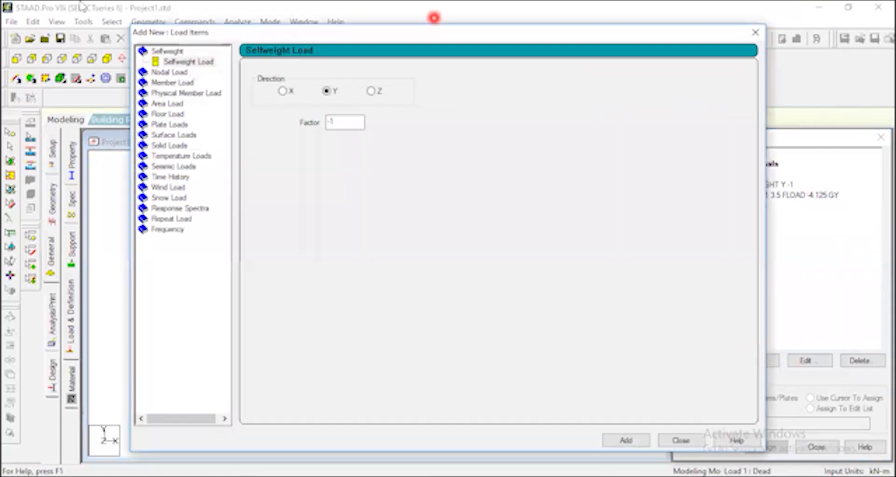
pyautogui.click(167, 114)
pyautogui.click(322, 135)
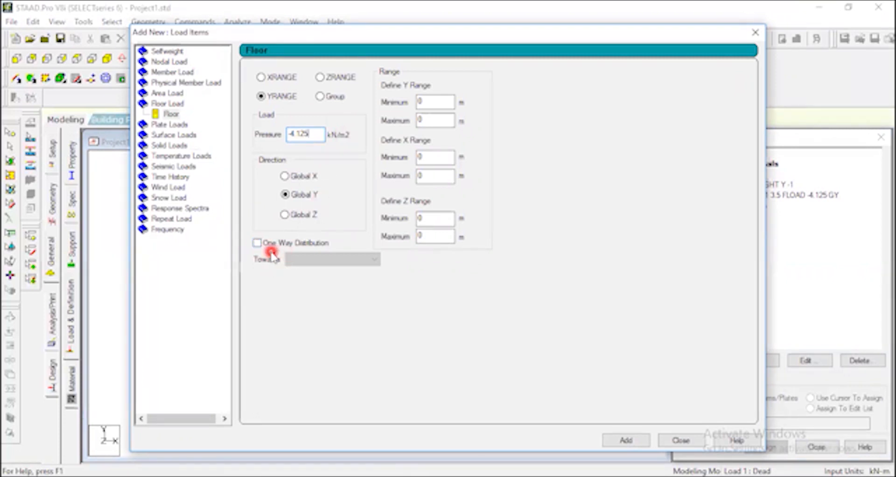
pyautogui.click(257, 244)
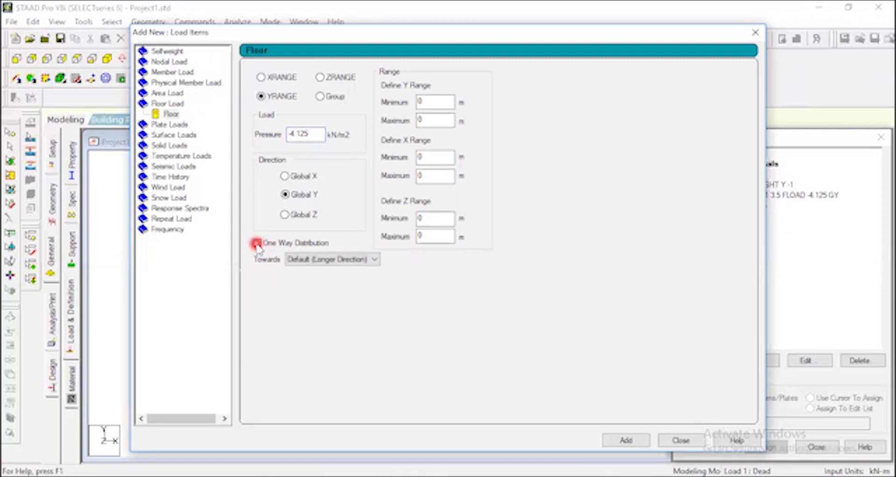
pyautogui.click(256, 243)
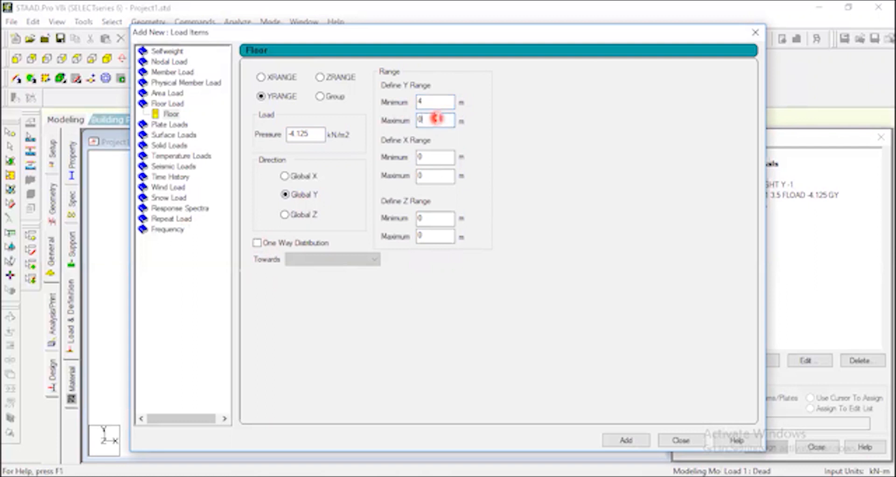
# Step: Move the load dialog aside and measure the outer column line from its support up to the floor beam below the roof
pyautogui.moveTo(509, 39); pyautogui.dragTo(792, 32)
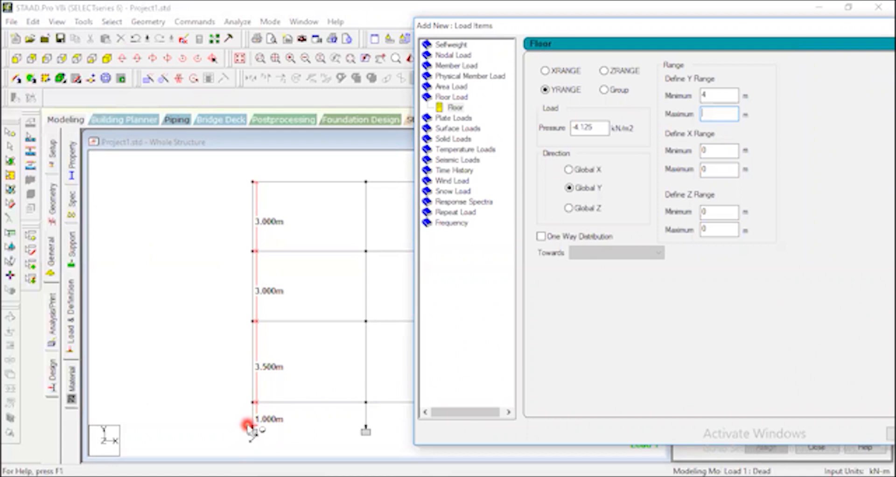
pyautogui.click(251, 427)
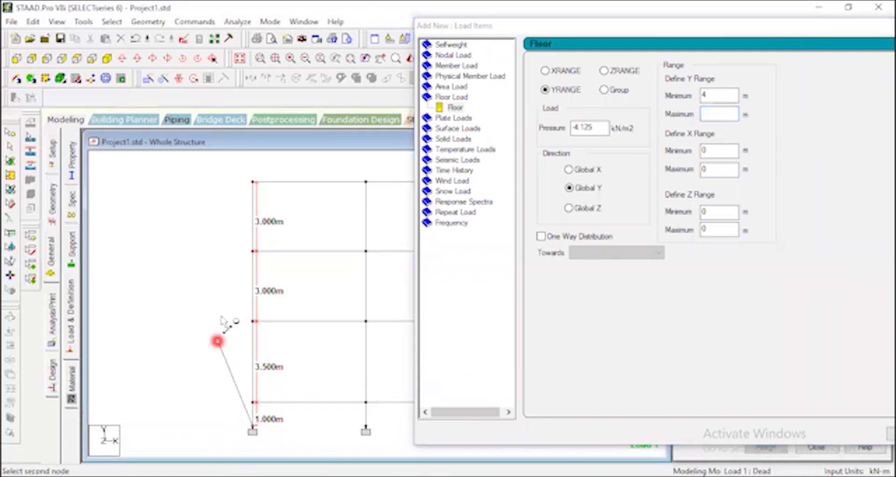
pyautogui.click(254, 251)
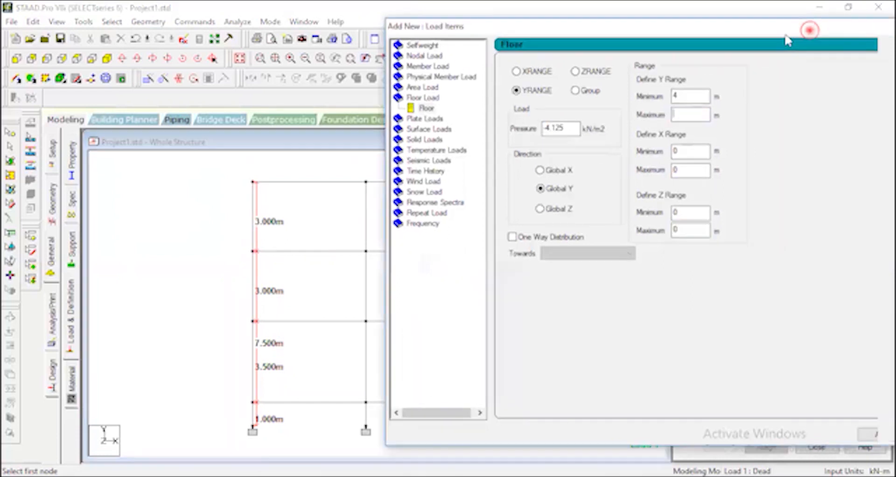
# Step: Set the floor load's maximum Y to 7.5 m, add it to the Dead load case and close the load dialog
pyautogui.moveTo(810, 27); pyautogui.dragTo(426, 68)
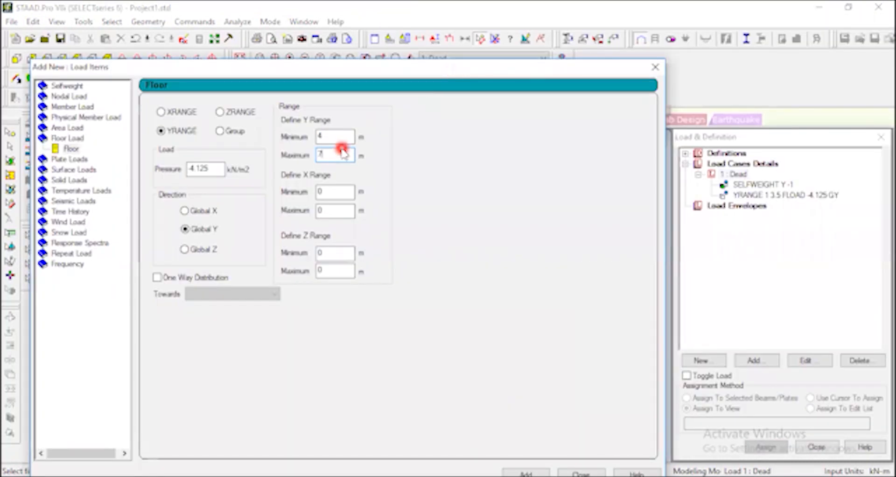
pyautogui.write('.5')
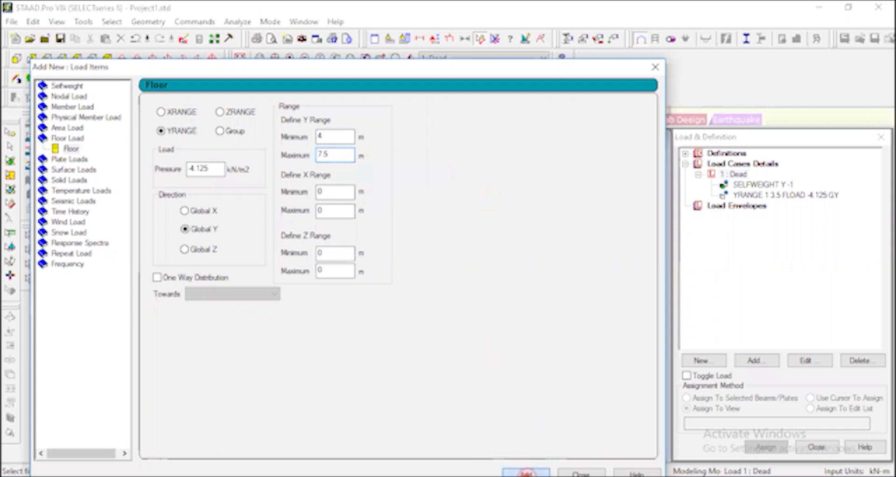
pyautogui.click(526, 472)
pyautogui.click(581, 472)
# Step: Display the 4 to 7.5 m floor load on the model, clear the member selection and switch to front view
pyautogui.click(788, 205)
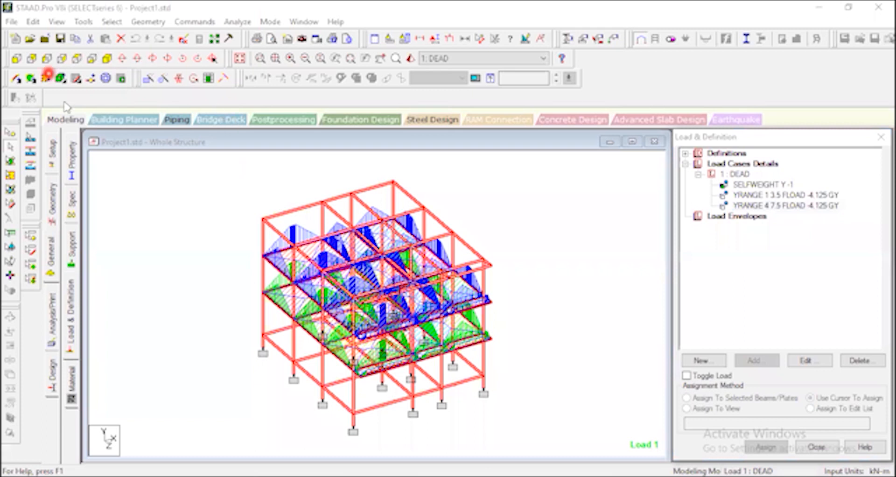
pyautogui.click(208, 221)
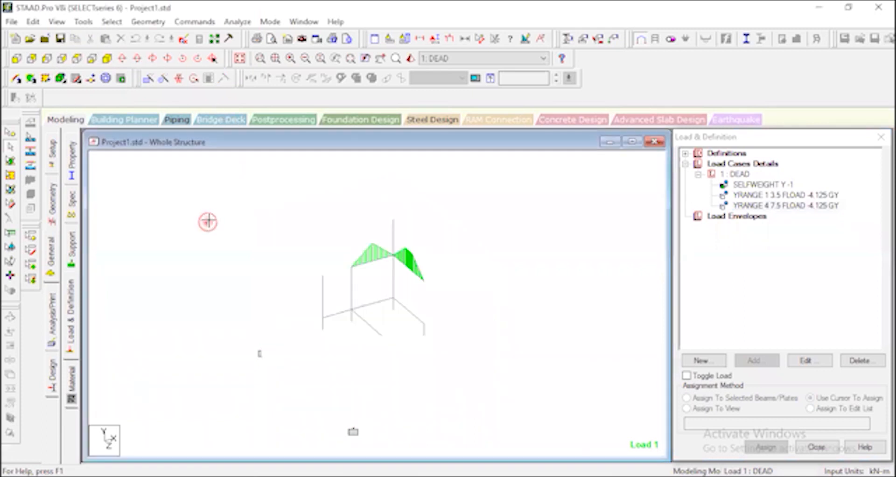
pyautogui.click(18, 59)
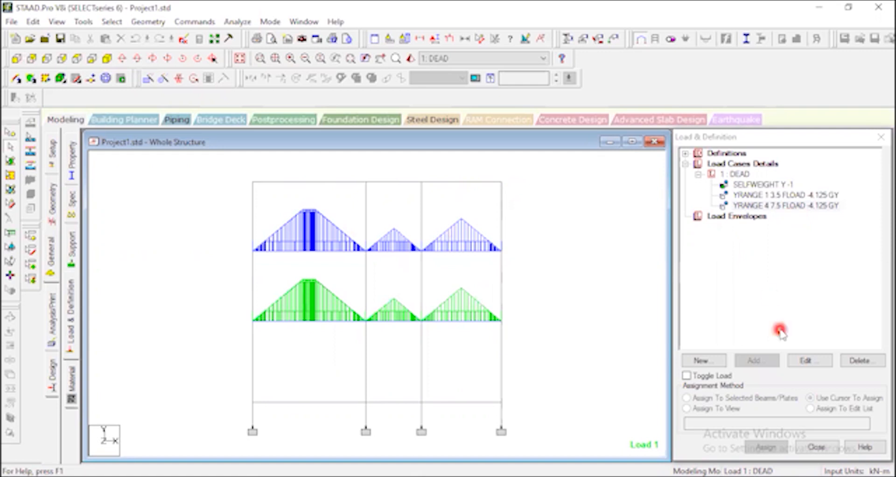
# Step: Start a further floor load item in the Dead load case and set its pressure to -4.125 kN/m2
pyautogui.click(742, 173)
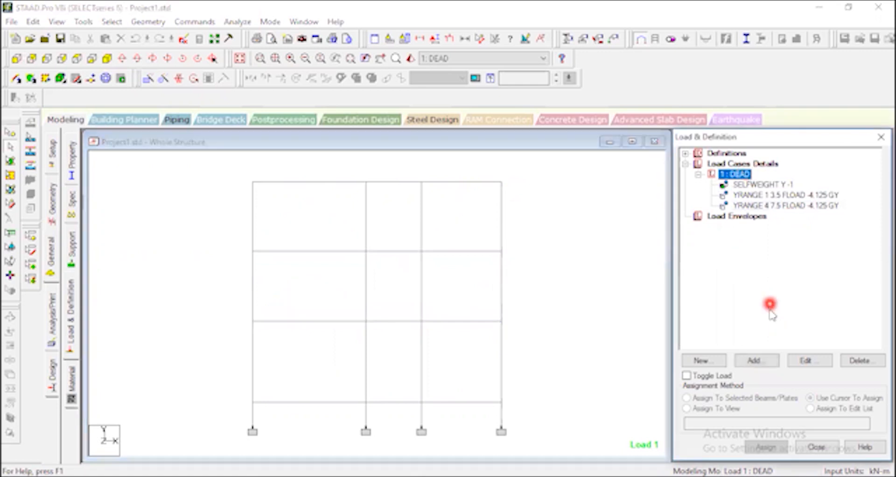
pyautogui.click(768, 360)
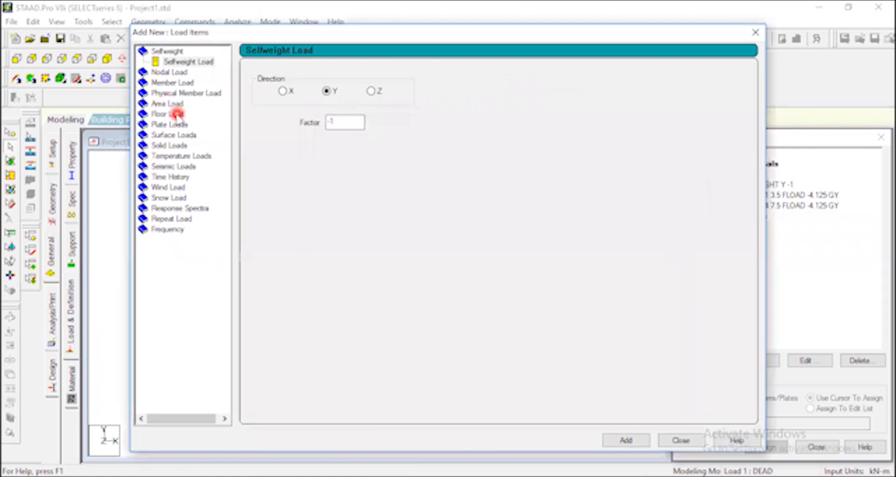
pyautogui.click(177, 114)
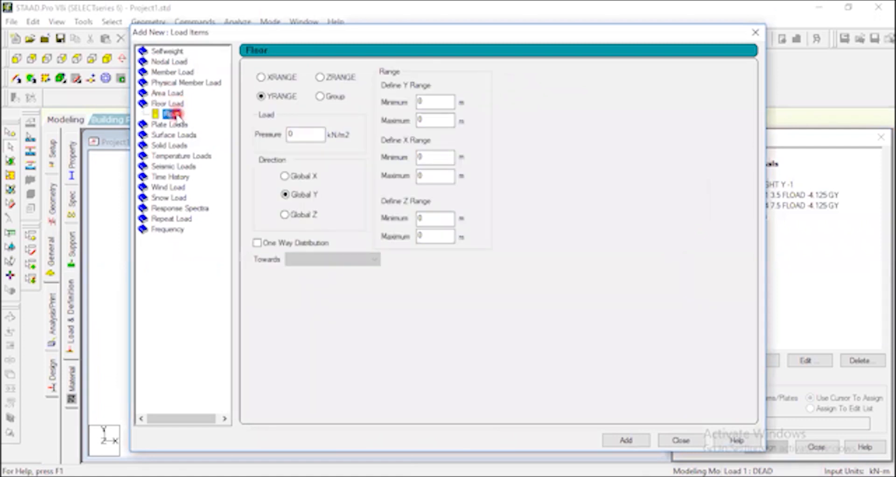
pyautogui.click(307, 135)
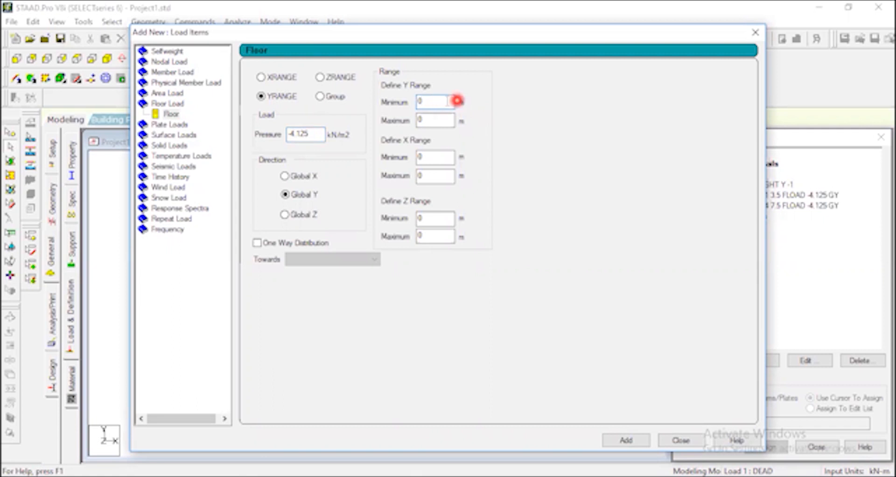
# Step: Move the load dialog aside and measure the outer column line from its support to the beam below the roof and to the roof
pyautogui.moveTo(556, 31); pyautogui.dragTo(838, 24)
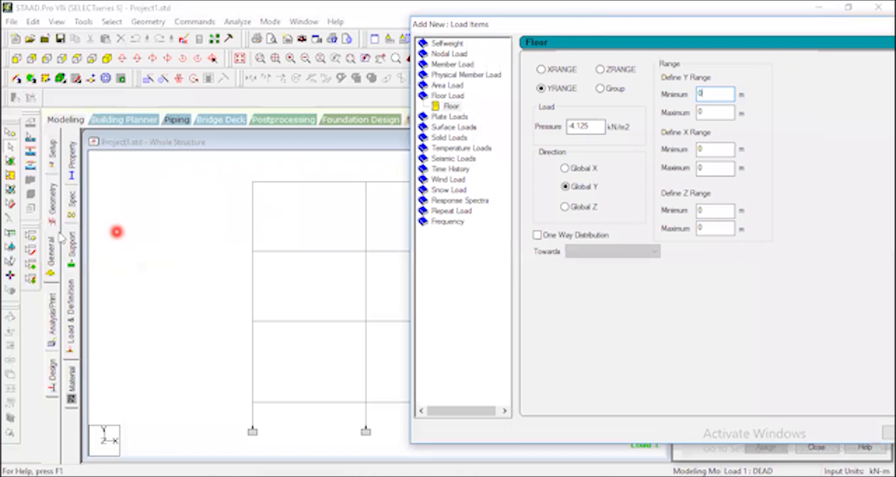
pyautogui.click(258, 184)
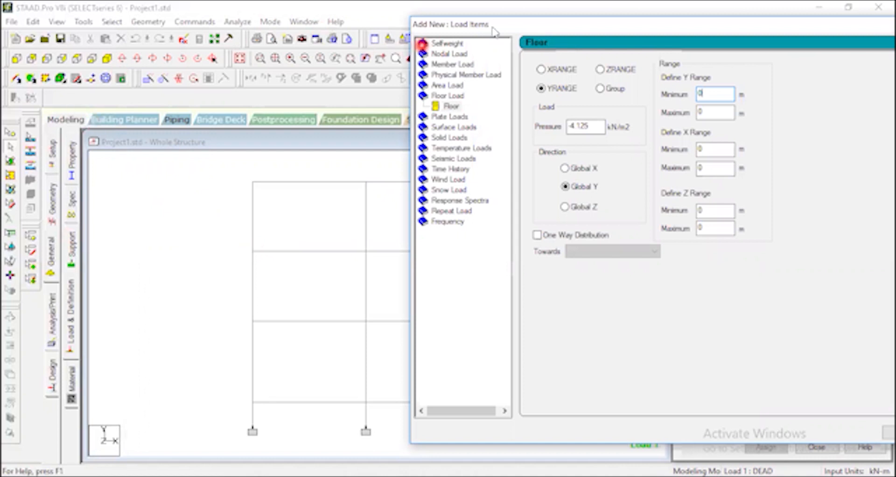
pyautogui.moveTo(494, 31); pyautogui.dragTo(558, 23)
pyautogui.moveTo(857, 16); pyautogui.dragTo(894, 123)
pyautogui.click(480, 39)
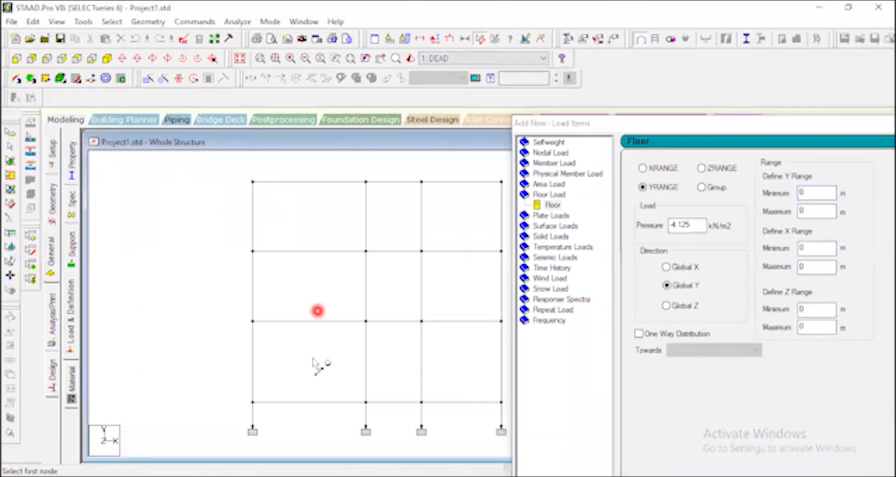
pyautogui.click(250, 427)
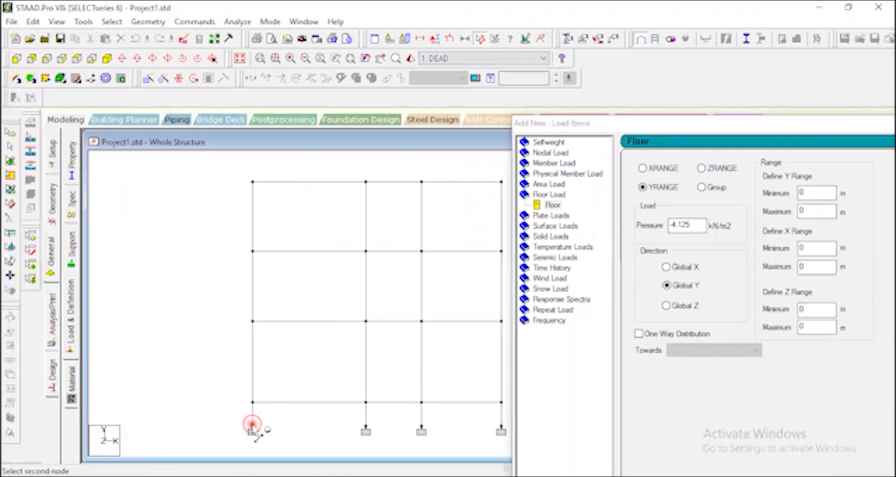
pyautogui.click(253, 252)
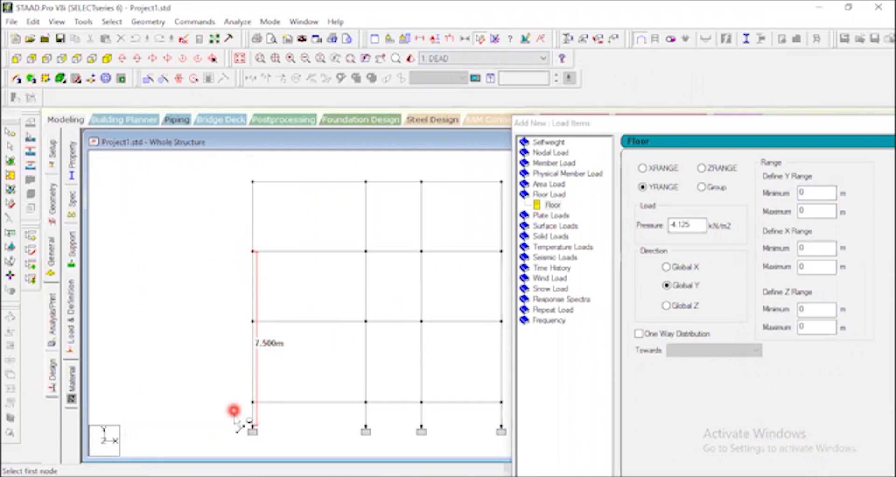
pyautogui.click(252, 423)
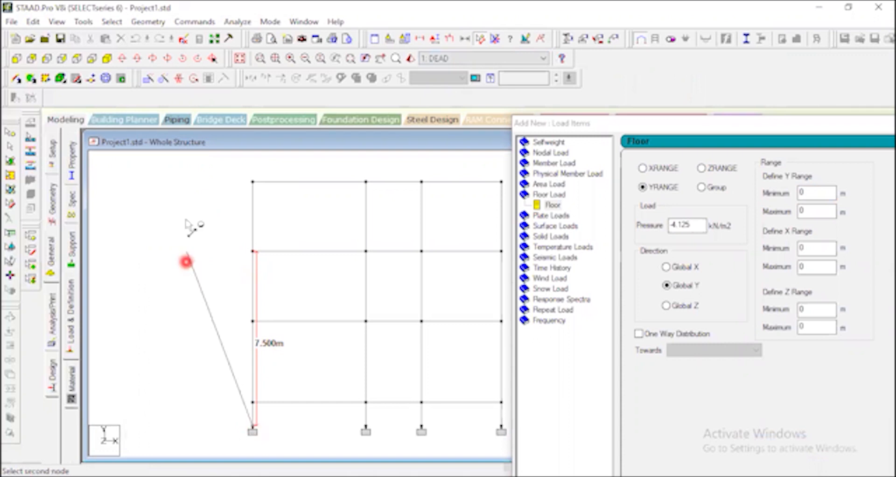
pyautogui.click(252, 182)
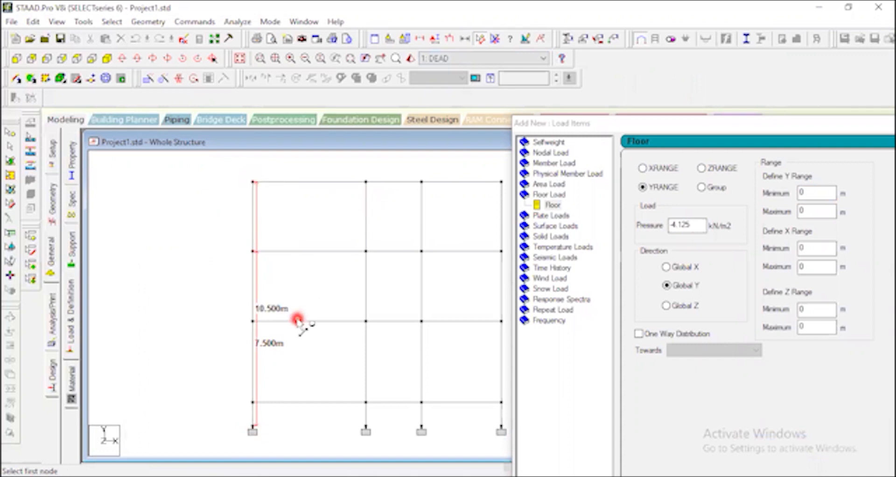
# Step: Set the floor load's Y range from 8 to 10.5 m, add it to the Dead load case and close the load dialog
pyautogui.click(711, 133)
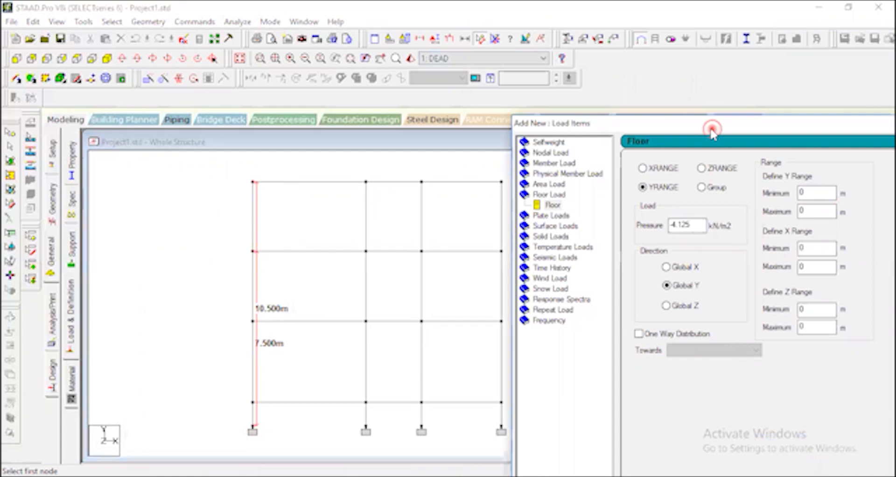
pyautogui.moveTo(712, 130); pyautogui.dragTo(333, 90)
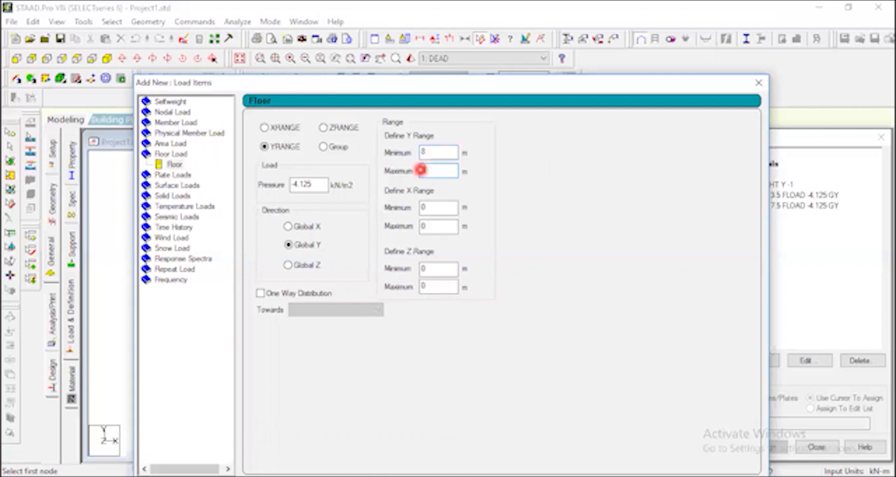
pyautogui.write('.5')
pyautogui.click(622, 463)
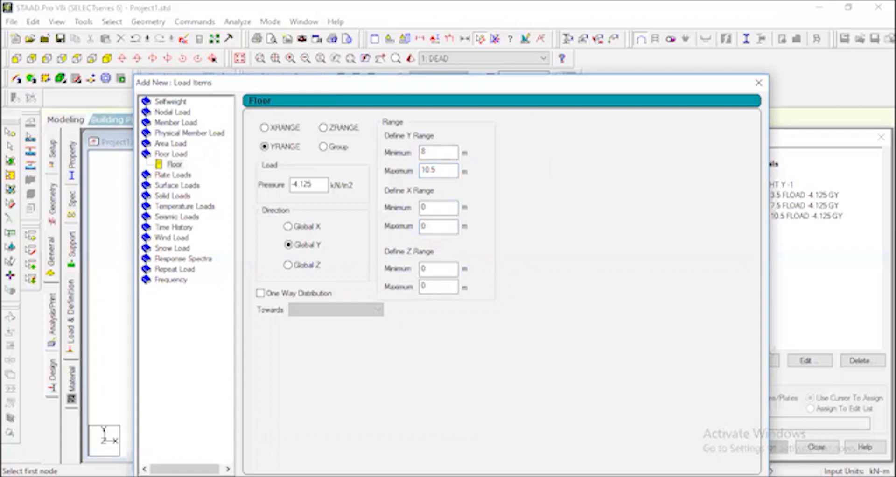
pyautogui.press('Escape')
pyautogui.click(777, 295)
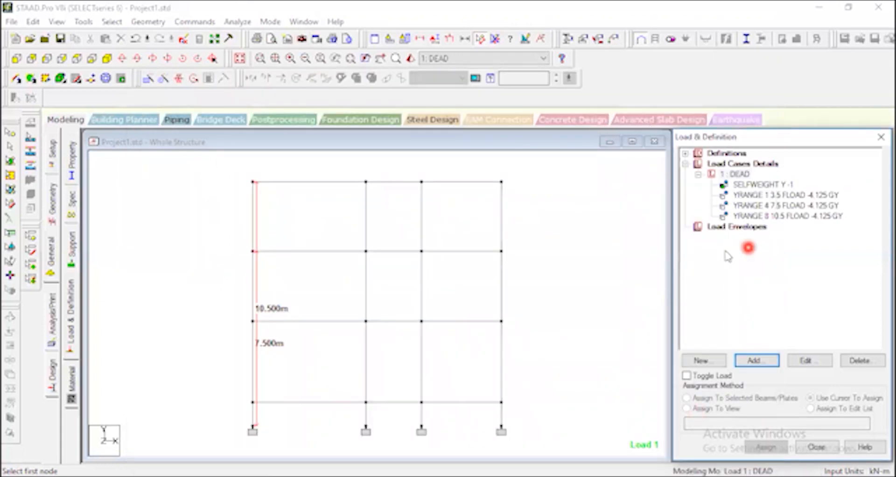
# Step: Display the 8 to 10.5 m floor load on the model, switch to the isometric view and leave the node distance tool
pyautogui.click(799, 217)
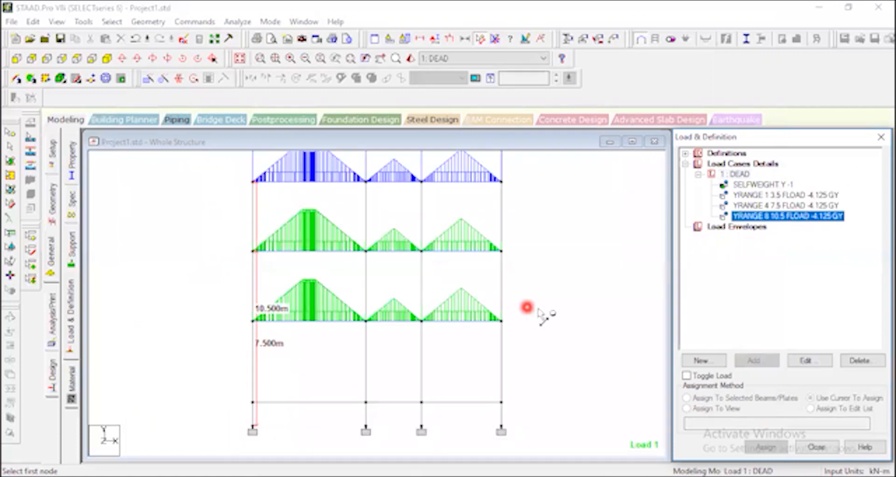
pyautogui.scroll(-1, 539, 304)
pyautogui.scroll(-1, 541, 303)
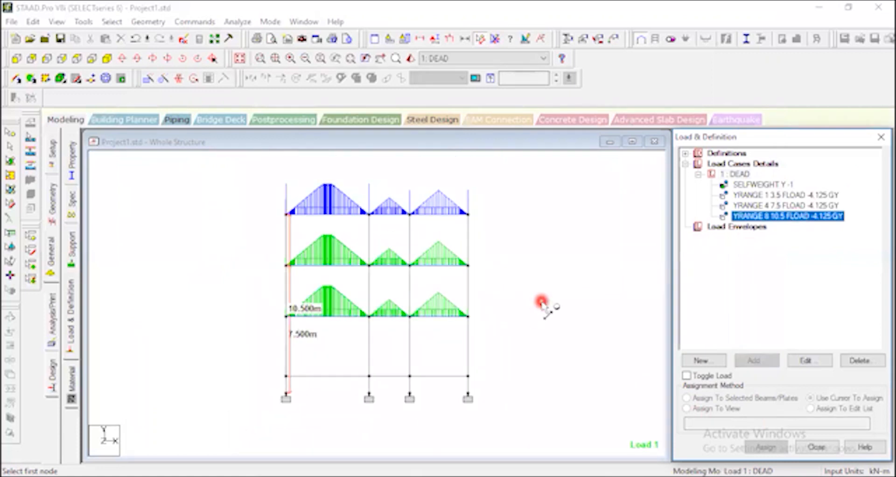
pyautogui.click(562, 256)
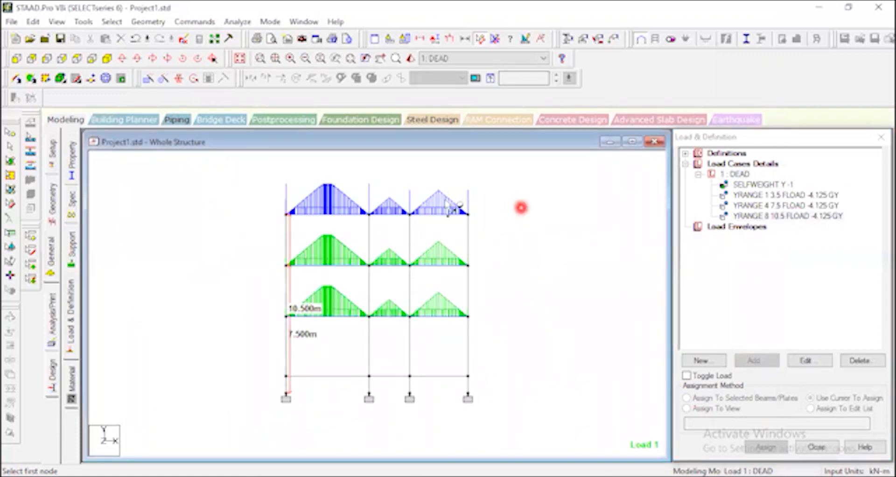
pyautogui.click(107, 59)
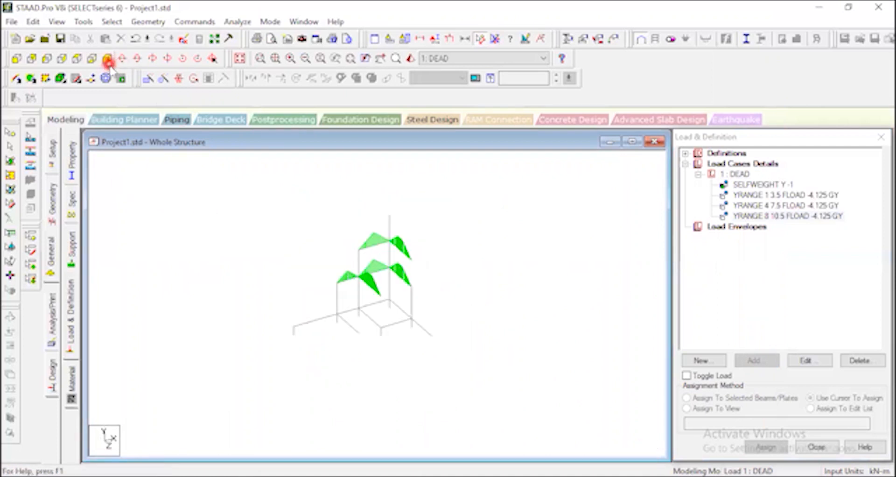
pyautogui.moveTo(264, 291); pyautogui.dragTo(290, 156)
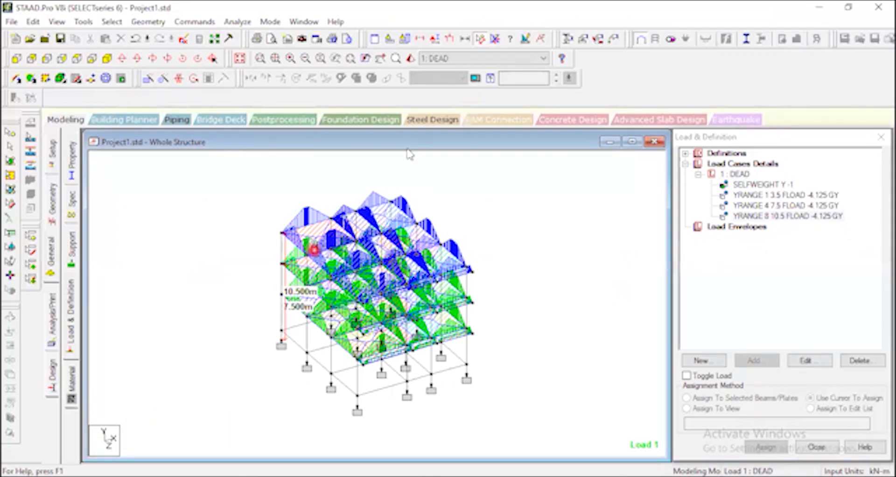
pyautogui.click(480, 39)
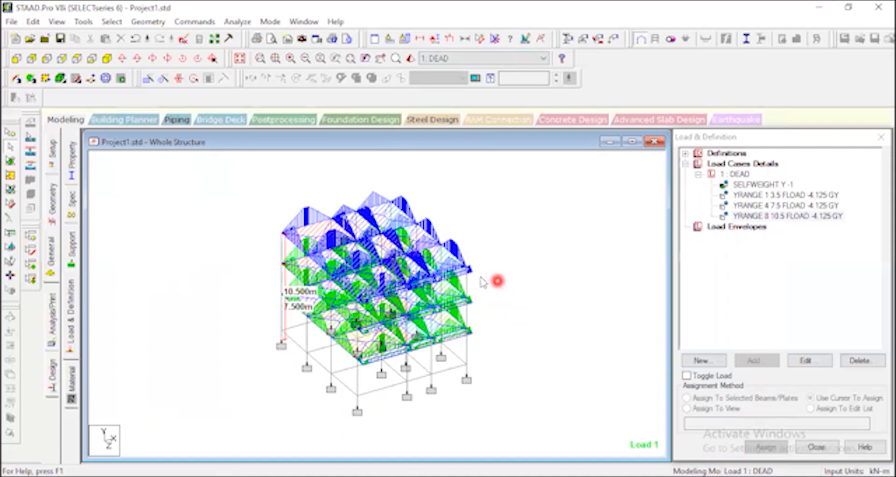
# Step: Delete the 8 to 10.5 m, 1 to 3.5 m and 4 to 7.5 m floor loads from the Dead load case
pyautogui.click(862, 228)
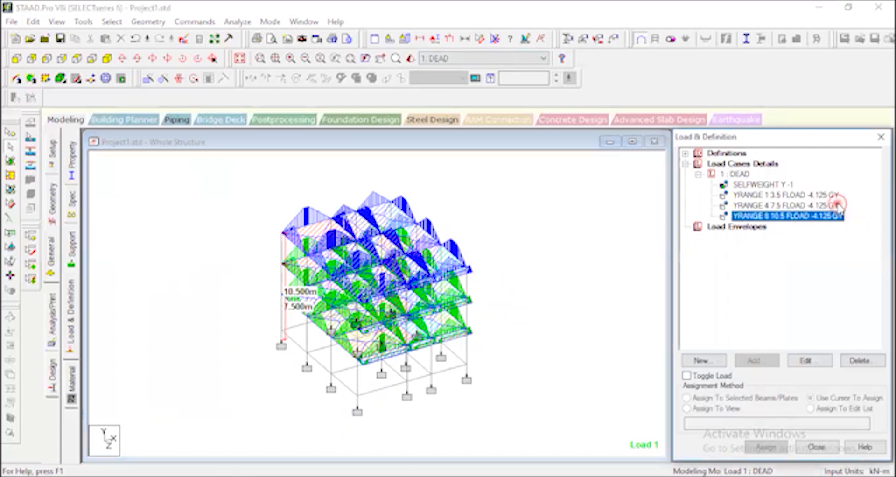
pyautogui.click(861, 361)
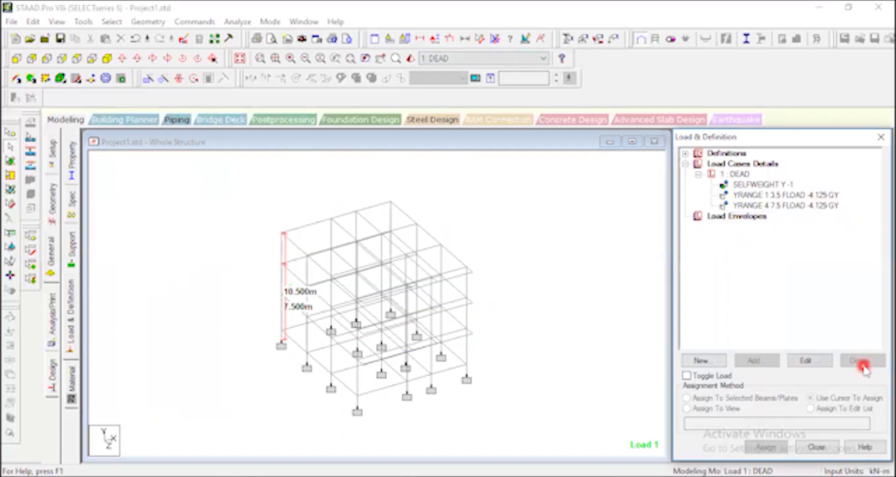
pyautogui.click(814, 195)
pyautogui.click(865, 361)
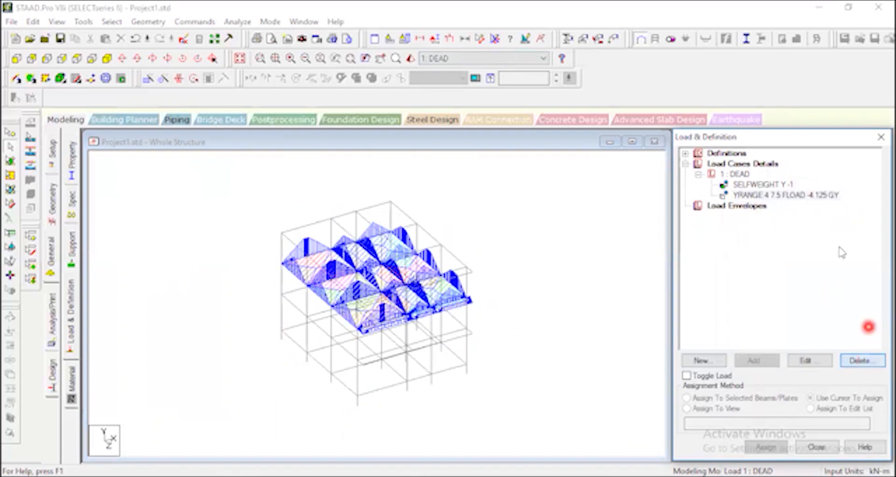
pyautogui.click(816, 195)
pyautogui.click(861, 360)
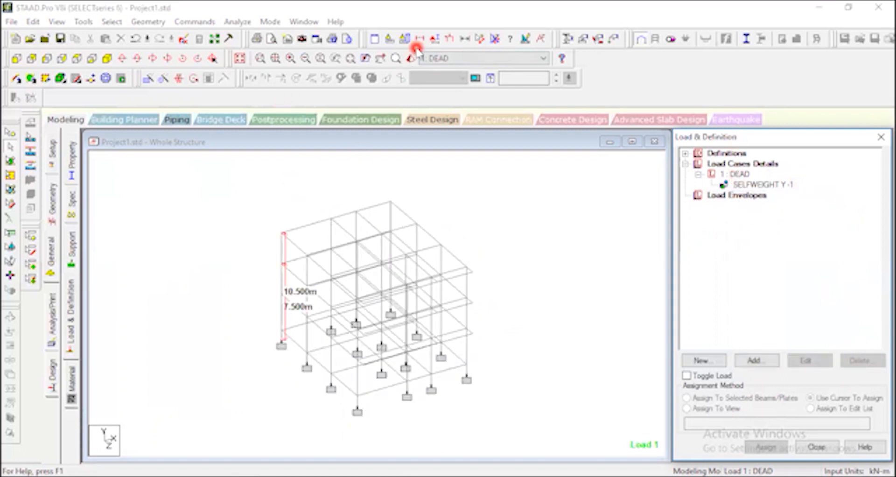
# Step: Remove the measured distances from the model and switch to the front view
pyautogui.click(497, 40)
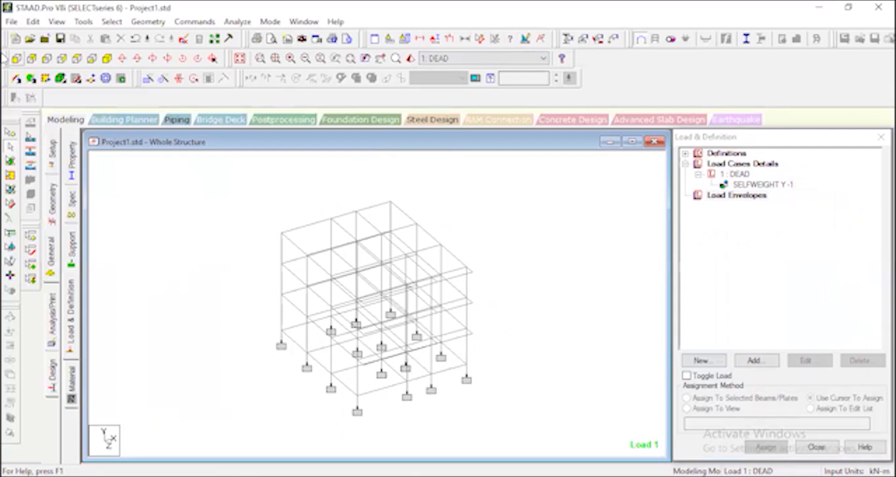
pyautogui.click(16, 58)
pyautogui.click(761, 184)
pyautogui.click(736, 173)
pyautogui.click(556, 213)
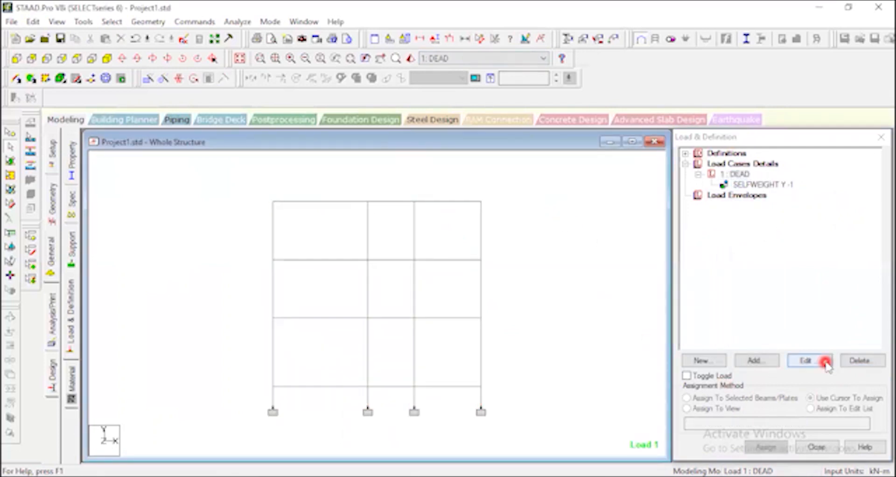
# Step: Start a new Y-range floor load item in the Dead load case and set its pressure to -4.125 kN/m2
pyautogui.click(735, 174)
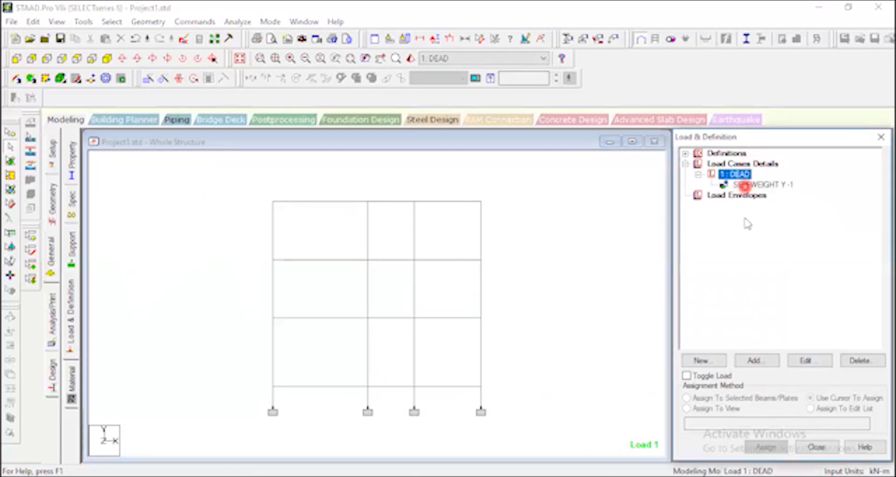
pyautogui.click(752, 360)
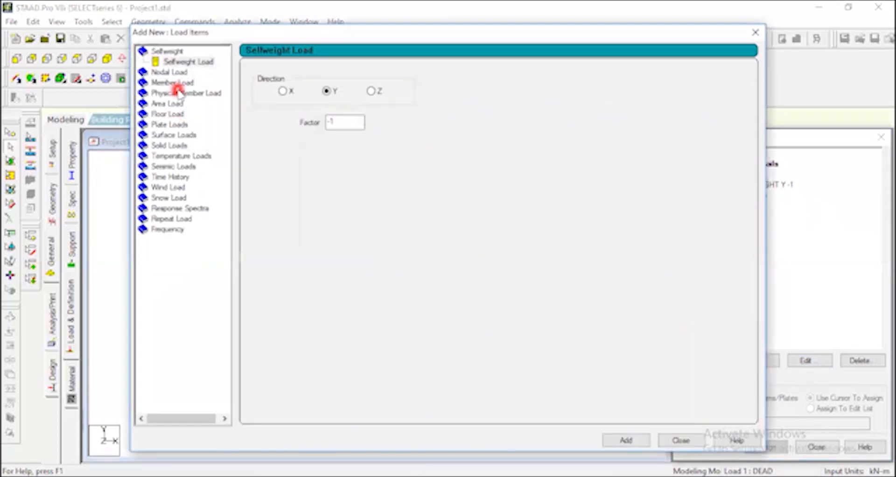
pyautogui.click(175, 114)
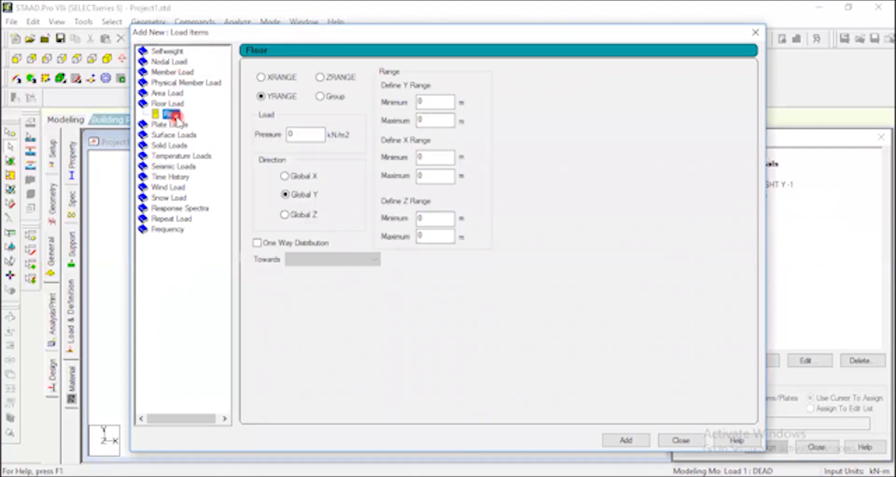
pyautogui.click(303, 134)
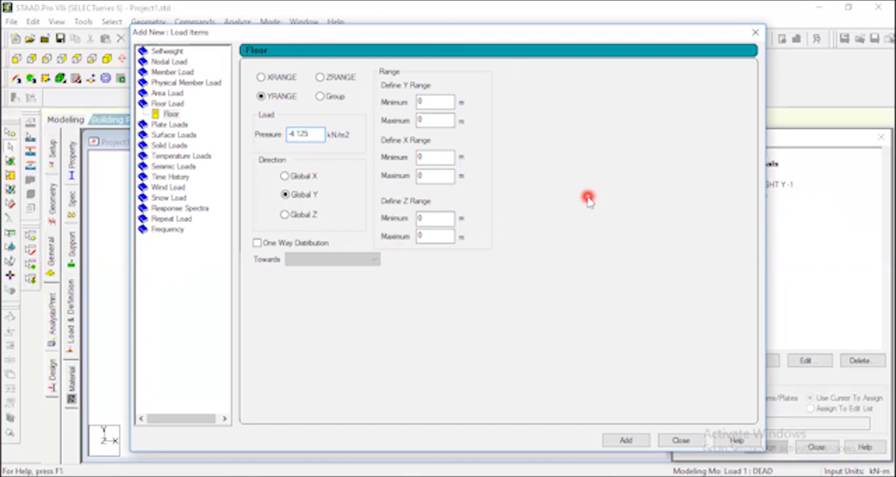
# Step: Move the load dialog clear of the frame and measure the outer column line from its support to the second beam level and to the roof
pyautogui.moveTo(687, 39); pyautogui.dragTo(895, 16)
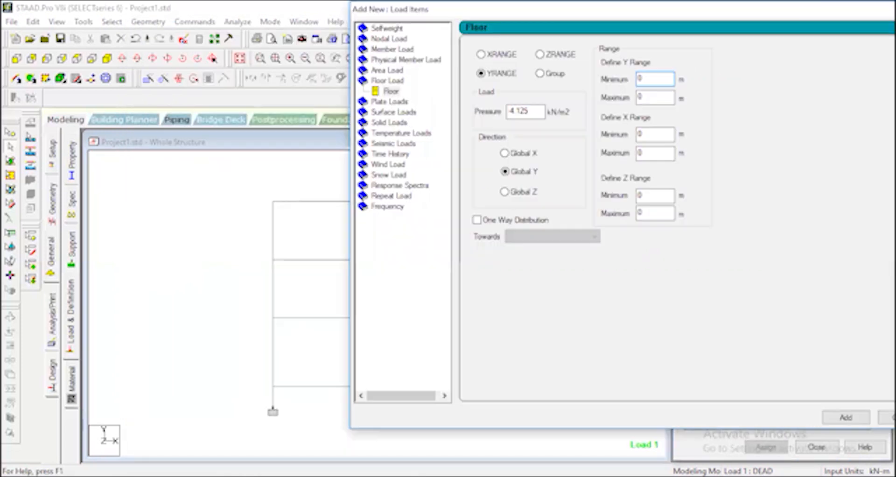
pyautogui.moveTo(800, 14); pyautogui.dragTo(709, 138)
pyautogui.click(481, 40)
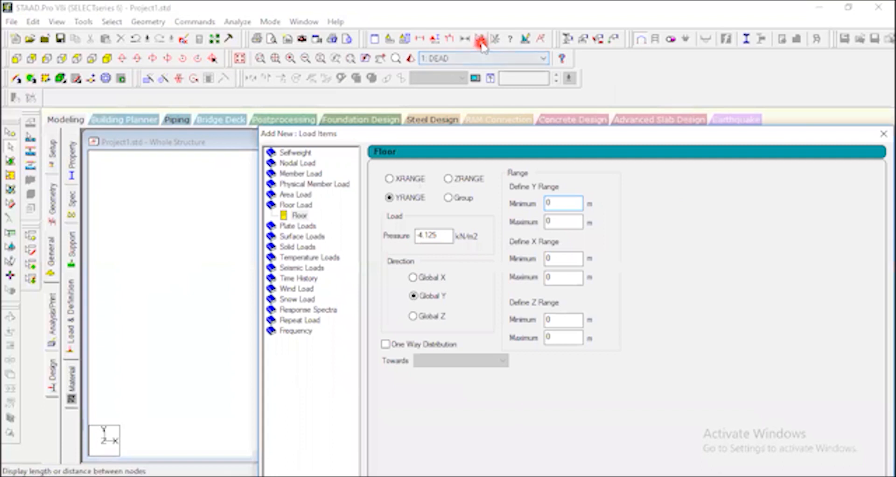
pyautogui.moveTo(634, 140); pyautogui.dragTo(725, 68)
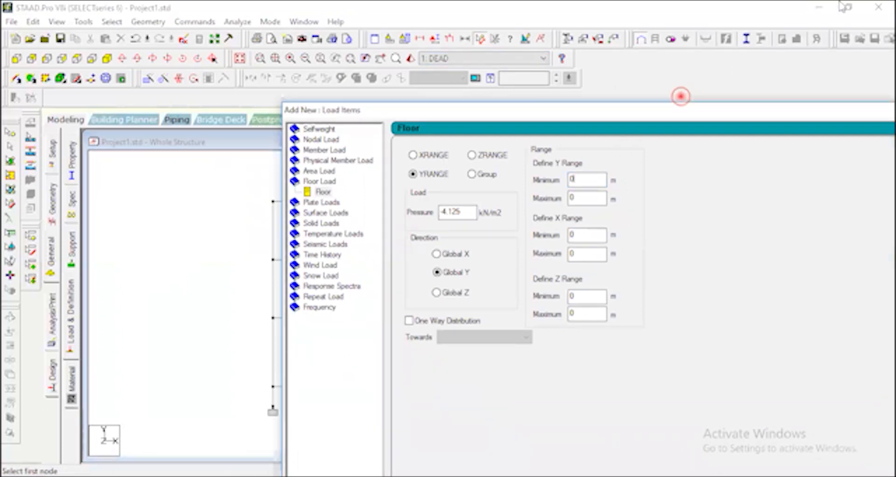
pyautogui.moveTo(680, 96); pyautogui.dragTo(831, 8)
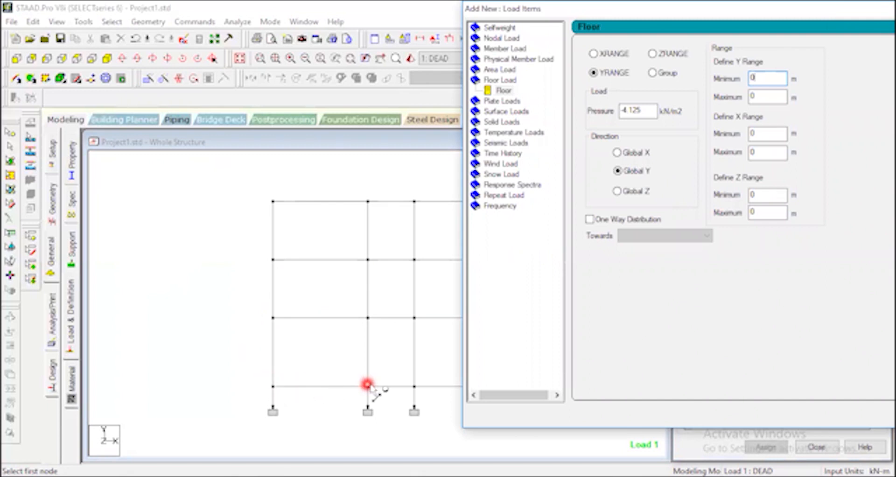
pyautogui.click(273, 407)
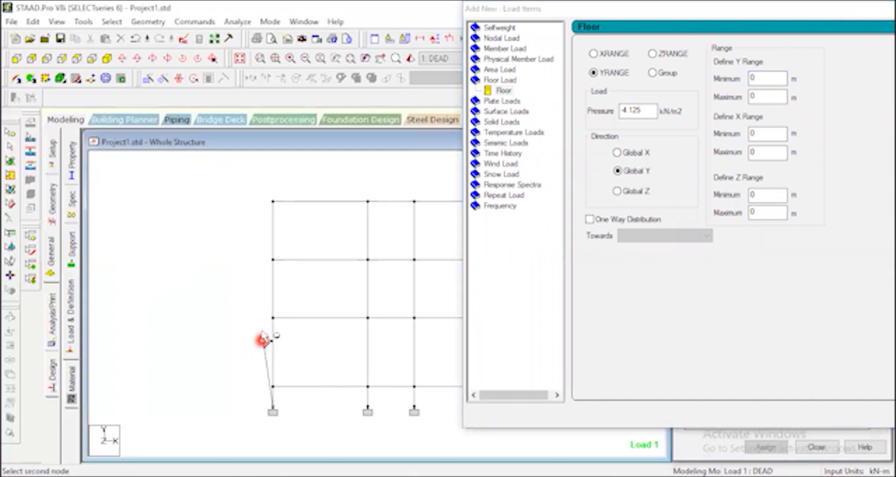
pyautogui.click(273, 319)
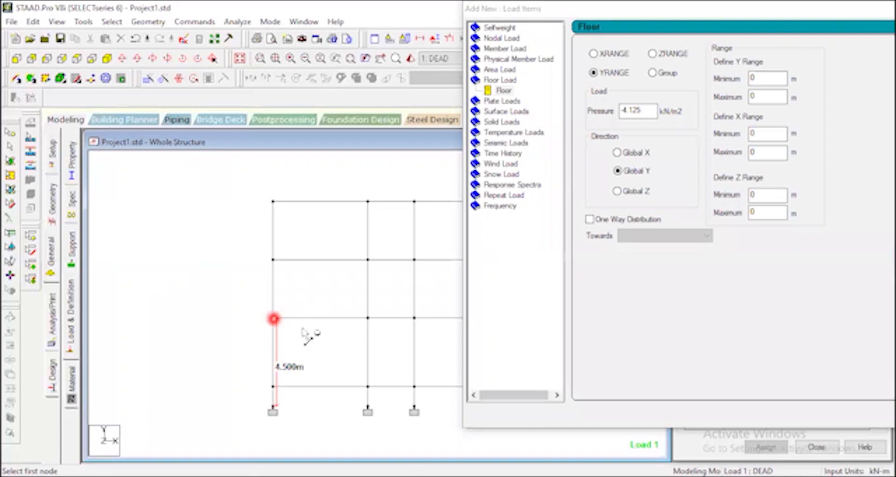
pyautogui.click(273, 406)
pyautogui.click(273, 202)
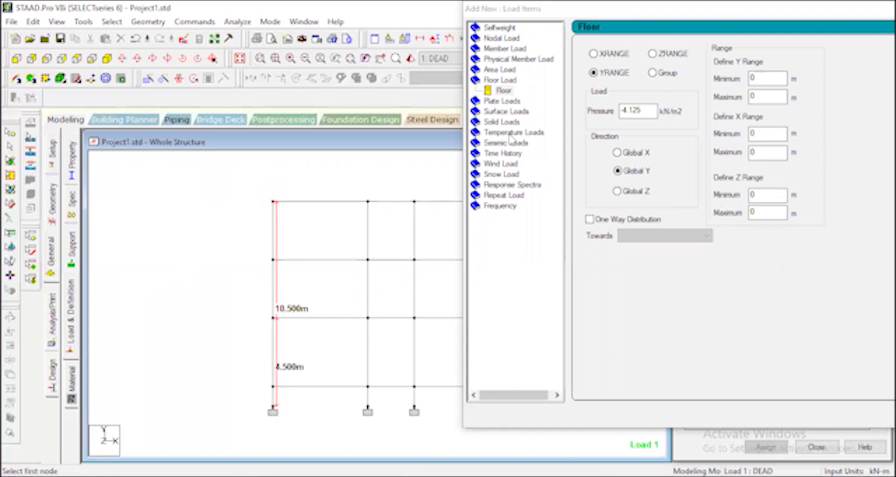
# Step: Set the floor load's Y range to 4.5 to 10.5 m, add it to the Dead load case and display it on the frame
pyautogui.click(426, 100)
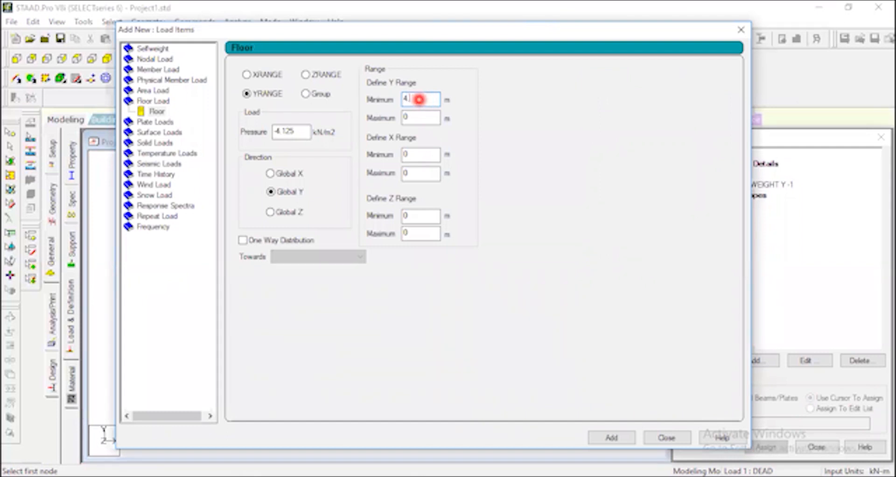
pyautogui.click(407, 118)
pyautogui.write('10.5')
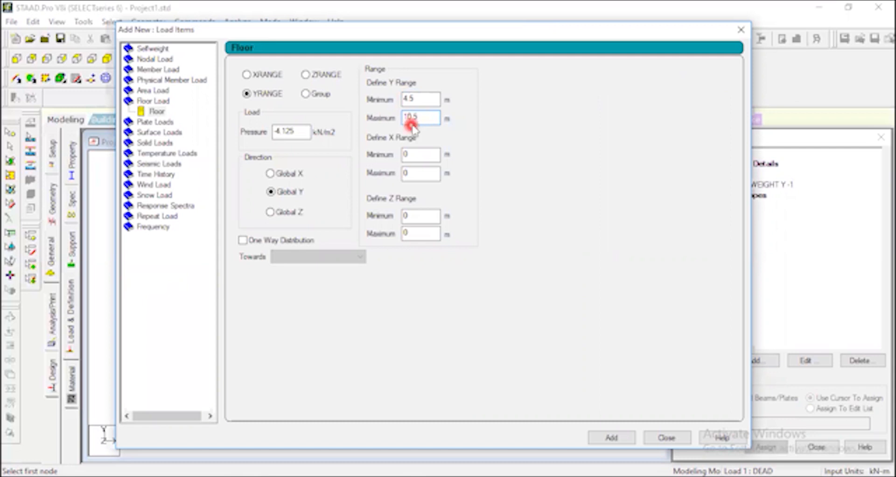
pyautogui.click(626, 437)
pyautogui.click(665, 435)
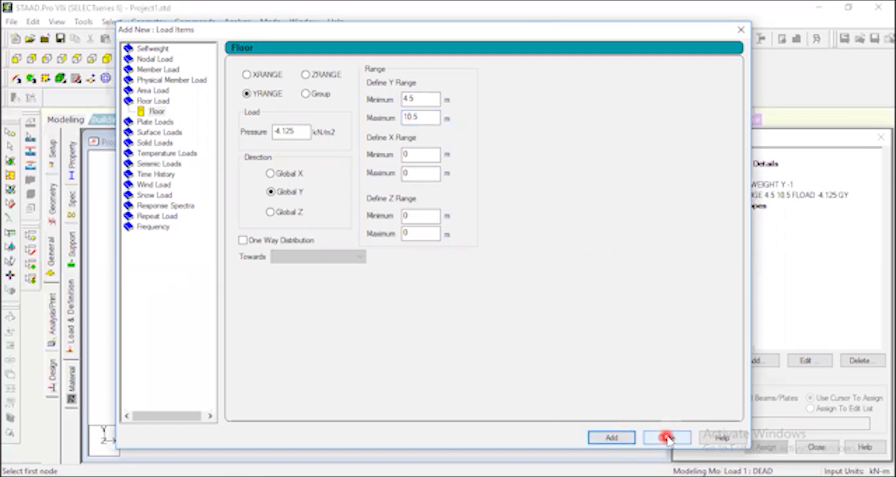
pyautogui.click(107, 58)
pyautogui.click(510, 176)
pyautogui.click(797, 191)
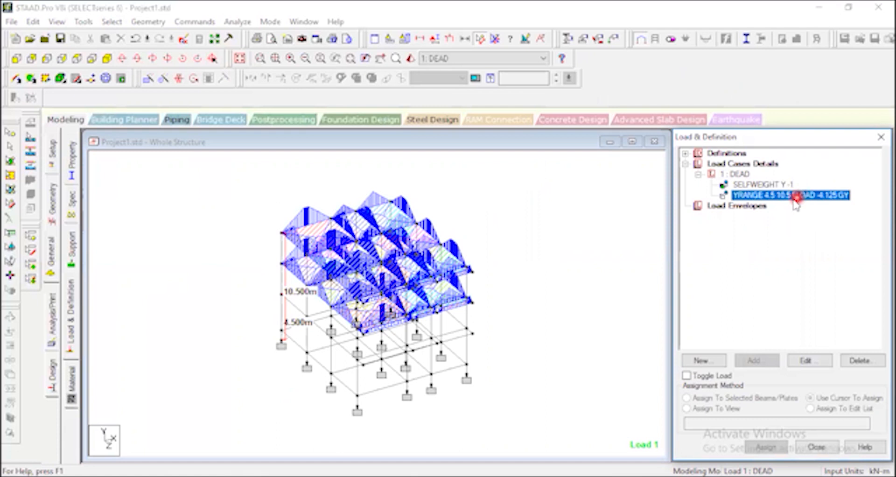
# Step: Edit the Dead floor load so that its minimum Y range is 3 m, and apply the change
pyautogui.click(17, 60)
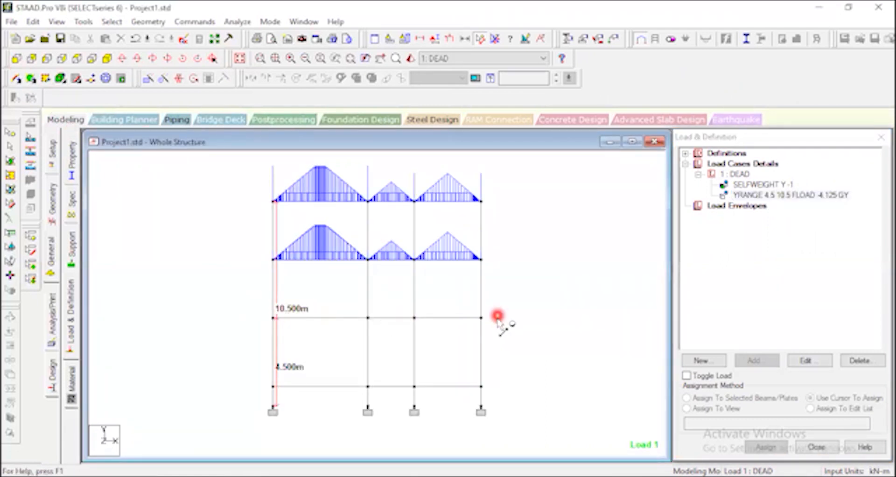
pyautogui.doubleClick(765, 195)
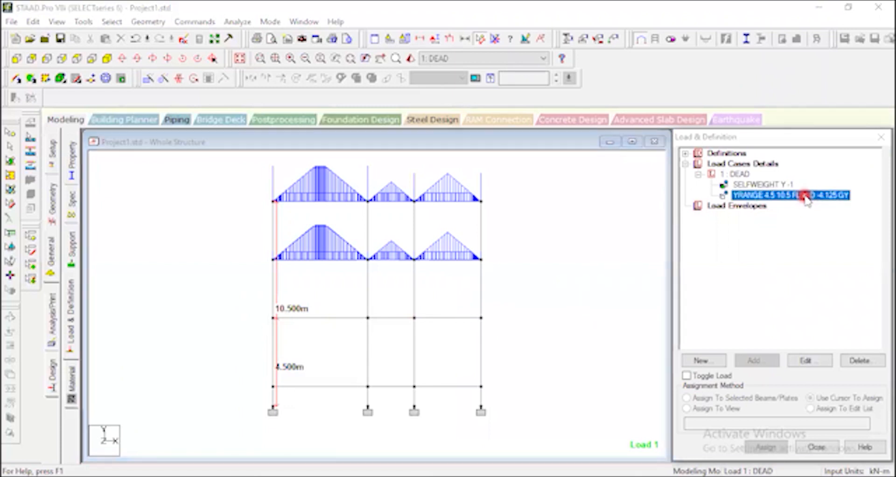
pyautogui.click(454, 99)
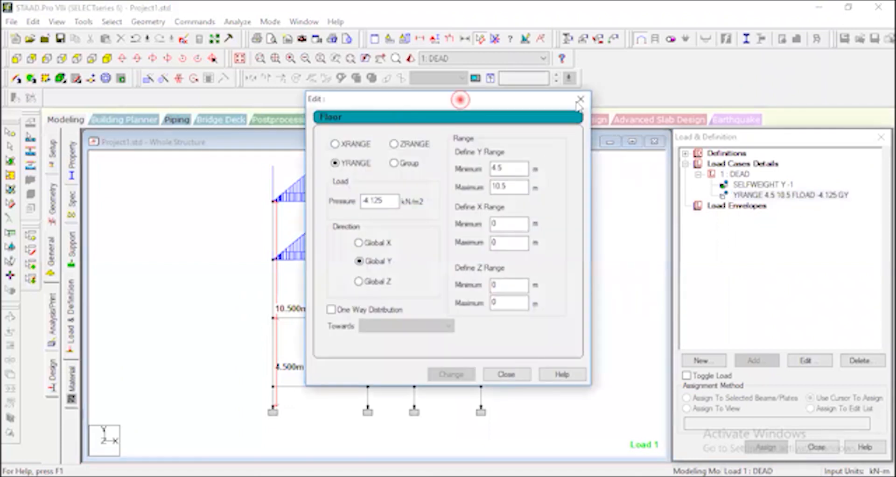
pyautogui.moveTo(460, 99); pyautogui.dragTo(746, 59)
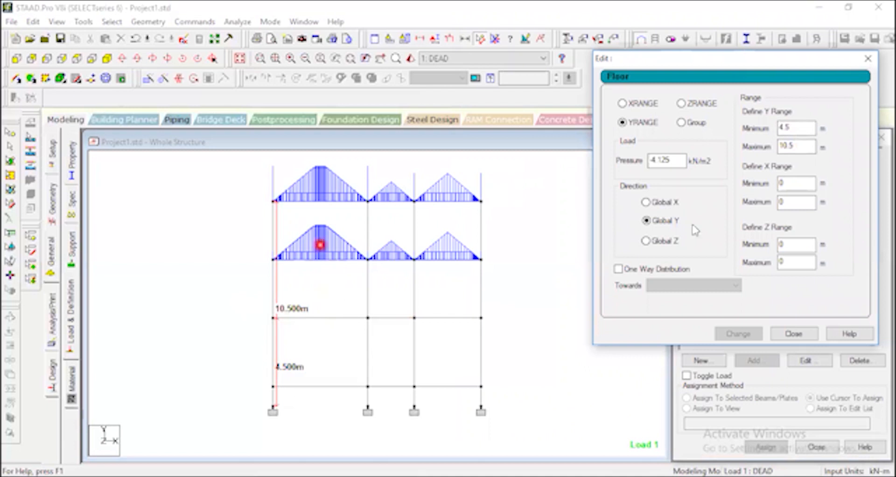
pyautogui.click(809, 127)
pyautogui.press('BackSpace')
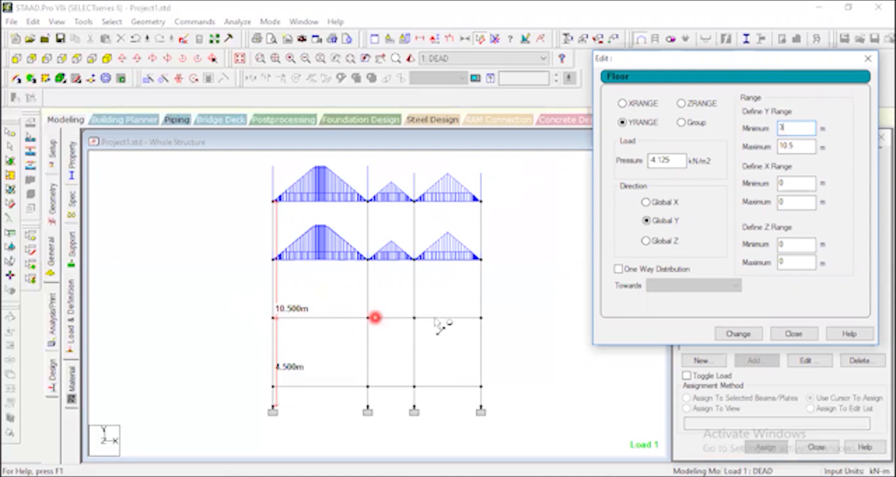
pyautogui.click(754, 335)
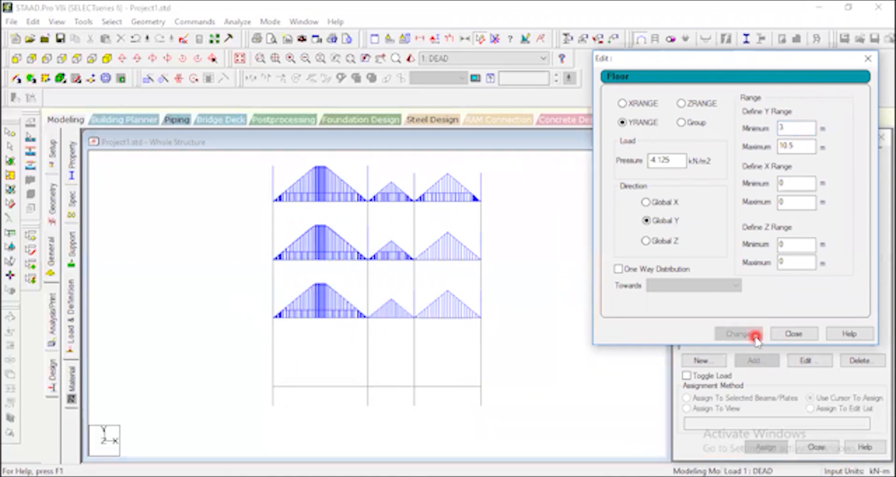
pyautogui.click(794, 333)
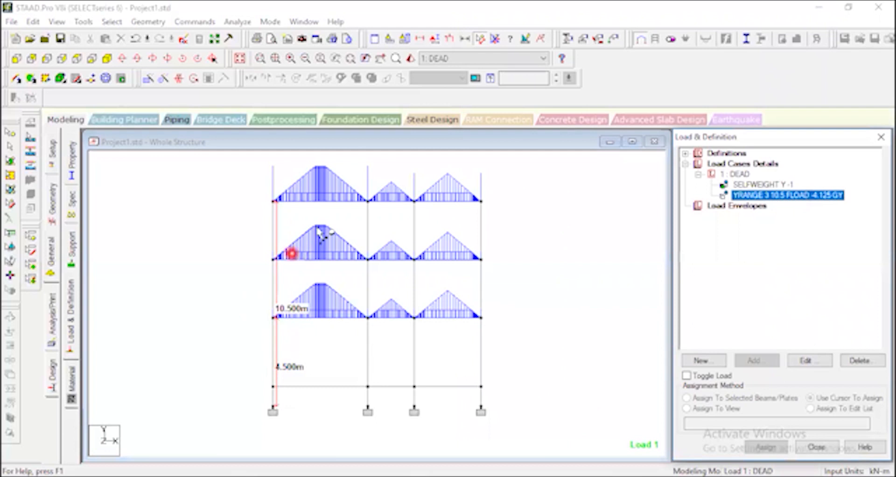
# Step: Examine the selfweight and the floor load of the Dead load case on the isometric frame
pyautogui.scroll(-2, 330, 326)
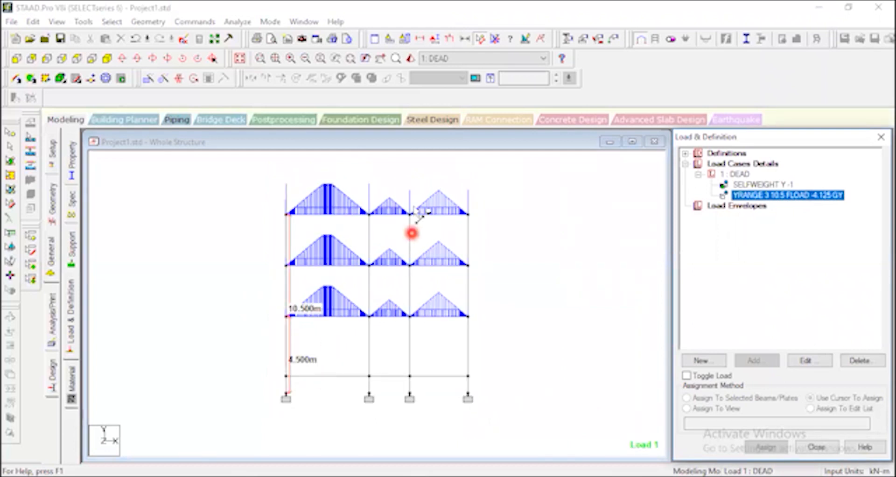
pyautogui.click(107, 59)
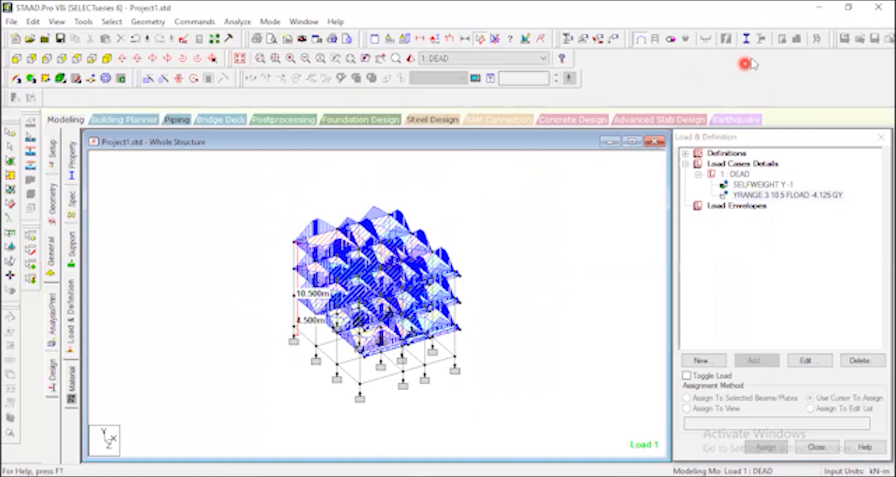
pyautogui.click(748, 175)
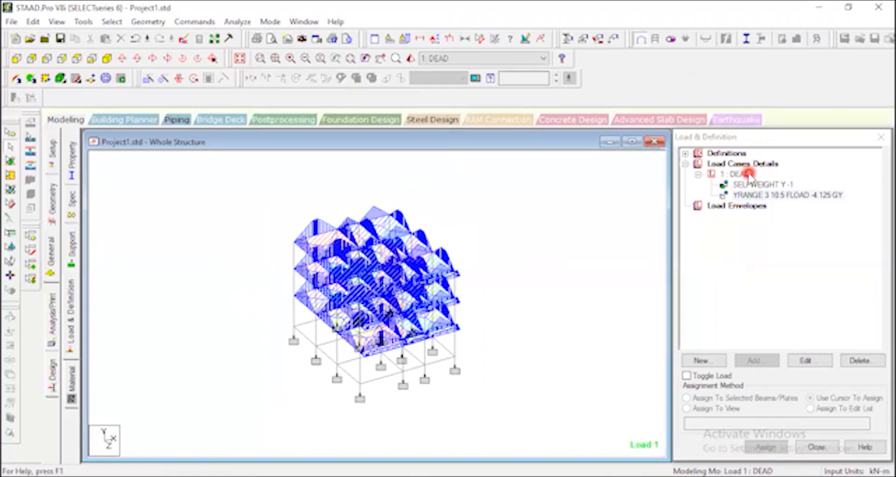
pyautogui.click(763, 184)
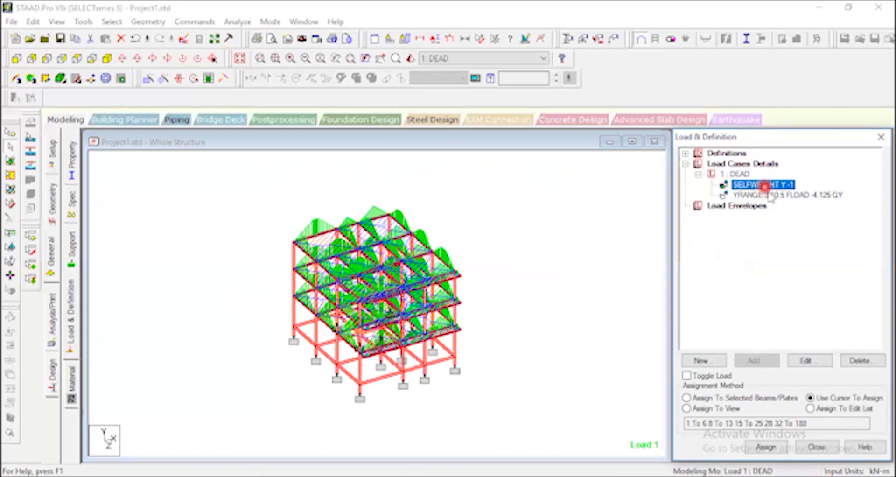
pyautogui.click(773, 195)
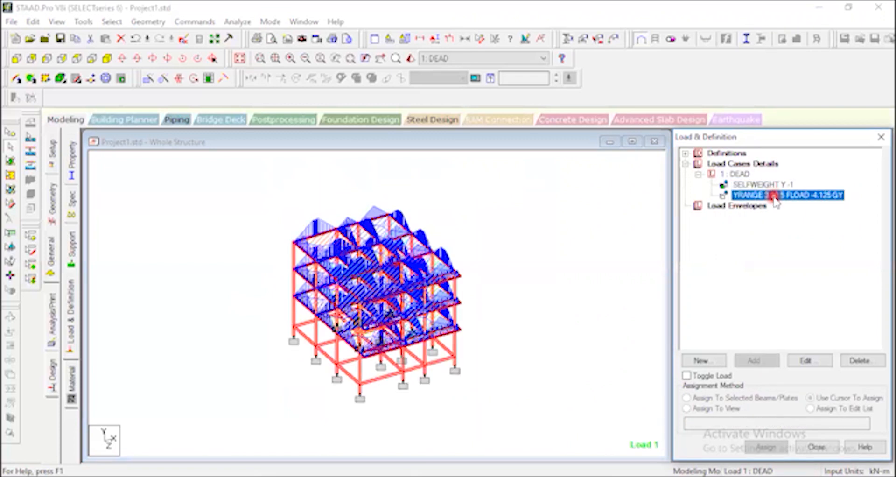
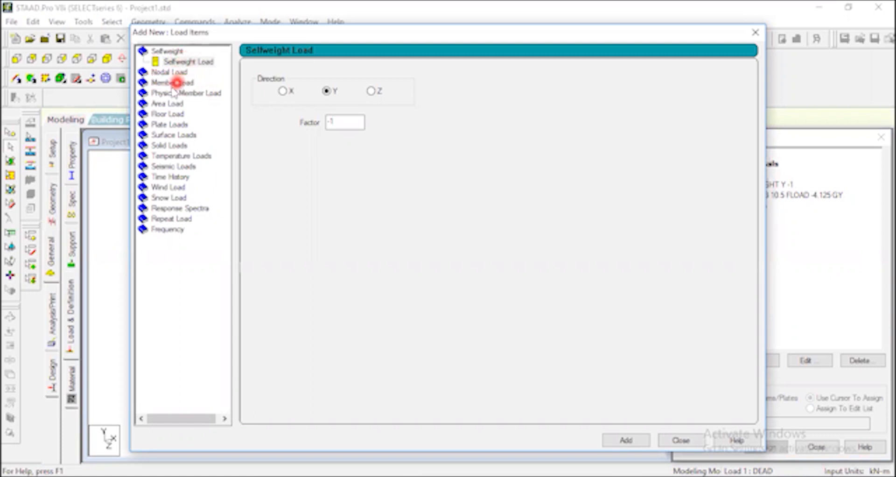
# Step: Add a uniform member force of 13.8 kN/m in the GY direction to the Dead load case
pyautogui.click(187, 83)
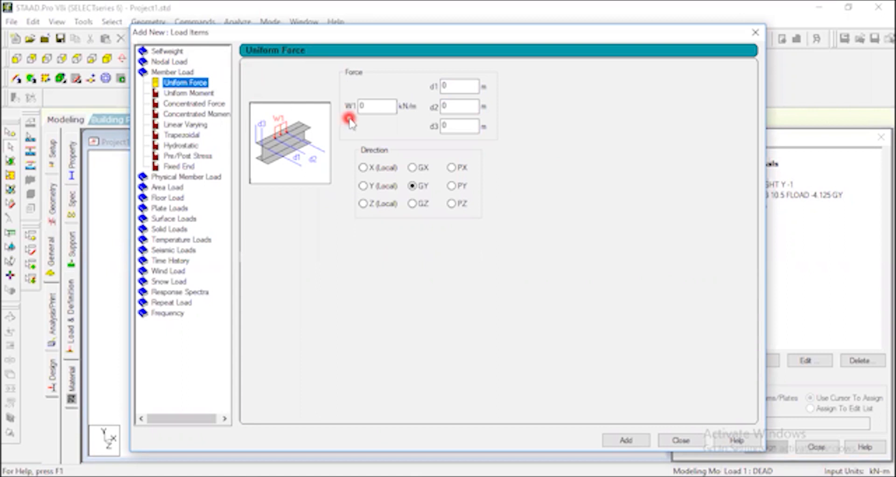
pyautogui.doubleClick(385, 107)
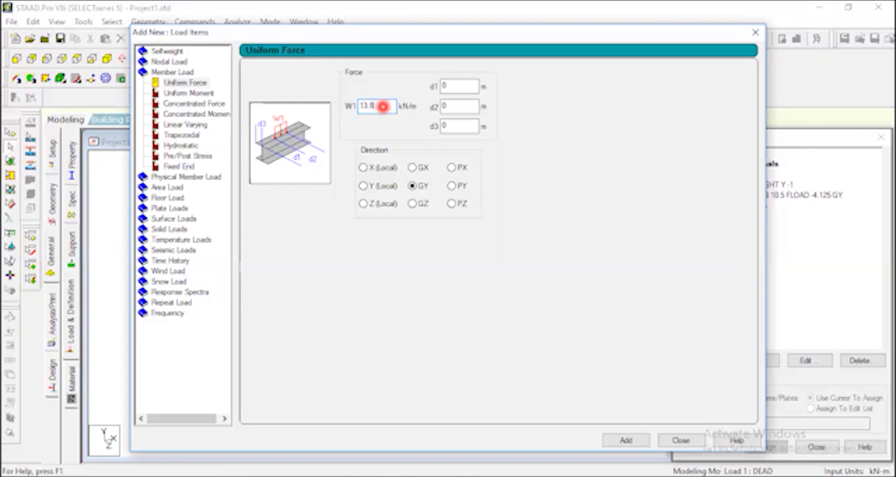
pyautogui.click(622, 439)
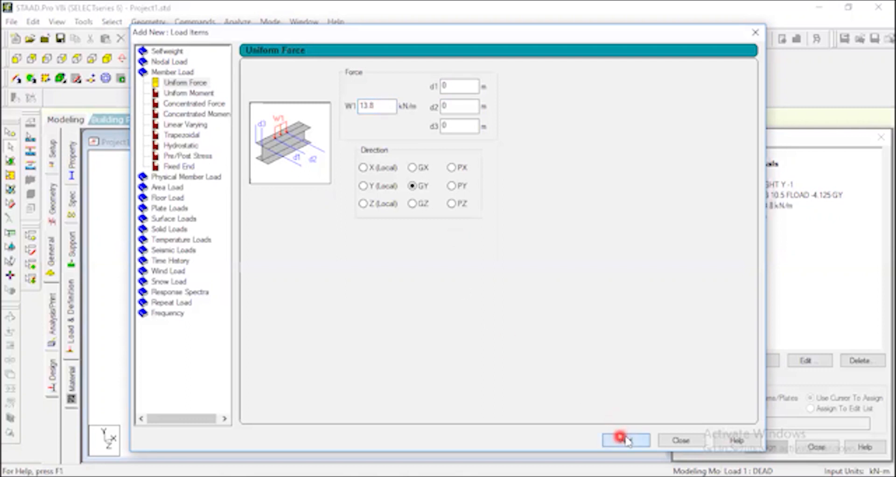
pyautogui.click(679, 439)
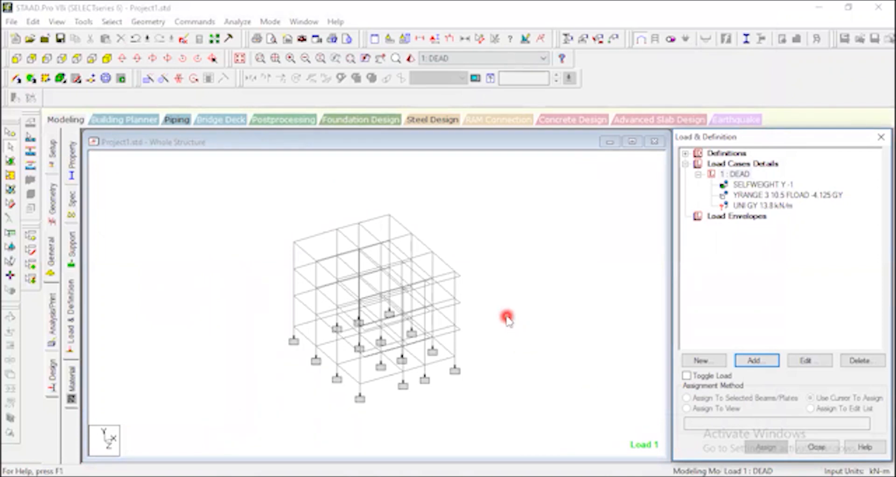
# Step: Show the frame in front view and highlight the first floor beams above the plinth level
pyautogui.click(16, 58)
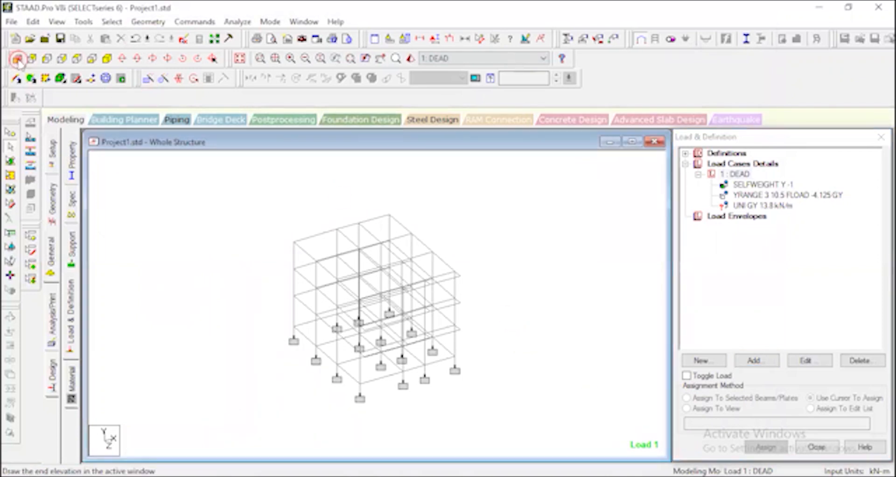
pyautogui.moveTo(264, 301); pyautogui.dragTo(509, 324)
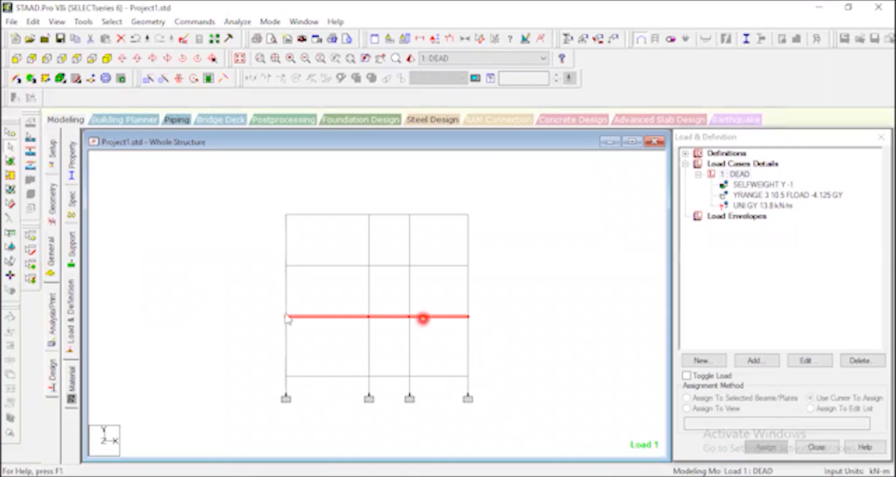
pyautogui.click(522, 313)
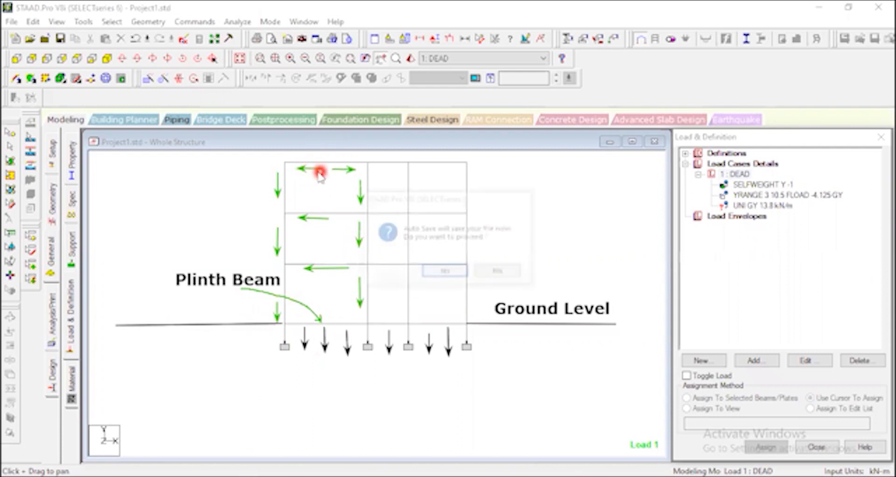
# Step: Accept the auto save and save the modified structure
pyautogui.click(441, 271)
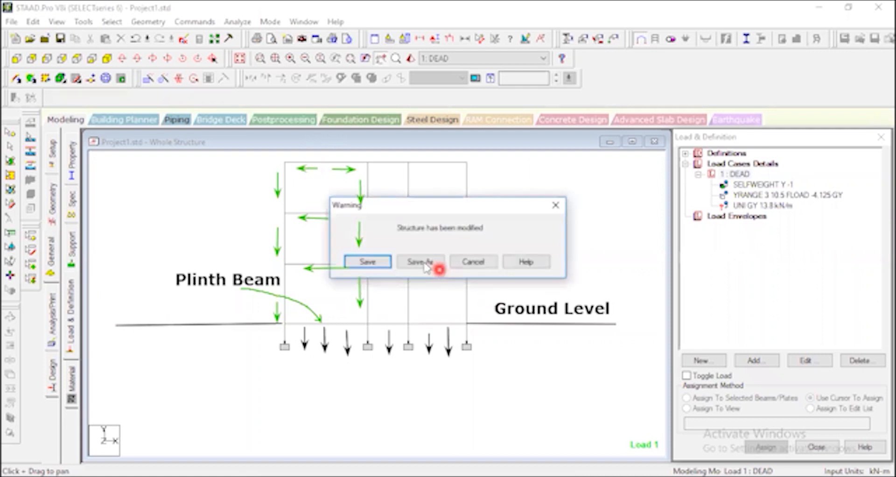
pyautogui.click(366, 260)
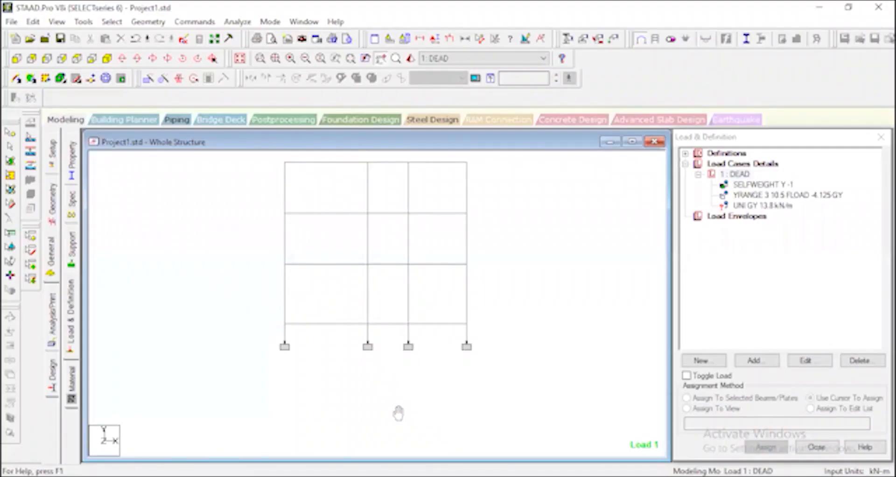
# Step: Isolate the beams of the first floor level above the plinth and show them in plan from the top
pyautogui.click(10, 146)
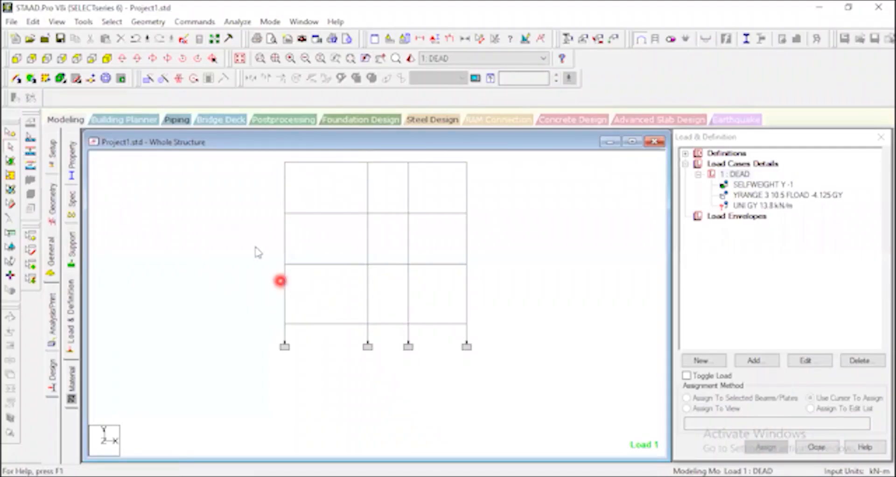
pyautogui.moveTo(260, 254); pyautogui.dragTo(536, 276)
pyautogui.click(60, 24)
pyautogui.click(70, 63)
pyautogui.click(77, 59)
pyautogui.click(558, 322)
pyautogui.click(562, 310)
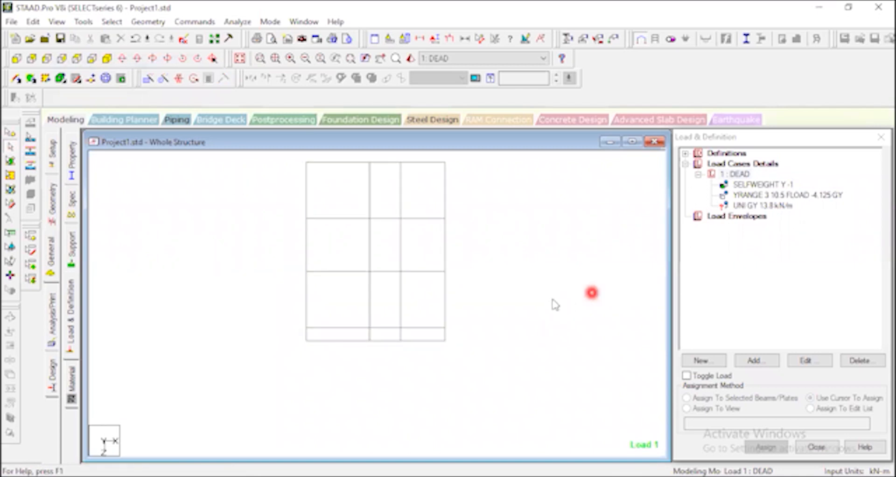
pyautogui.click(381, 59)
pyautogui.moveTo(374, 147)
pyautogui.mouseDown()
pyautogui.moveTo(375, 172)
pyautogui.moveTo(377, 144)
pyautogui.mouseUp()
pyautogui.moveTo(376, 174); pyautogui.dragTo(378, 214)
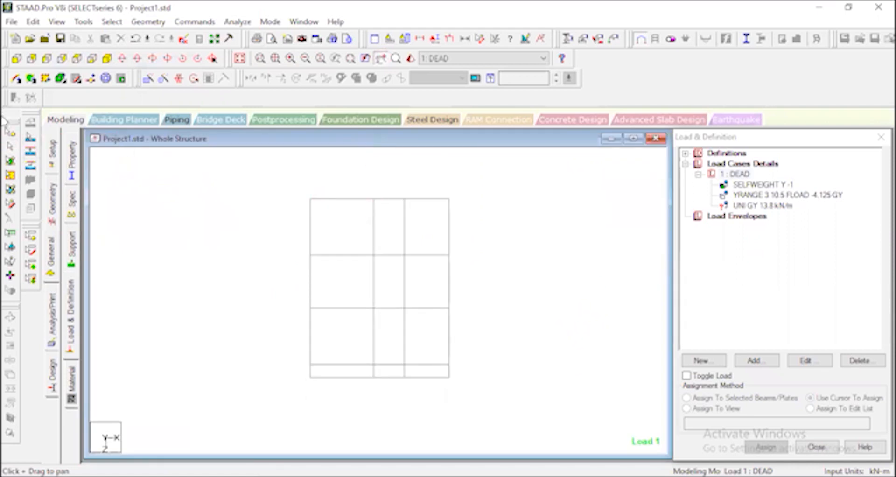
pyautogui.click(10, 148)
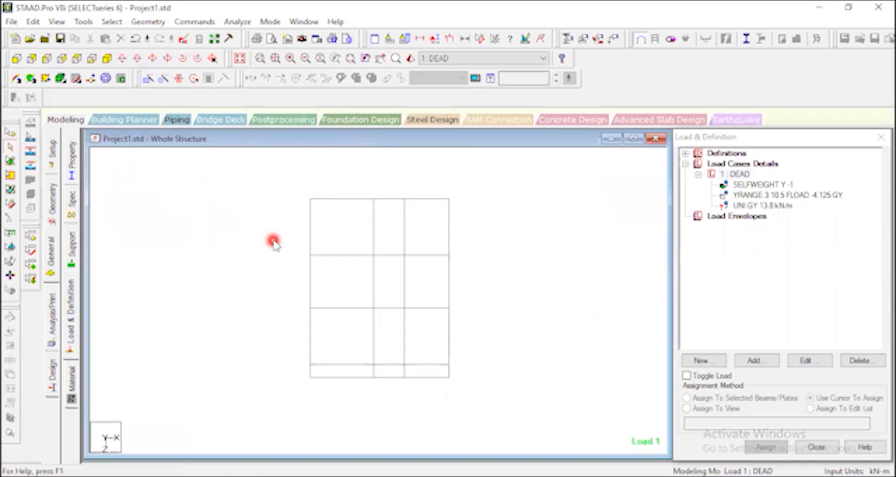
# Step: Try window-selecting the outer beams along the back edge and both side edges of the isolated floor
pyautogui.moveTo(292, 182); pyautogui.dragTo(500, 203)
pyautogui.moveTo(292, 178); pyautogui.dragTo(313, 386)
pyautogui.click(451, 184)
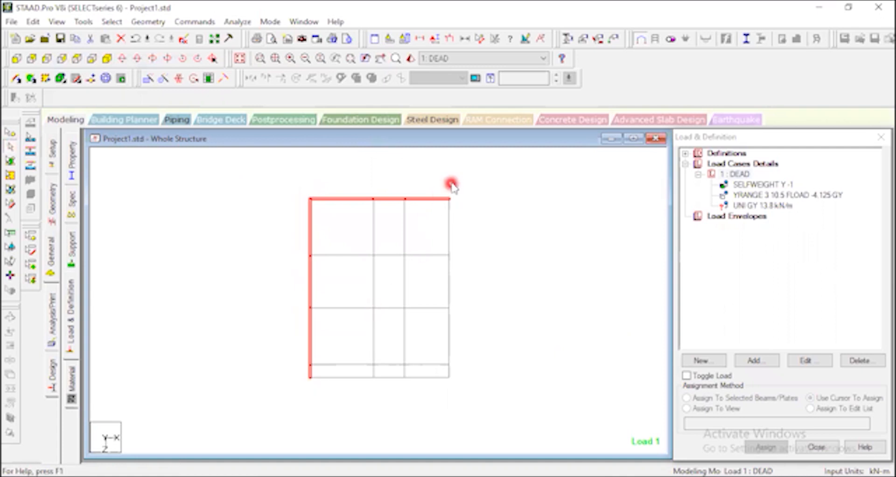
pyautogui.keyDown('ctrl'); pyautogui.moveTo(448, 186); pyautogui.dragTo(470, 402); pyautogui.keyUp('ctrl')
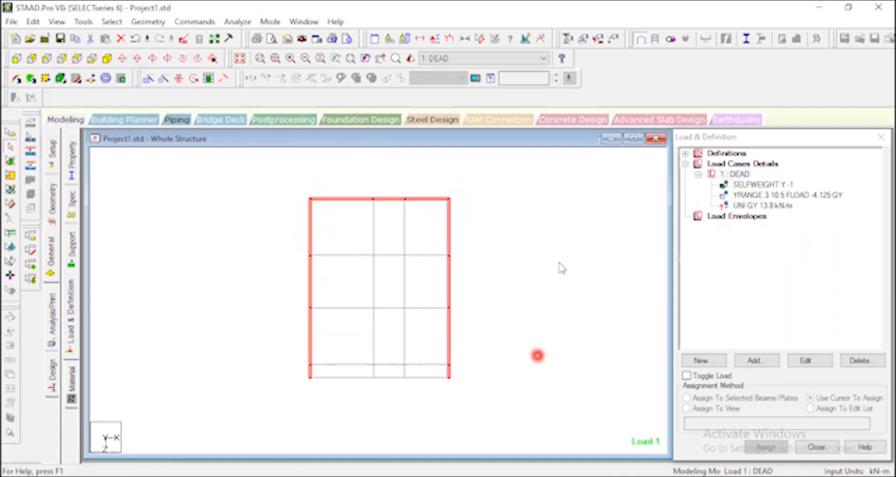
pyautogui.click(541, 244)
# Step: Select the outer beams along the back edge and both side edges of the isolated floor, one after another
pyautogui.moveTo(320, 198); pyautogui.dragTo(450, 374)
pyautogui.keyDown('ctrl'); pyautogui.click(308, 274); pyautogui.keyUp('ctrl')
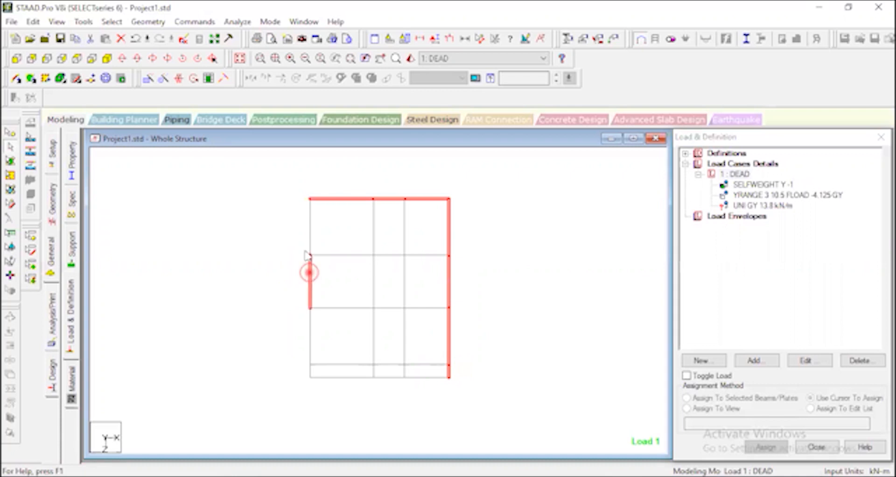
pyautogui.keyDown('ctrl'); pyautogui.click(309, 226); pyautogui.keyUp('ctrl')
pyautogui.keyDown('ctrl'); pyautogui.click(309, 330); pyautogui.keyUp('ctrl')
pyautogui.keyDown('ctrl'); pyautogui.click(315, 368); pyautogui.keyUp('ctrl')
pyautogui.keyDown('ctrl'); pyautogui.click(316, 378); pyautogui.keyUp('ctrl')
pyautogui.keyDown('ctrl'); pyautogui.click(335, 378); pyautogui.keyUp('ctrl')
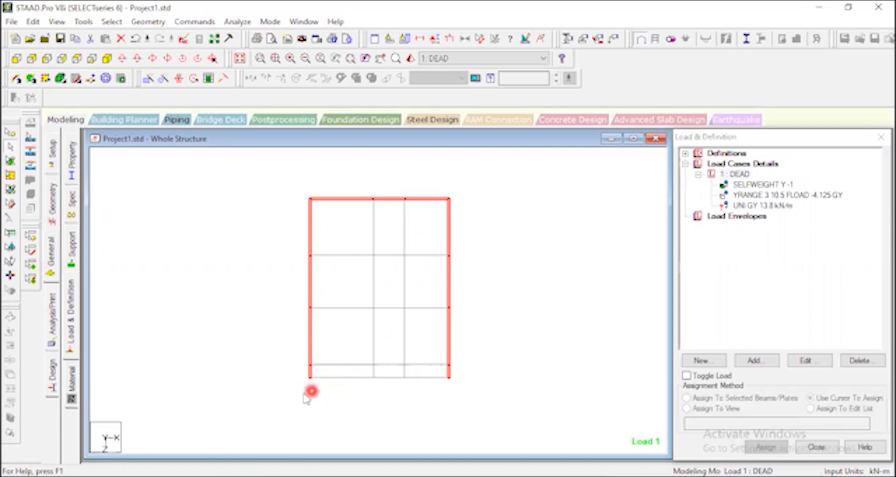
pyautogui.click(112, 59)
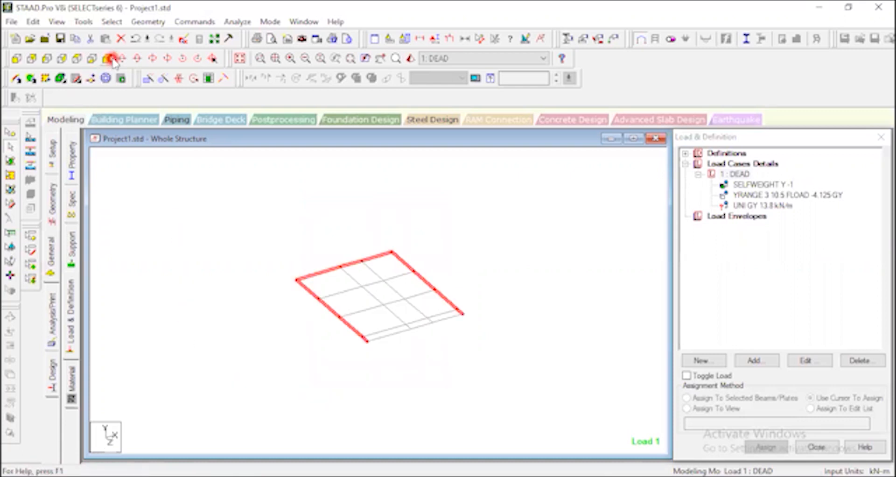
# Step: Assign the 13.8 kN/m uniform wall load to the selected outer beams of the isolated floor
pyautogui.click(77, 58)
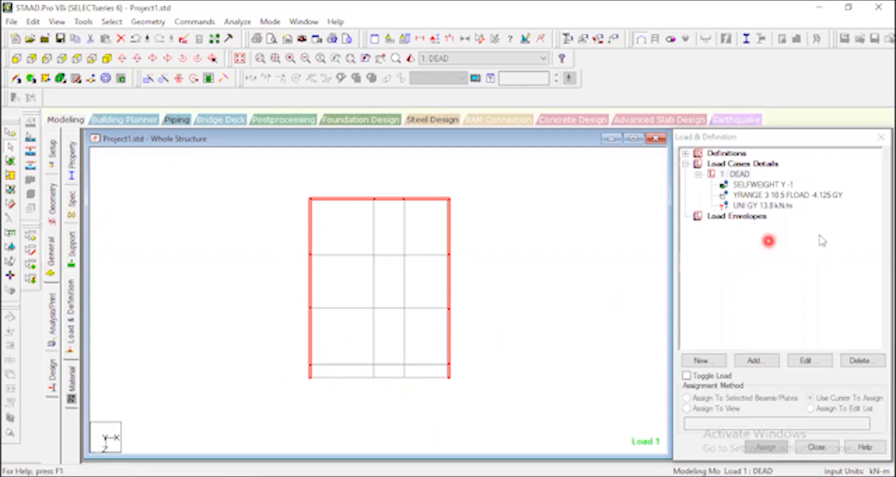
pyautogui.click(762, 205)
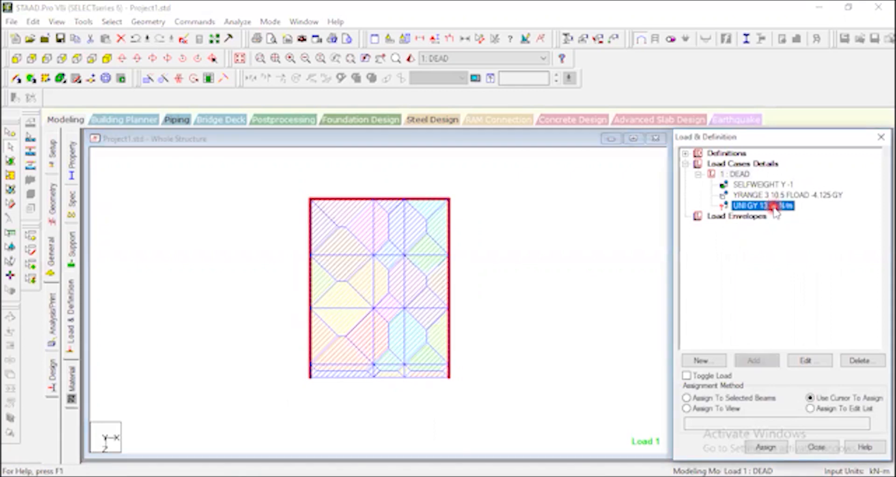
pyautogui.click(686, 397)
pyautogui.click(766, 446)
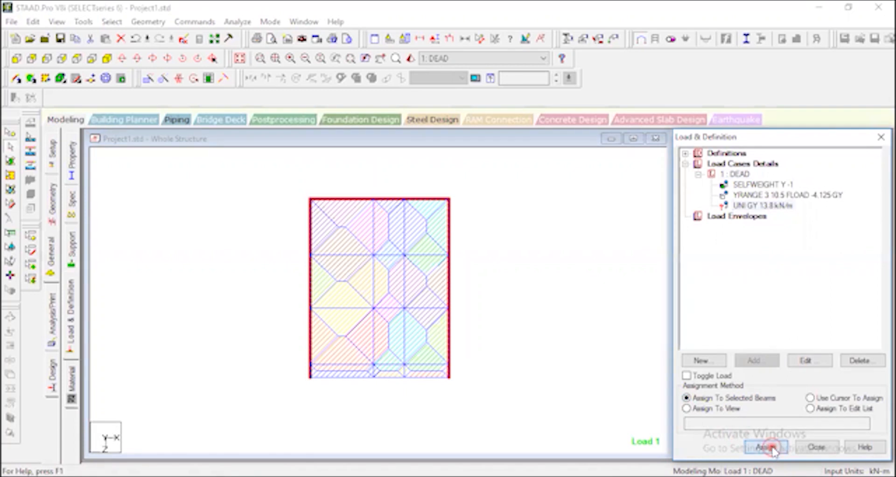
pyautogui.click(810, 331)
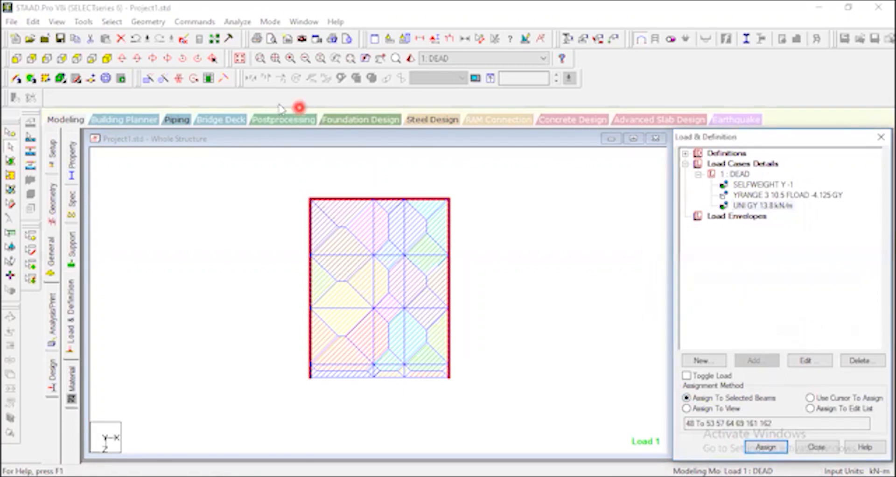
# Step: Change the uniform wall load to -13.8 kN/m in the GY direction
pyautogui.click(17, 58)
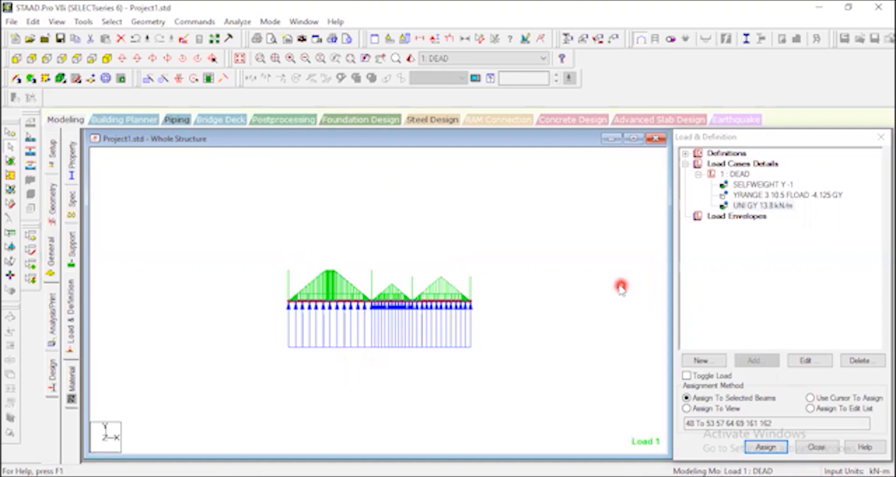
pyautogui.doubleClick(772, 205)
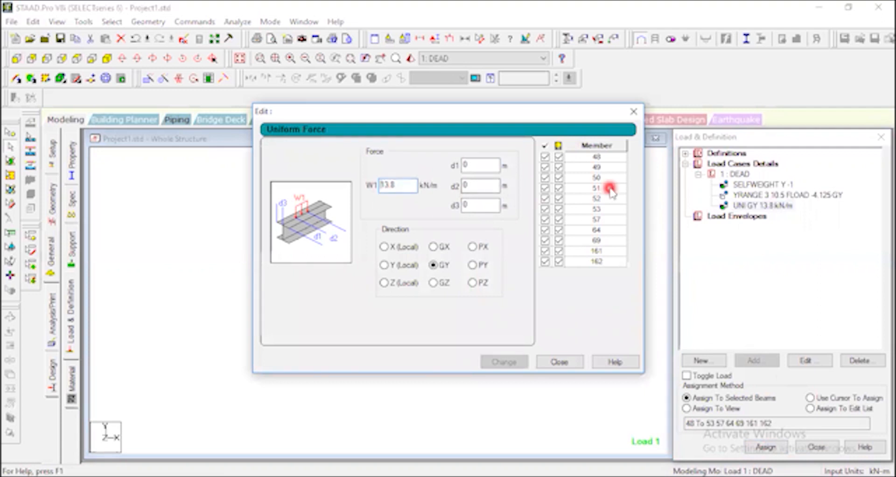
pyautogui.write('-')
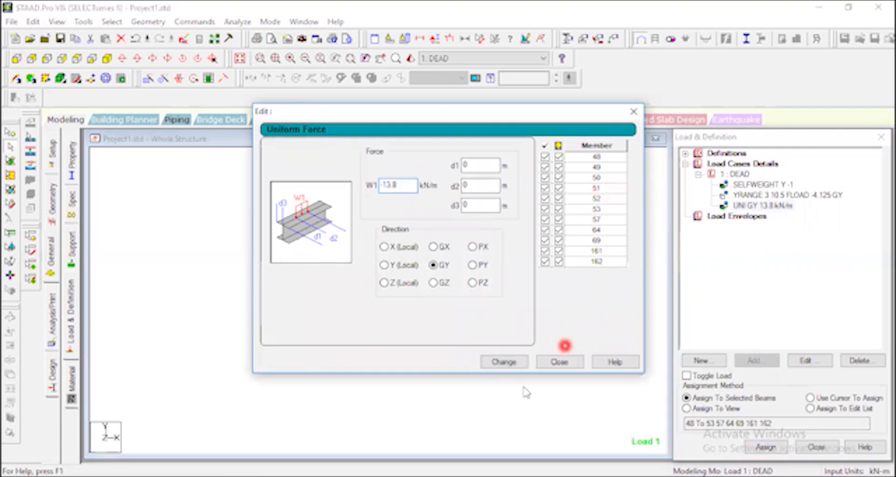
pyautogui.click(506, 361)
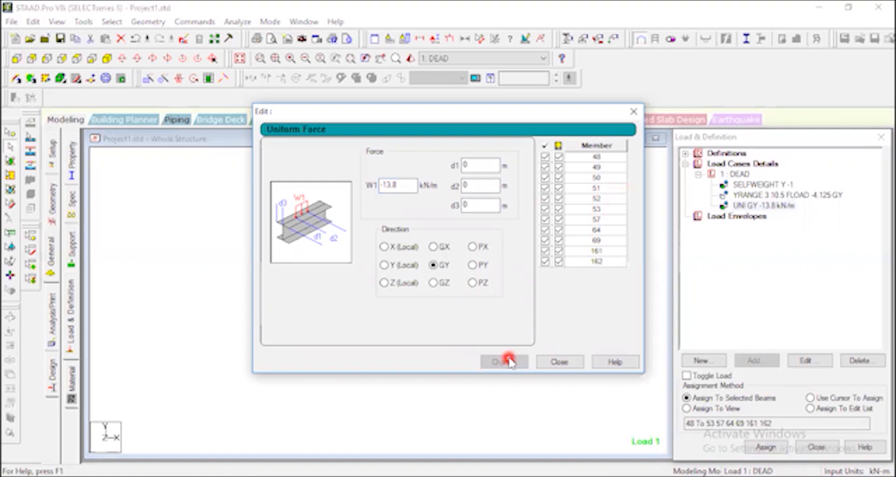
pyautogui.click(562, 361)
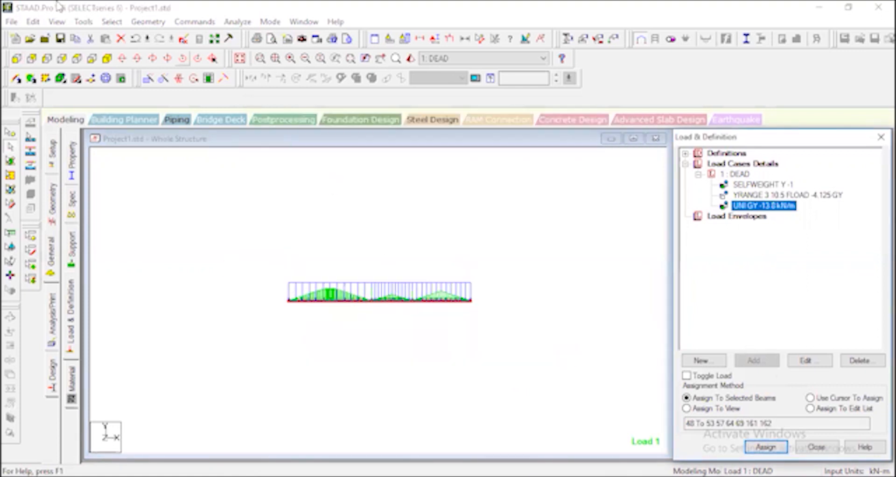
# Step: Restore the whole structure, then isolate the beams of the second floor level above the plinth in plan from the top
pyautogui.click(107, 59)
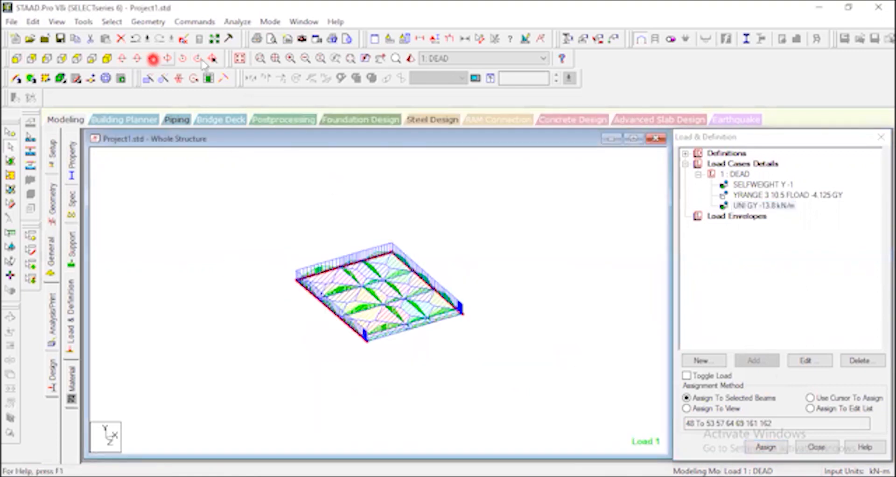
pyautogui.click(239, 58)
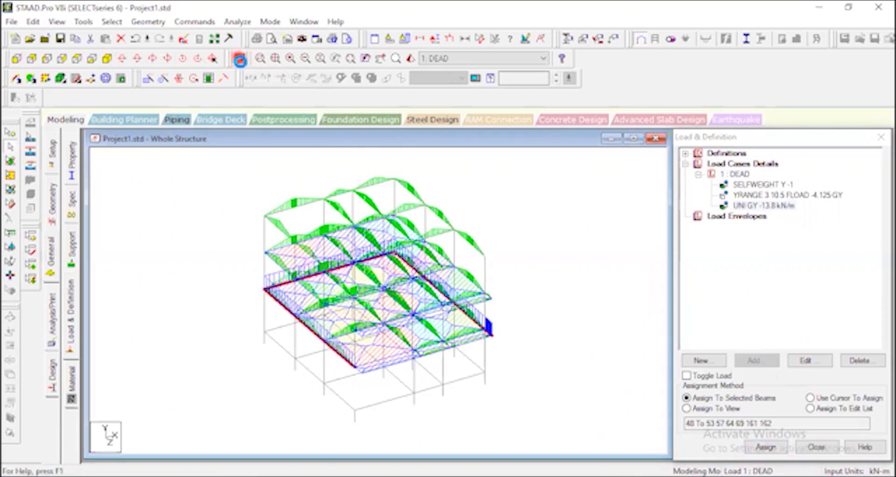
pyautogui.click(16, 59)
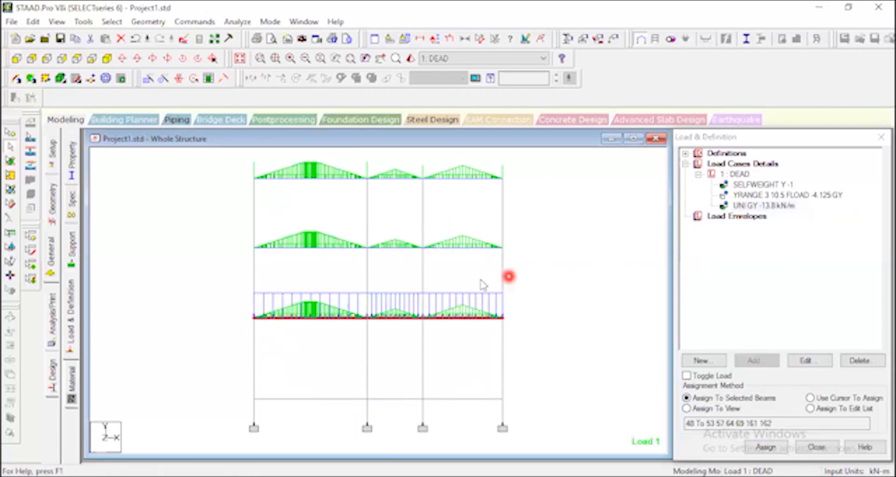
pyautogui.click(113, 63)
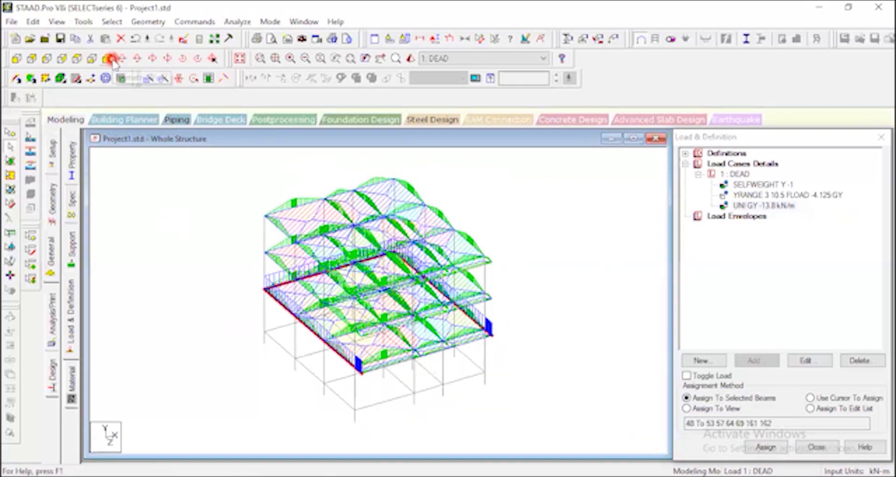
pyautogui.click(16, 58)
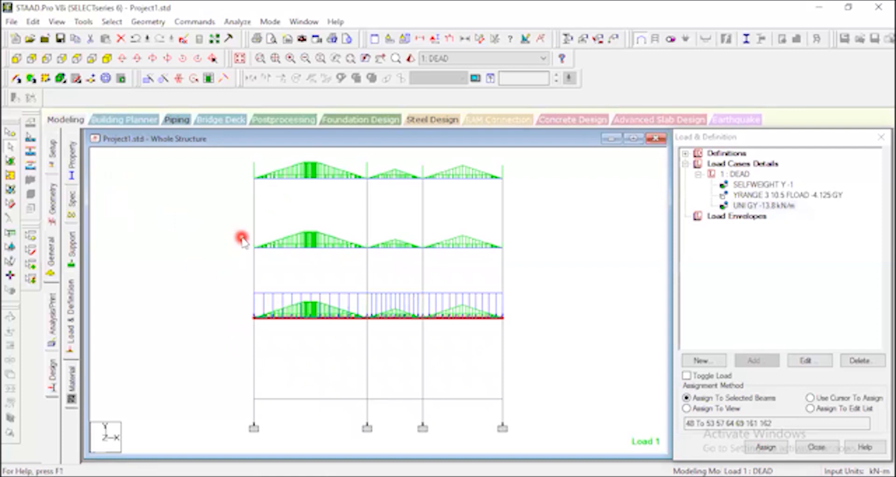
pyautogui.moveTo(242, 237); pyautogui.dragTo(566, 254)
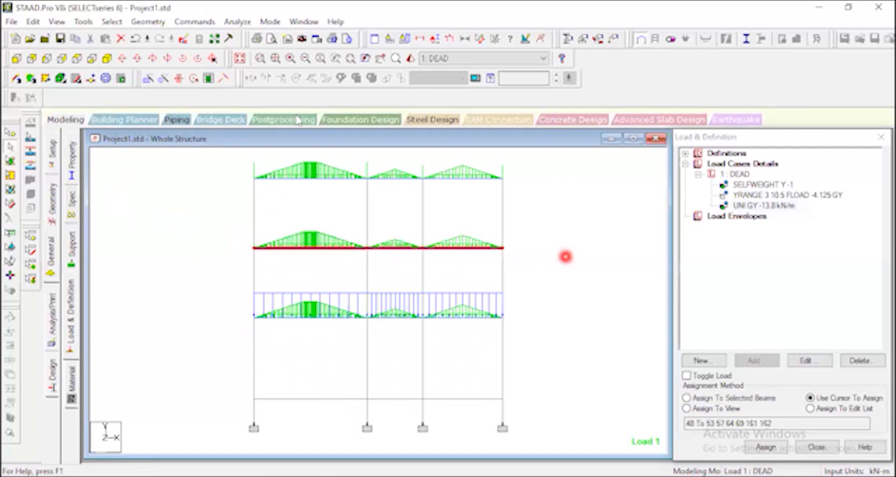
pyautogui.click(63, 24)
pyautogui.click(117, 63)
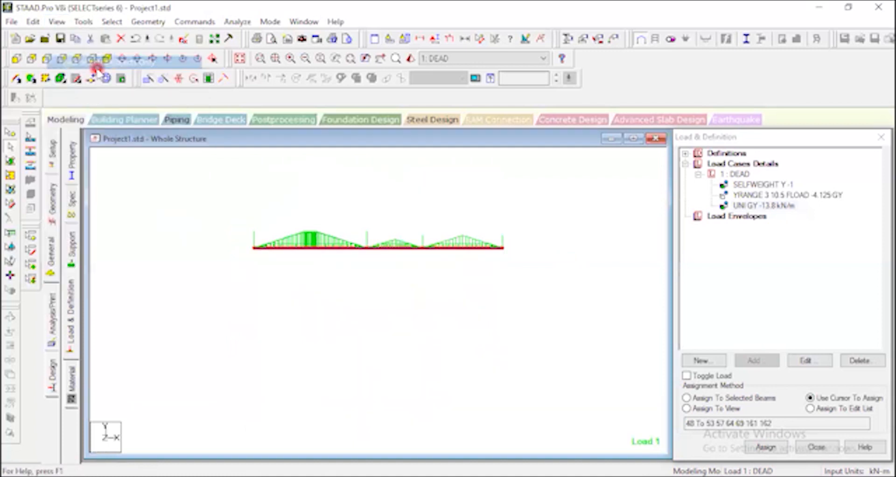
pyautogui.click(78, 58)
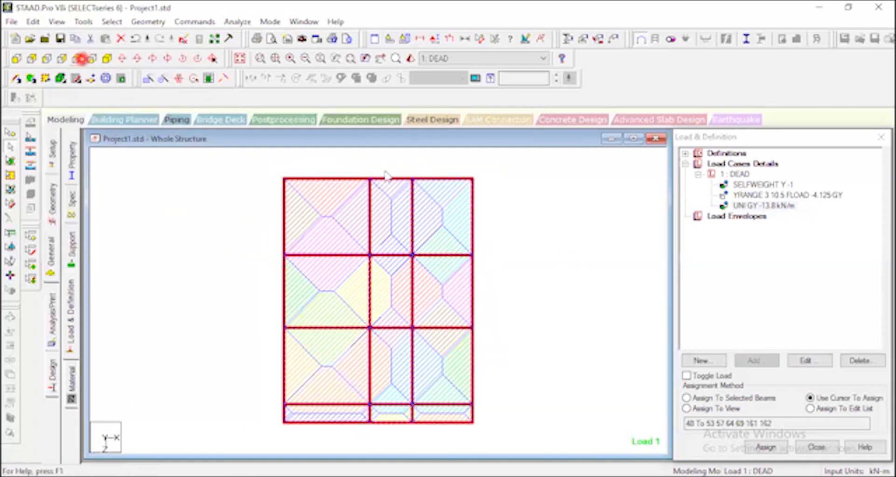
# Step: Select only the outer beams along the back edge and both side edges of the isolated second floor level
pyautogui.click(545, 194)
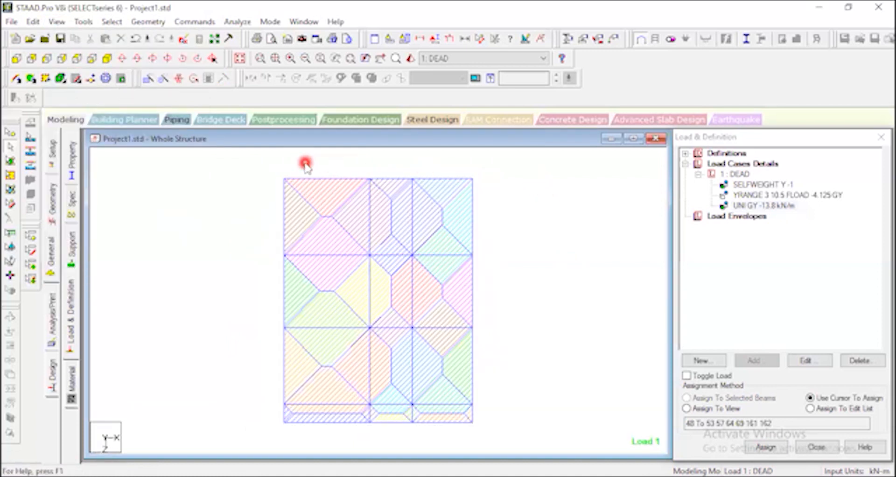
pyautogui.moveTo(262, 168); pyautogui.dragTo(512, 185)
pyautogui.moveTo(271, 164); pyautogui.dragTo(287, 420)
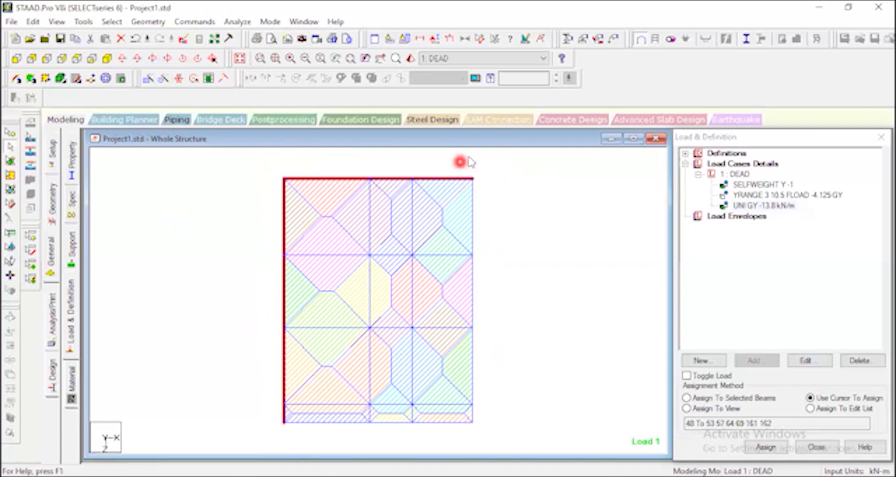
pyautogui.moveTo(489, 263); pyautogui.dragTo(496, 428)
# Step: Assign the -13.8 kN/m uniform wall load to the selected outer beams of the second floor level
pyautogui.click(764, 217)
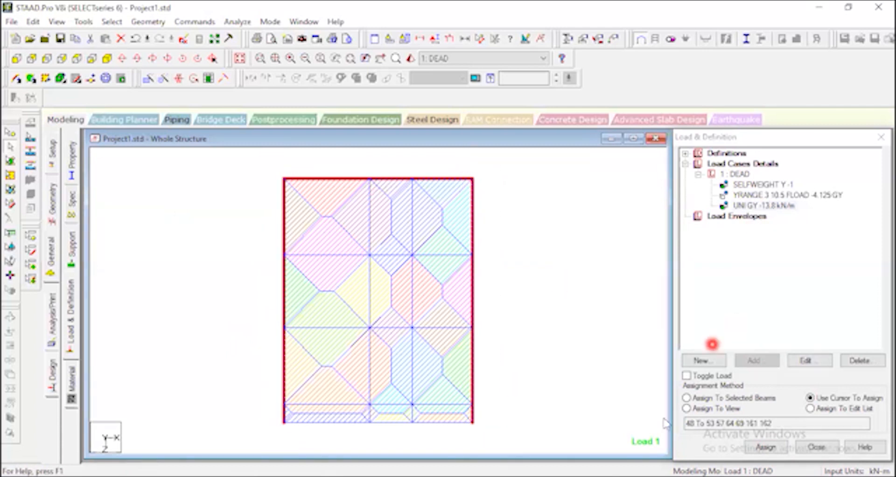
pyautogui.click(686, 397)
pyautogui.click(765, 447)
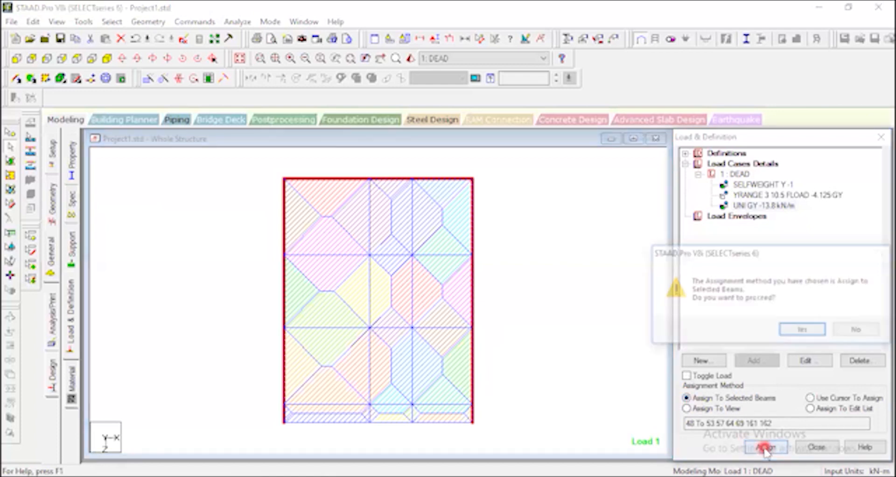
pyautogui.click(800, 327)
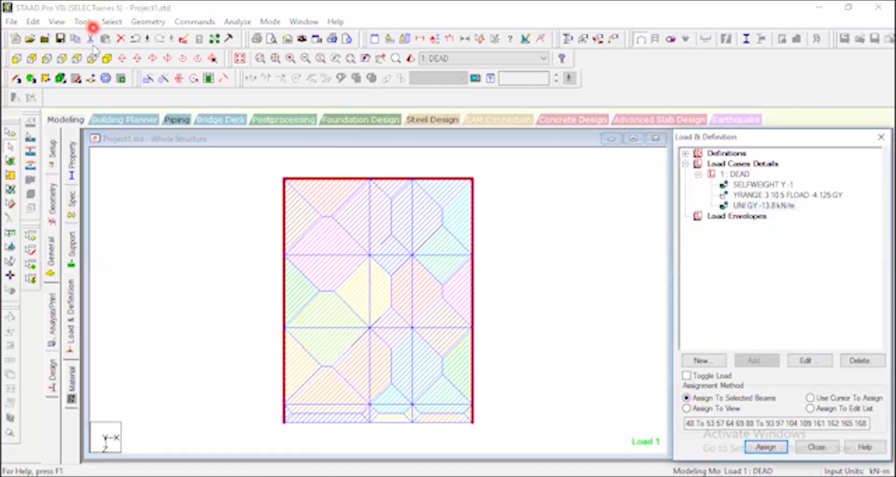
# Step: Restore the whole structure and show its dead loads in front elevation
pyautogui.click(108, 59)
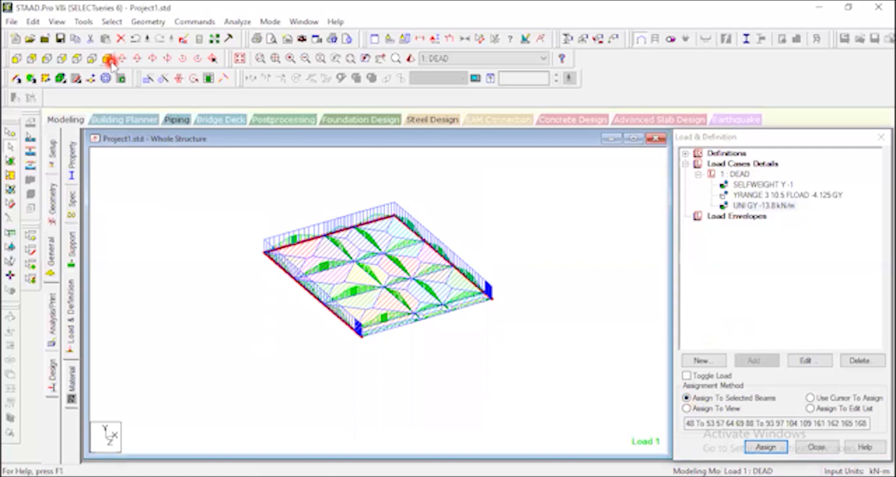
pyautogui.click(17, 59)
pyautogui.click(172, 190)
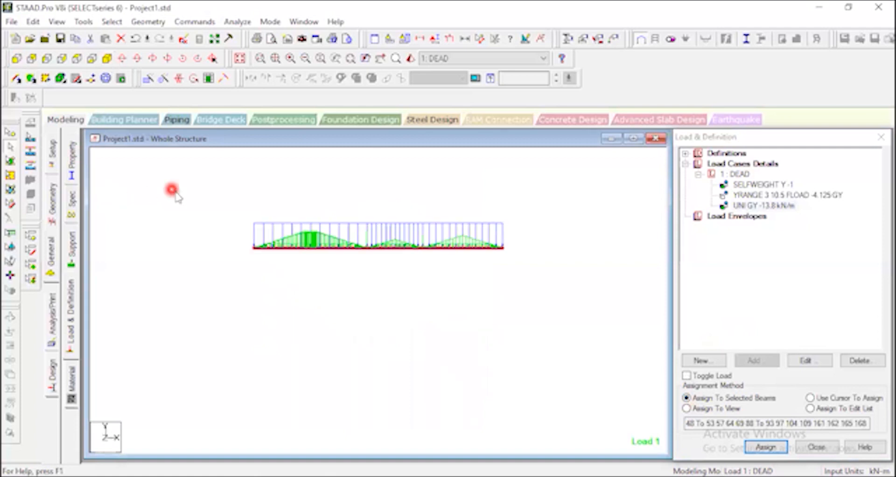
pyautogui.click(245, 60)
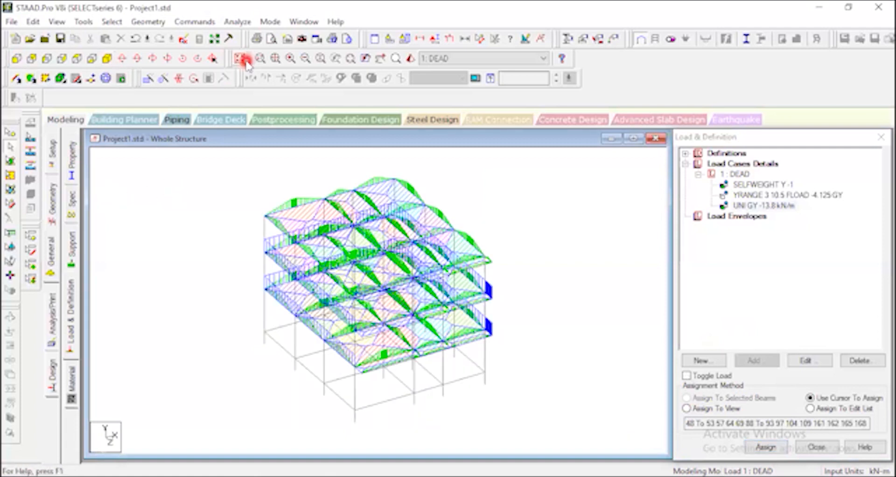
pyautogui.click(18, 59)
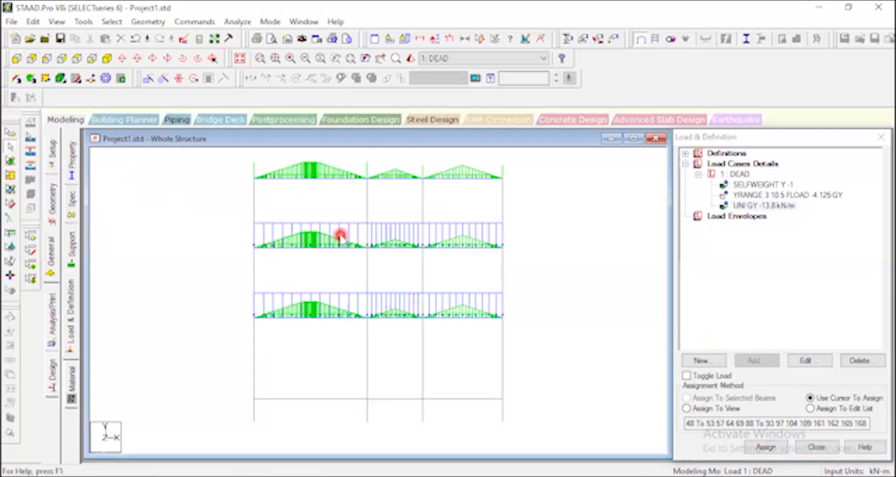
pyautogui.scroll(-6, 339, 302)
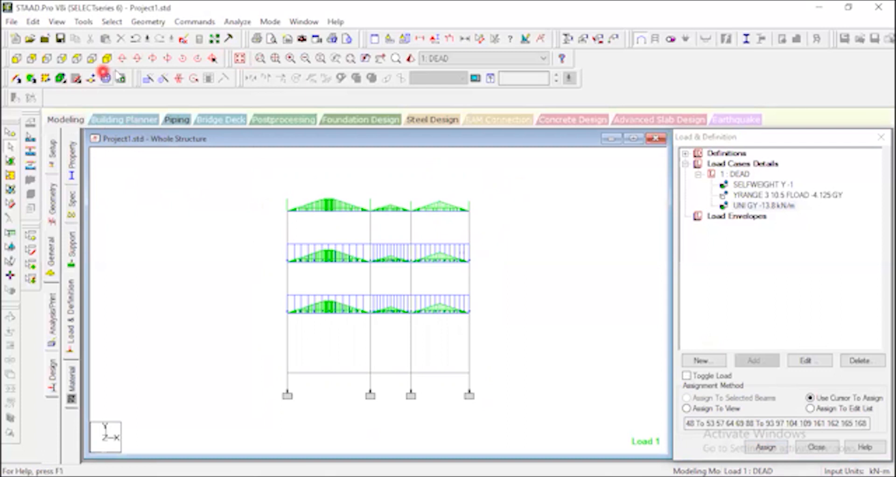
# Step: Add a uniform member force of -6.9 kN/m in the GY direction to the DEAD load case
pyautogui.click(780, 201)
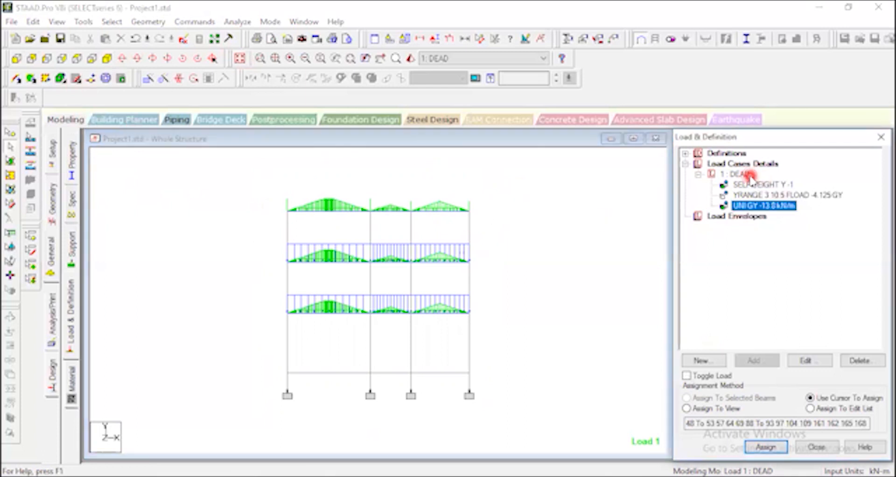
pyautogui.click(737, 174)
pyautogui.click(758, 359)
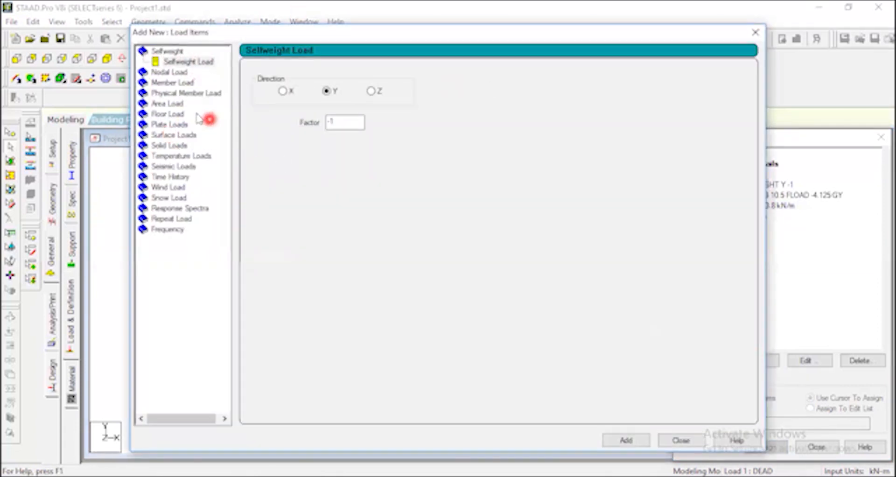
pyautogui.click(182, 84)
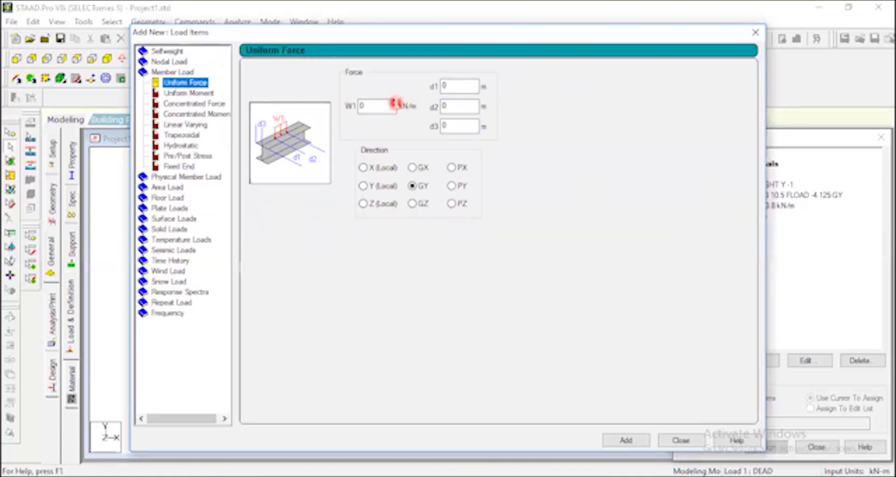
pyautogui.doubleClick(394, 104)
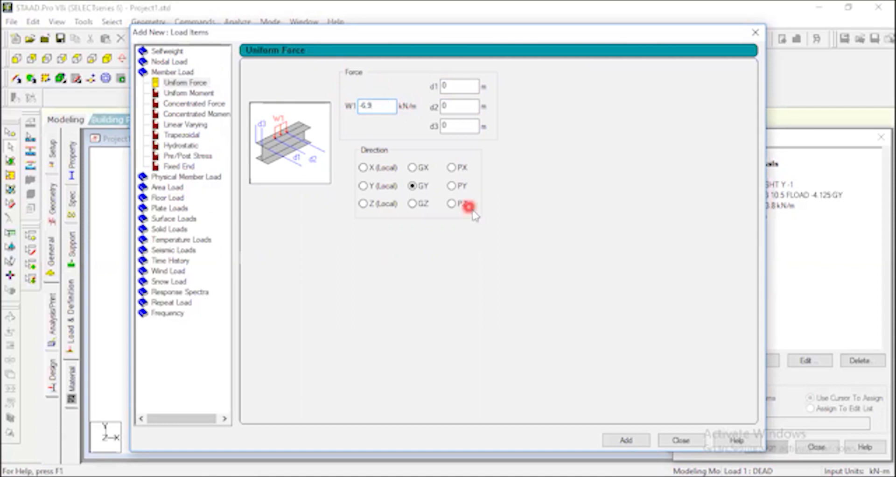
pyautogui.click(628, 440)
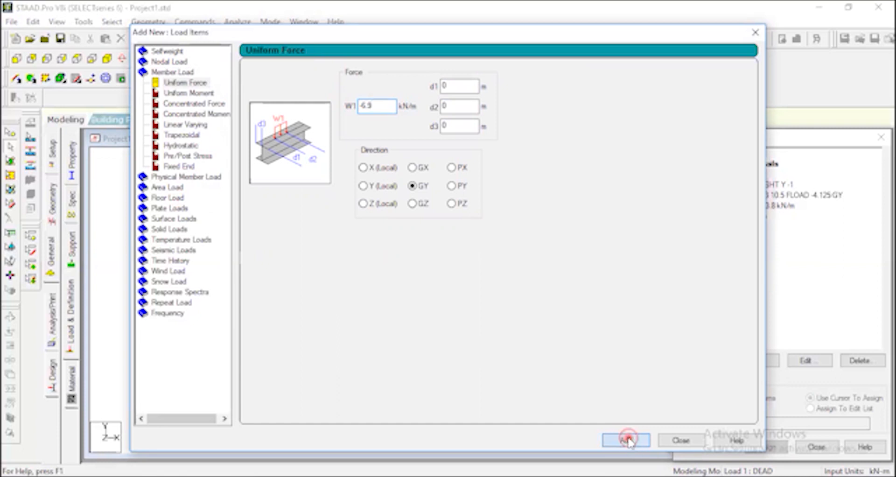
pyautogui.click(681, 440)
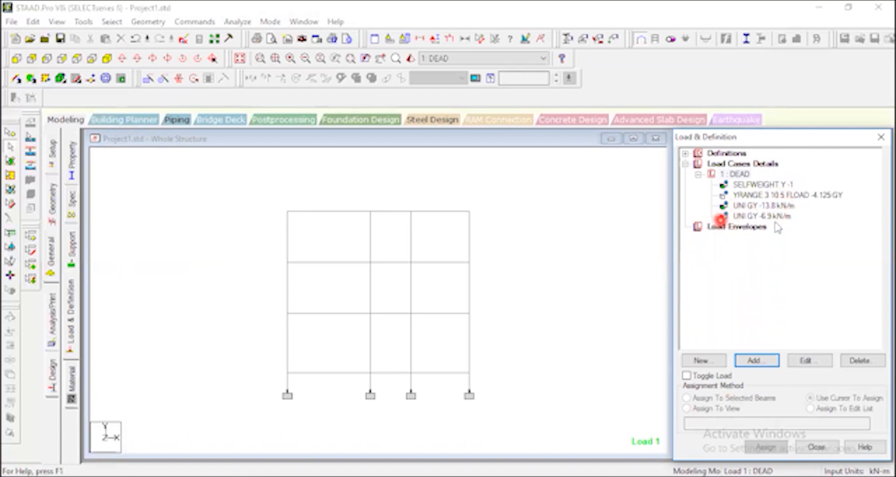
# Step: Select all beams of the first floor level in front elevation and isolate them in plan view
pyautogui.click(15, 58)
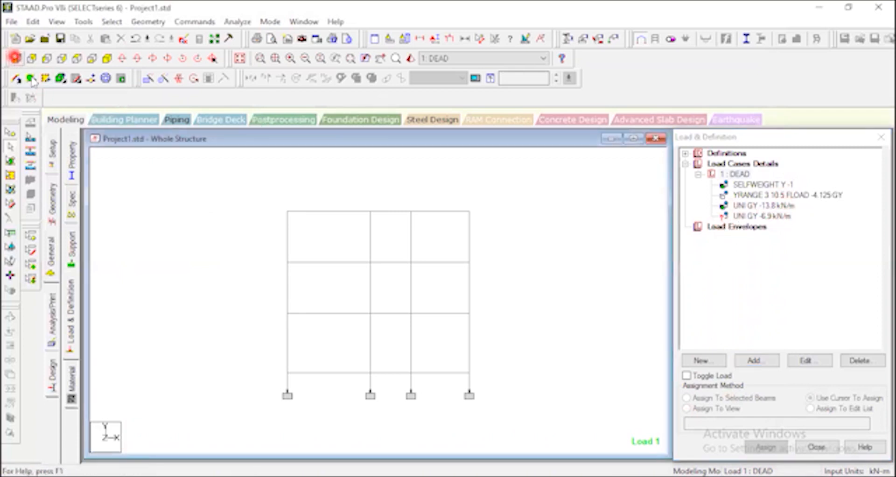
pyautogui.moveTo(266, 308); pyautogui.dragTo(561, 319)
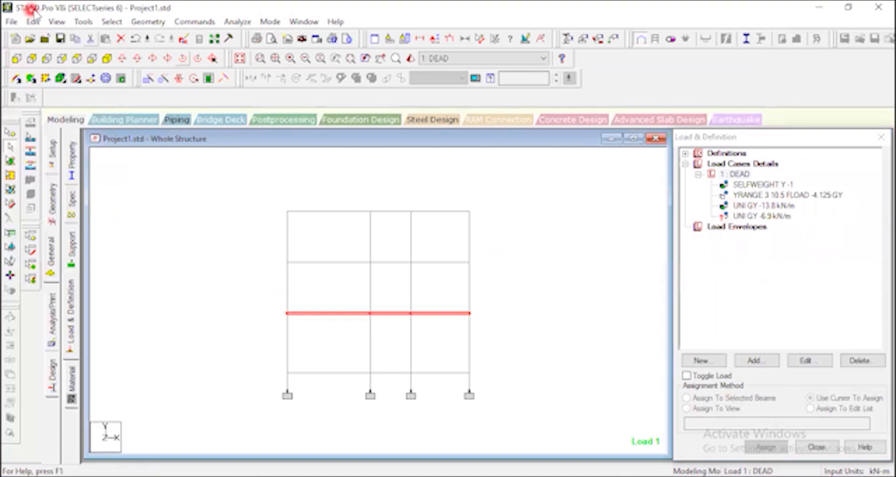
pyautogui.click(56, 21)
pyautogui.click(108, 62)
pyautogui.click(70, 58)
pyautogui.click(206, 194)
pyautogui.click(351, 209)
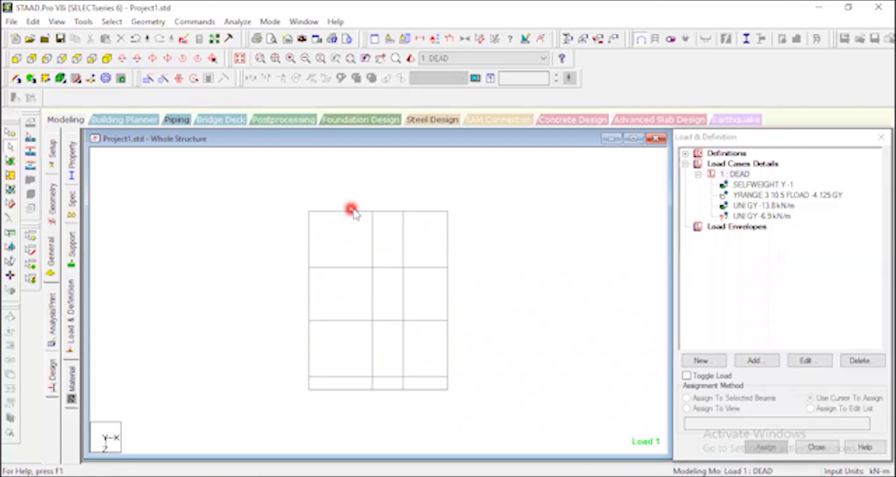
# Step: Select the interior beams in both directions of the isolated first floor, plus the beam line just inside the front overhang
pyautogui.click(336, 245)
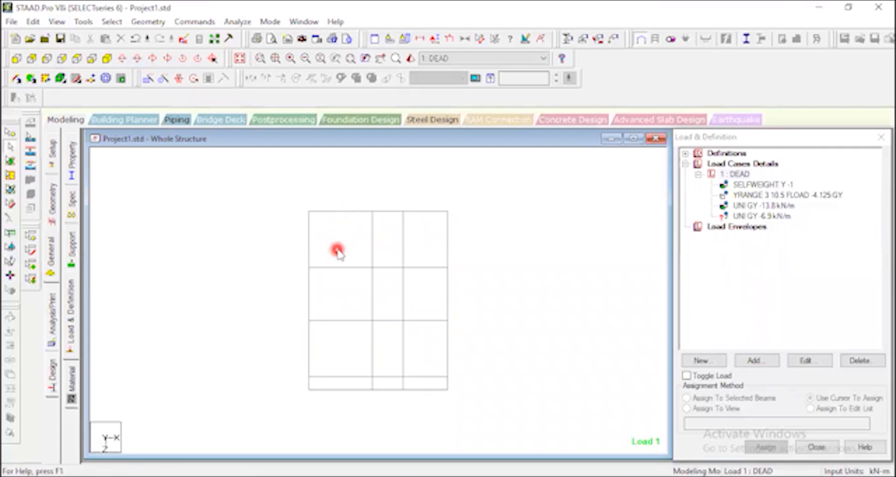
pyautogui.click(372, 242)
pyautogui.keyDown('ctrl'); pyautogui.click(403, 238); pyautogui.keyUp('ctrl')
pyautogui.moveTo(337, 231); pyautogui.dragTo(435, 373)
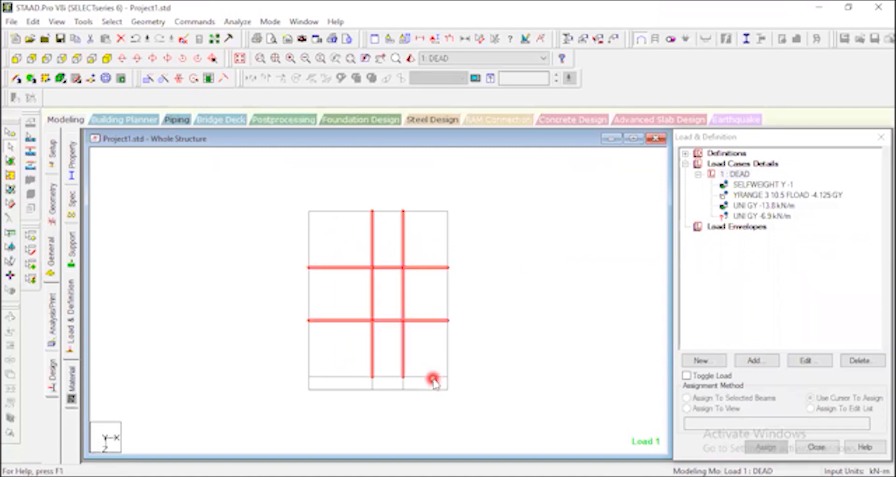
pyautogui.keyDown('ctrl'); pyautogui.click(412, 376); pyautogui.keyUp('ctrl')
pyautogui.keyDown('ctrl'); pyautogui.click(334, 378); pyautogui.keyUp('ctrl')
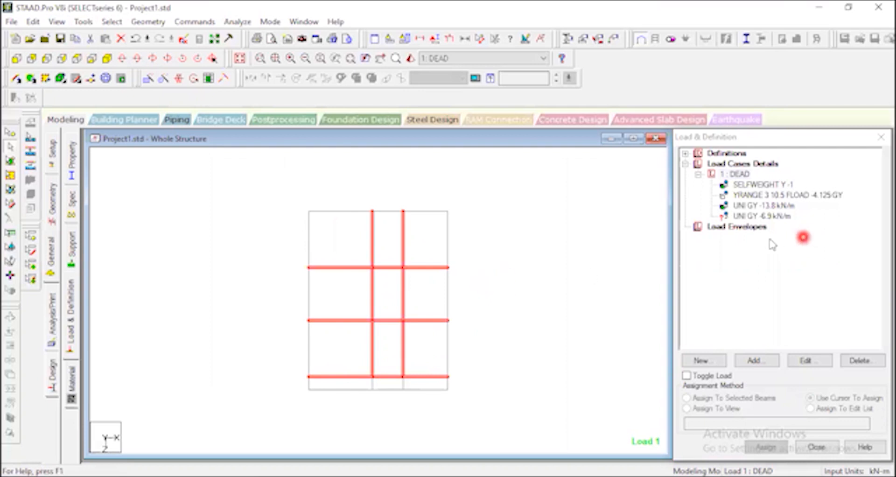
# Step: Assign the -6.9 kN/m uniform wall load to the selected first floor beams
pyautogui.click(763, 216)
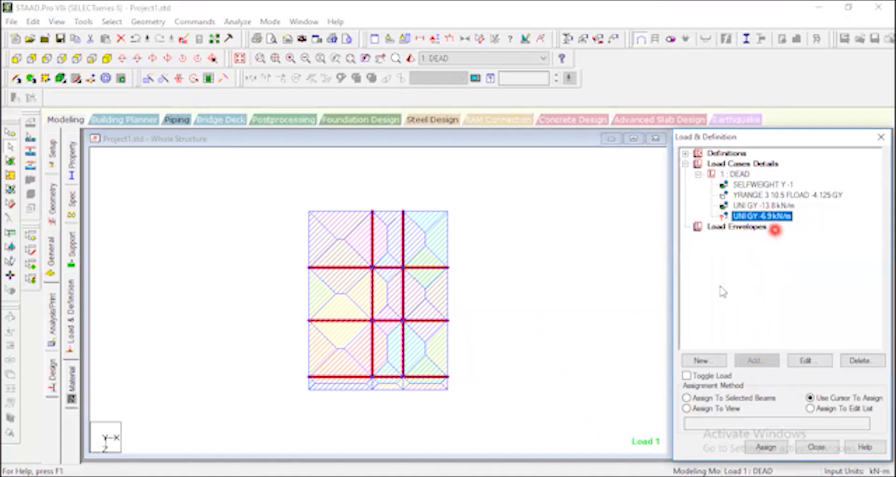
pyautogui.click(685, 398)
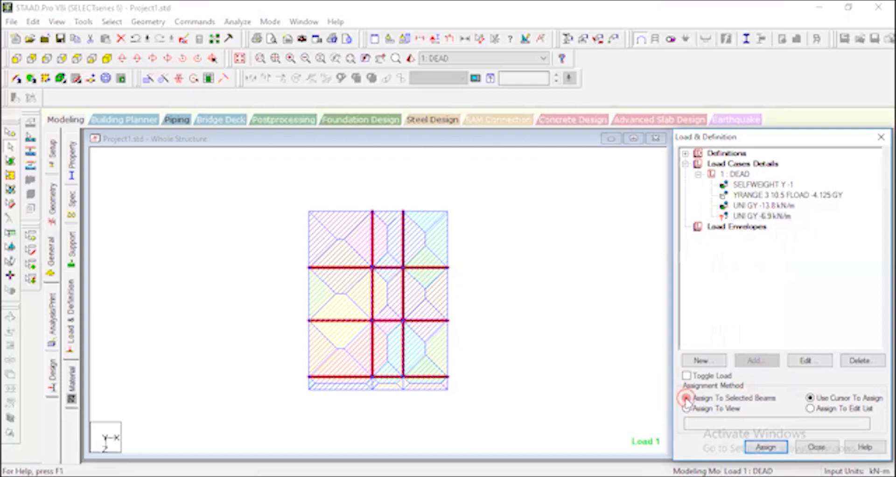
pyautogui.click(768, 447)
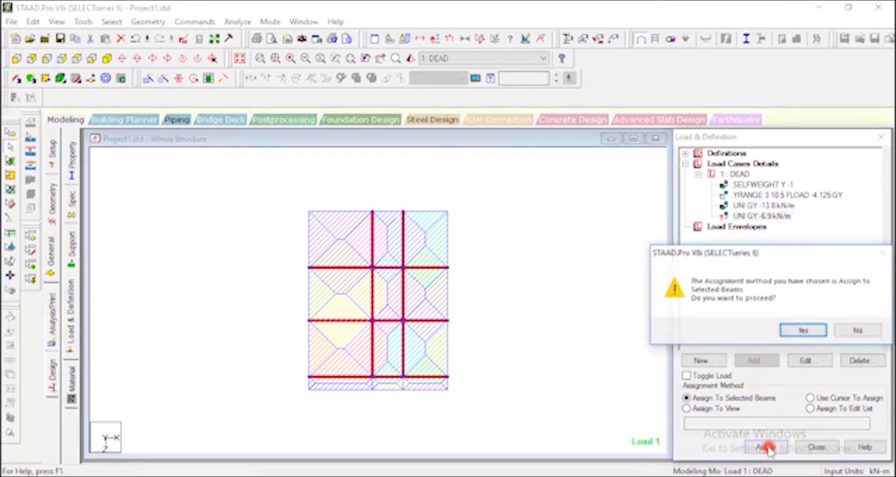
pyautogui.click(815, 332)
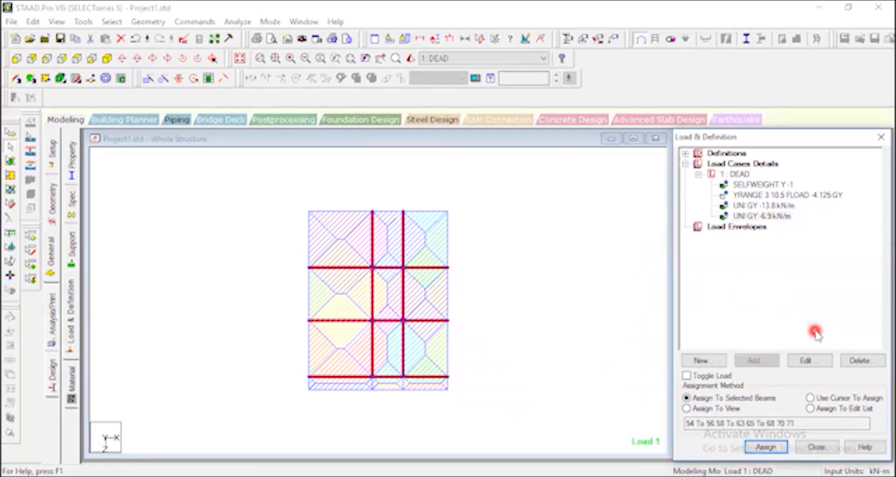
# Step: Examine the loads on the isolated first floor level in isometric view
pyautogui.click(108, 60)
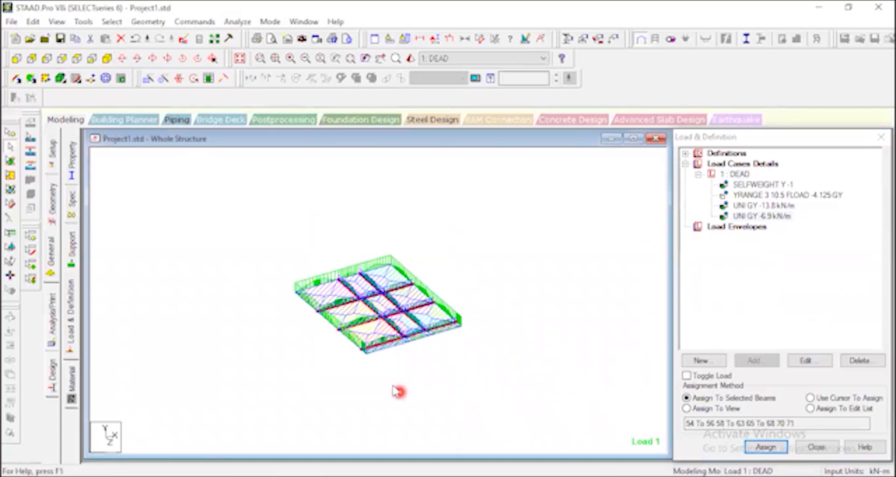
pyautogui.scroll(6, 400, 276)
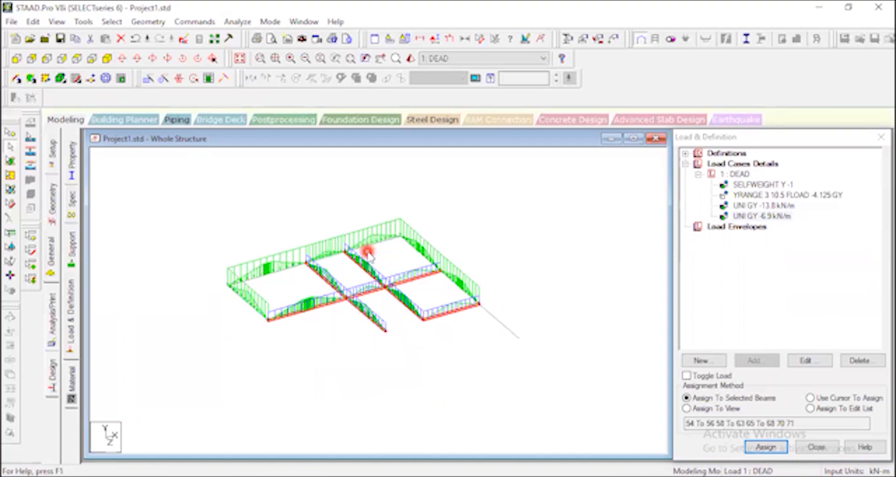
pyautogui.scroll(5, 368, 252)
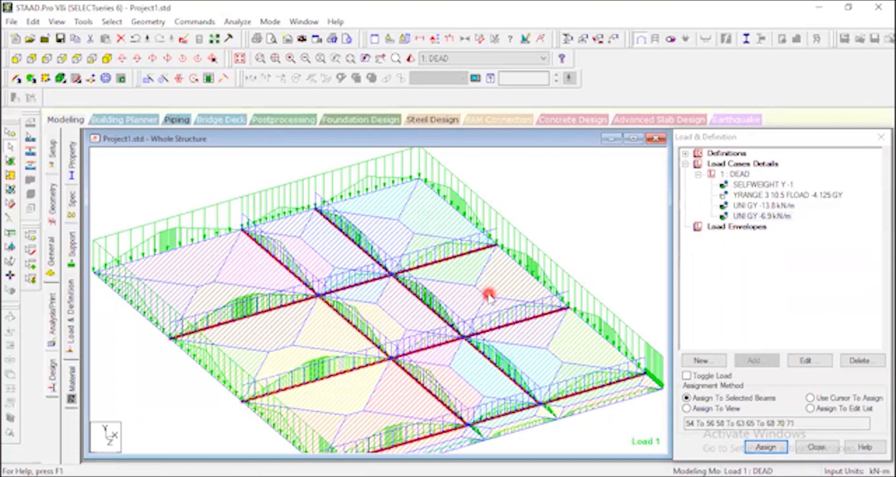
pyautogui.scroll(-2, 488, 295)
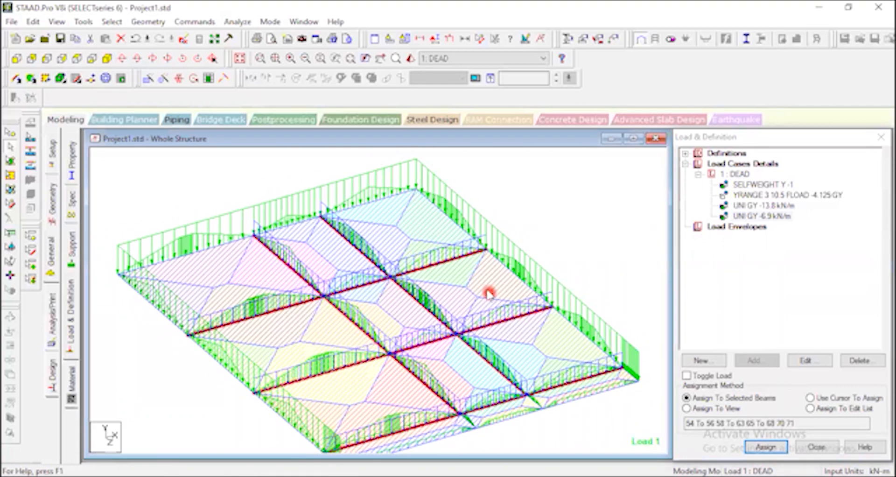
pyautogui.scroll(-1, 415, 258)
pyautogui.scroll(-1, 414, 258)
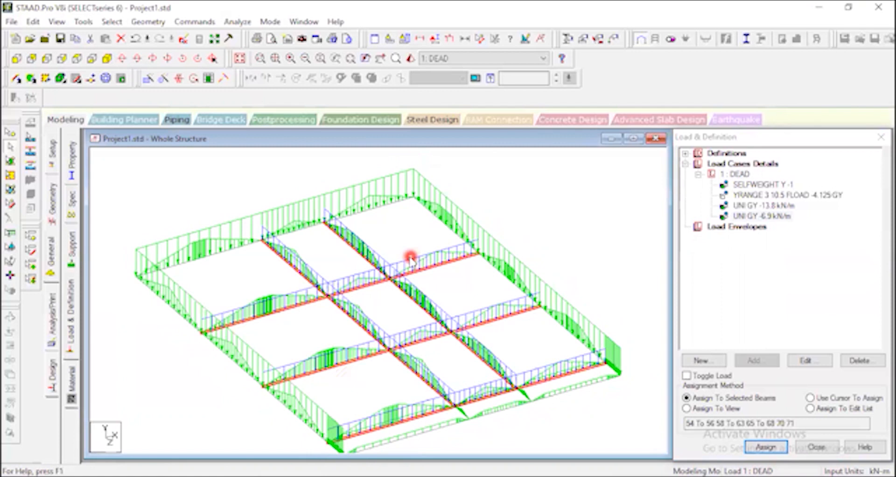
pyautogui.scroll(-1, 411, 256)
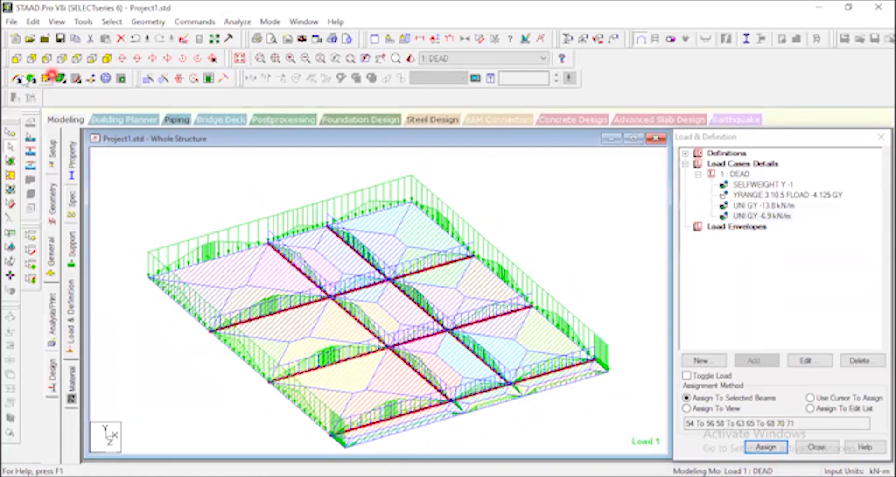
# Step: Restore the whole structure in front elevation and save the modified project
pyautogui.click(240, 58)
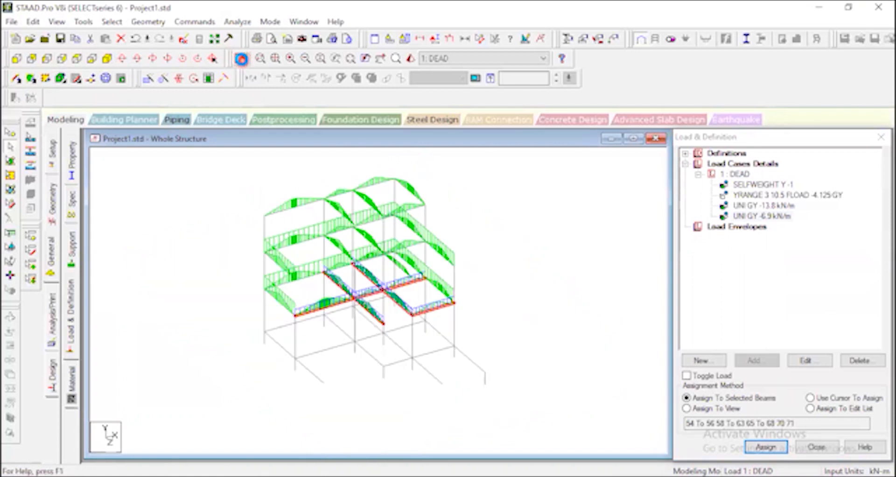
pyautogui.click(16, 59)
pyautogui.click(450, 327)
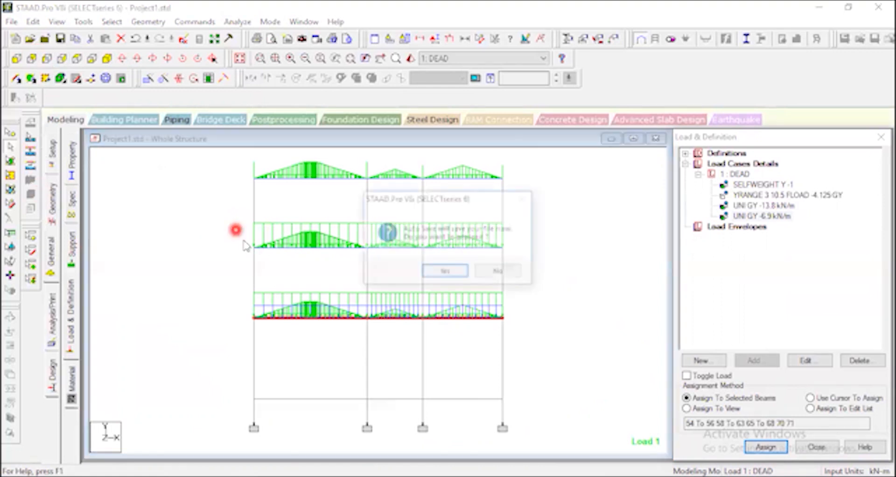
pyautogui.click(455, 273)
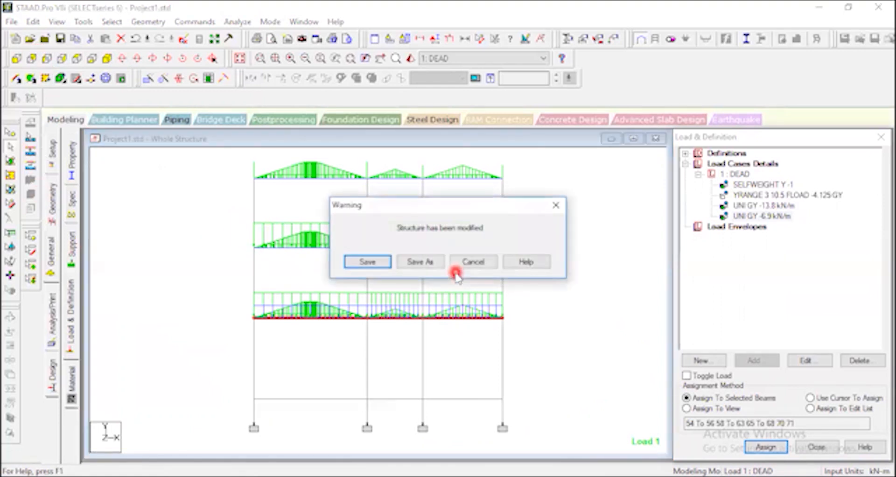
pyautogui.click(357, 260)
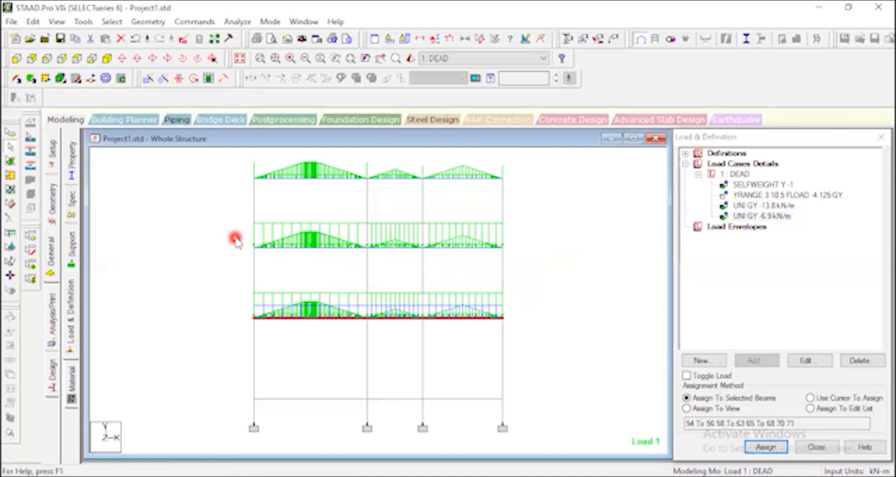
# Step: Select all beams of the second floor level in front elevation and isolate them in plan view
pyautogui.moveTo(235, 234); pyautogui.dragTo(579, 254)
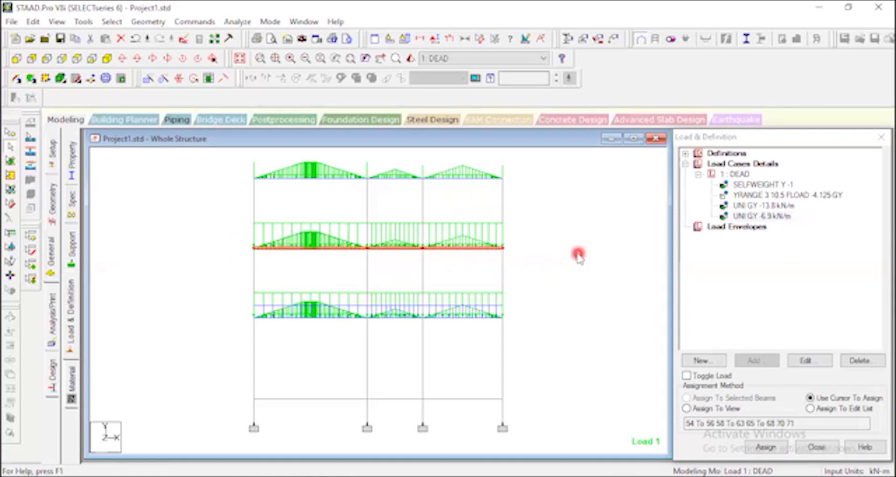
pyautogui.click(57, 21)
pyautogui.click(63, 61)
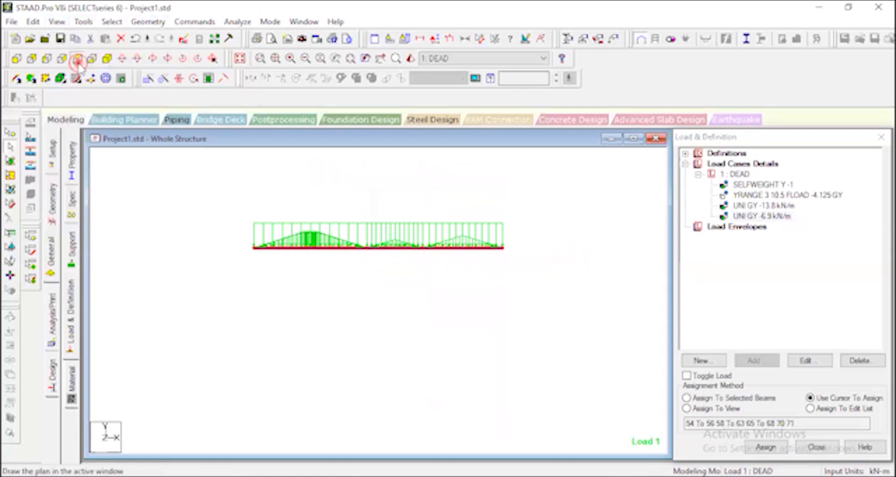
pyautogui.click(77, 58)
pyautogui.click(577, 264)
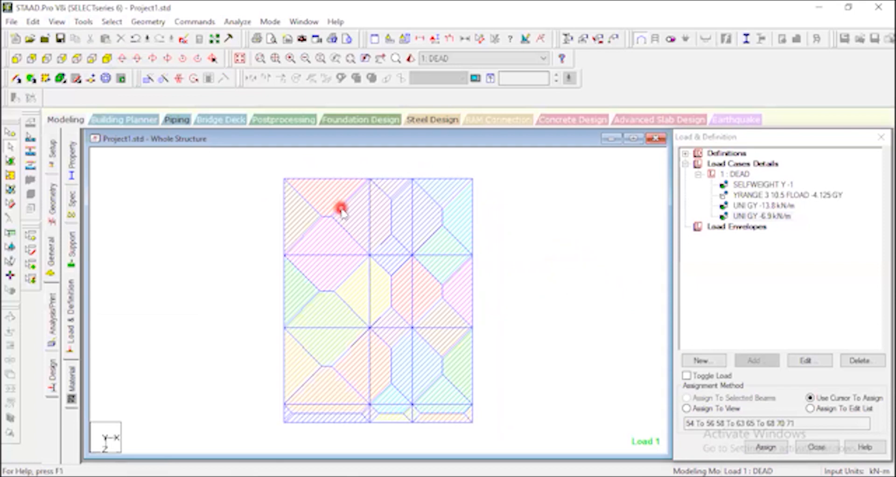
# Step: Assign the -6.9 kN/m uniform load to the second floor's interior beams and the beam line just inside the front overhang
pyautogui.moveTo(341, 210); pyautogui.dragTo(446, 406)
pyautogui.moveTo(316, 205); pyautogui.dragTo(353, 407)
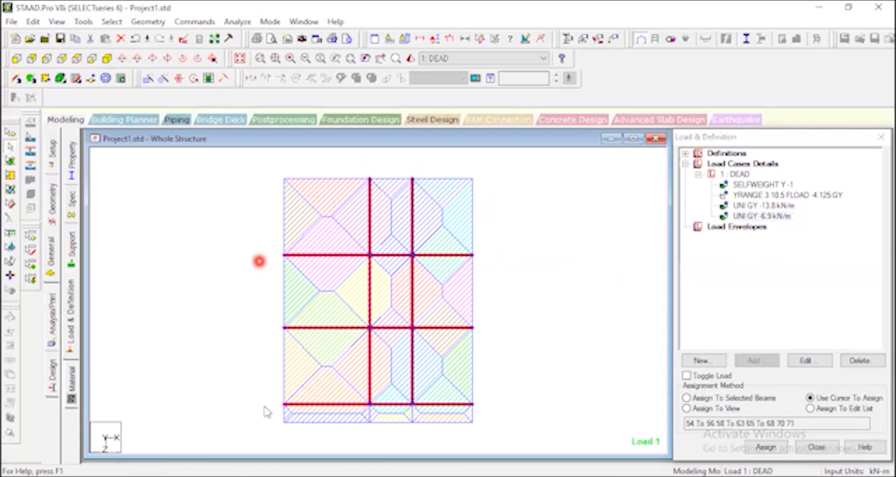
pyautogui.click(771, 216)
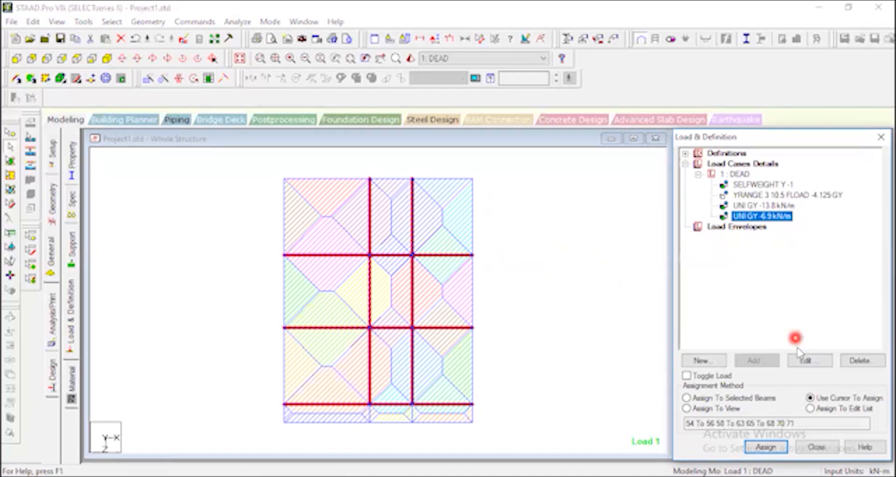
pyautogui.click(689, 399)
pyautogui.click(765, 445)
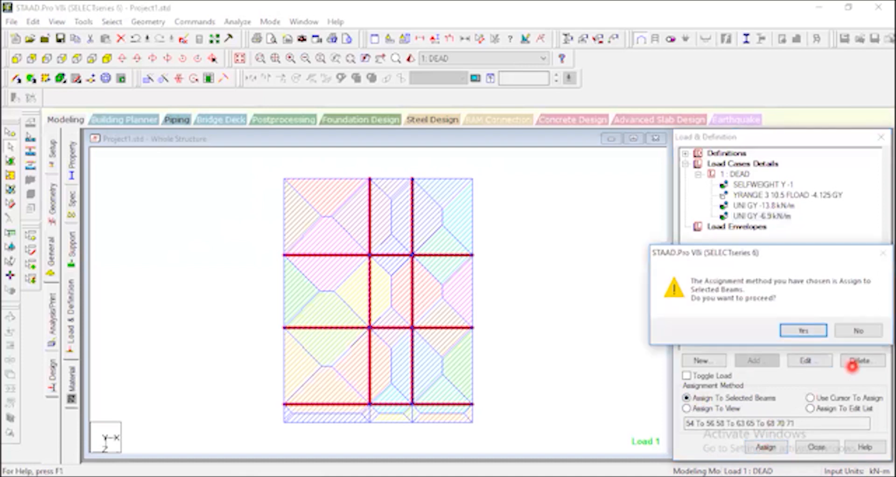
pyautogui.click(802, 330)
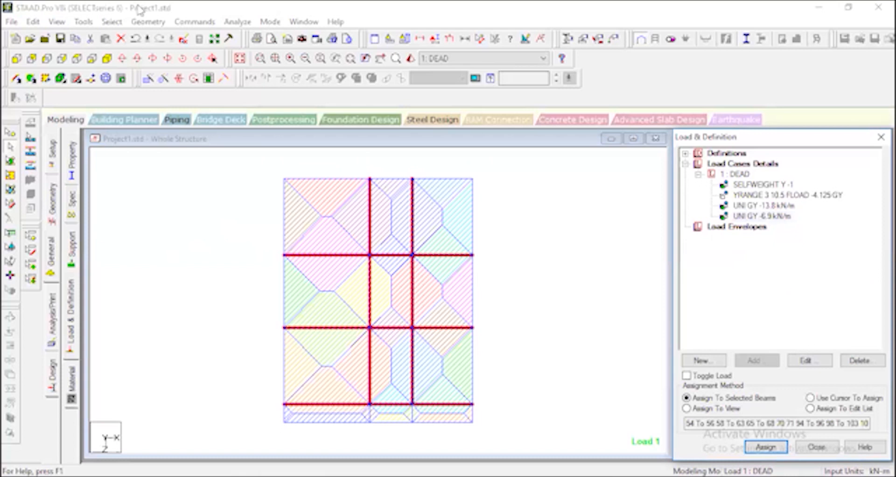
# Step: Check the second floor loads in isometric view, and restore the whole structure in front elevation
pyautogui.click(17, 58)
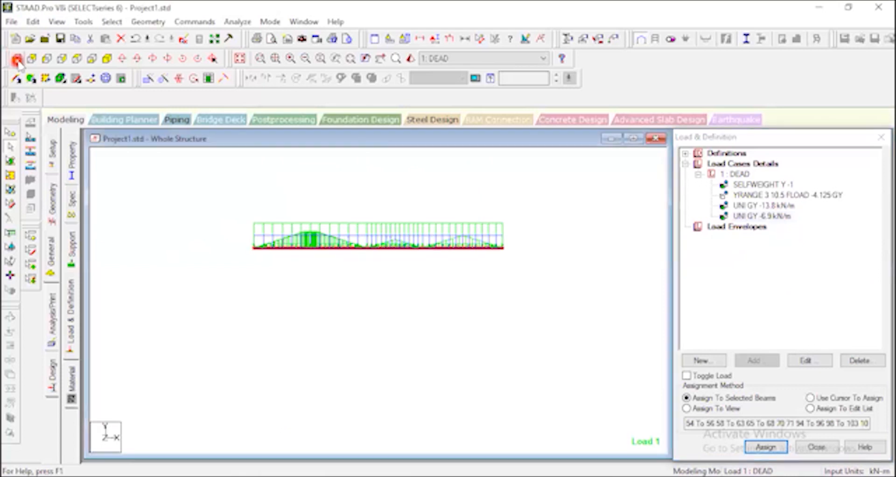
pyautogui.click(108, 59)
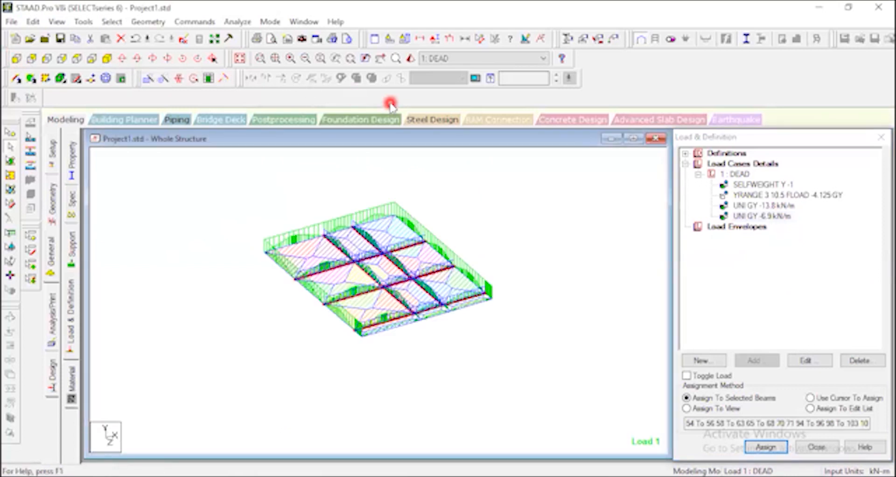
pyautogui.click(240, 59)
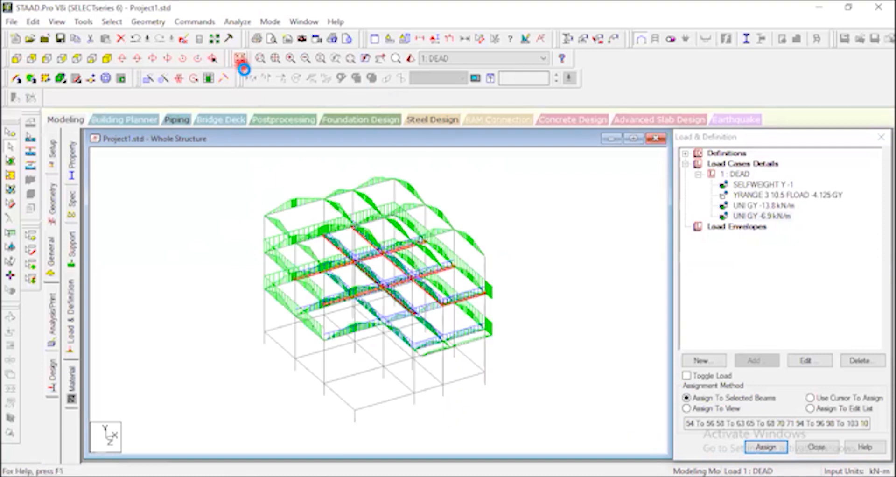
pyautogui.click(16, 59)
pyautogui.click(570, 250)
pyautogui.click(397, 291)
pyautogui.scroll(-1, 397, 291)
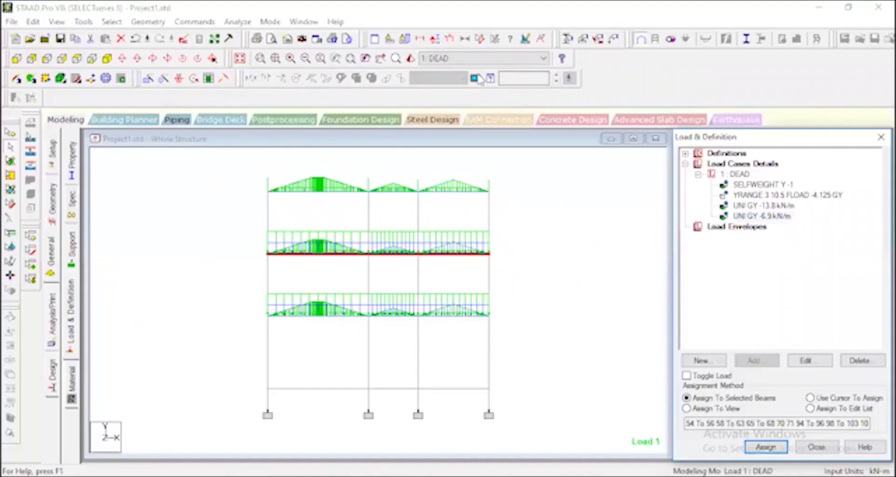
# Step: Add a uniform member force of -4.6 kN/m in the GY direction to the DEAD load case
pyautogui.click(741, 174)
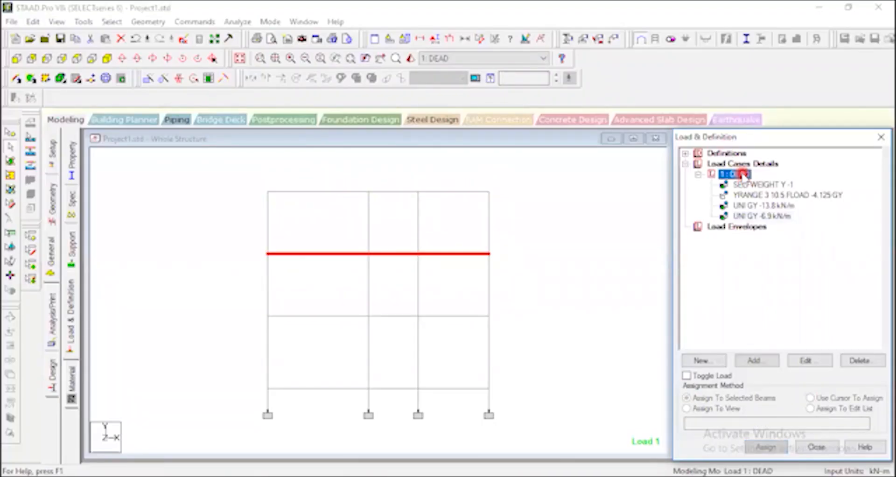
pyautogui.click(755, 361)
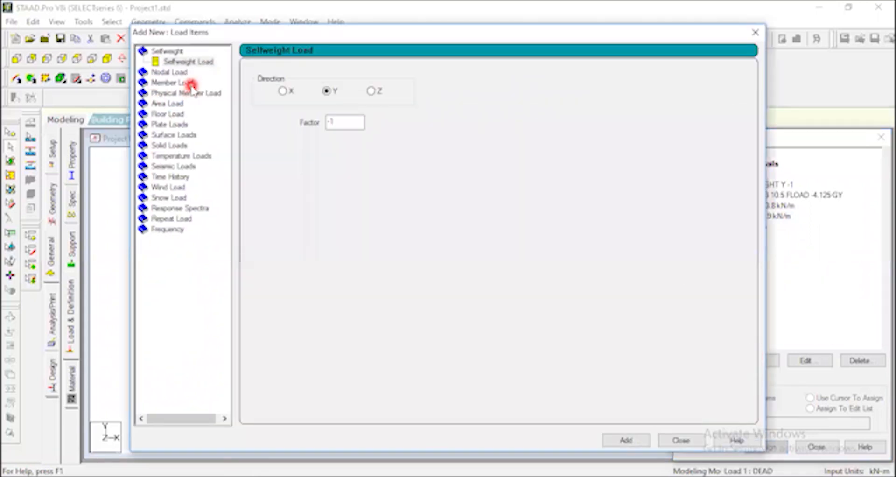
pyautogui.click(189, 83)
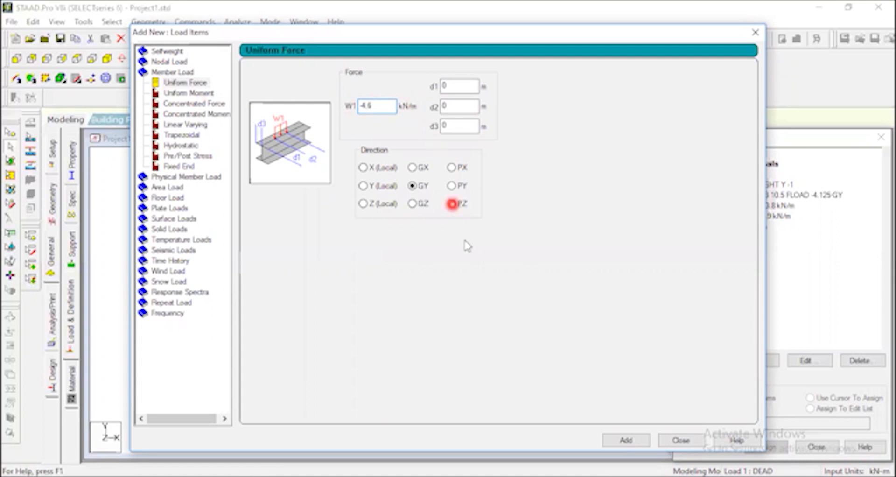
pyautogui.click(628, 439)
pyautogui.click(680, 439)
pyautogui.click(726, 216)
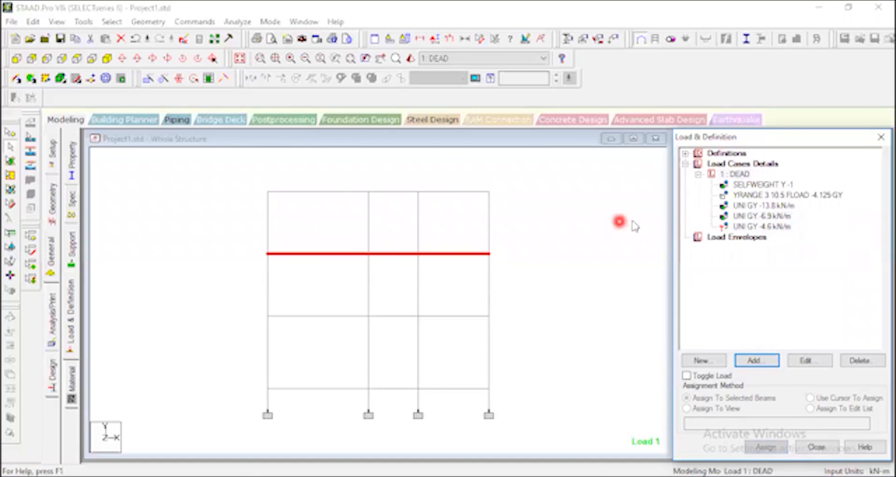
# Step: Select all roof-level beams in front elevation and isolate them in plan view
pyautogui.click(580, 214)
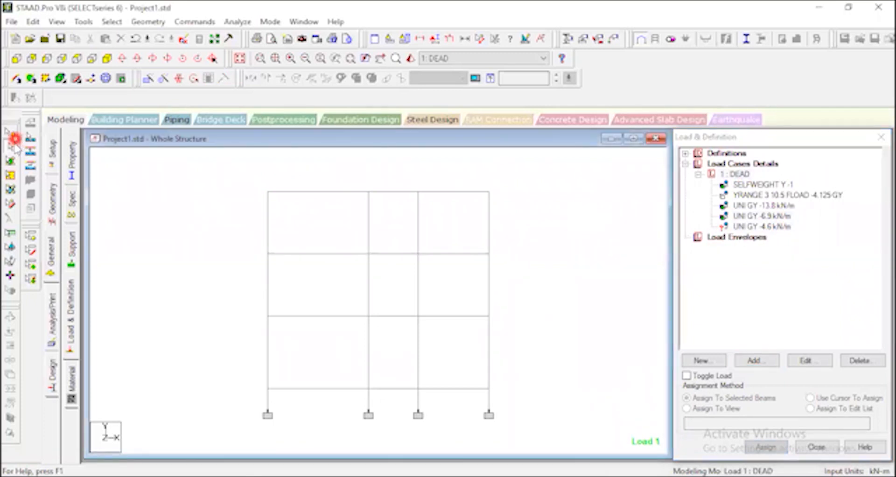
pyautogui.moveTo(233, 187); pyautogui.dragTo(557, 201)
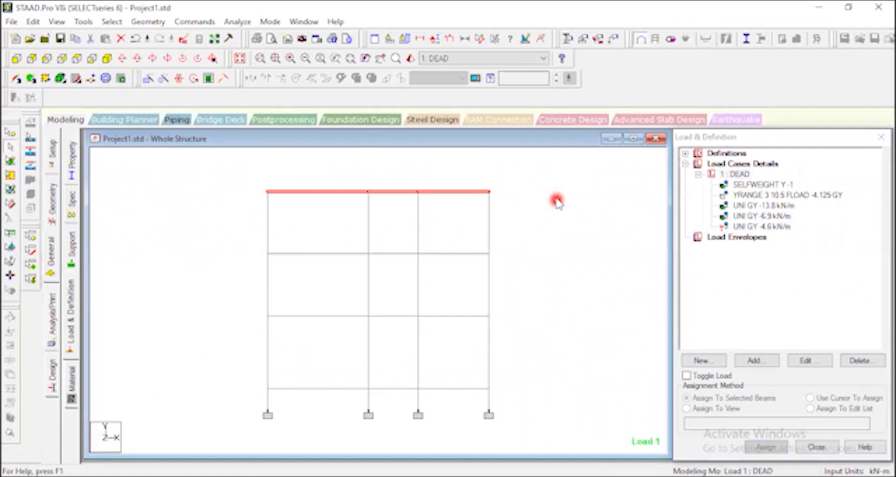
pyautogui.click(57, 21)
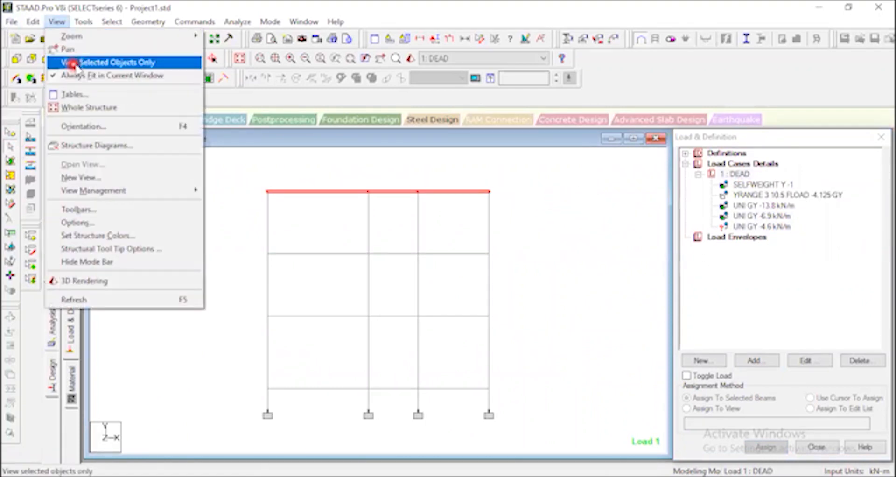
pyautogui.click(79, 63)
pyautogui.click(76, 58)
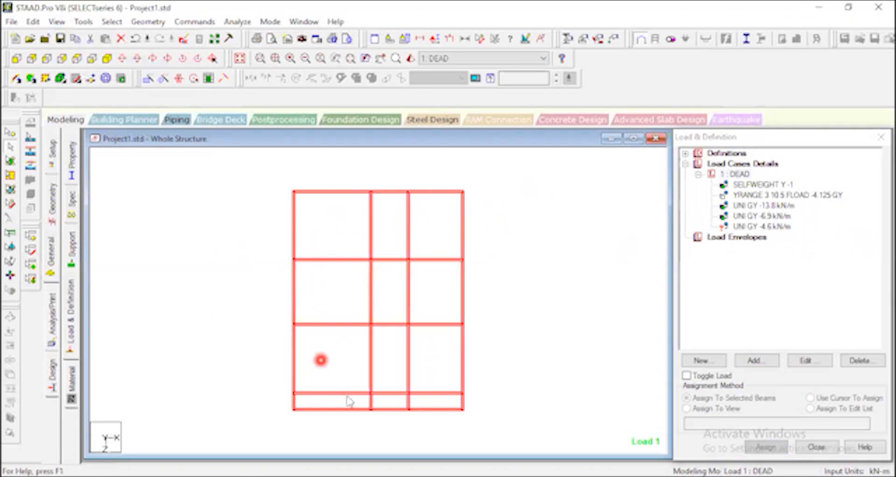
# Step: Assign the -4.6 kN/m uniform load to the four outer perimeter beam lines of the roof
pyautogui.click(528, 210)
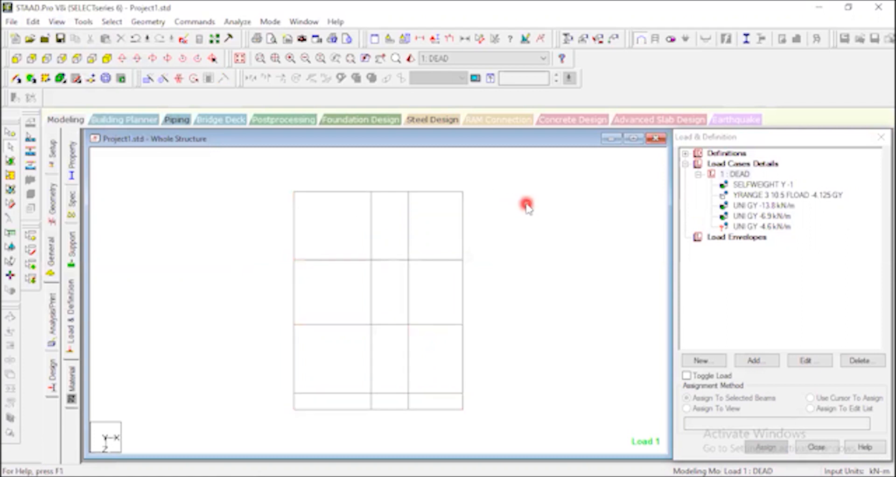
pyautogui.moveTo(254, 176); pyautogui.dragTo(501, 198)
pyautogui.moveTo(272, 176); pyautogui.dragTo(298, 417)
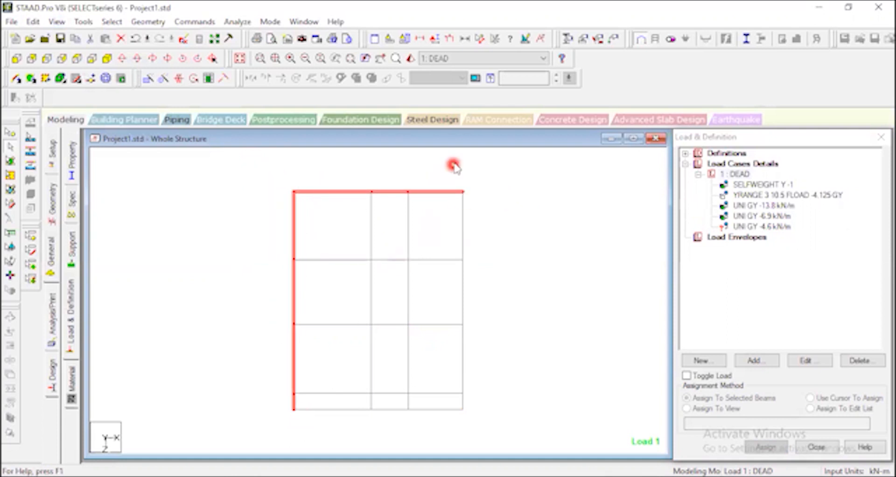
pyautogui.keyDown('ctrl'); pyautogui.moveTo(482, 433); pyautogui.dragTo(482, 433); pyautogui.keyUp('ctrl')
pyautogui.keyDown('ctrl'); pyautogui.moveTo(537, 411); pyautogui.dragTo(261, 404); pyautogui.keyUp('ctrl')
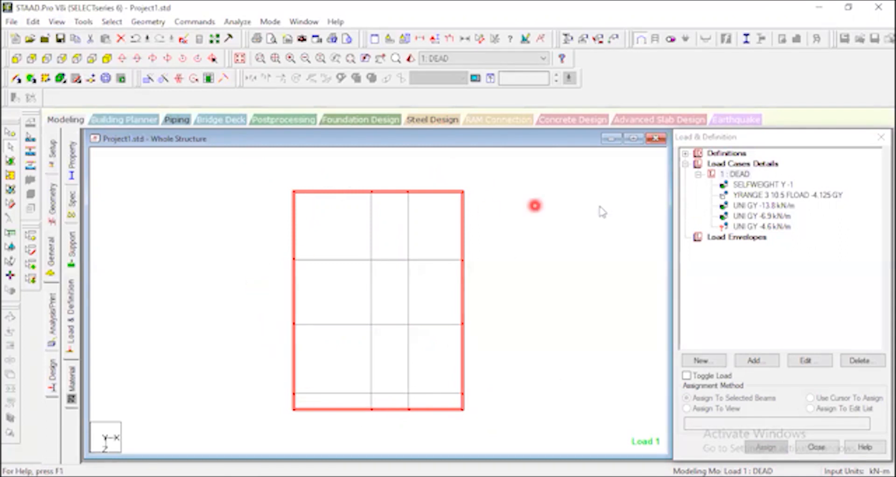
pyautogui.click(748, 226)
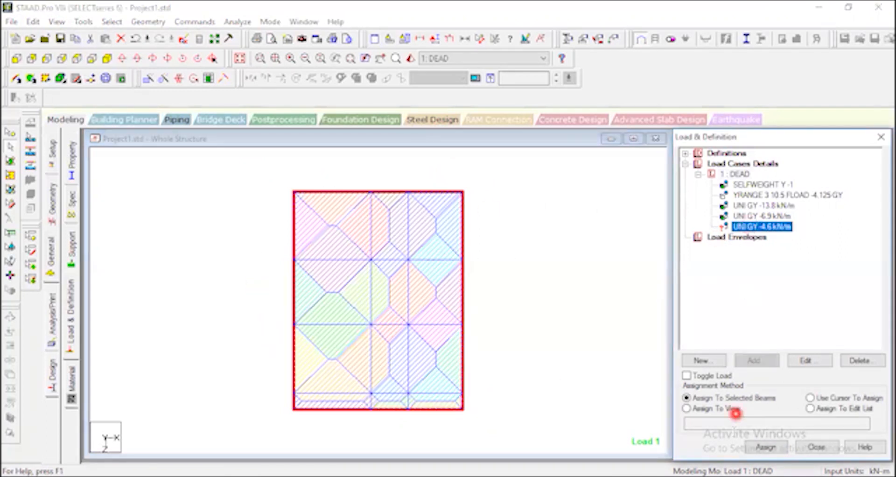
pyautogui.click(767, 447)
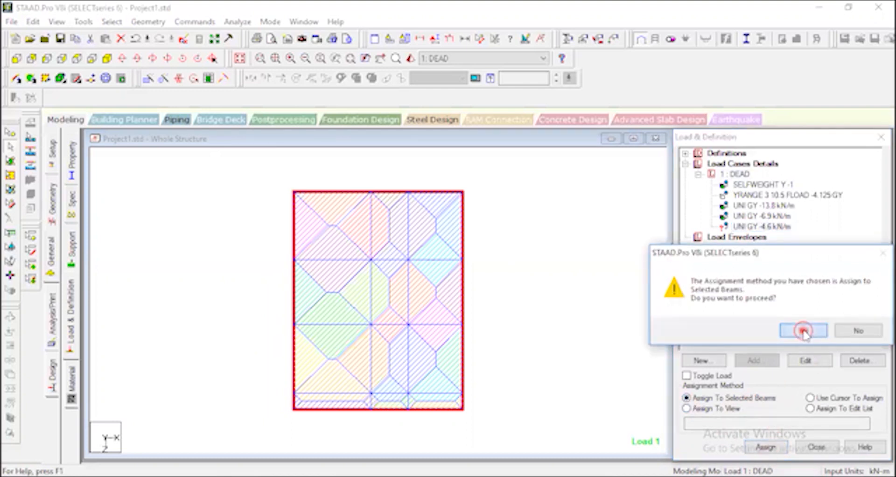
pyautogui.click(803, 331)
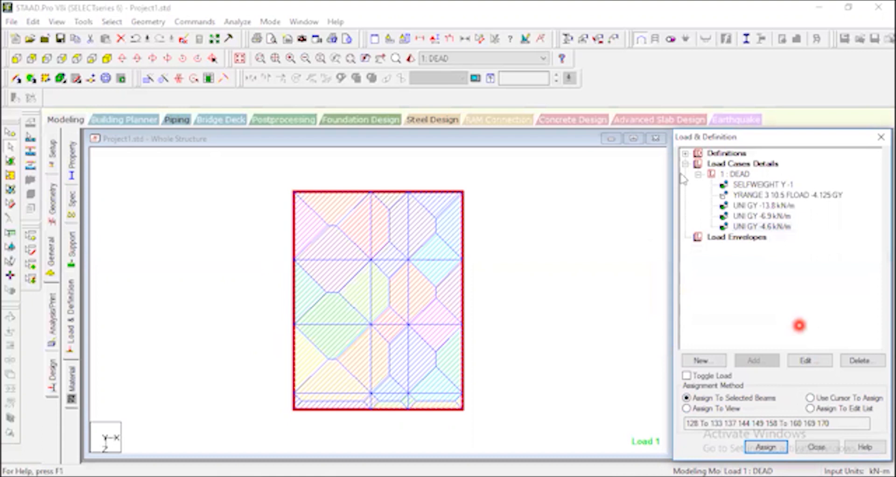
# Step: Display the isolated roof in isometric view and restore the whole structure
pyautogui.click(106, 59)
pyautogui.click(240, 58)
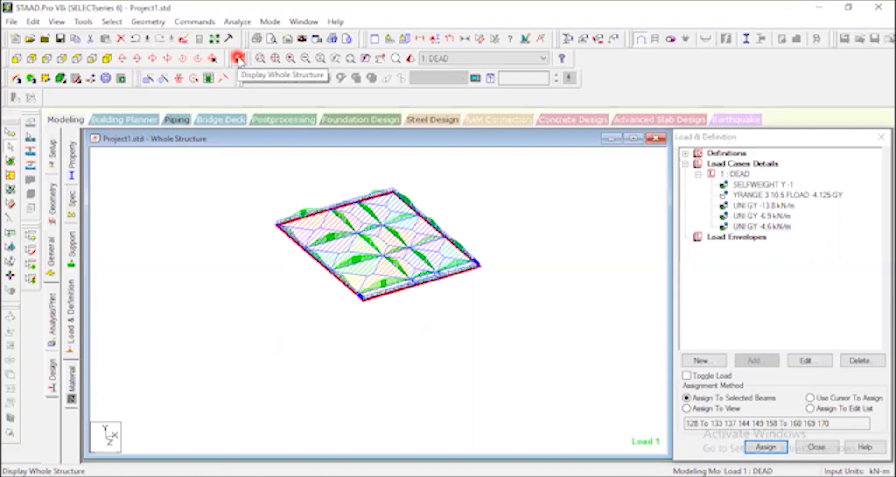
pyautogui.click(564, 184)
# Step: Review where the selfweight, floor load and each uniform member load of the DEAD case act, in isometric and plan view
pyautogui.click(770, 185)
pyautogui.click(739, 172)
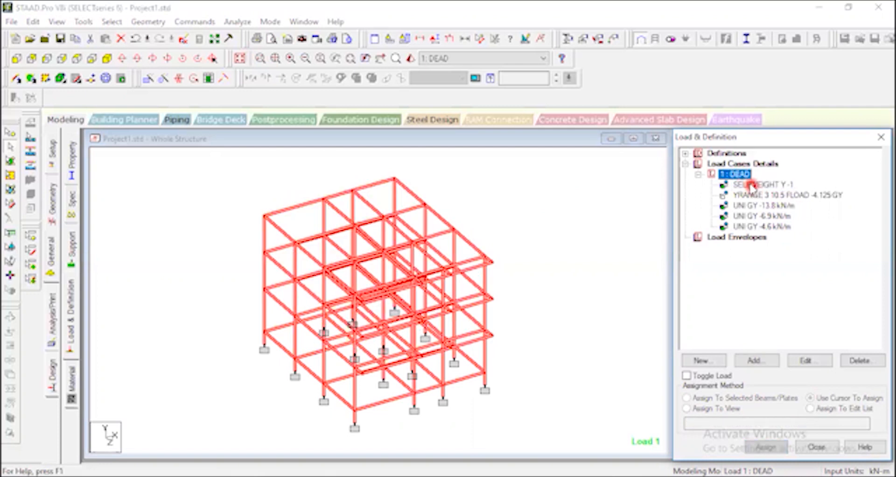
pyautogui.click(753, 185)
pyautogui.click(763, 194)
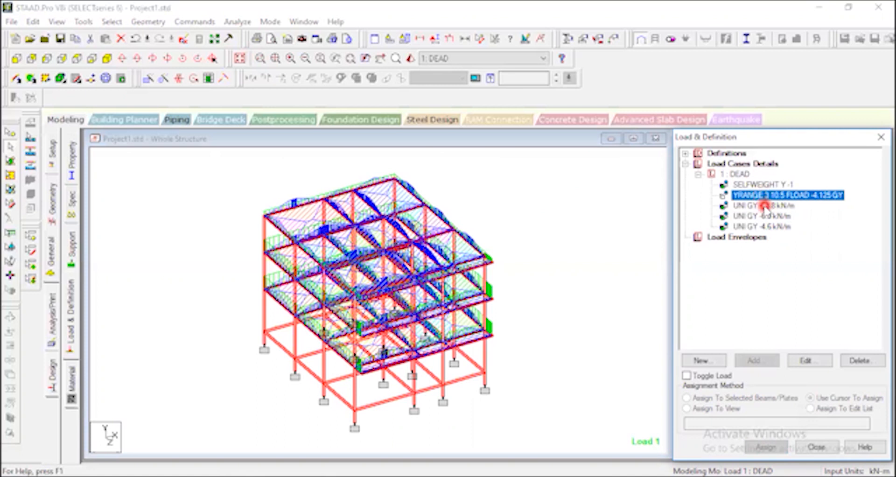
pyautogui.click(776, 206)
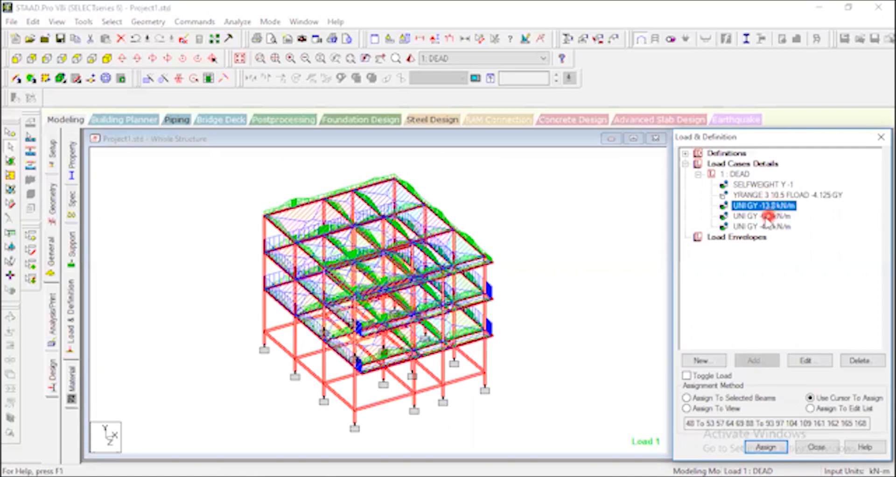
pyautogui.click(774, 215)
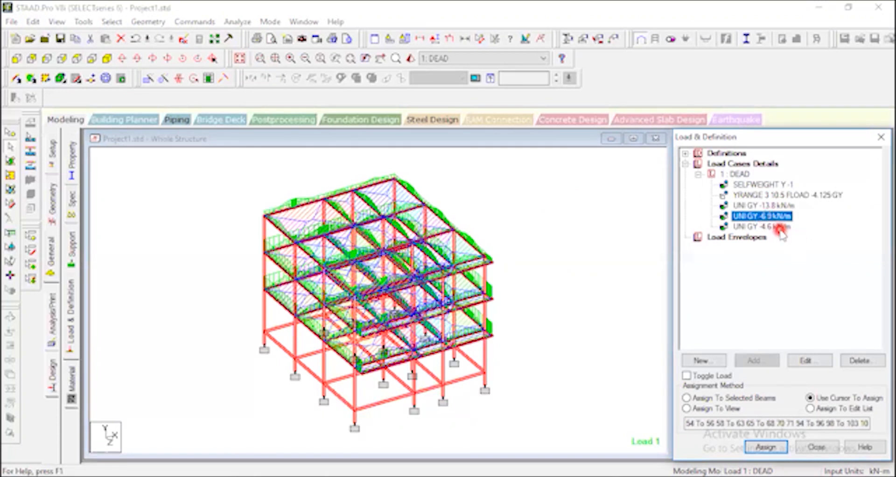
pyautogui.click(778, 227)
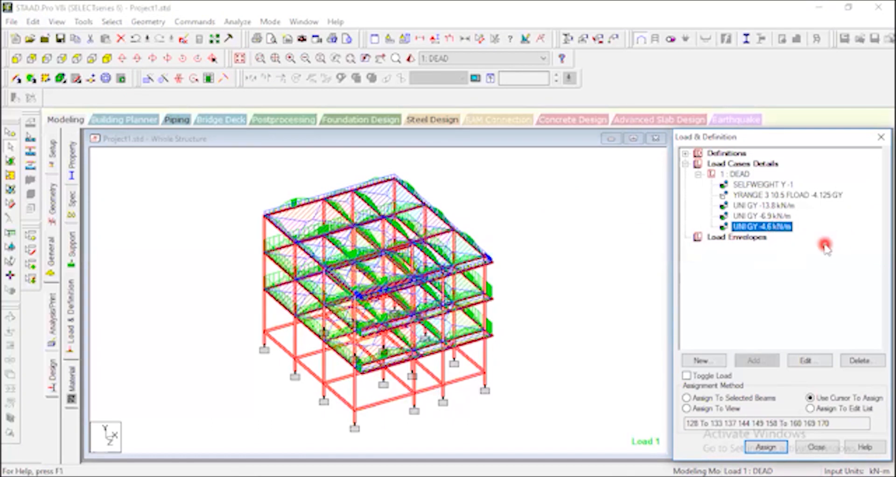
pyautogui.click(77, 58)
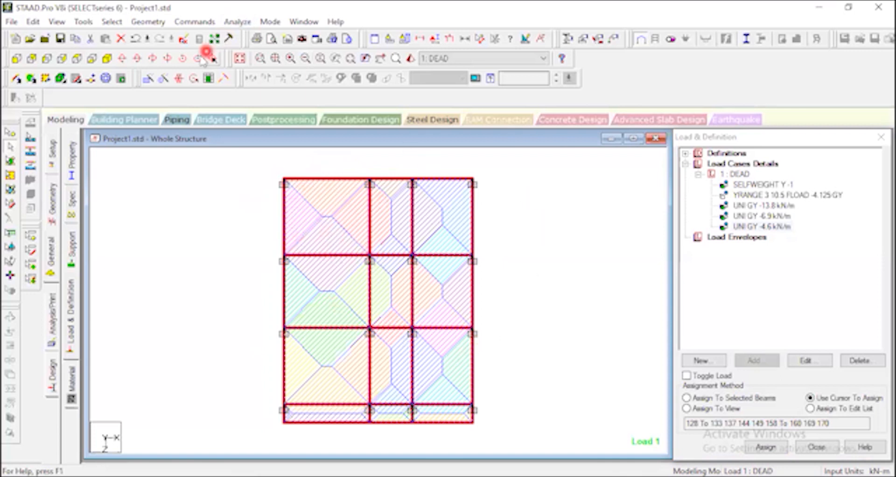
pyautogui.click(107, 59)
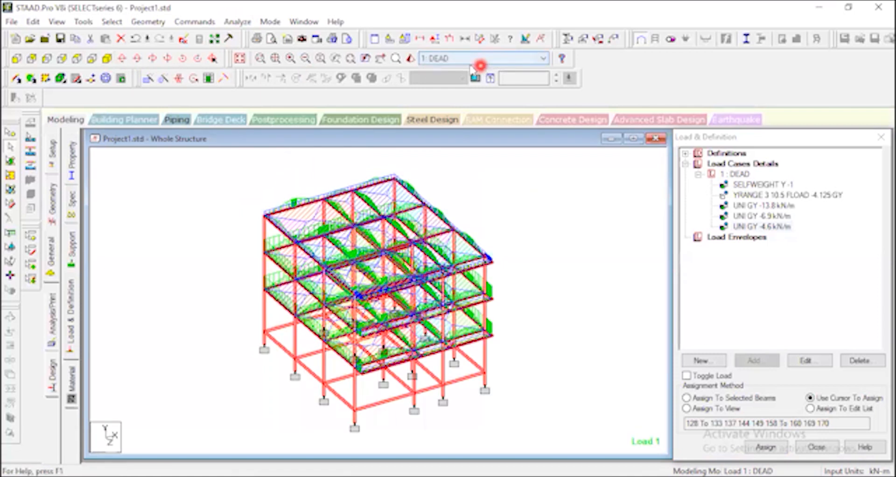
# Step: Open a maximized 3D rendering of the frame and rotate it to inspect its members from the front
pyautogui.click(412, 60)
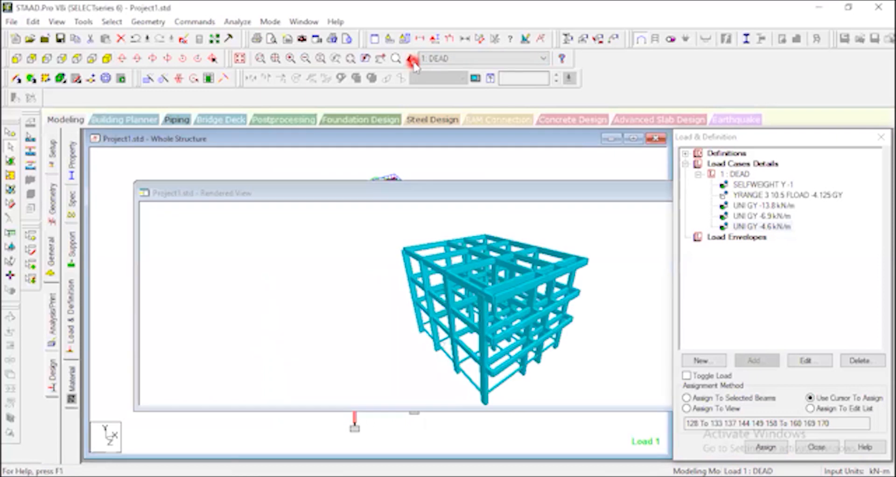
pyautogui.click(540, 196)
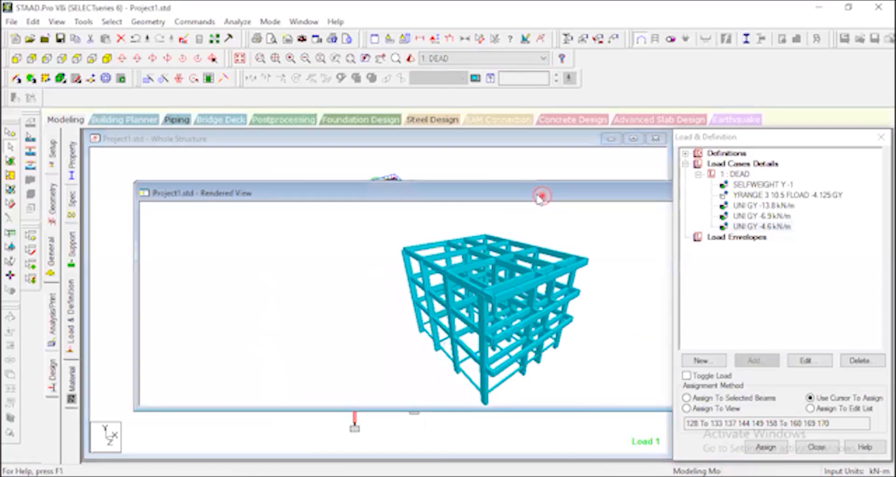
pyautogui.moveTo(540, 197); pyautogui.dragTo(396, 177)
pyautogui.click(667, 177)
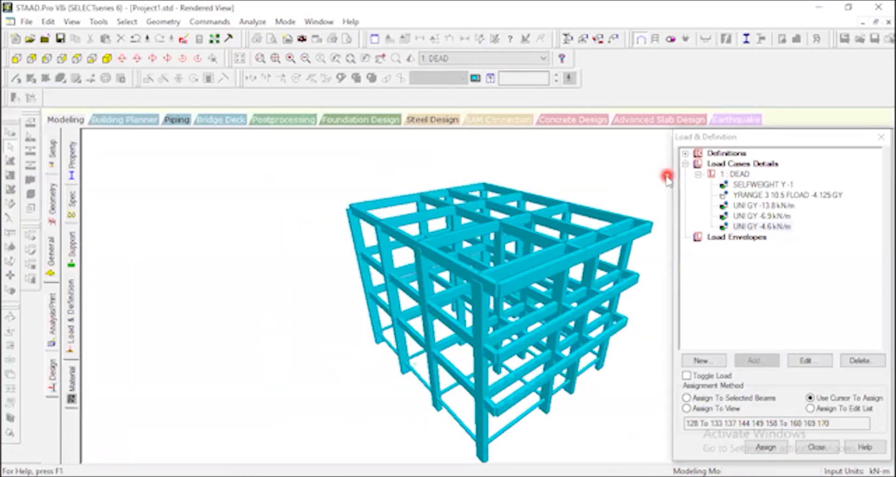
pyautogui.moveTo(516, 256); pyautogui.dragTo(580, 244)
pyautogui.moveTo(430, 243); pyautogui.dragTo(630, 223)
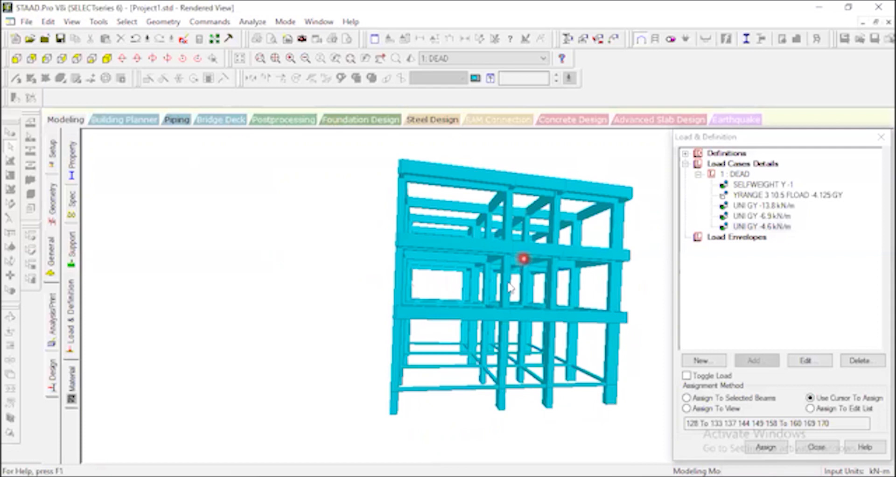
pyautogui.moveTo(508, 288); pyautogui.dragTo(472, 276)
# Step: Return from the rendering to the modeling view and save the model
pyautogui.click(64, 122)
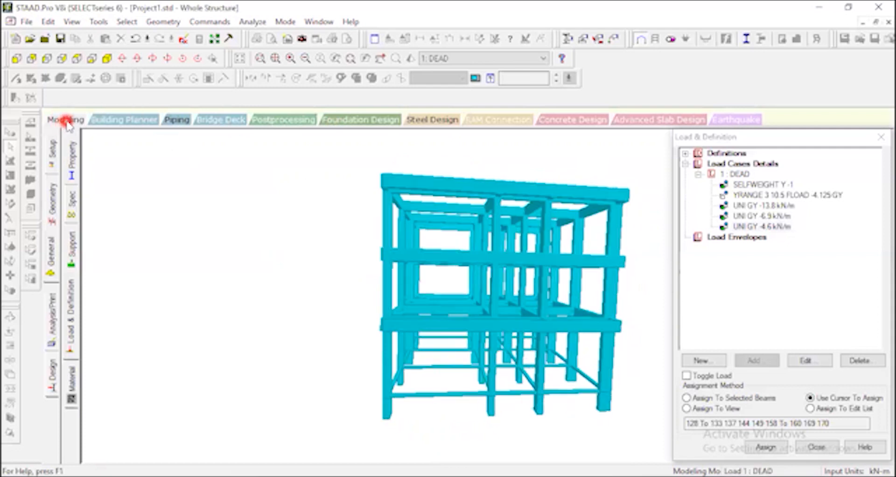
pyautogui.click(455, 265)
pyautogui.click(357, 260)
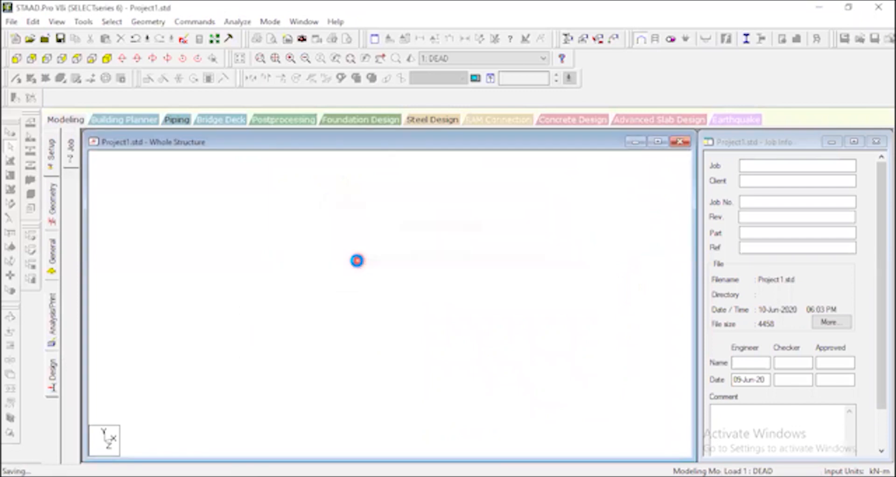
# Step: Search the structure for members with a missing property
pyautogui.click(133, 23)
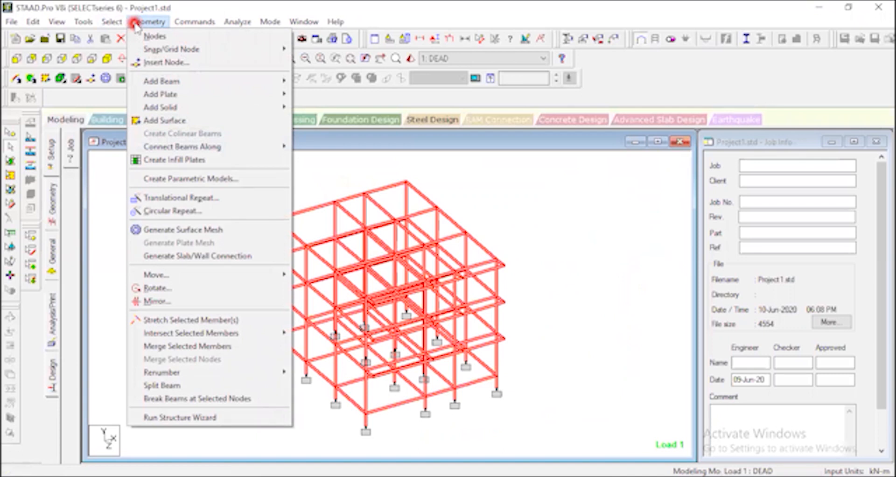
pyautogui.moveTo(112, 22)
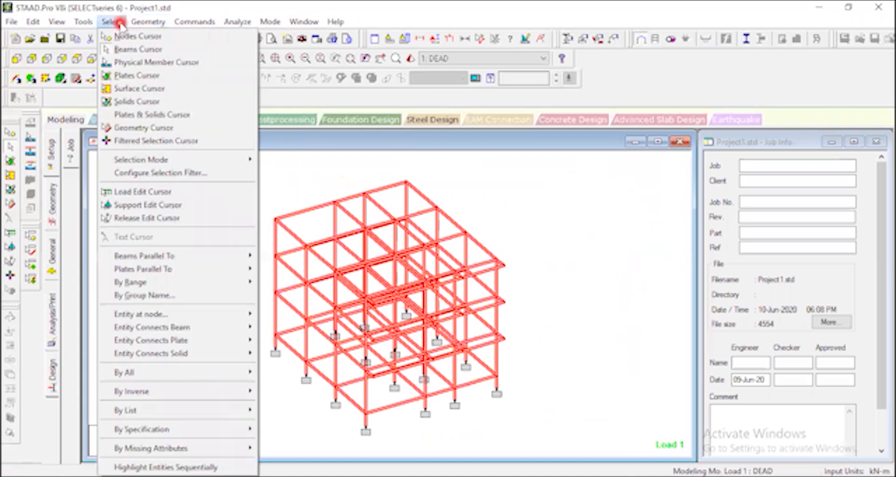
pyautogui.moveTo(252, 447)
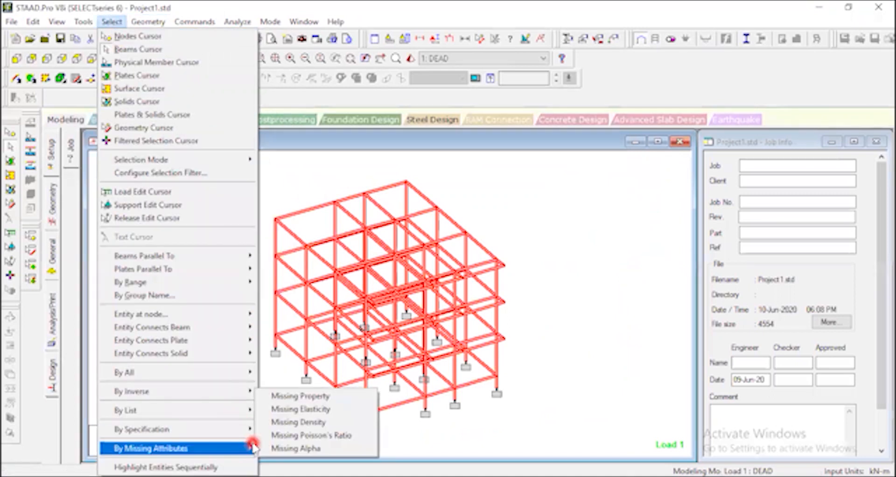
pyautogui.click(296, 397)
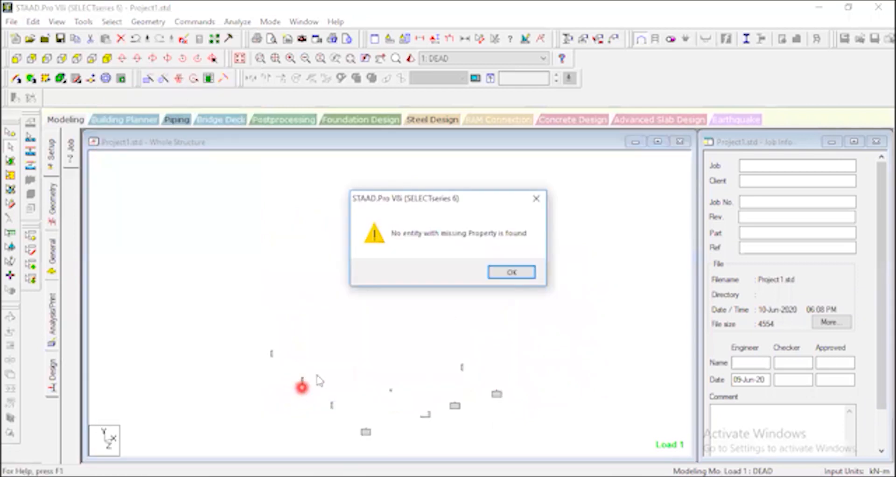
pyautogui.click(511, 272)
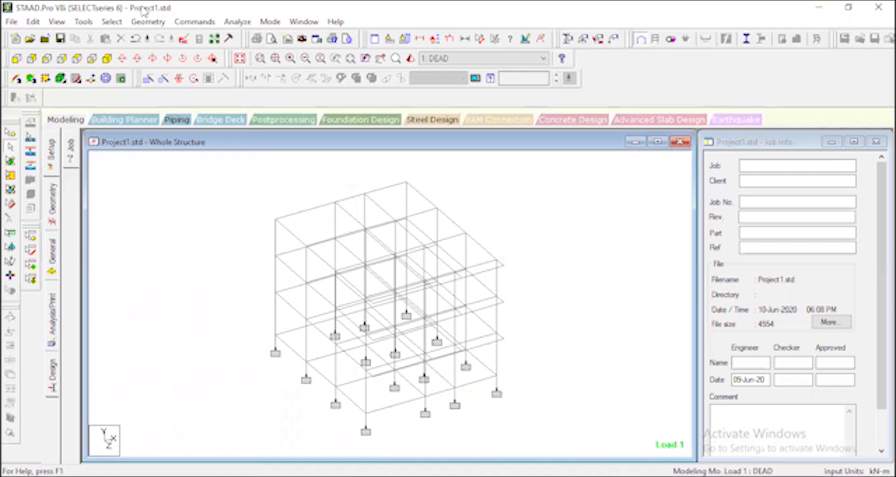
pyautogui.click(111, 21)
pyautogui.moveTo(181, 449)
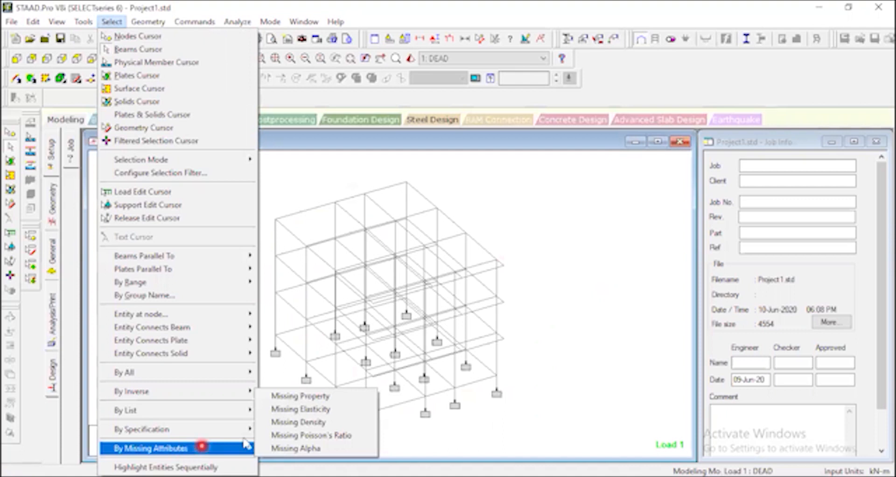
pyautogui.click(301, 397)
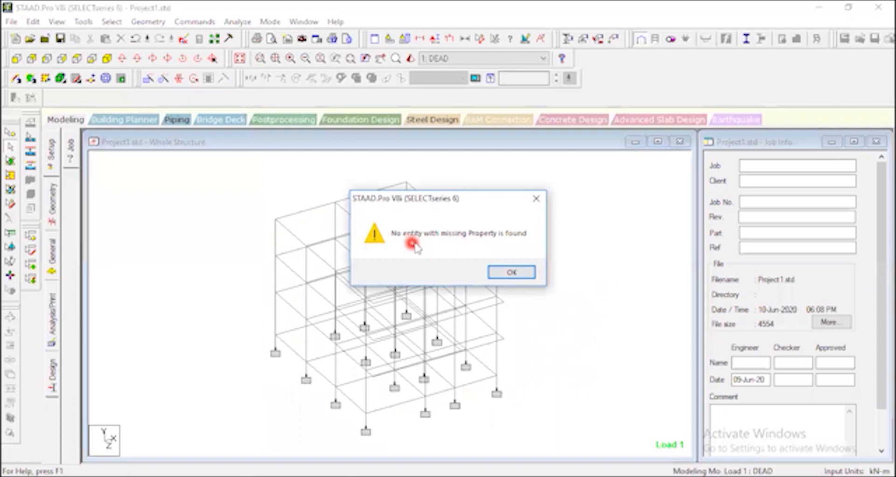
pyautogui.click(519, 274)
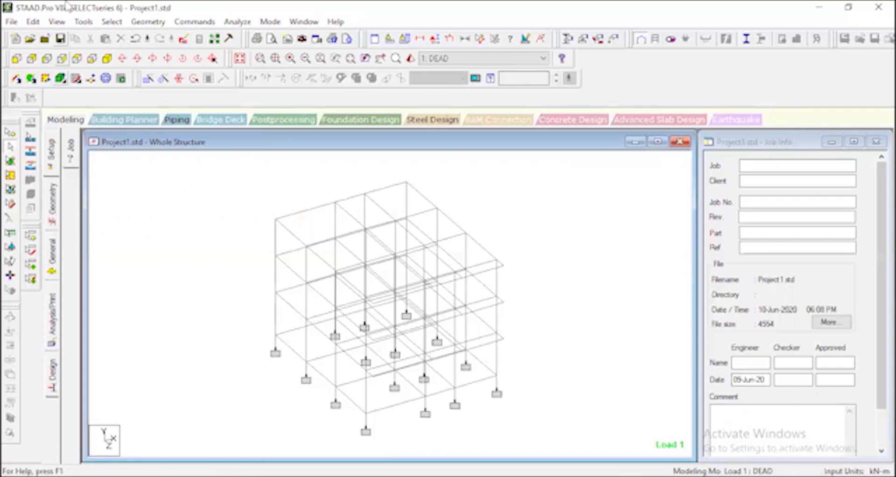
pyautogui.click(112, 21)
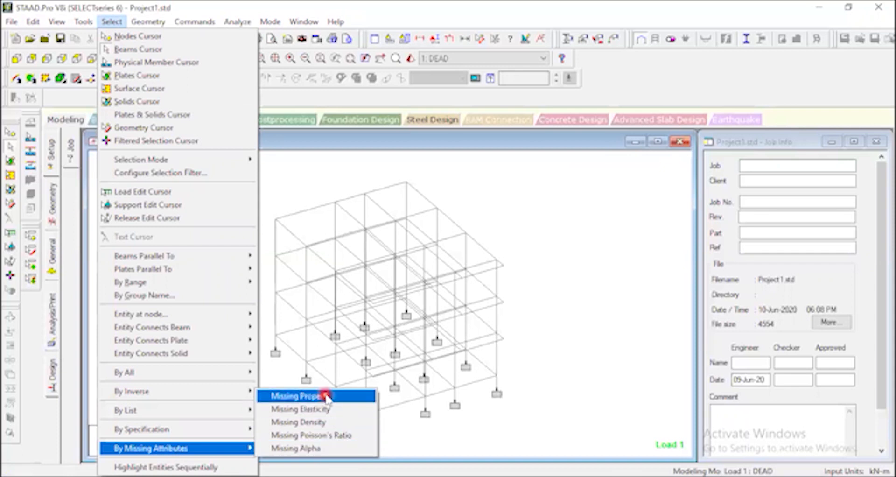
pyautogui.click(592, 228)
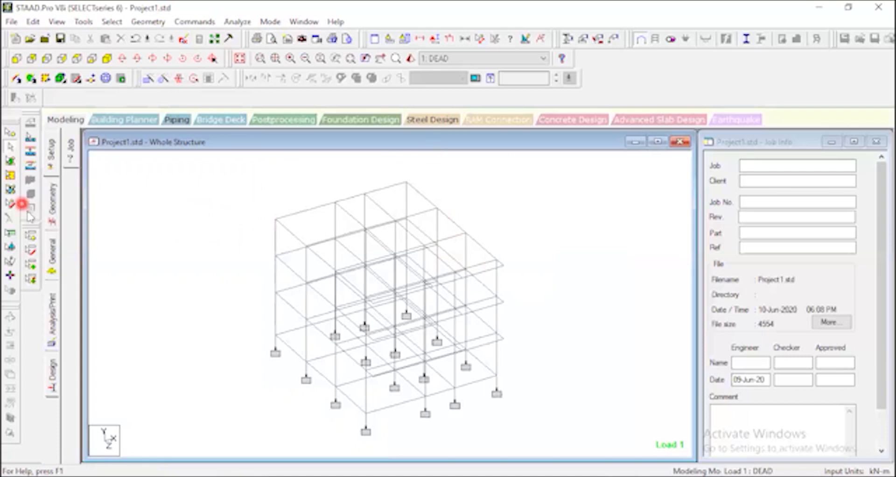
# Step: Reopen the load definitions and expand the DEAD load case to list its load items
pyautogui.click(56, 253)
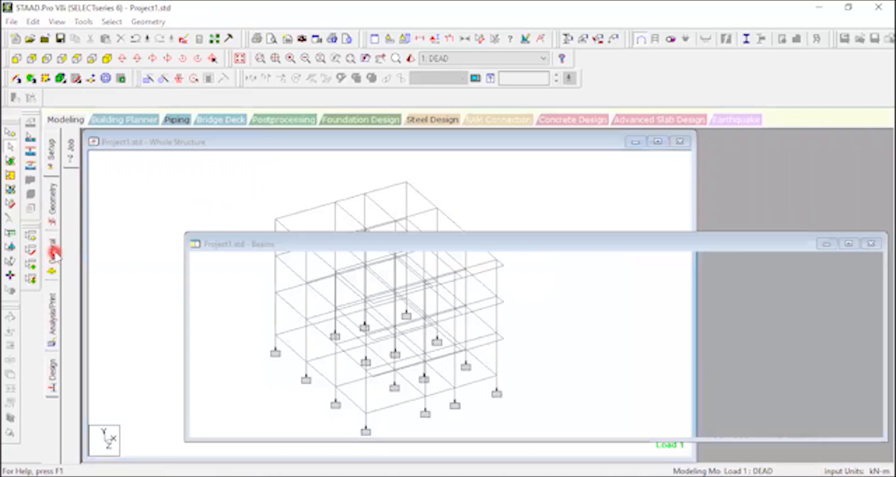
pyautogui.click(72, 326)
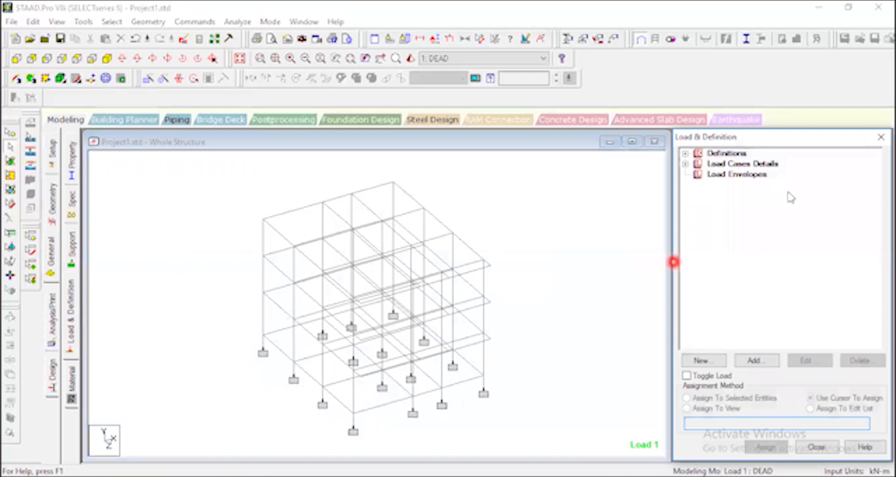
pyautogui.doubleClick(769, 164)
pyautogui.doubleClick(745, 175)
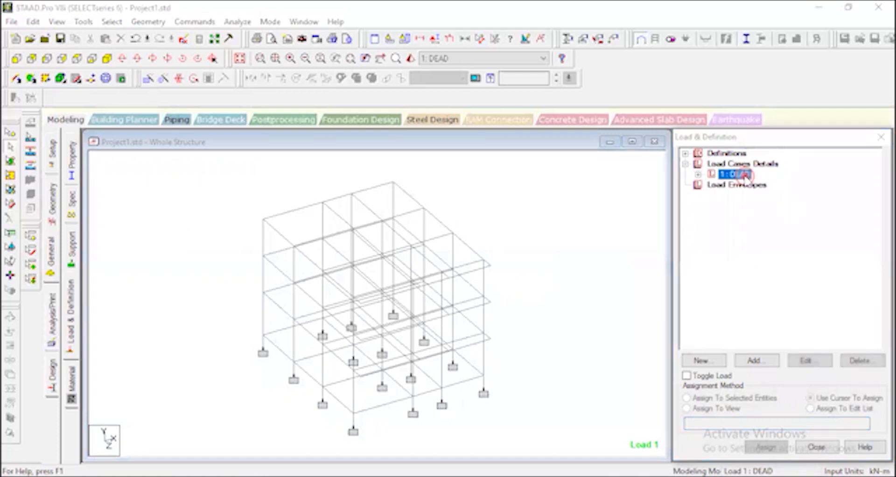
pyautogui.click(615, 139)
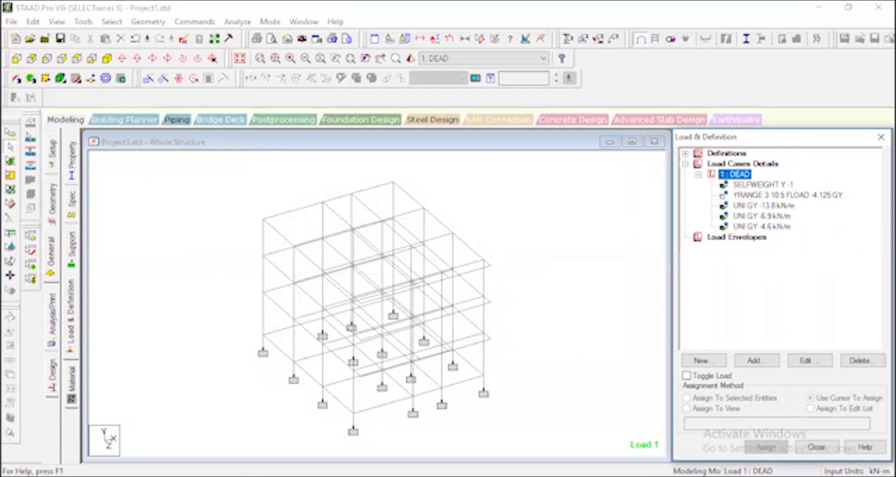
pyautogui.click(847, 200)
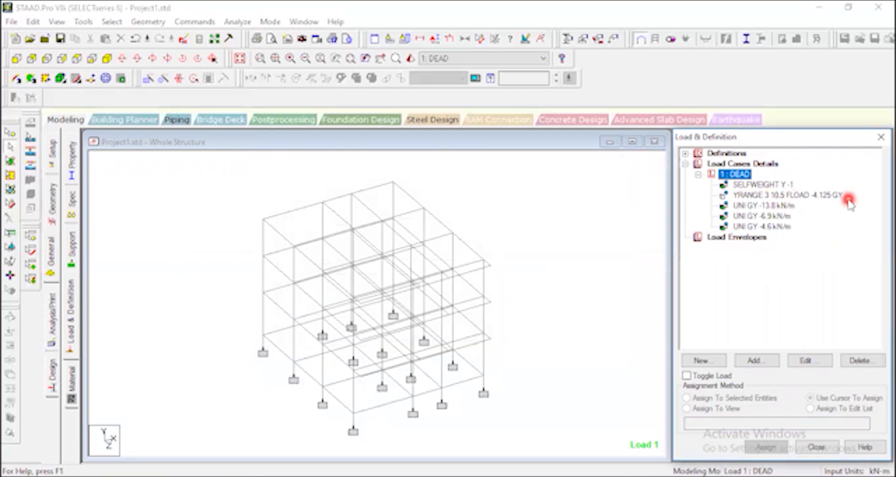